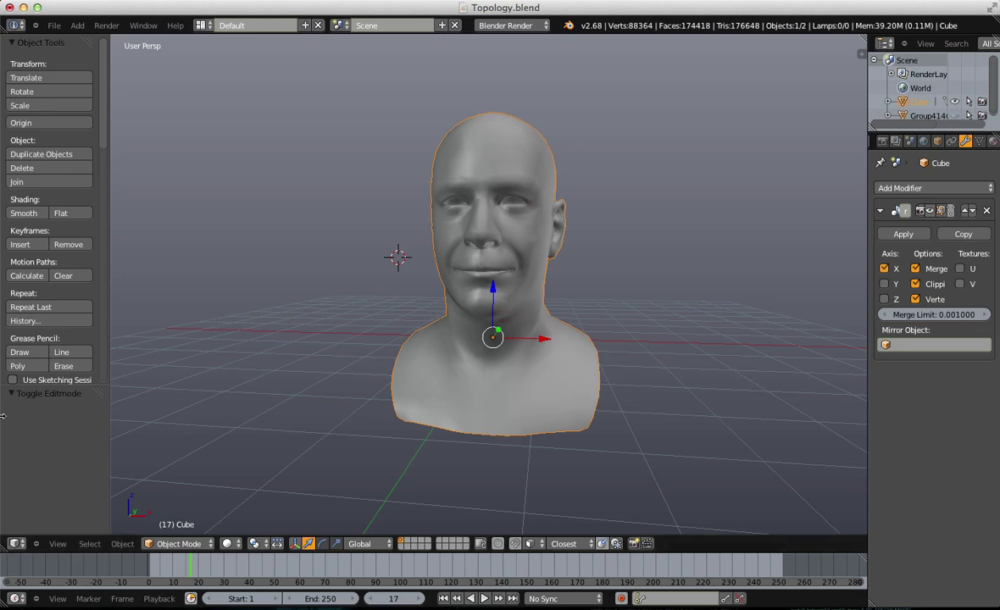
Step: Examine the head model from several angles and inspect its half-mesh wireframe in Edit Mode
scroll(339, 360, down, 3)
middle_drag(350, 349, 616, 340)
key(Tab)
key(a)
key(Tab)
scroll(616, 340, up, 2)
scroll(711, 239, down, 3)
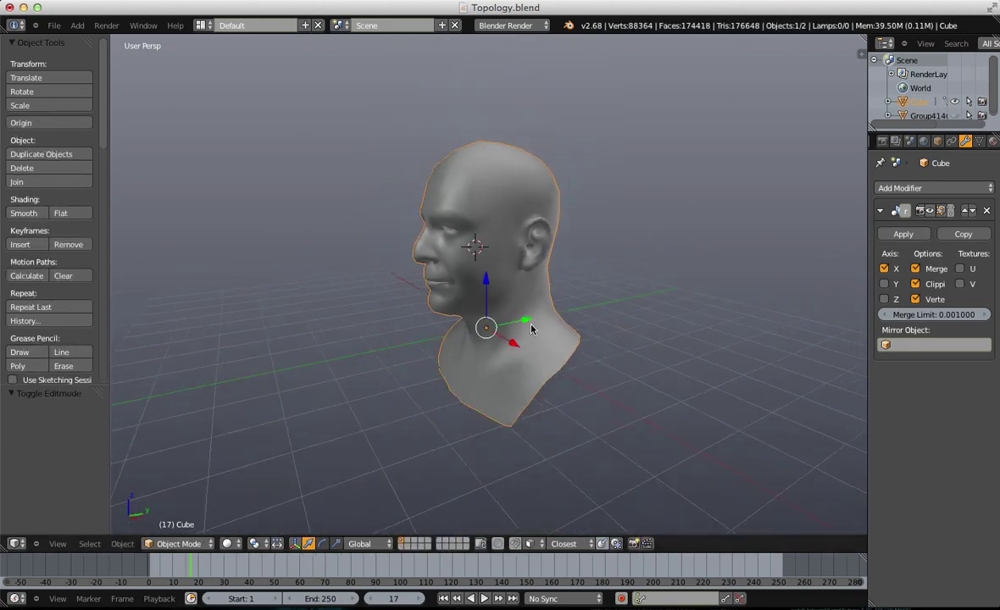
middle_drag(711, 239, 589, 310)
scroll(589, 310, up, 3)
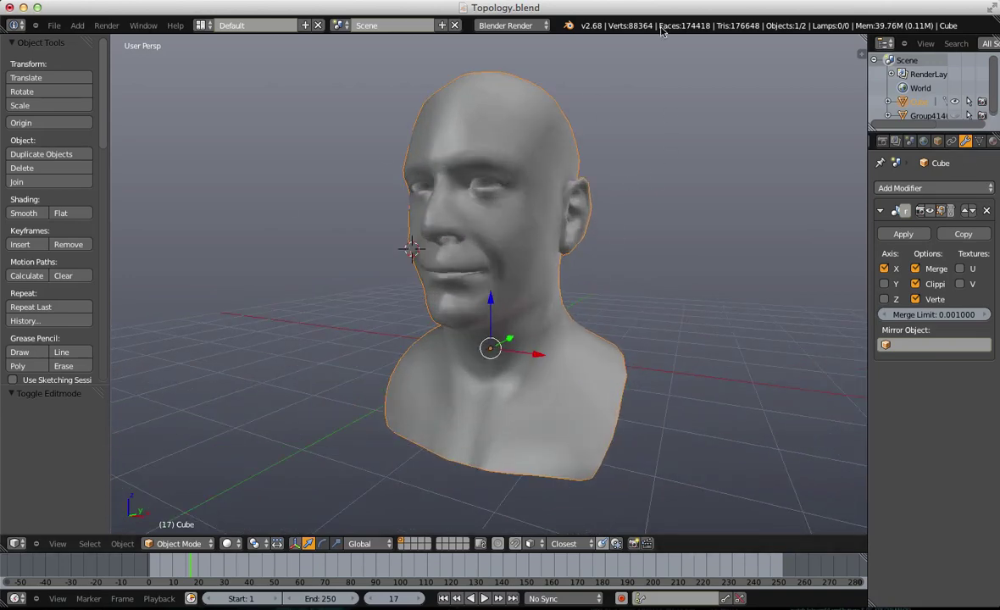
scroll(741, 174, down, 2)
key(Tab)
scroll(630, 226, up, 4)
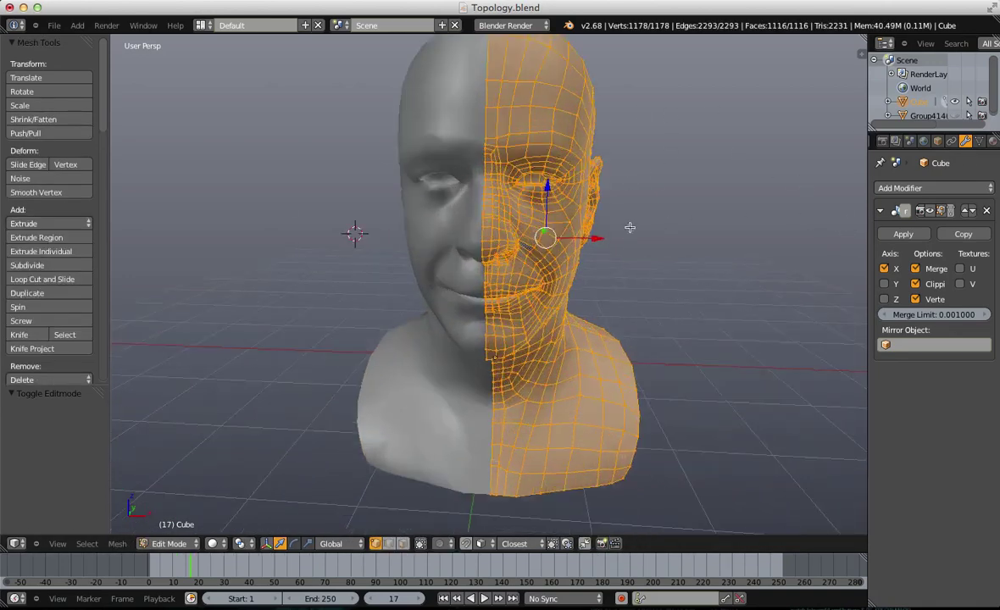
key(a)
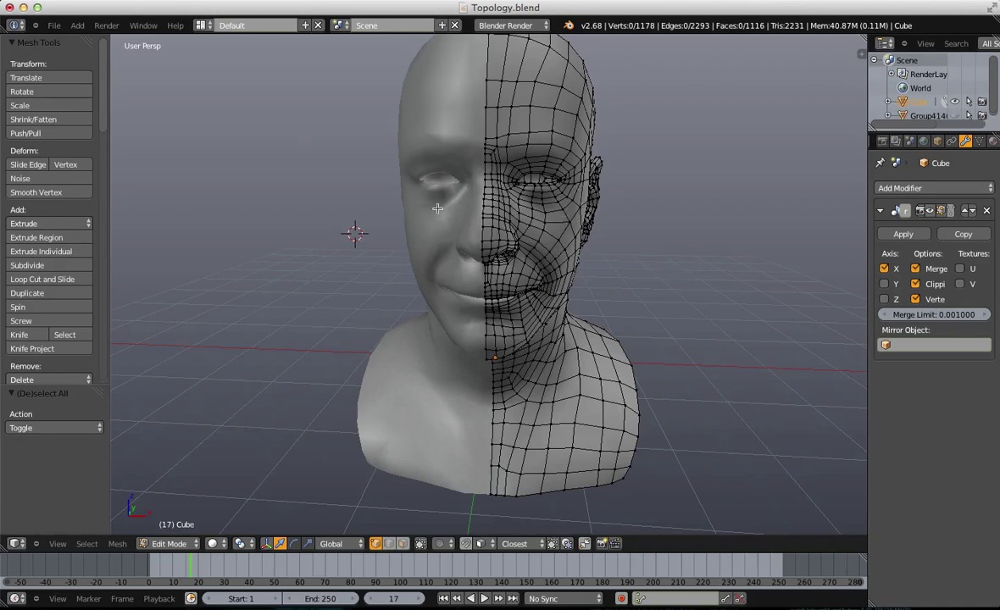
key(Tab)
scroll(473, 225, down, 2)
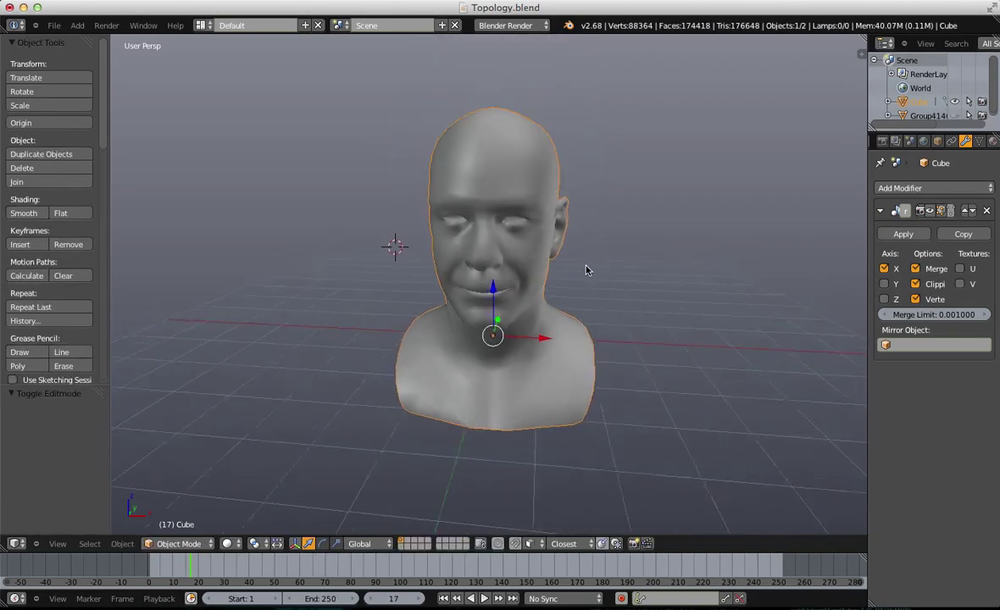
Step: Apply the head's Mirror modifier and enter Edit Mode with nothing selected
click(903, 235)
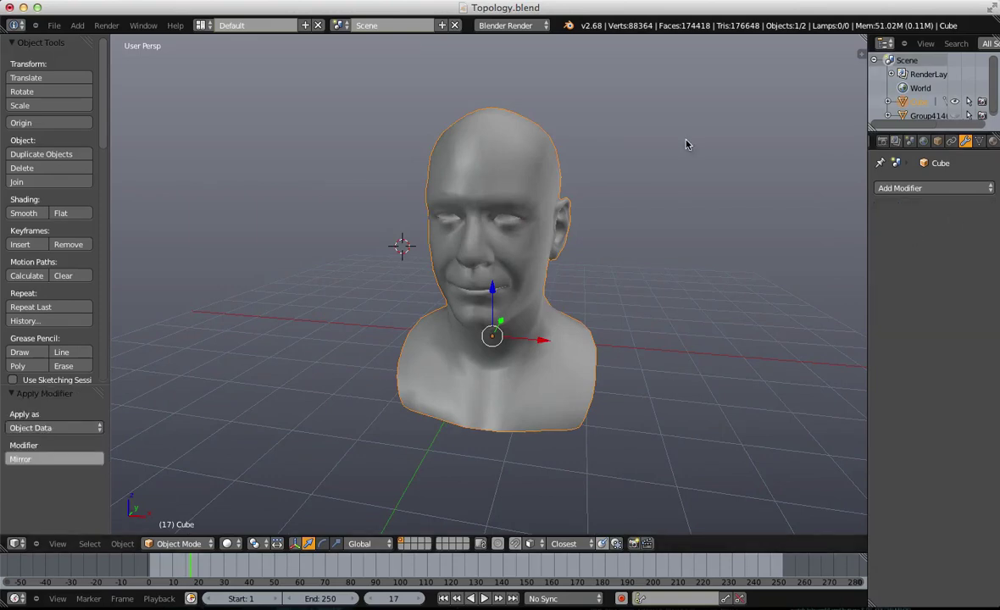
key(Tab)
key(a)
scroll(580, 223, up, 2)
key(a)
scroll(581, 224, up, 2)
Step: Hide the tool shelf, split the 3D view into two side-by-side areas and make the second a UV/Image Editor
key(t)
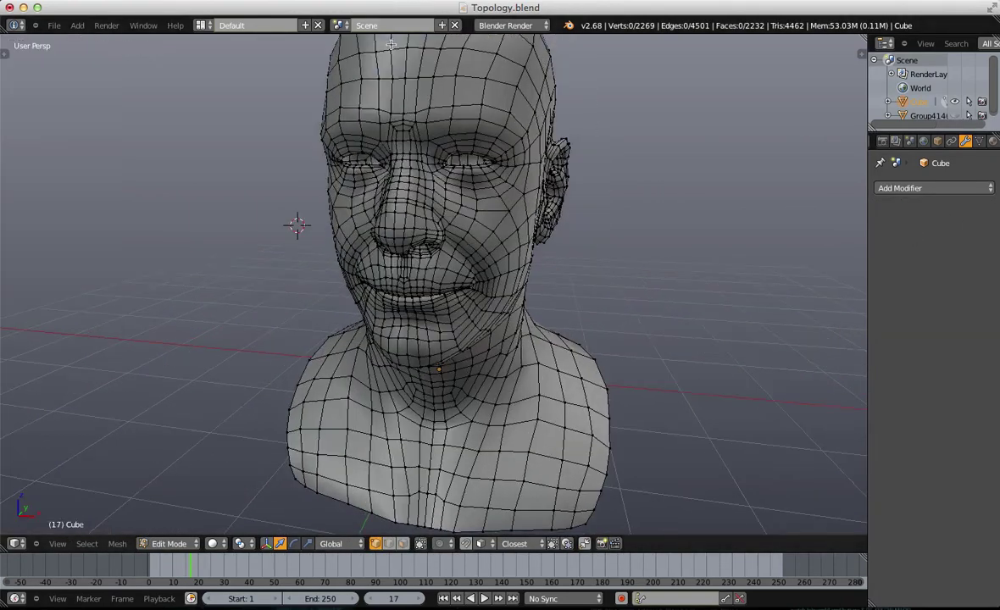
right_click(368, 32)
click(394, 43)
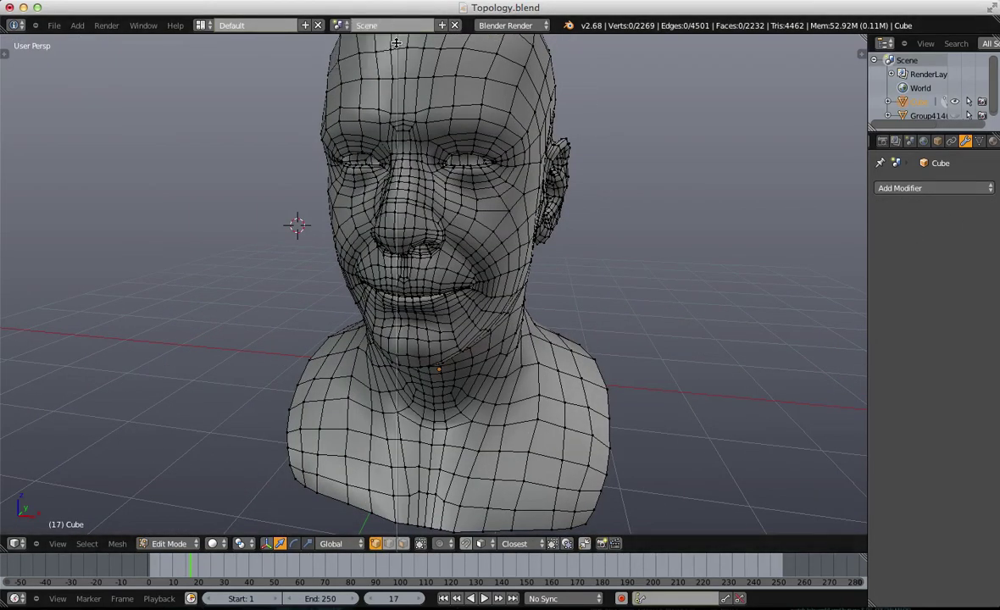
click(430, 94)
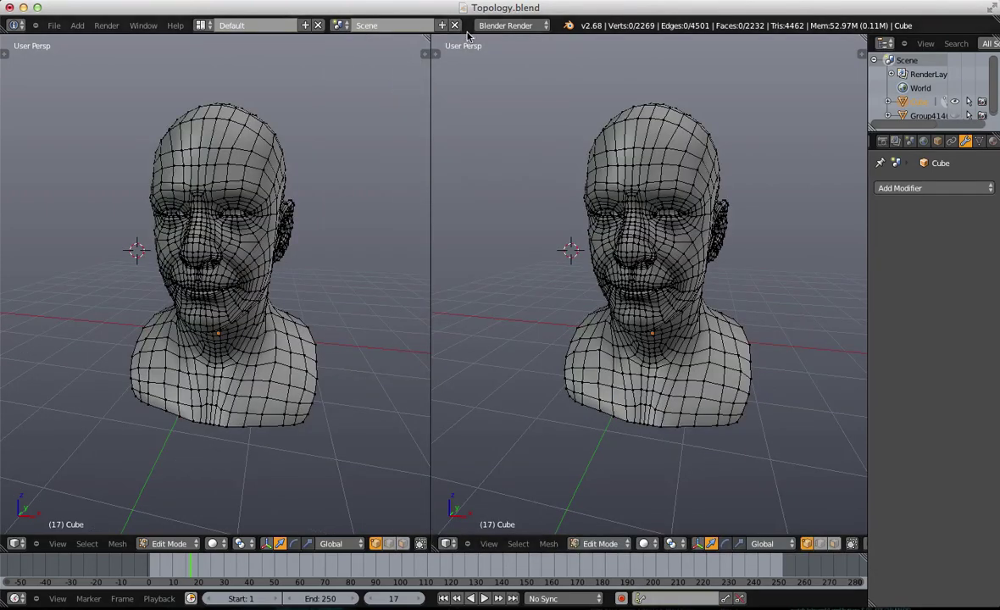
click(446, 543)
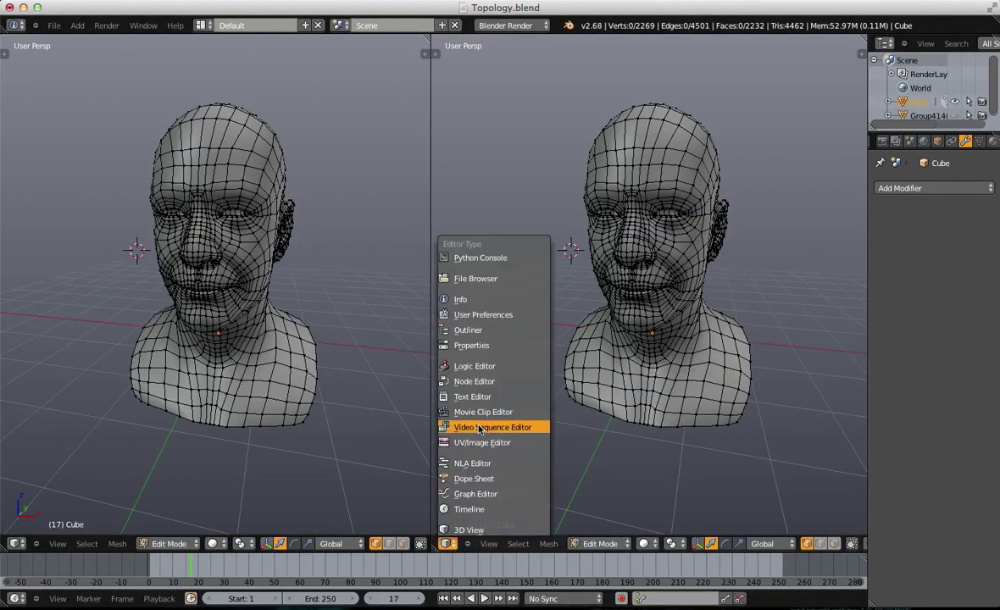
click(482, 442)
scroll(602, 385, down, 2)
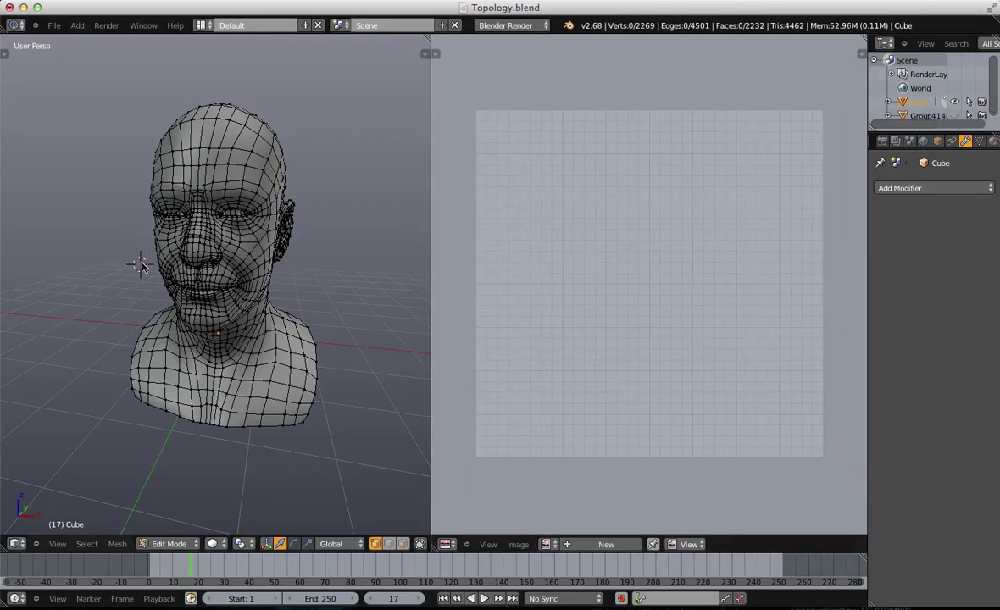
Step: Set the mesh selection mode to edges and change the 3D view to orthographic projection
key(ctrl+Tab)
click(219, 233)
middle_drag(219, 233, 200, 336)
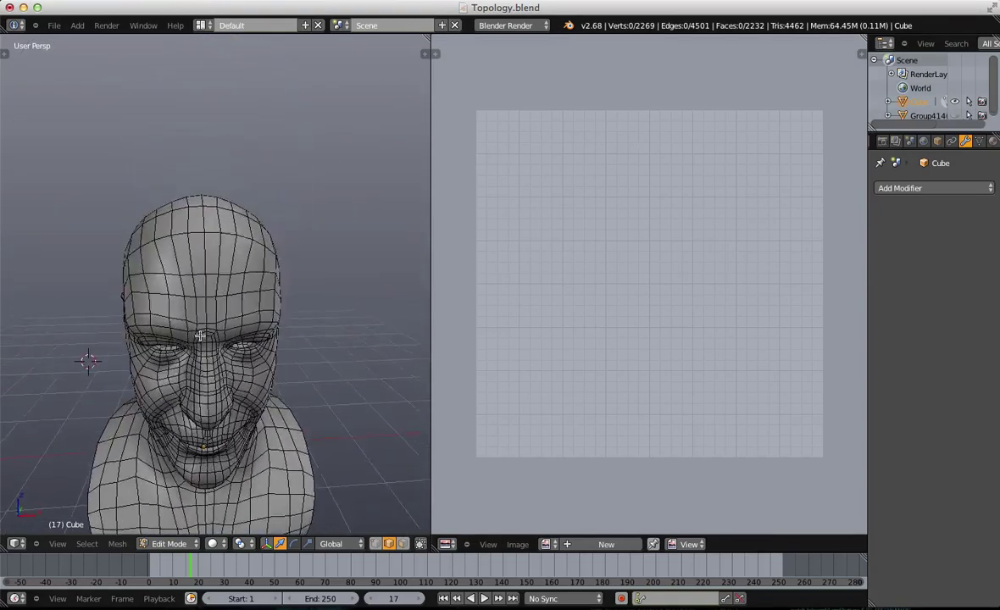
scroll(200, 336, up, 3)
scroll(170, 269, down, 2)
key(KP_5)
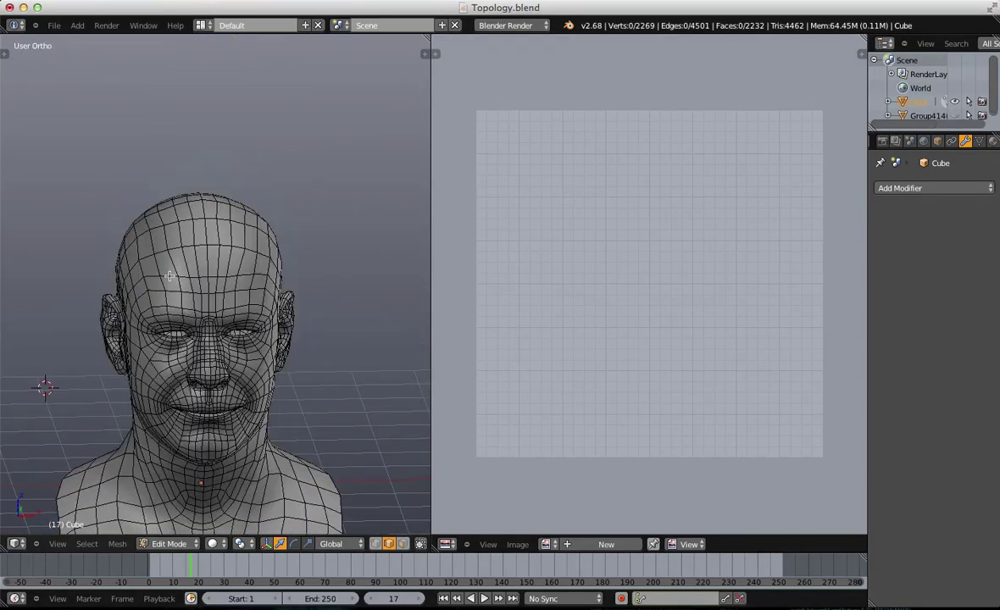
Step: Mark a horizontal row of six edges across the middle of the forehead as a seam
scroll(169, 273, up, 4)
shift+middle_drag(194, 273, 276, 219)
scroll(276, 220, up, 2)
scroll(204, 234, up, 2)
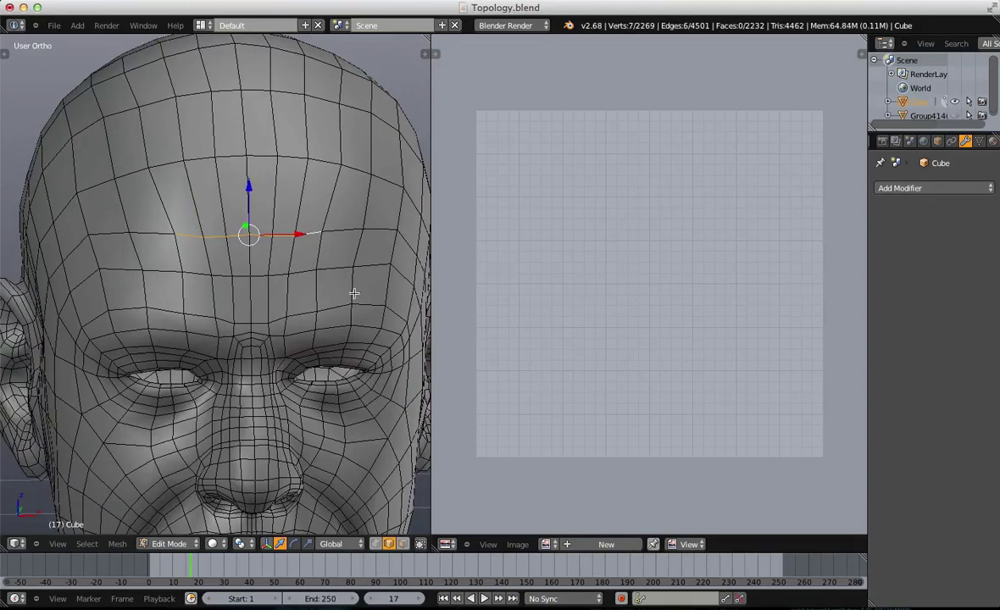
scroll(279, 339, down, 2)
scroll(268, 232, up, 2)
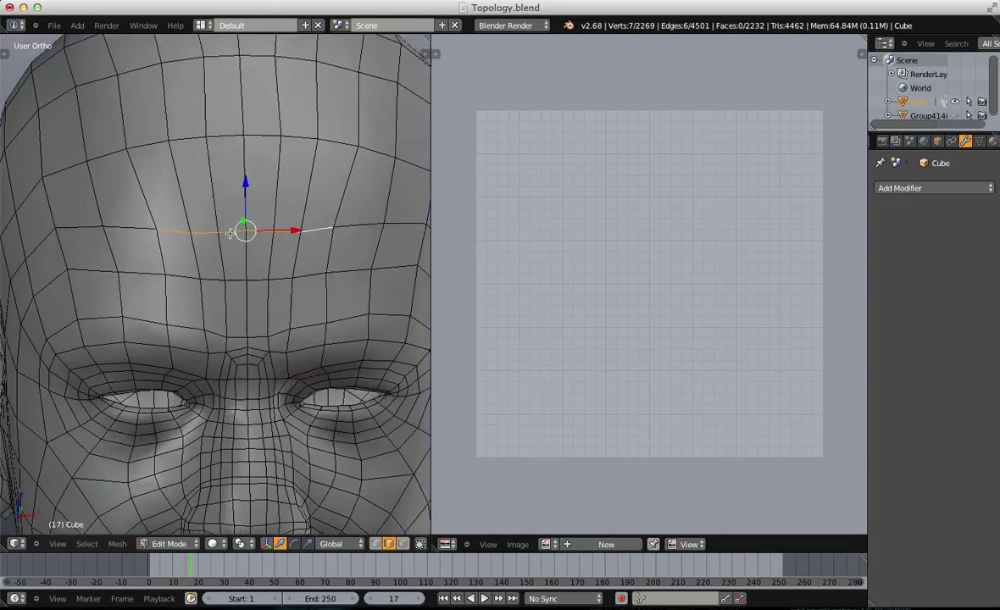
scroll(222, 229, down, 1)
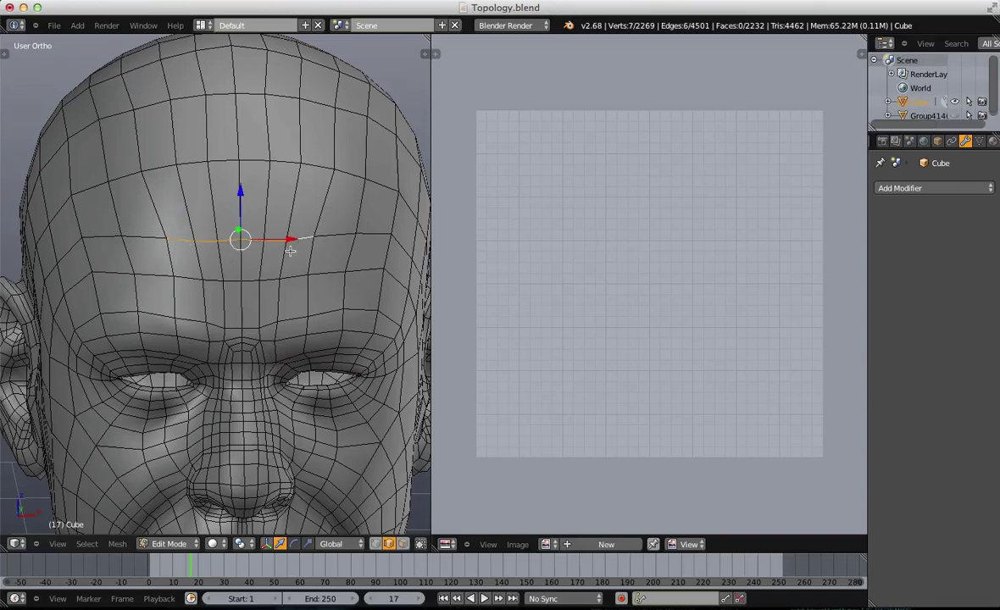
scroll(290, 250, down, 2)
middle_drag(290, 250, 202, 334)
scroll(134, 376, up, 2)
scroll(201, 333, down, 3)
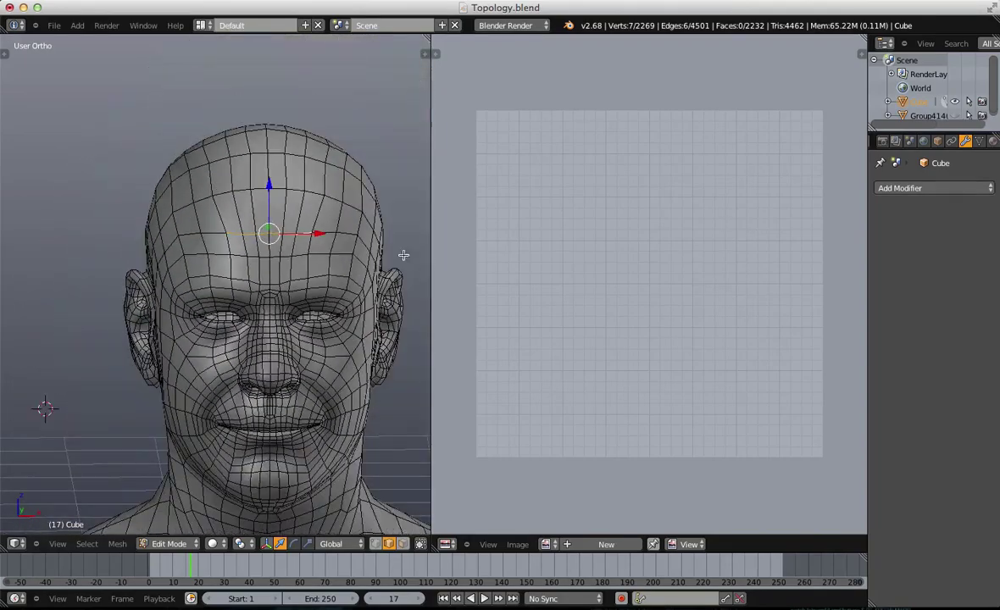
scroll(403, 254, up, 2)
middle_drag(404, 254, 294, 198)
scroll(293, 198, down, 2)
scroll(258, 244, up, 2)
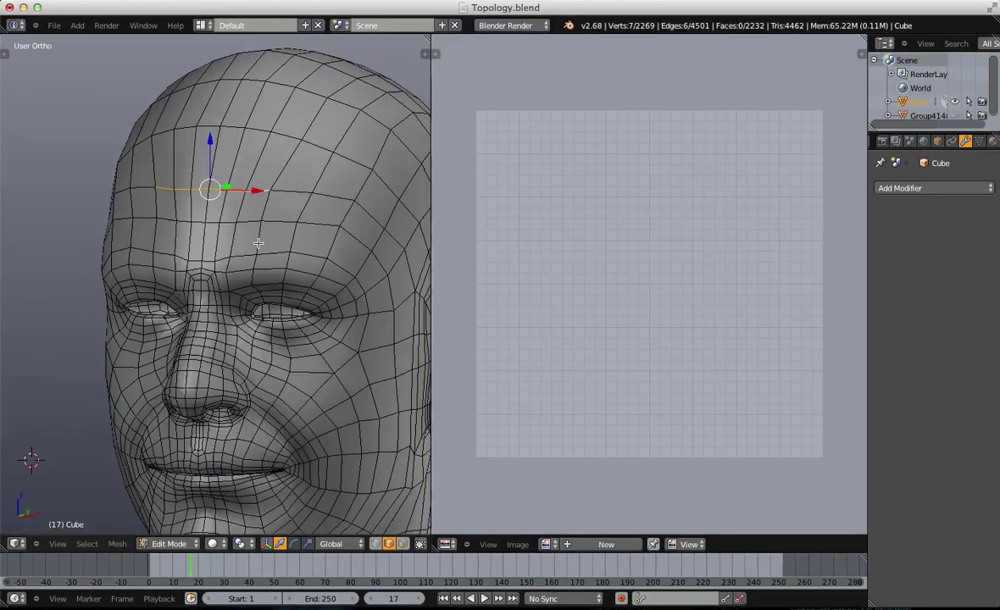
key(ctrl+e)
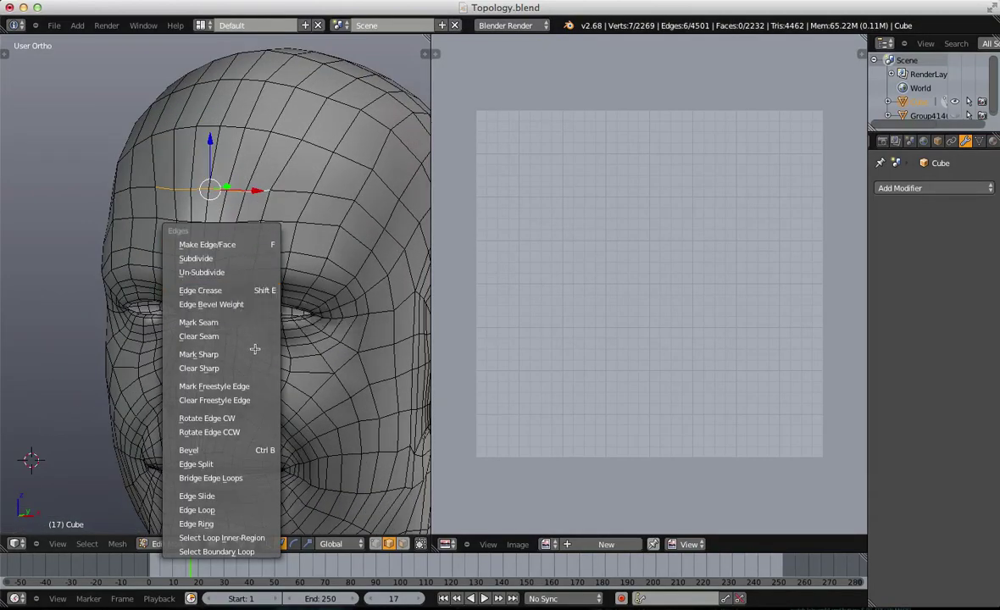
click(253, 320)
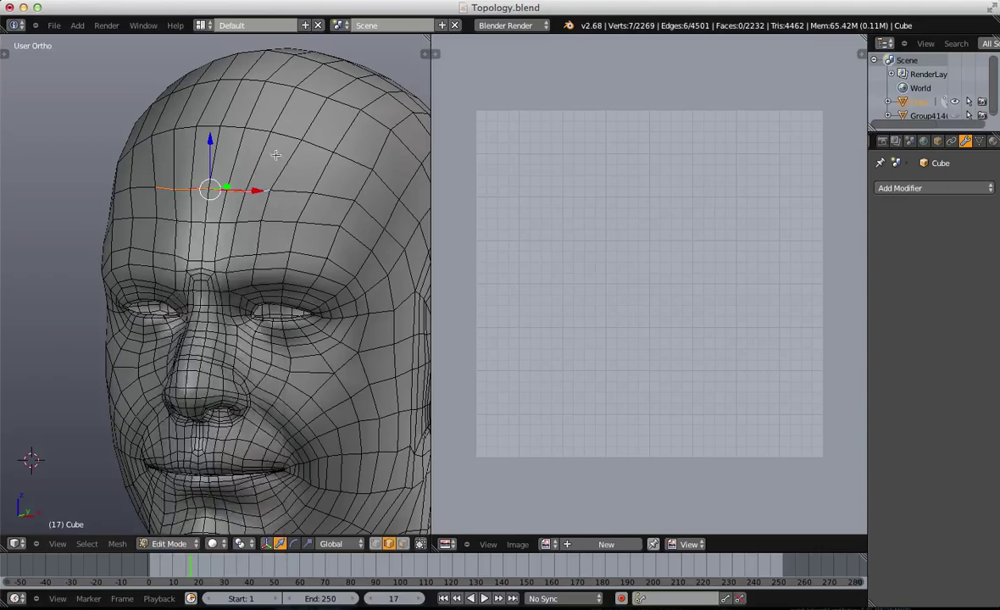
Step: Mark the central edge path from the forehead seam over the crown to the base of the back neck as a seam
middle_drag(253, 320, 245, 218)
right_click(155, 299)
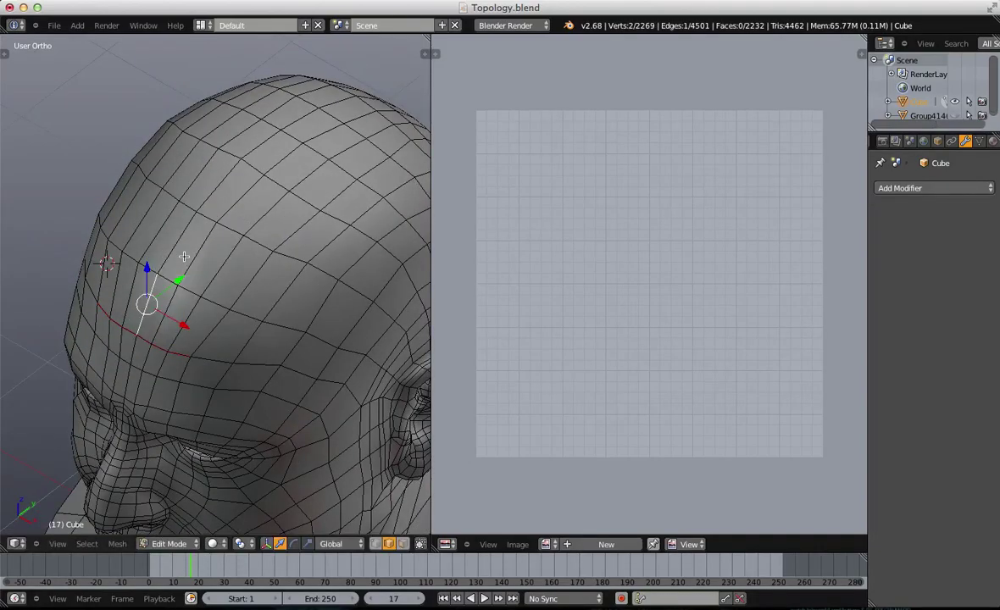
scroll(200, 239, down, 3)
middle_drag(263, 292, 51, 217)
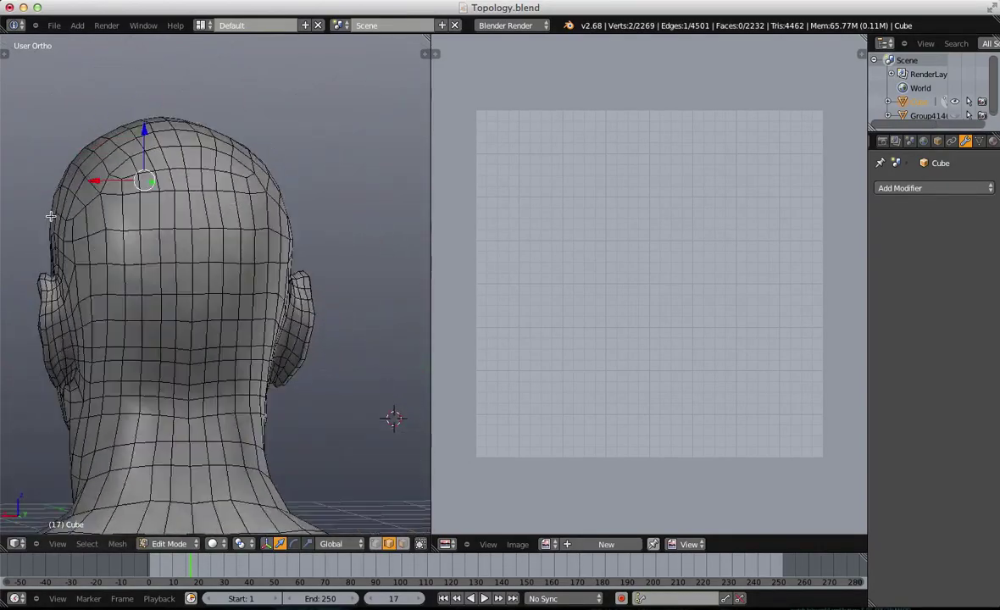
shift+middle_drag(200, 336, 261, 267)
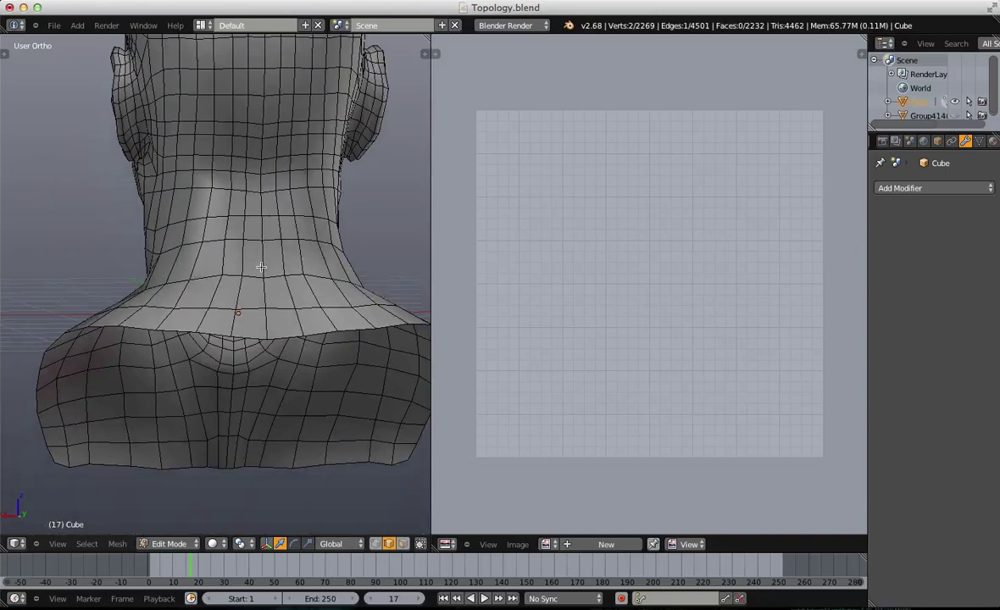
ctrl+right_click(266, 327)
scroll(277, 225, down, 7)
middle_drag(277, 226, 498, 265)
scroll(231, 109, up, 4)
shift+middle_drag(230, 108, 263, 219)
scroll(155, 290, up, 2)
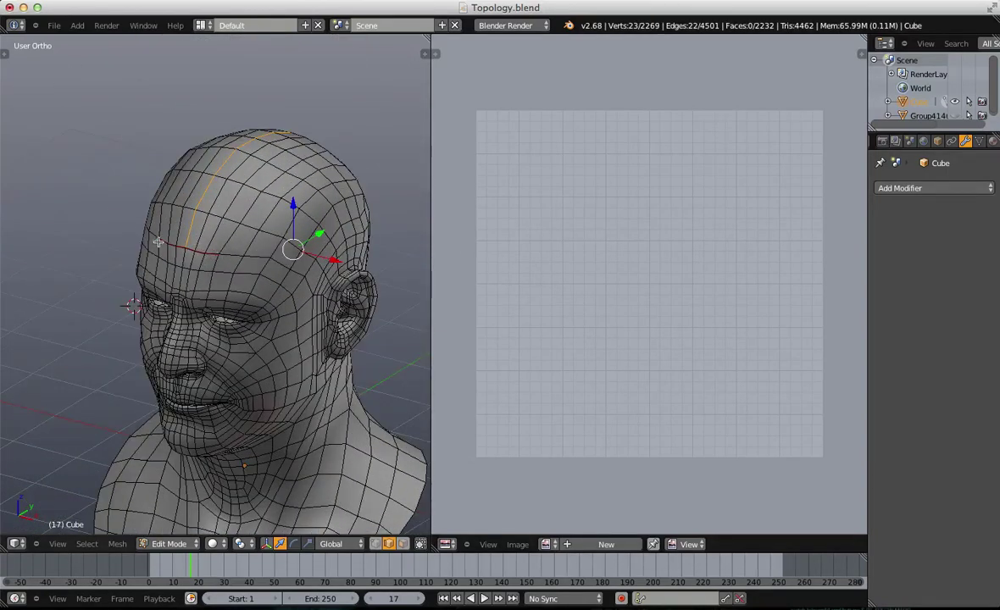
key(ctrl+e)
click(215, 256)
key(a)
Step: Select the edge loop around the base of the head's left ear and mark it as a seam
scroll(219, 289, down, 2)
middle_drag(224, 297, 113, 226)
key(a)
scroll(268, 294, up, 3)
key(a)
middle_drag(339, 301, 161, 298)
shift+middle_drag(177, 158, 198, 185)
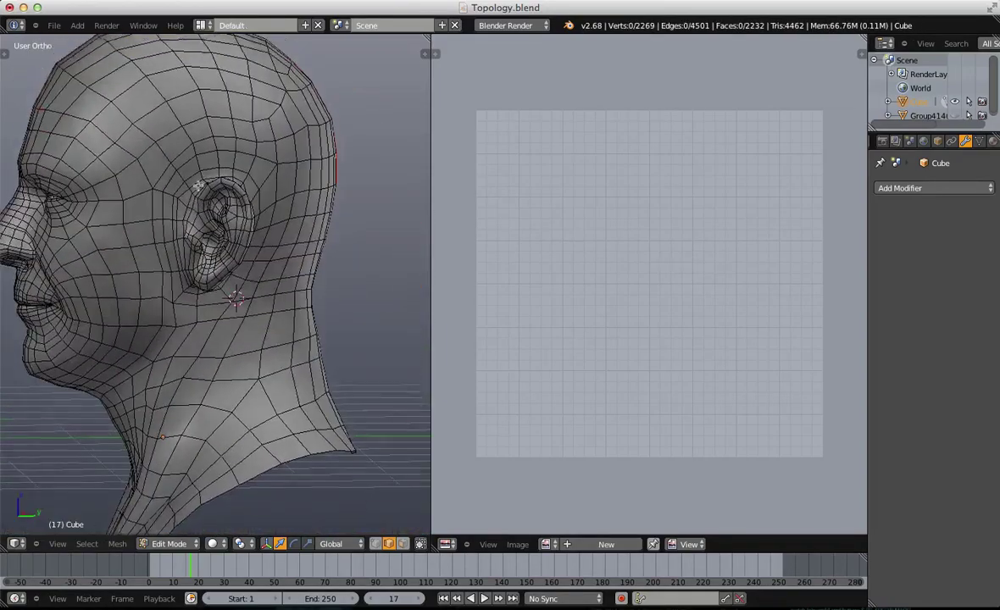
scroll(198, 186, up, 2)
scroll(206, 187, up, 2)
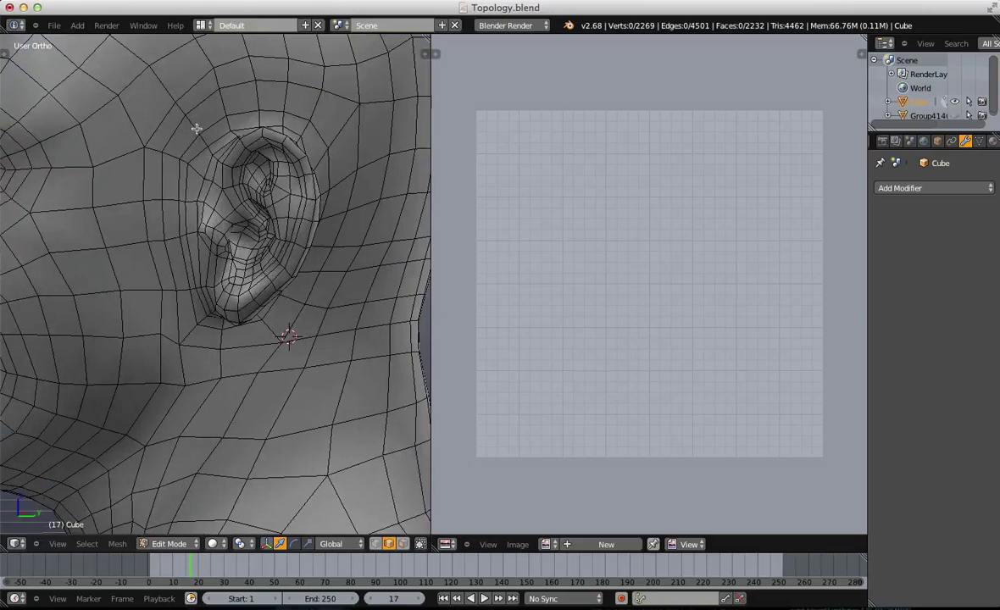
alt+right_click(193, 138)
key(a)
alt+right_click(194, 157)
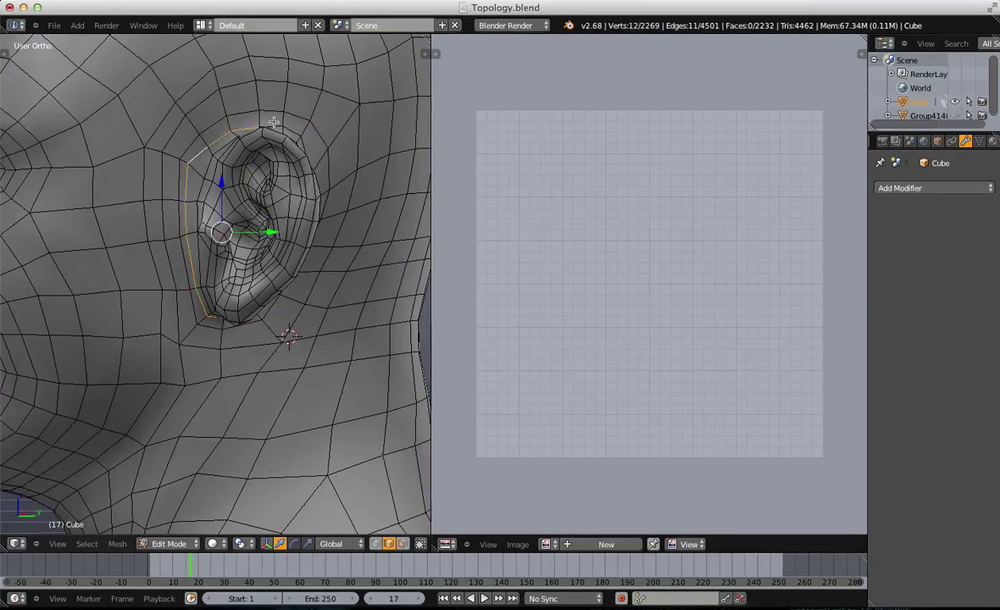
middle_drag(298, 128, 228, 121)
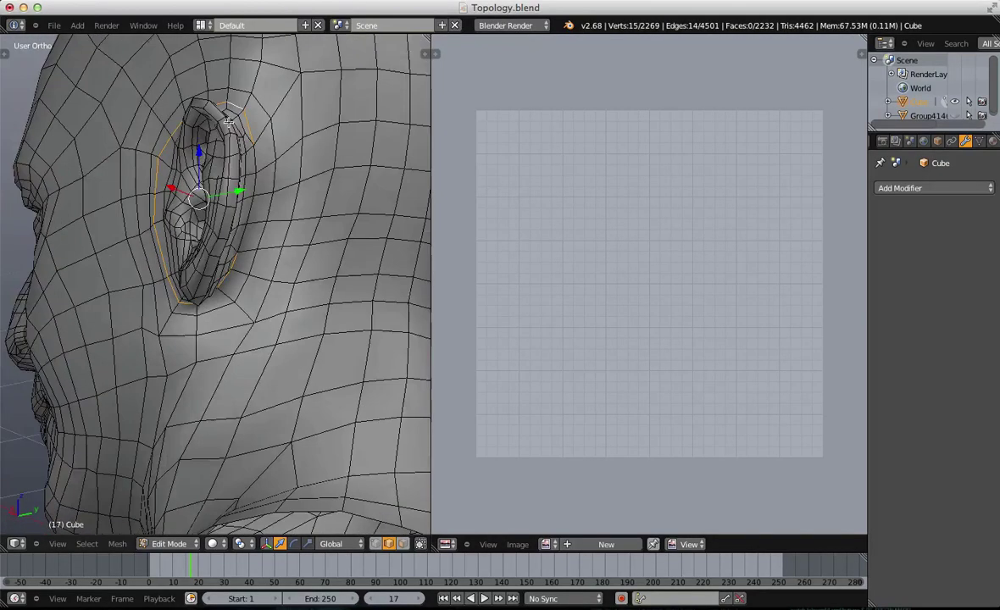
key(ctrl+e)
click(259, 197)
key(a)
Step: Select the edge loop around the base of the head's right ear and mark it as a seam
scroll(169, 339, down, 3)
middle_drag(102, 381, 432, 427)
scroll(312, 94, up, 4)
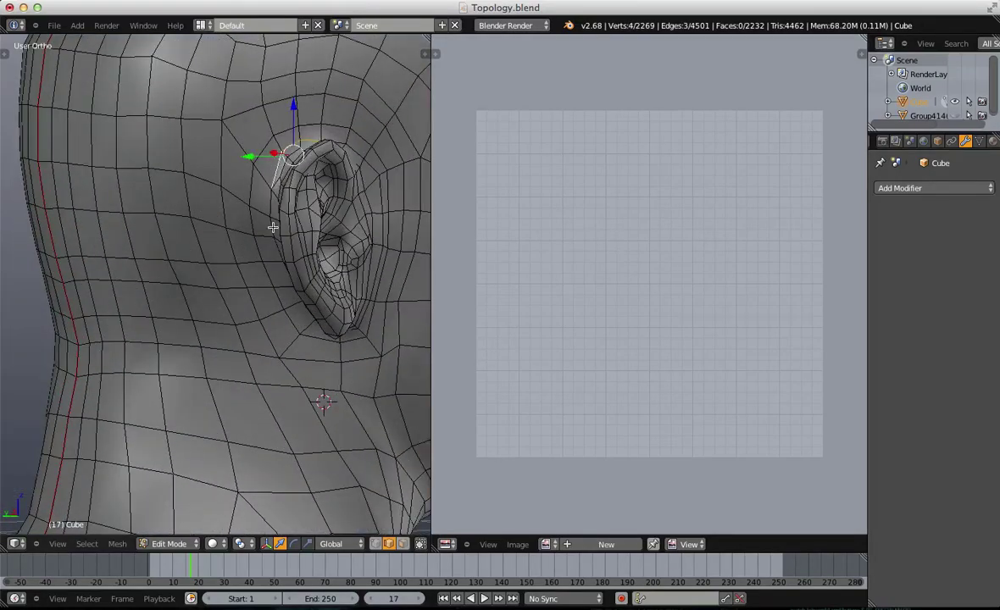
middle_drag(272, 228, 250, 263)
alt+right_click(316, 239)
key(ctrl+z)
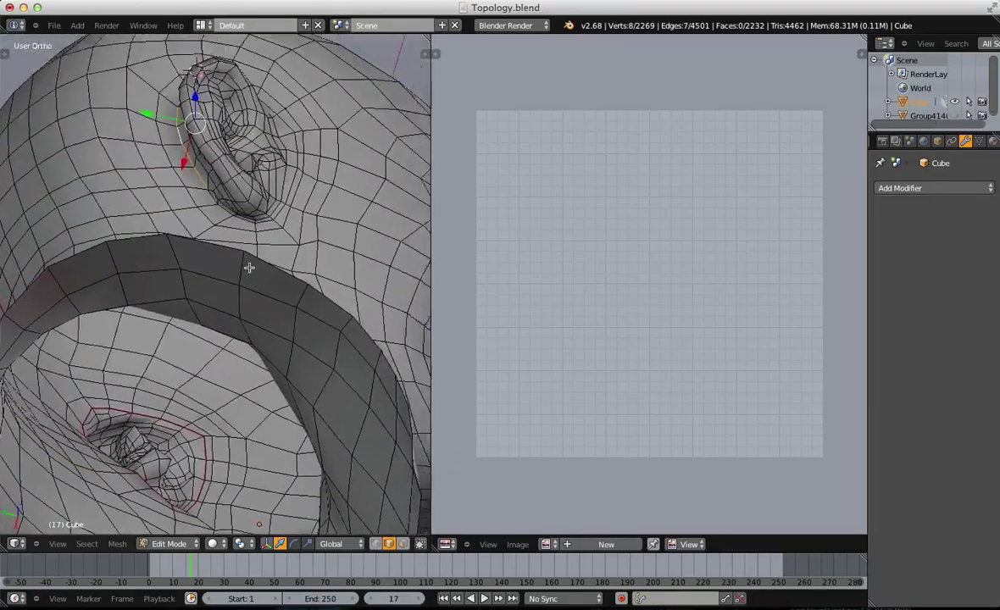
scroll(250, 264, up, 2)
alt+shift+right_click(212, 163)
middle_drag(236, 162, 216, 315)
scroll(162, 301, down, 3)
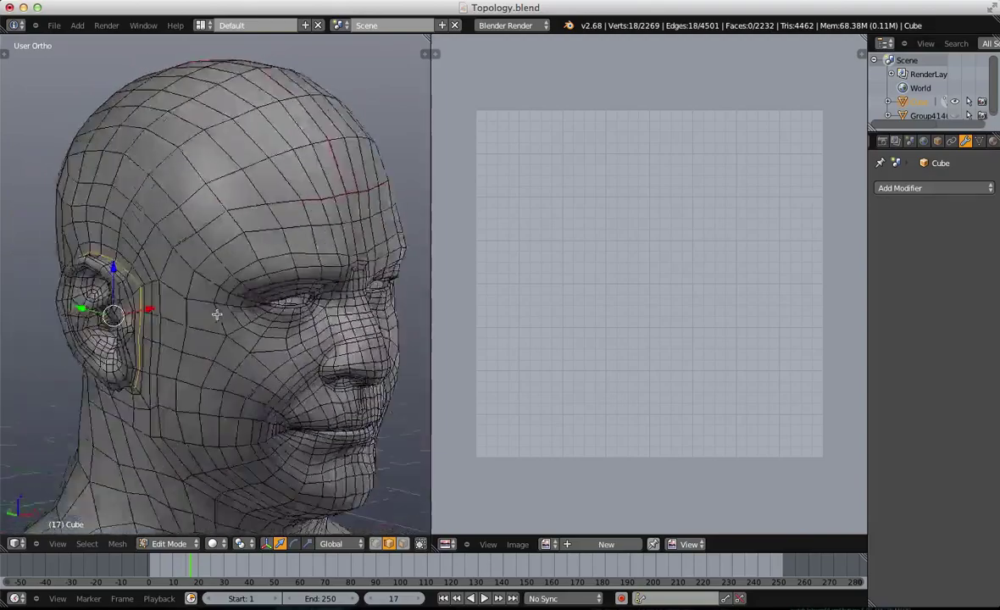
scroll(241, 290, up, 5)
key(ctrl+e)
click(246, 295)
key(a)
Step: Select the entire head mesh and unwrap its UVs along the marked seams with the Unwrap method
scroll(268, 257, down, 8)
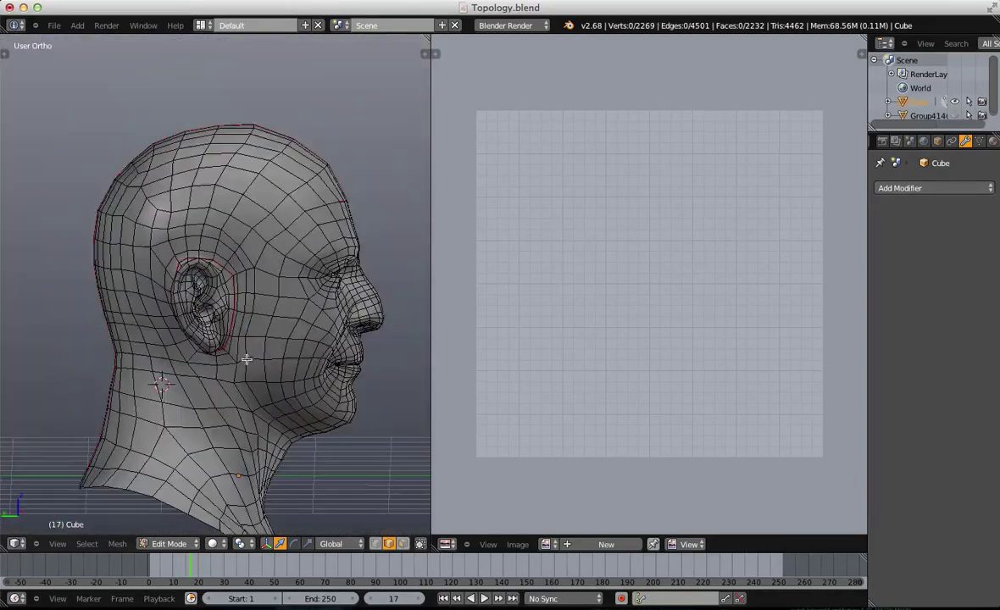
middle_drag(303, 382, 201, 238)
scroll(254, 355, up, 4)
key(a)
key(a)
scroll(136, 246, down, 2)
scroll(143, 257, down, 2)
key(a)
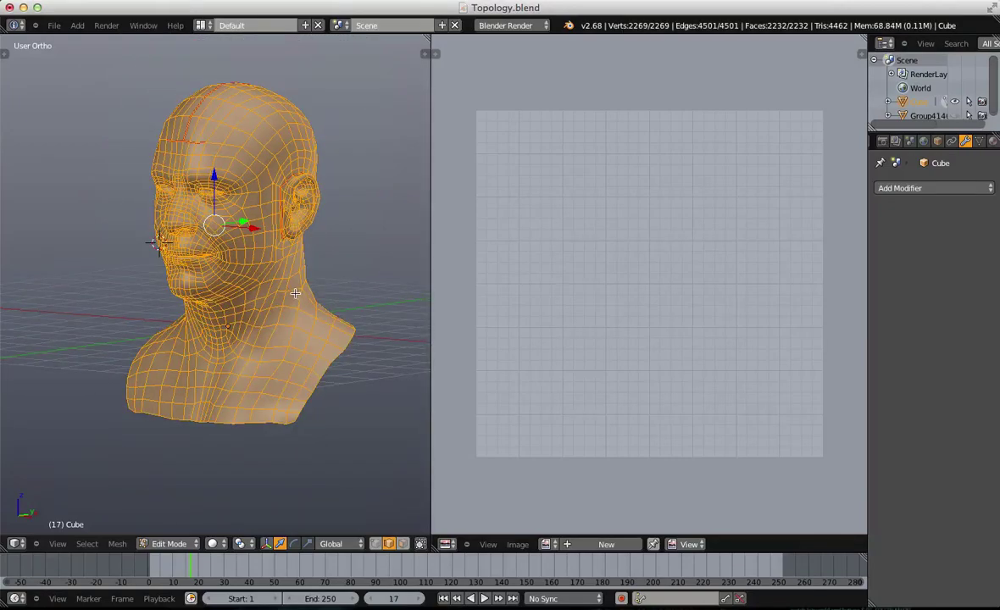
key(u)
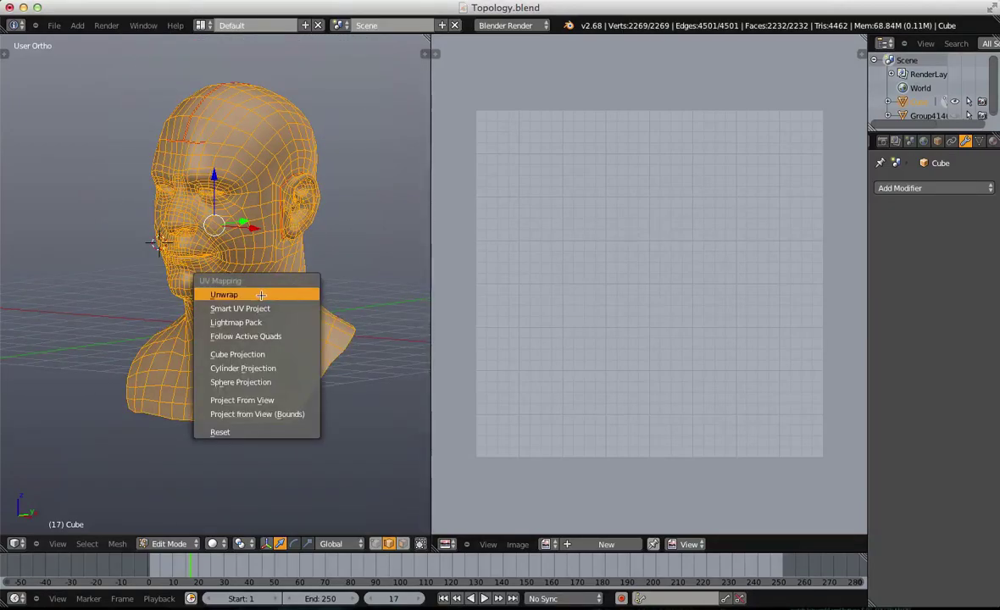
click(261, 295)
scroll(837, 249, up, 5)
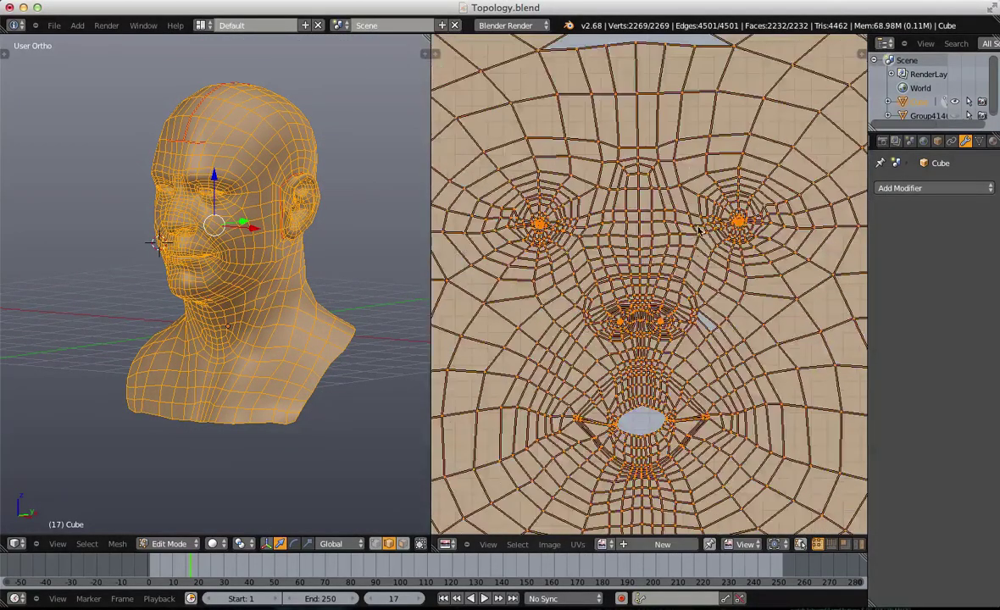
Step: Deselect all UVs and examine the unwrapped mouth and nose areas of the head's layout
middle_drag(640, 510, 709, 245)
scroll(710, 399, up, 3)
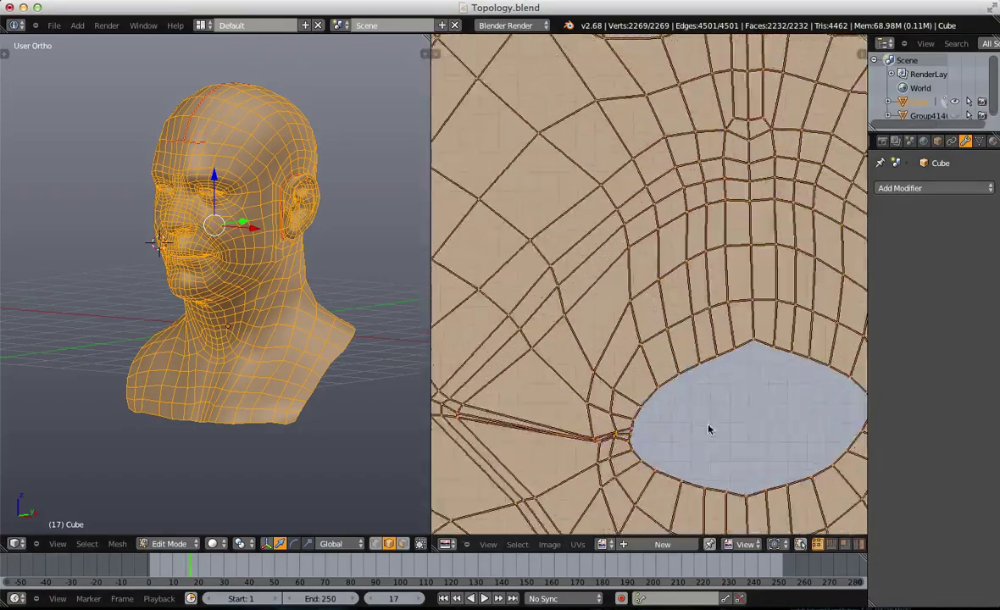
middle_drag(751, 428, 651, 263)
scroll(678, 275, down, 3)
key(a)
scroll(804, 269, up, 2)
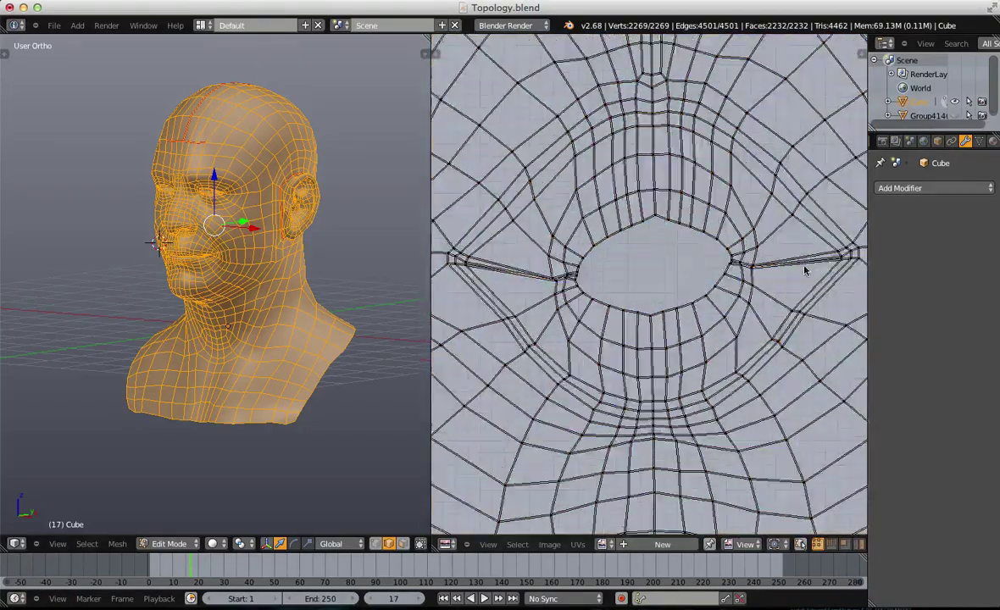
scroll(711, 311, down, 4)
scroll(706, 313, down, 1)
middle_drag(604, 206, 638, 363)
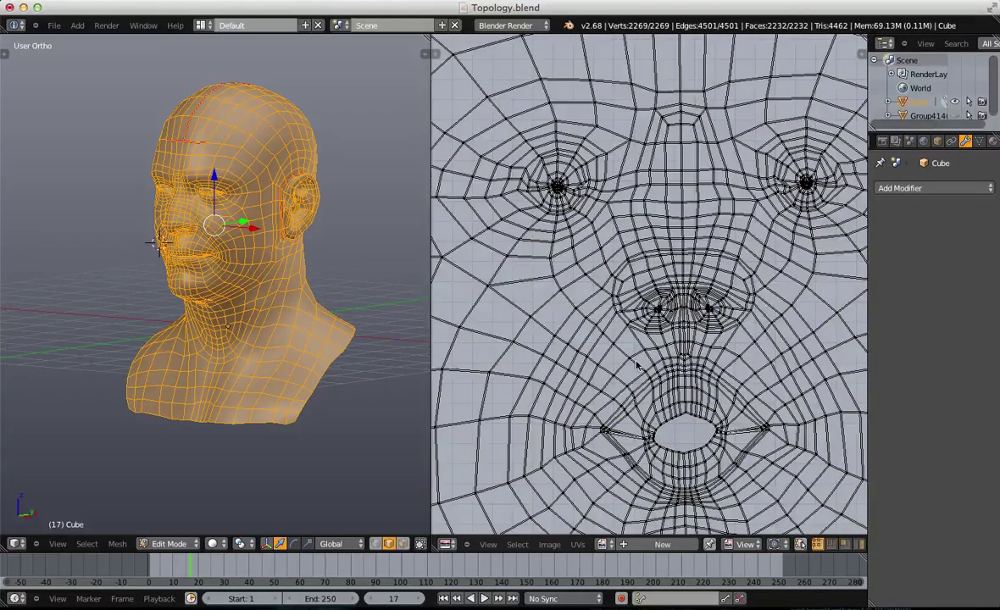
scroll(637, 363, up, 1)
scroll(245, 229, up, 4)
middle_drag(641, 282, 709, 405)
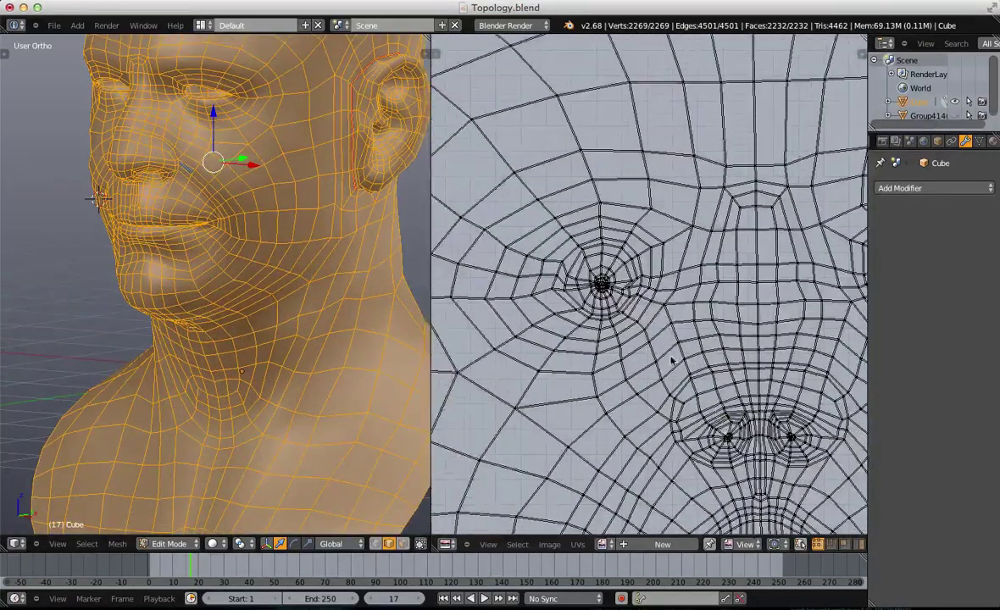
Step: Examine the eye areas, the ear islands and the scalp outline in the UV layout
scroll(655, 341, up, 4)
scroll(610, 304, down, 4)
middle_drag(539, 178, 889, 345)
scroll(669, 304, down, 7)
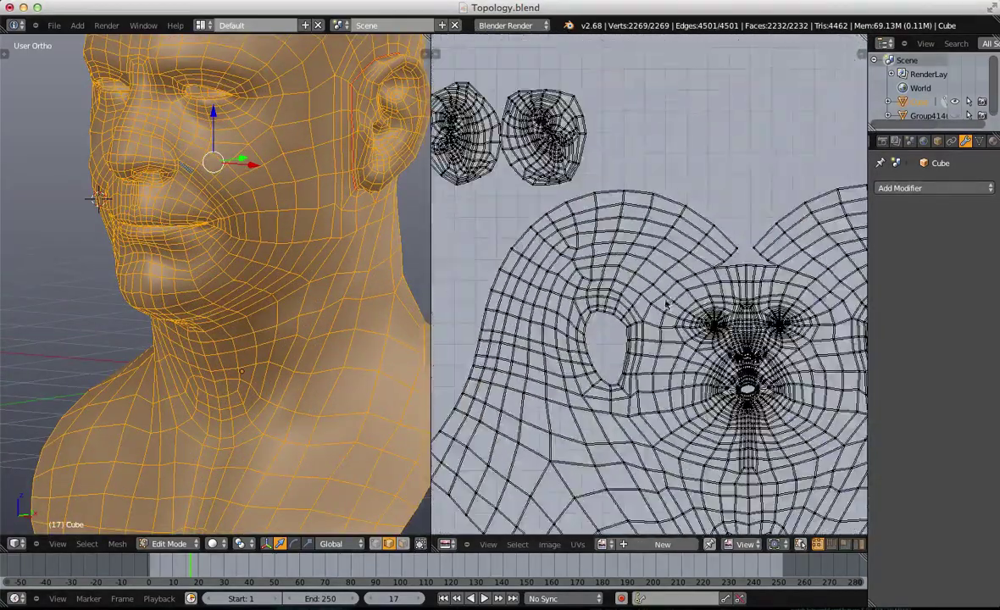
middle_drag(608, 299, 585, 301)
scroll(796, 423, up, 5)
scroll(796, 422, down, 2)
scroll(674, 326, down, 3)
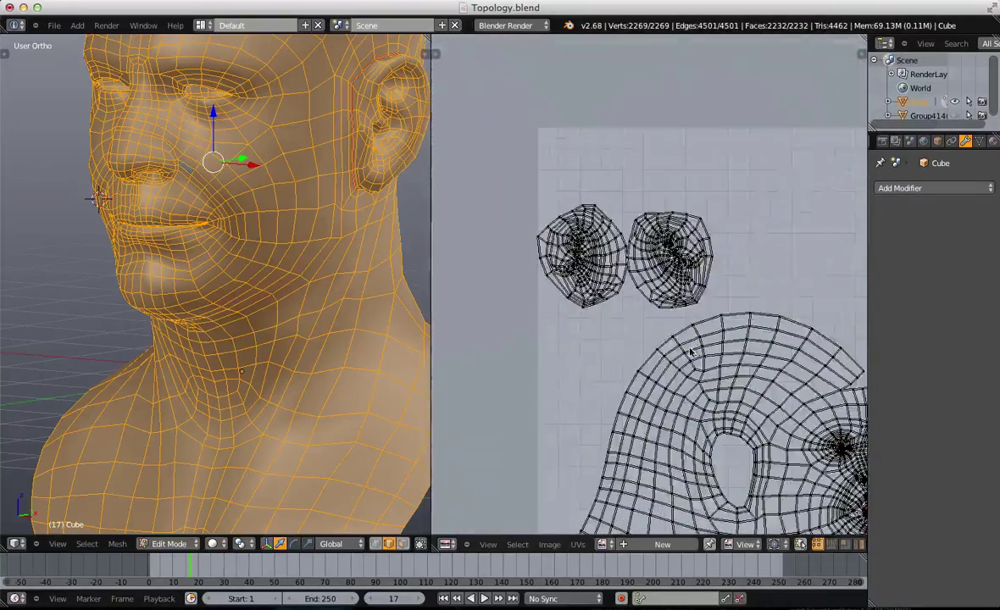
middle_drag(738, 369, 456, 260)
middle_drag(763, 436, 586, 241)
scroll(585, 241, down, 3)
scroll(810, 350, down, 1)
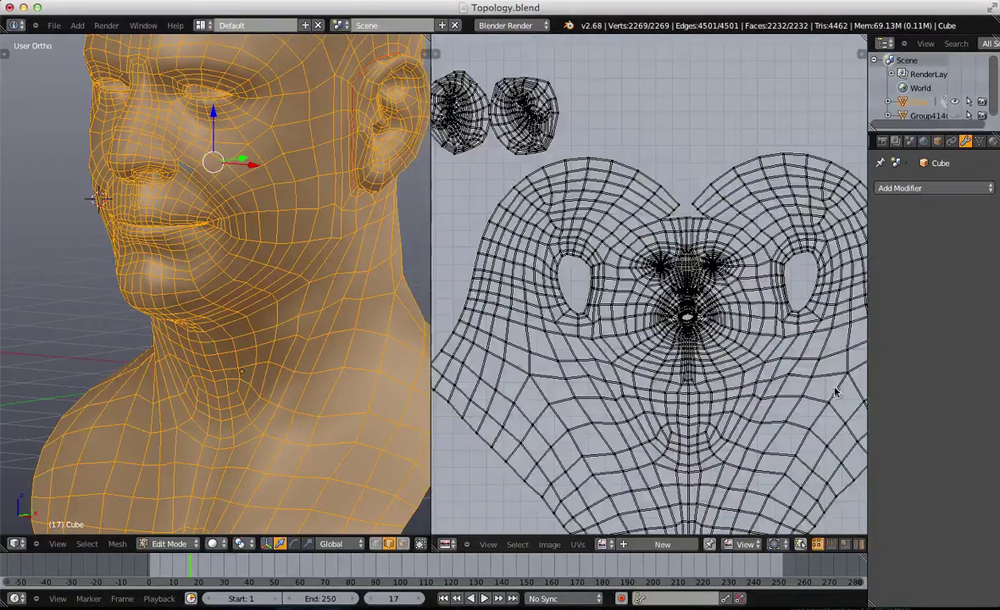
Step: Switch the 3D view to perspective with textured shading and return the head to Edit Mode with nothing selected
key(Tab)
mouse_move(278, 196)
middle_down()
mouse_move(271, 336)
mouse_move(337, 319)
mouse_move(285, 319)
middle_up()
key(alt+z)
key(KP_5)
key(alt+z)
scroll(271, 327, down, 3)
key(Tab)
key(a)
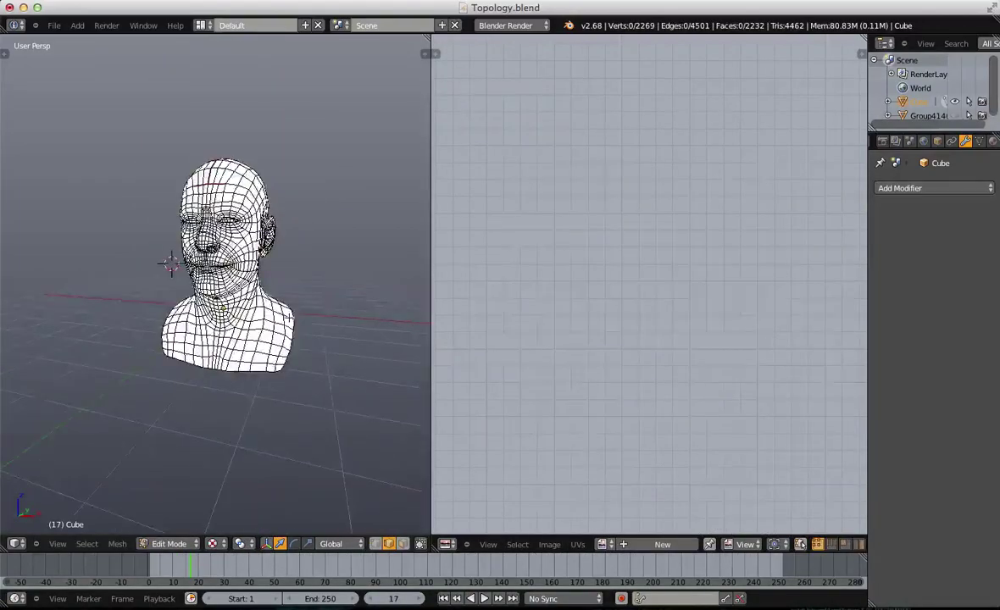
Step: Select the whole mesh and compare the forehead seam with the matching gap in the UV layout
key(a)
scroll(291, 196, up, 1)
scroll(811, 189, up, 5)
middle_drag(821, 161, 728, 393)
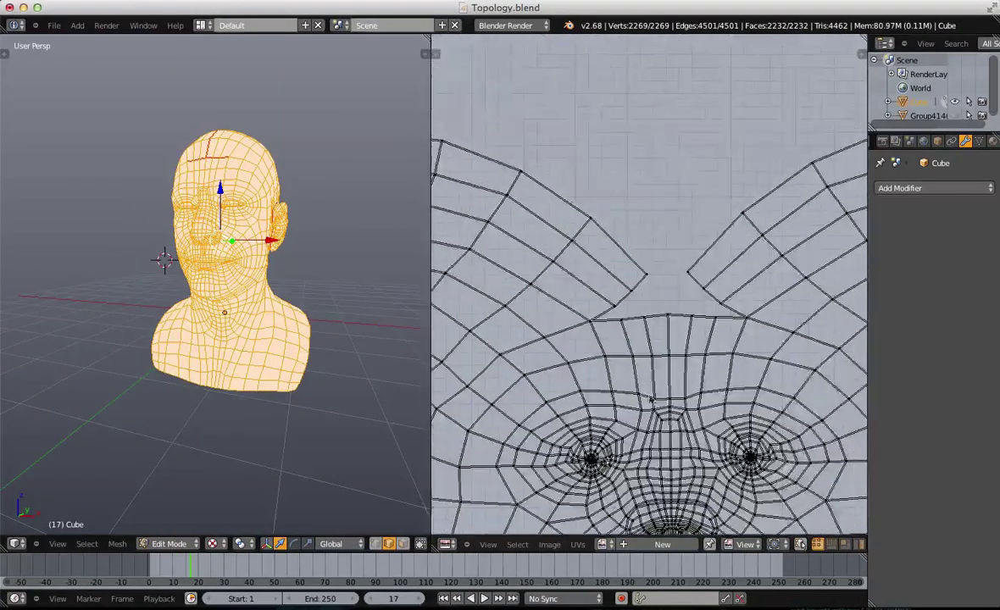
scroll(136, 111, up, 5)
shift+middle_drag(142, 106, 154, 326)
key(a)
key(a)
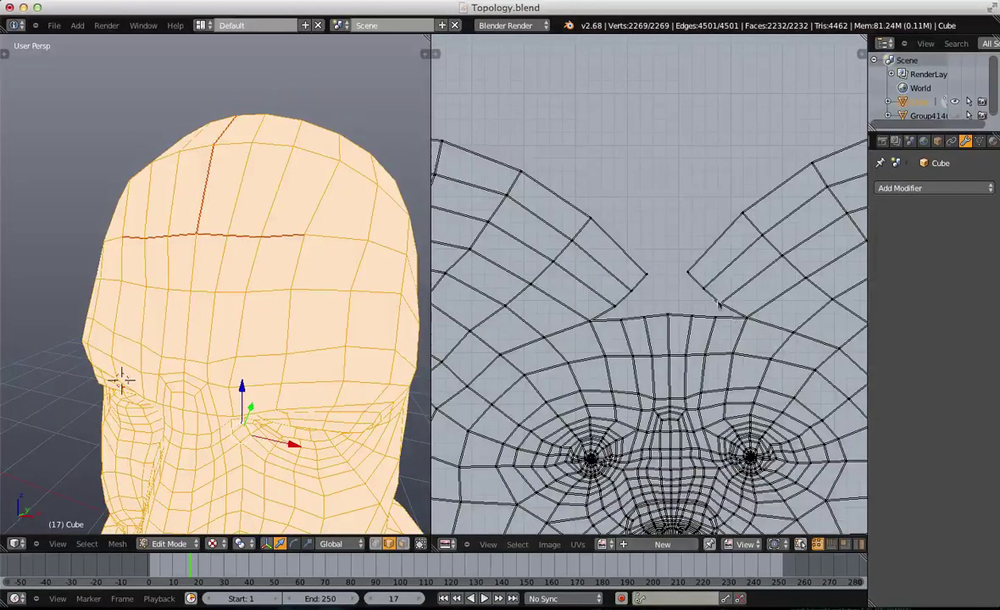
Step: Extend the forehead seam by marking one more edge at each of its ends as a seam
key(a)
scroll(311, 244, down, 2)
right_click(296, 257)
middle_drag(163, 269, 193, 273)
shift+right_click(176, 249)
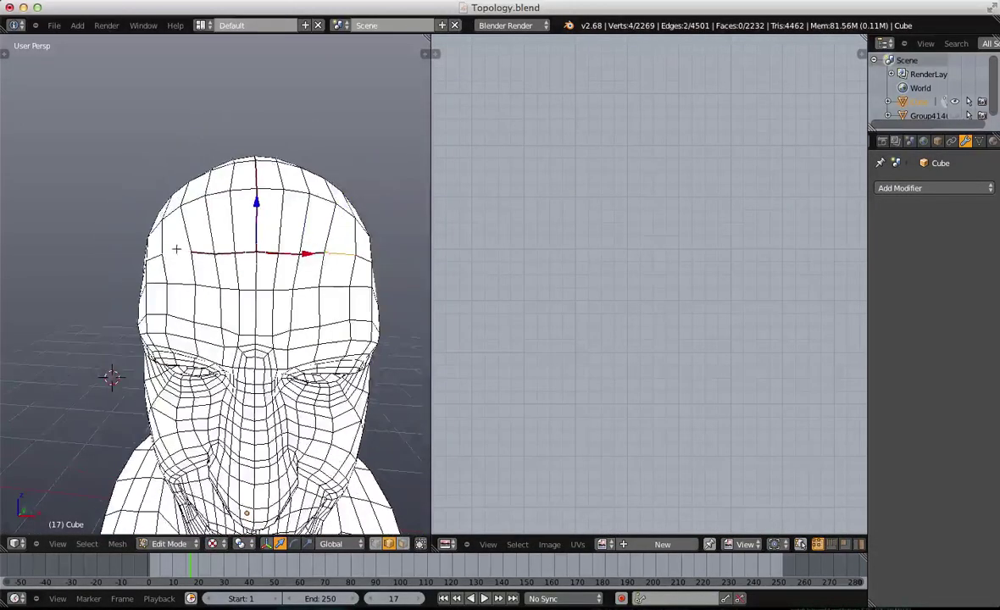
key(ctrl+e)
click(176, 251)
Step: Select the entire mesh and unwrap it again with the extended forehead seam
key(a)
key(u)
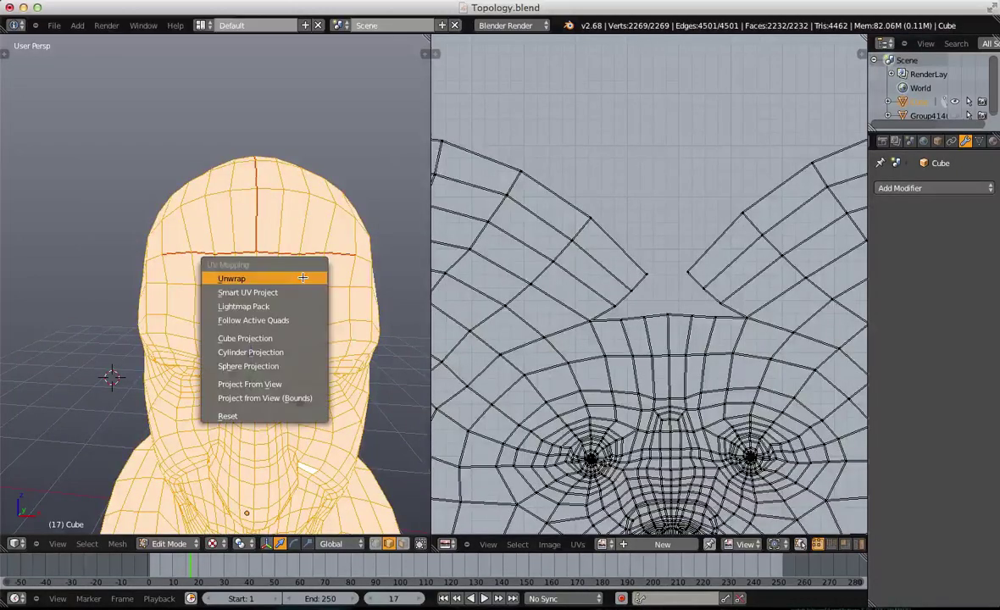
click(302, 278)
scroll(663, 272, down, 4)
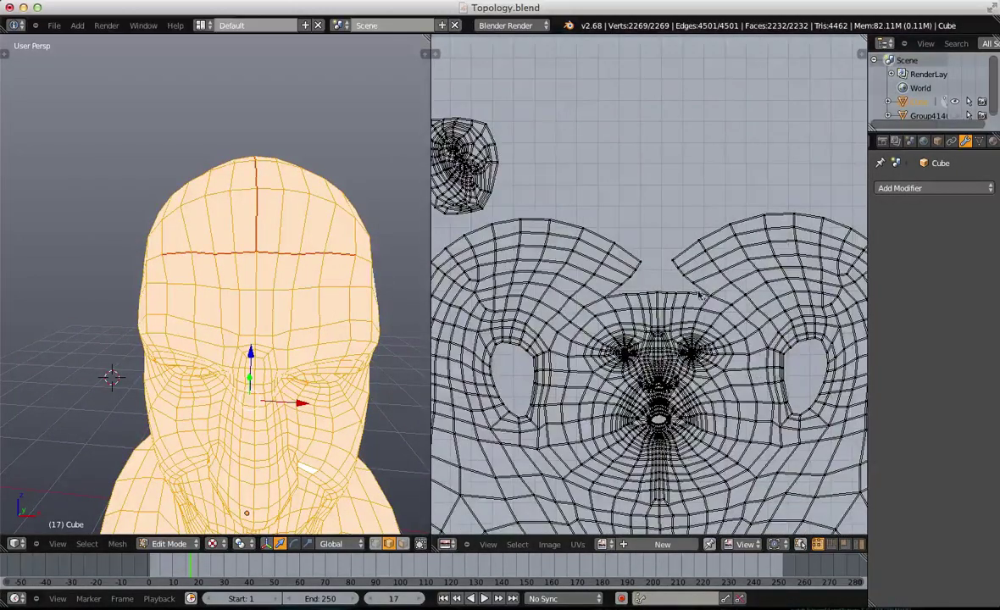
scroll(681, 273, up, 1)
scroll(262, 212, up, 4)
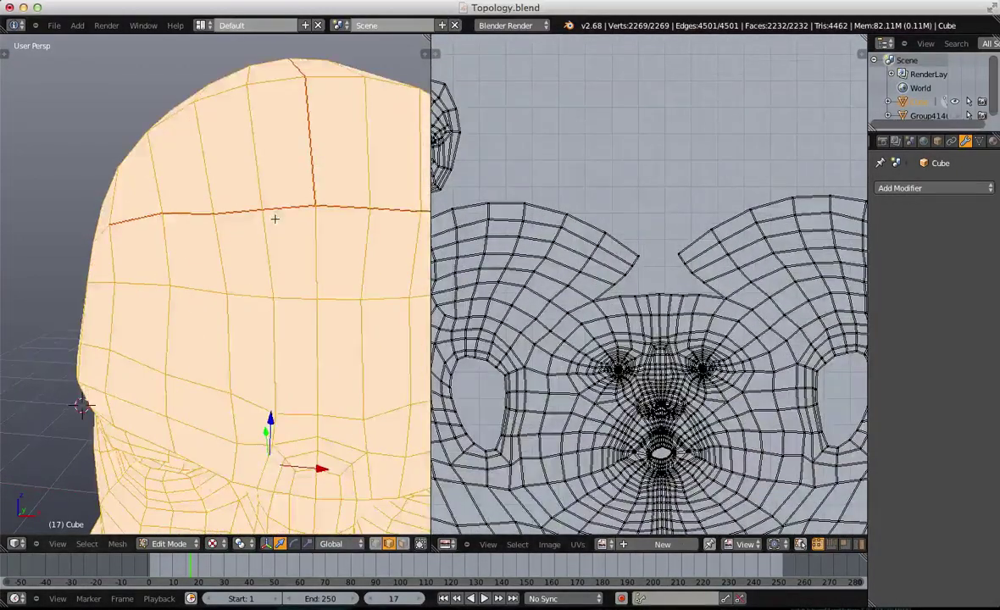
scroll(275, 218, down, 2)
key(a)
scroll(170, 301, down, 4)
key(a)
key(a)
scroll(275, 272, up, 2)
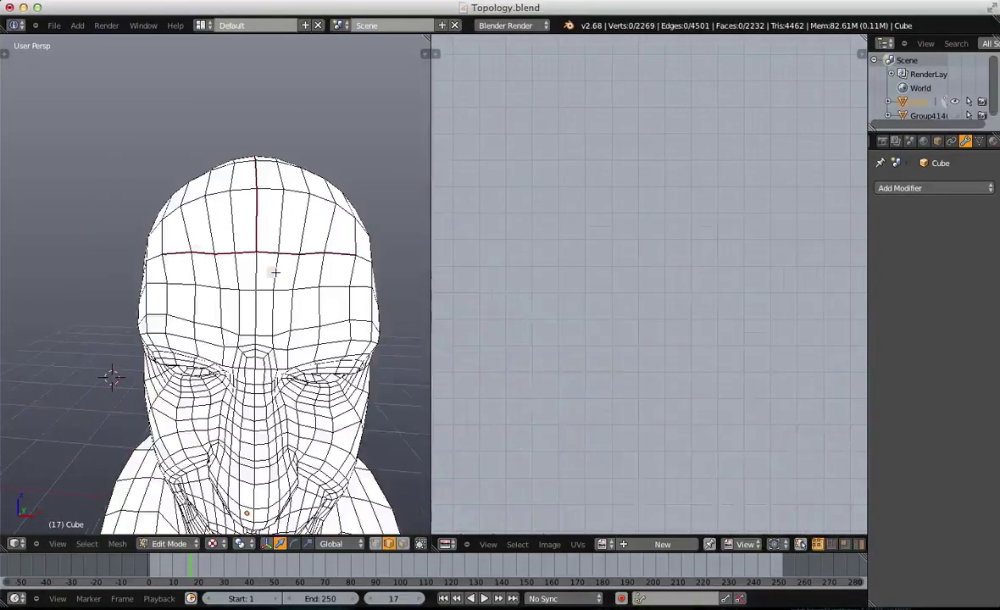
key(a)
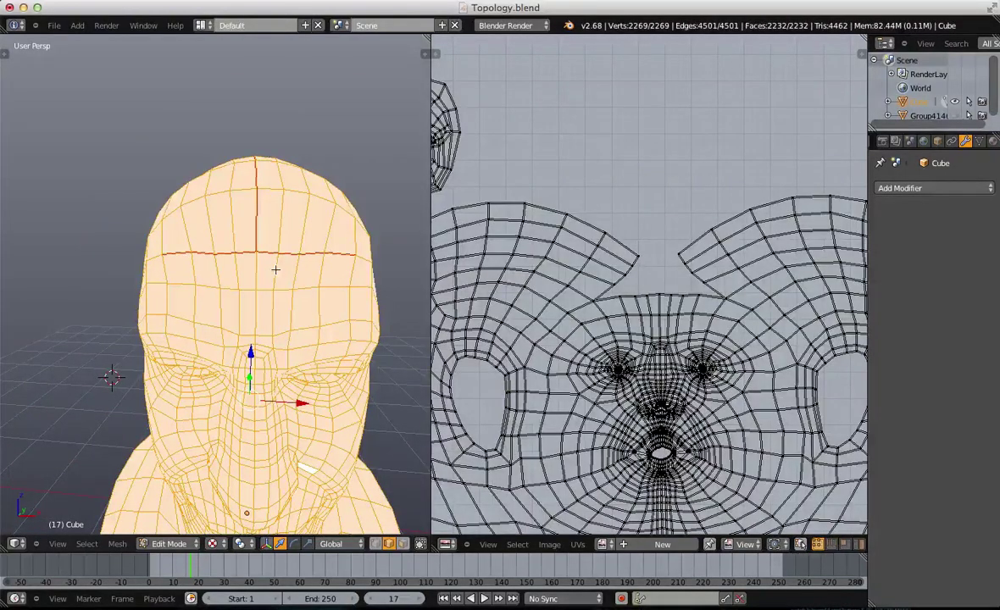
Step: Select the edges along the horizontal forehead seam and clear their seam marking
key(a)
key(b)
drag(165, 222, 254, 286)
key(b)
drag(264, 239, 393, 276)
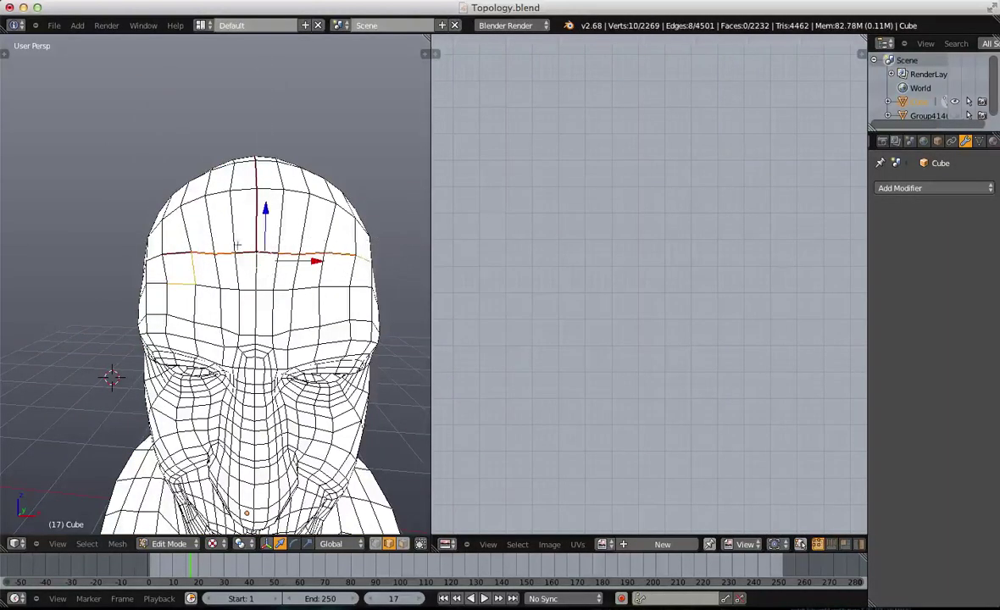
scroll(241, 252, up, 3)
shift+right_click(300, 289)
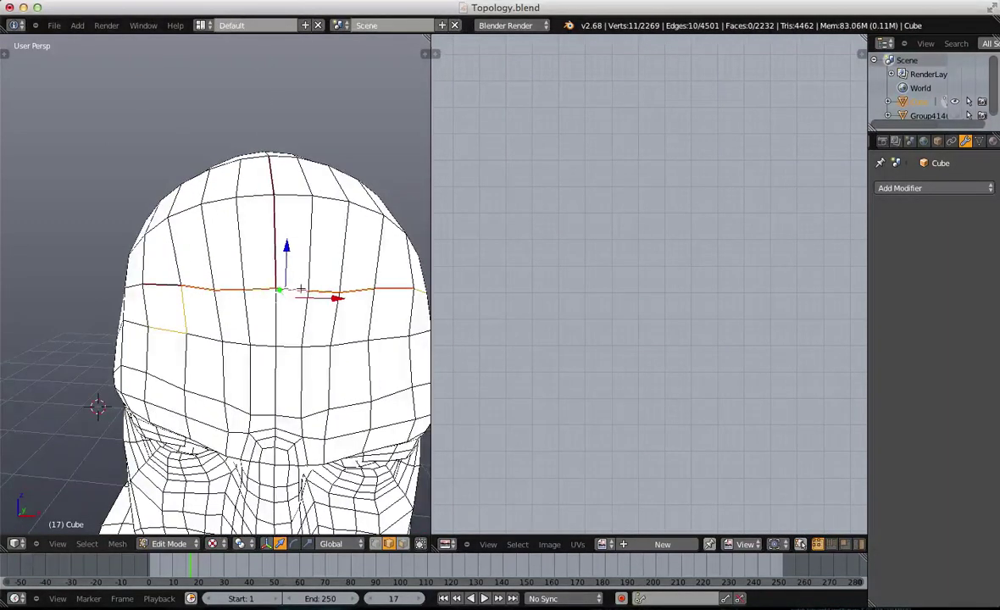
key(ctrl+e)
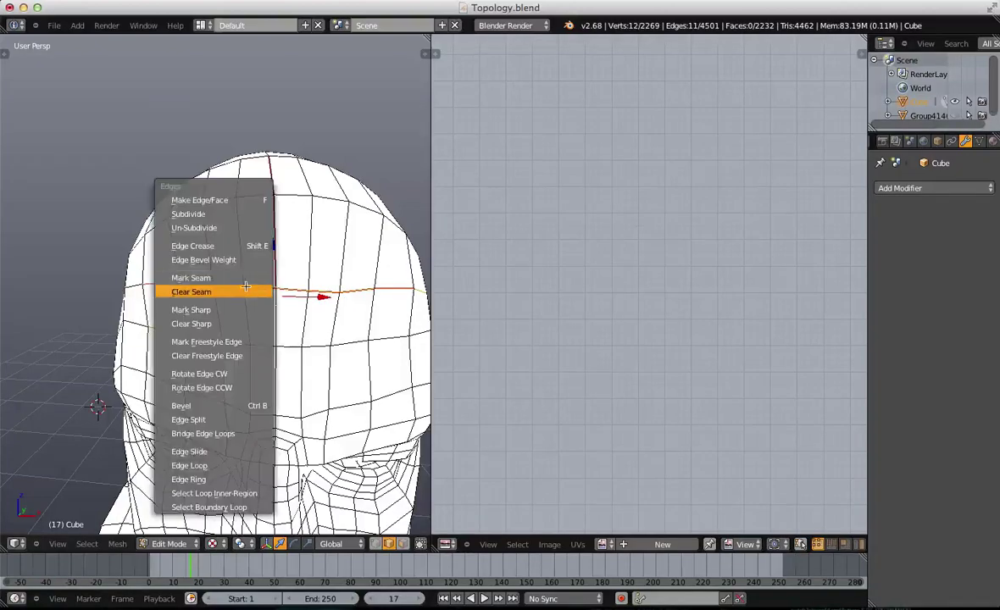
click(246, 288)
Step: Unwrap the entire head mesh again using only the central scalp seam and the ear seams
scroll(246, 289, down, 5)
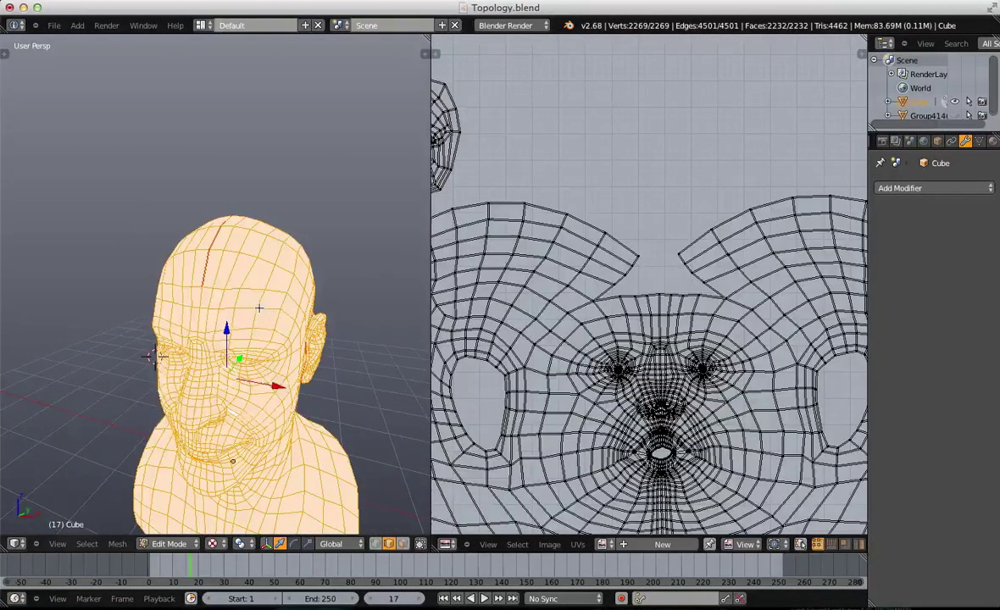
key(u)
click(254, 308)
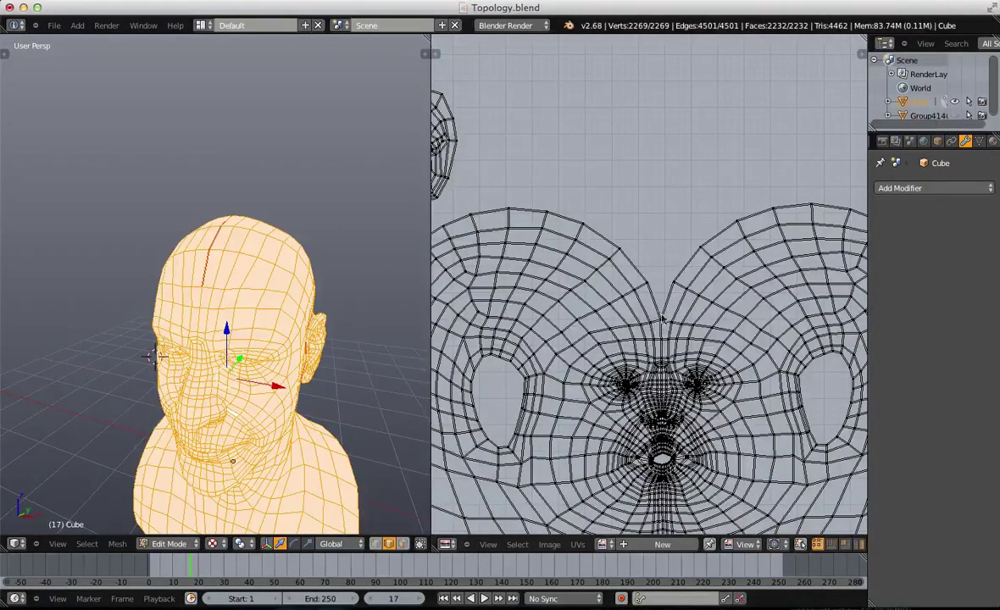
scroll(662, 319, down, 3)
key(a)
key(a)
key(a)
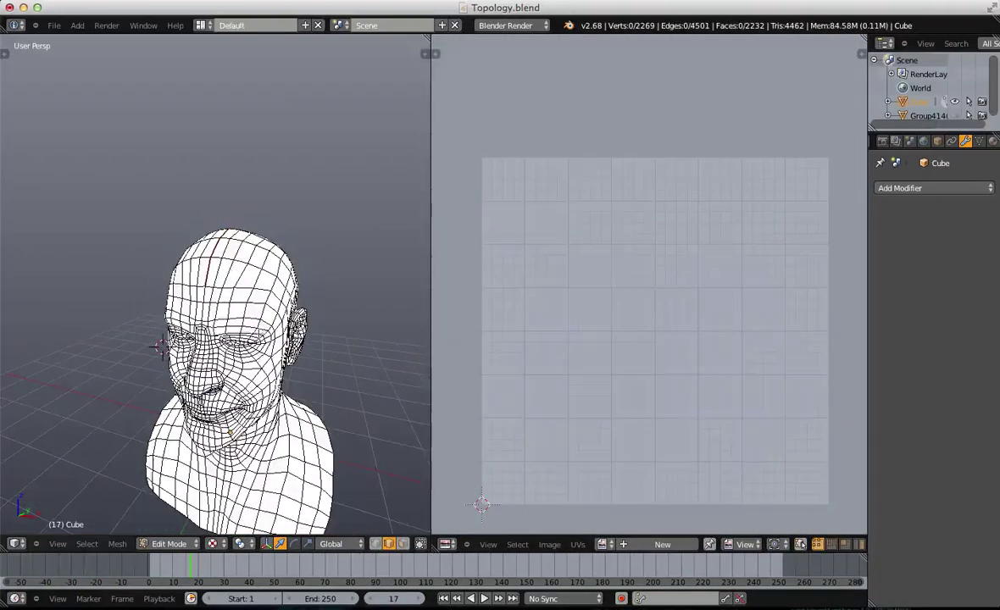
Step: Mark the two forehead edges on either side of the central scalp seam's front end as a seam
key(a)
scroll(161, 347, up, 4)
right_click(196, 291)
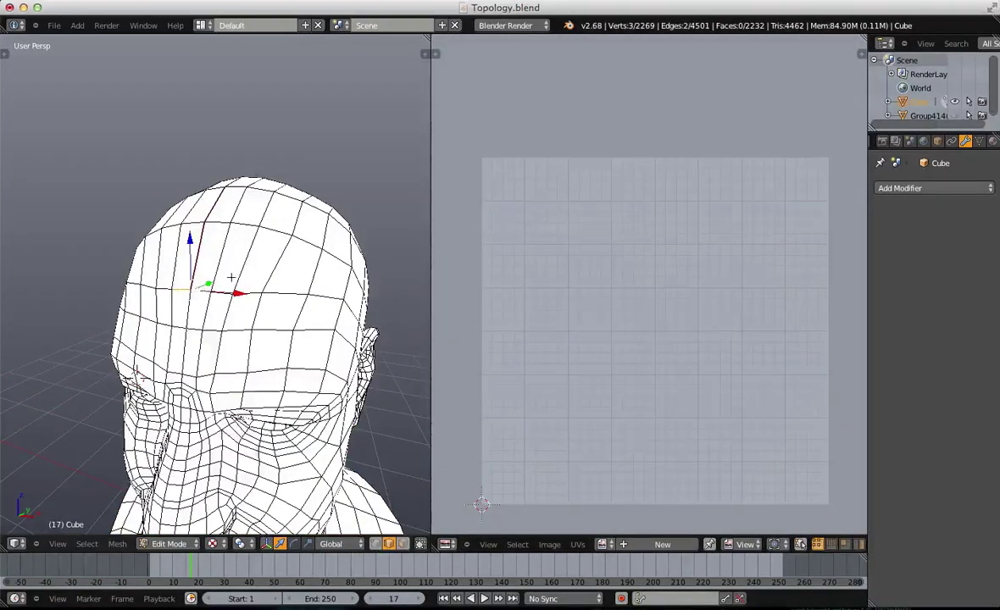
key(ctrl+e)
click(216, 256)
Step: Unwrap the entire mesh with the short forehead seam and check the UV vertex where the scalp halves meet
key(a)
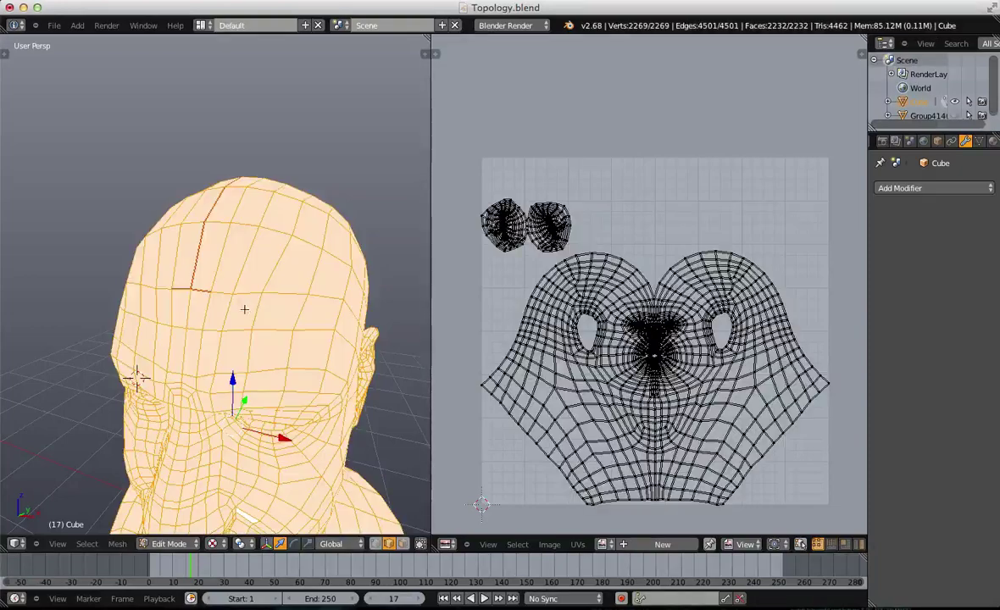
key(u)
click(255, 309)
scroll(708, 386, up, 6)
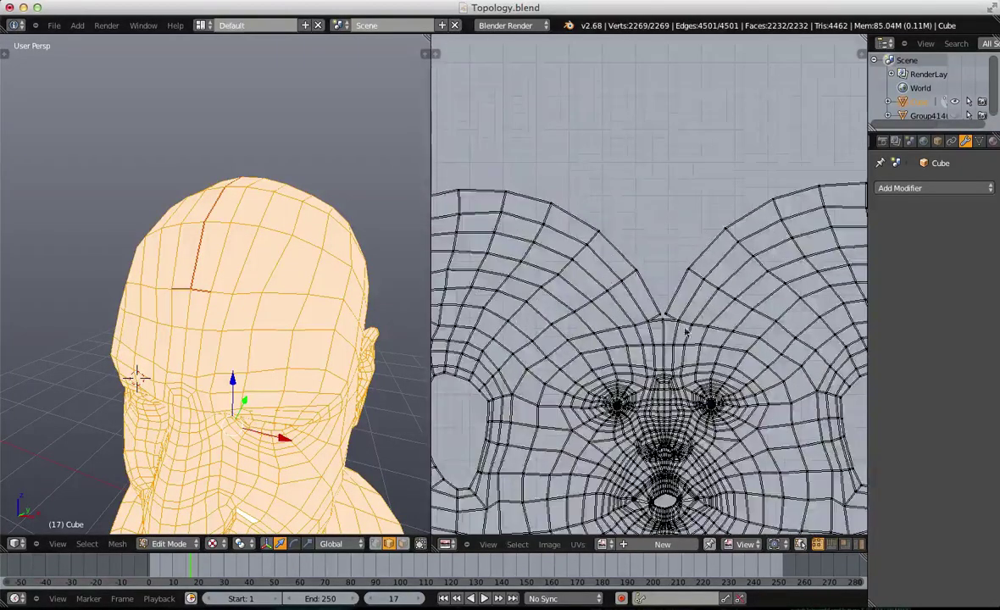
right_drag(702, 373, 672, 346)
right_click(691, 408)
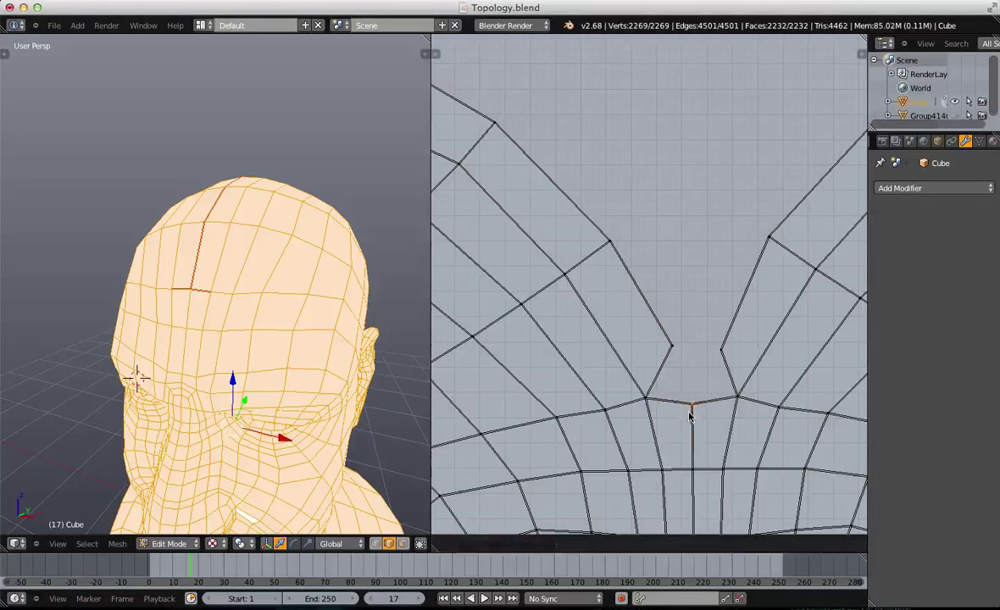
scroll(723, 343, down, 6)
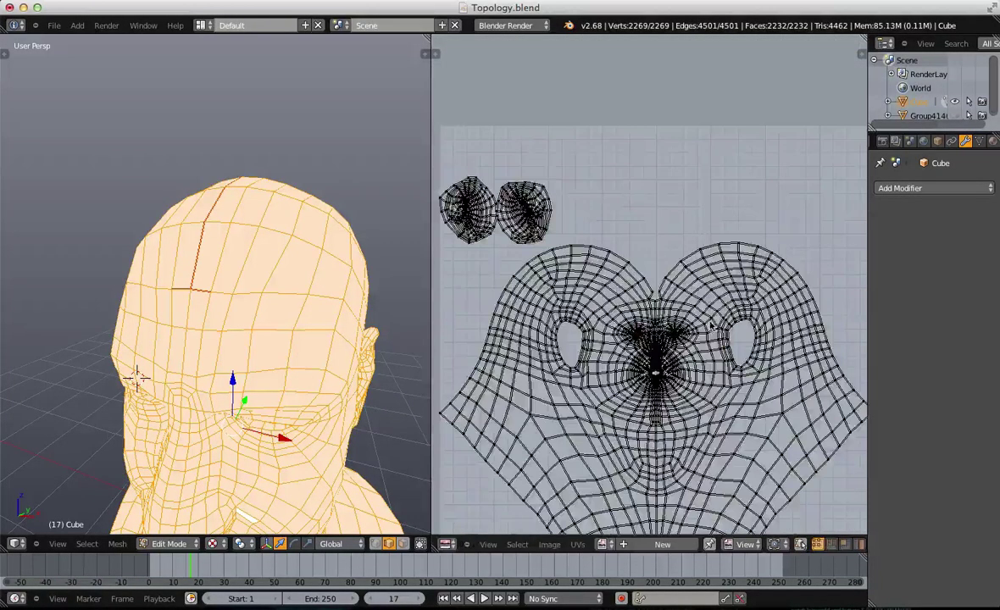
Step: Deselect the mesh and return the head to Object Mode
key(a)
key(Tab)
key(Tab)
key(a)
scroll(354, 470, down, 4)
scroll(339, 473, up, 2)
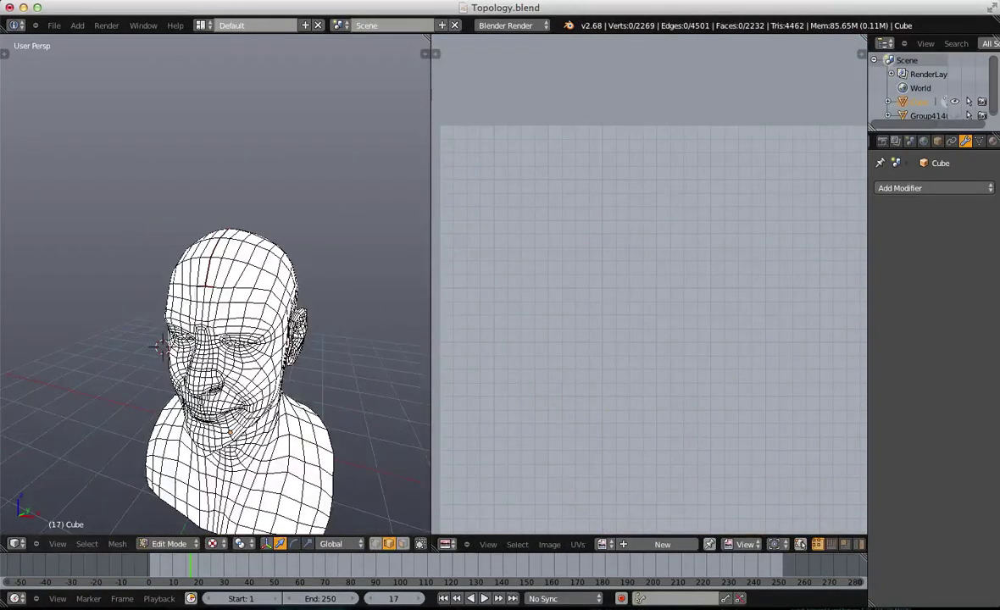
key(alt+z)
key(alt+z)
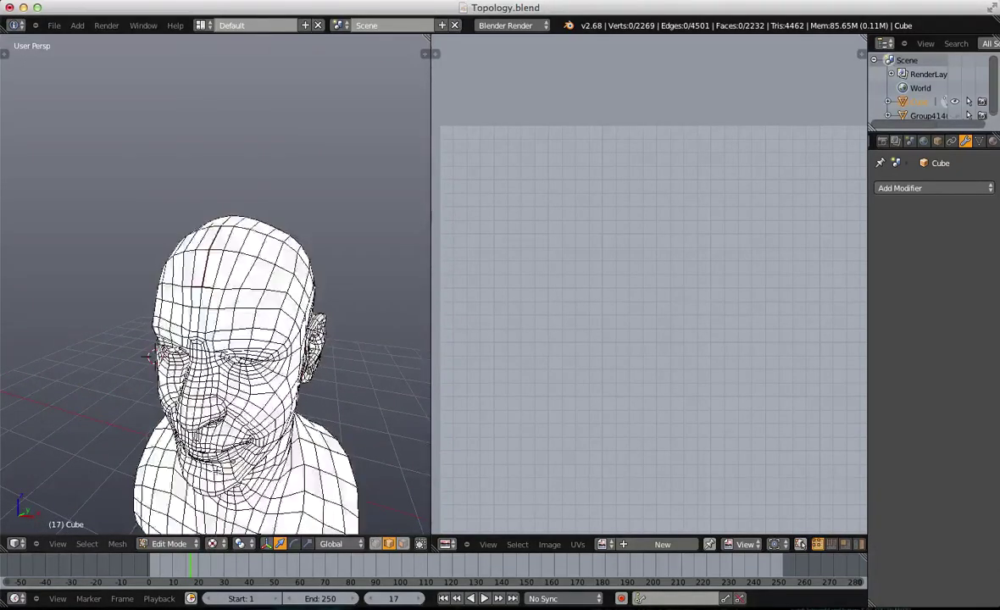
scroll(247, 475, down, 2)
key(Tab)
middle_drag(246, 452, 352, 431)
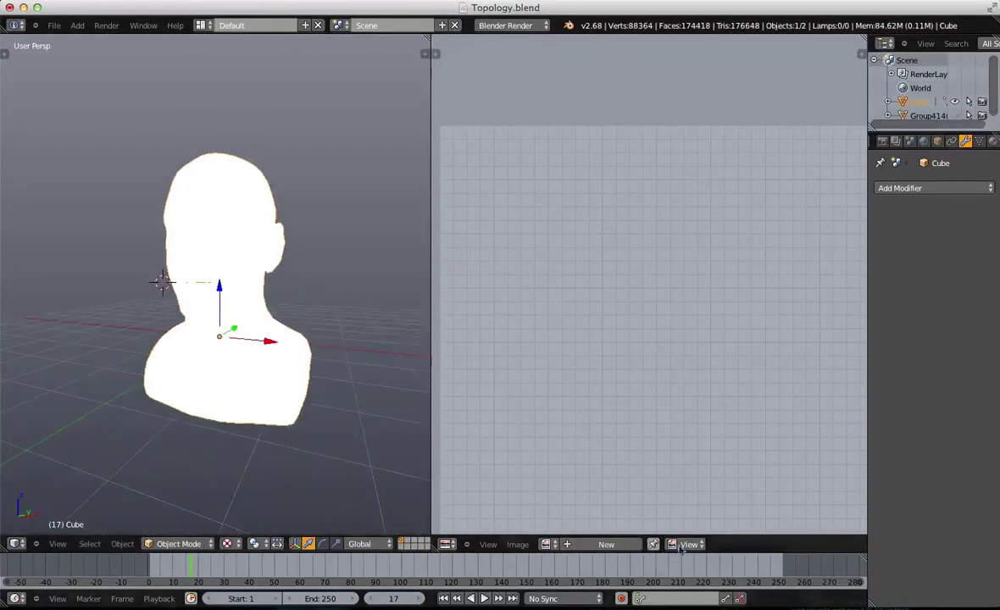
Step: Create a new image named UvTest, 2048 by 2048, with the UV Grid generated type
click(607, 544)
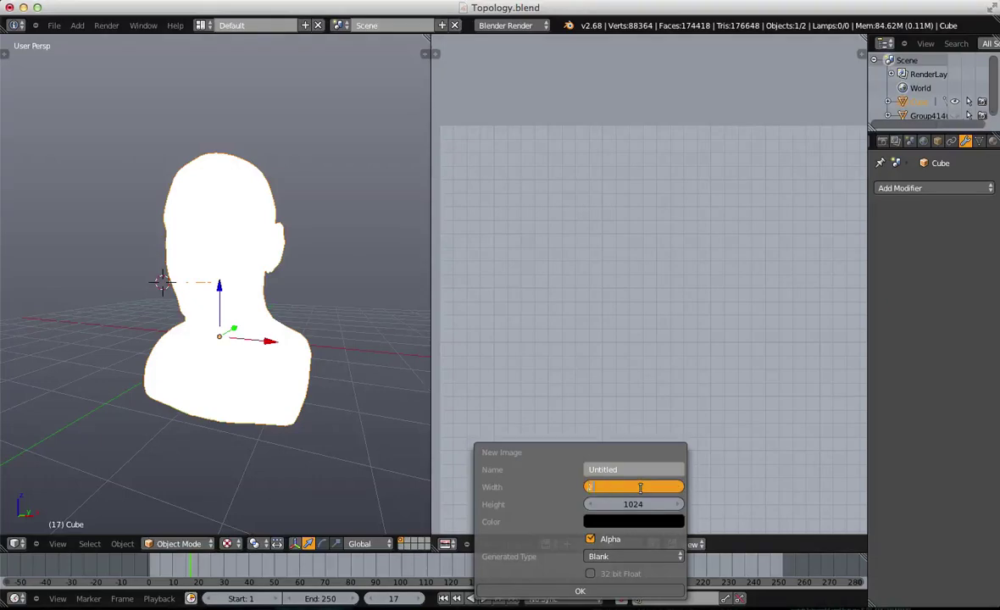
key(Tab)
key(shift+Tab)
text(2)
key(Tab)
text(2048)
key(Return)
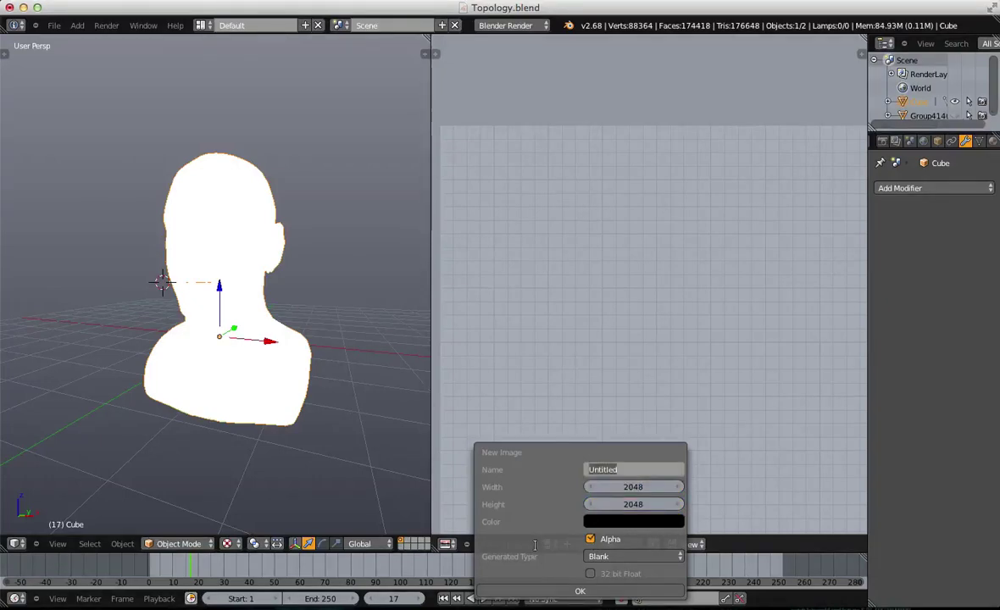
click(641, 557)
click(640, 529)
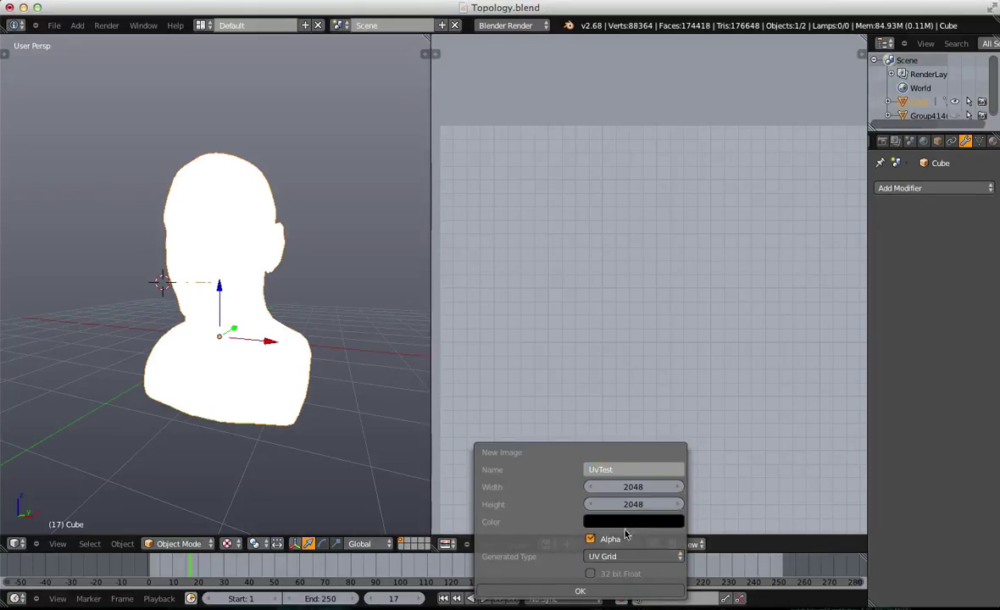
click(580, 591)
Step: Select the entire head mesh in Edit Mode and assign the UvTest image to its UVs
key(Tab)
key(a)
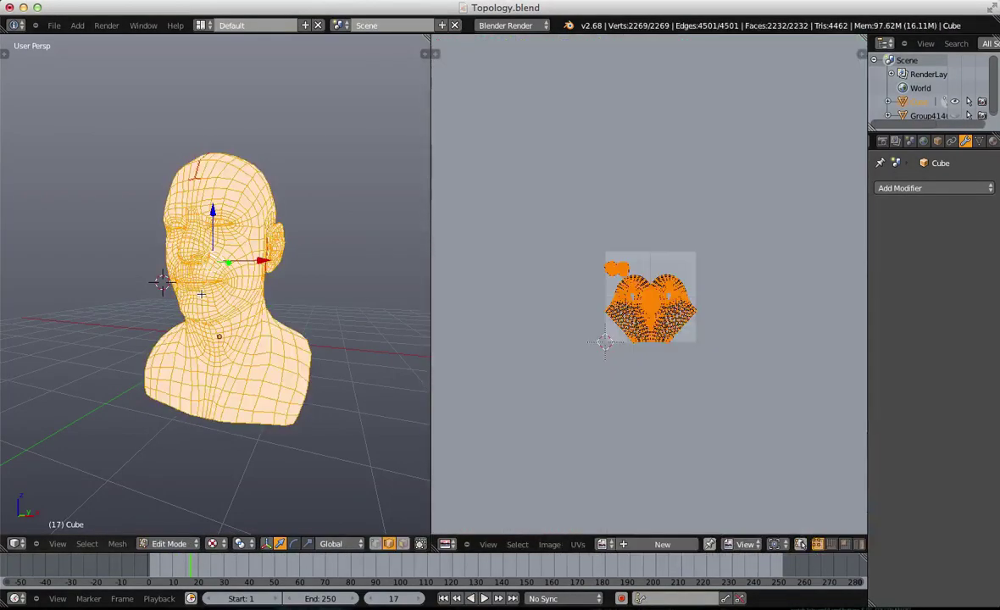
scroll(230, 234, up, 2)
scroll(536, 395, up, 4)
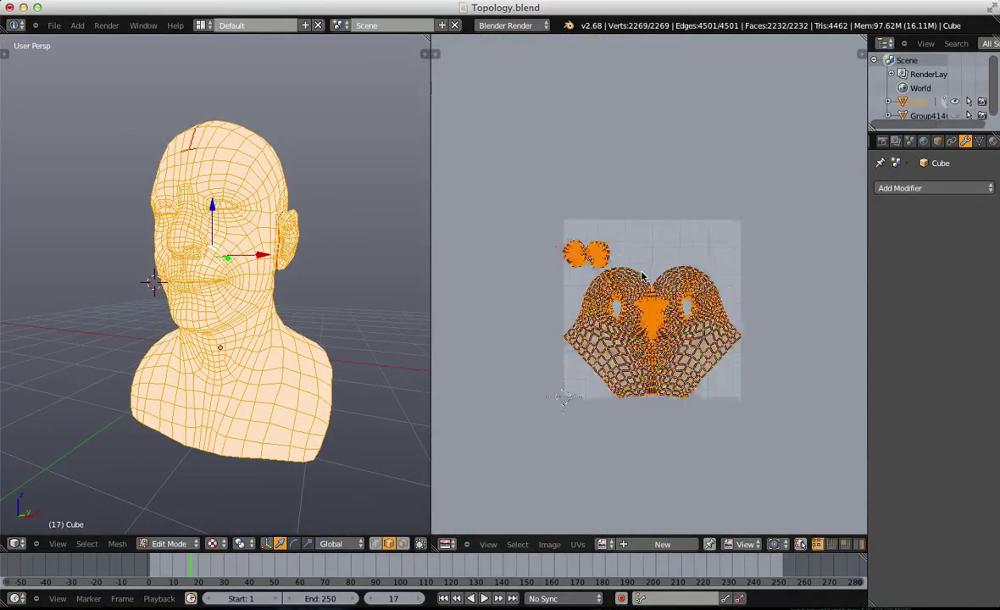
click(602, 544)
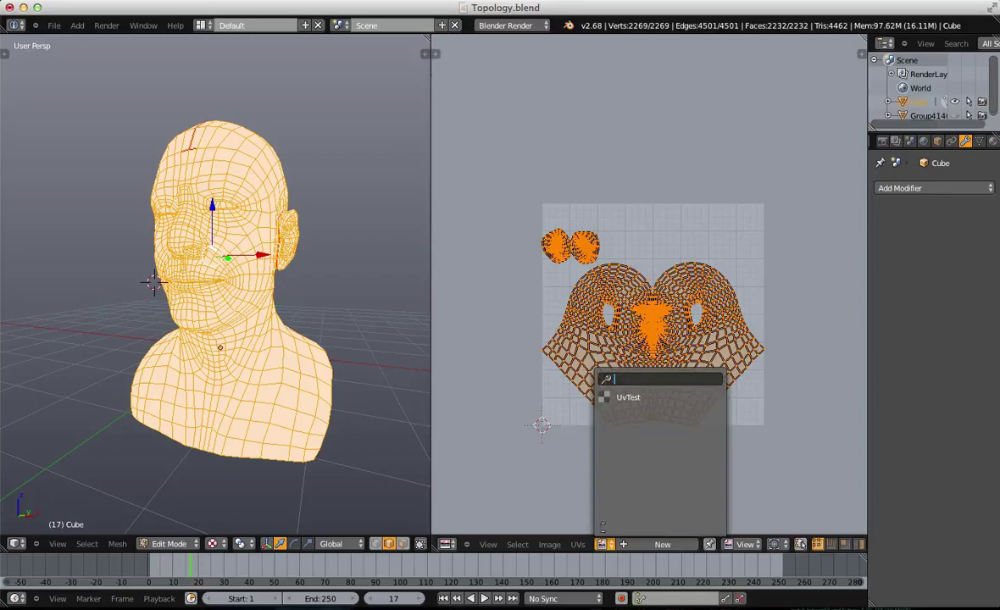
click(632, 396)
Step: Examine the size and distortion of the grid squares over the face, scalp, neck and shoulders in Object and Edit Mode
key(Tab)
middle_drag(250, 265, 326, 280)
scroll(326, 378, up, 2)
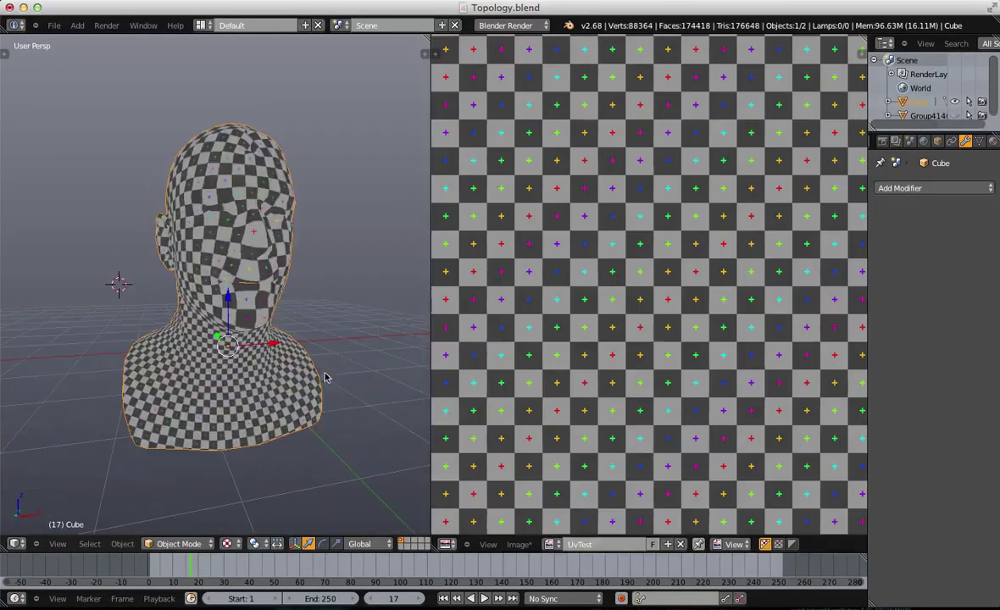
key(Tab)
scroll(108, 438, up, 2)
scroll(109, 439, down, 1)
key(a)
middle_drag(109, 439, 203, 424)
key(a)
key(a)
key(a)
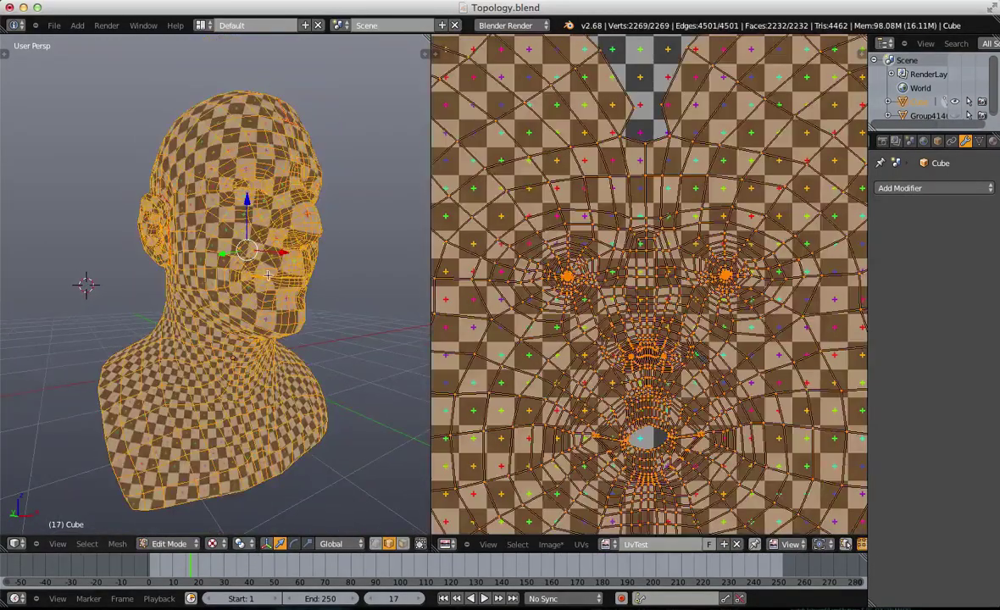
key(a)
middle_drag(297, 136, 243, 257)
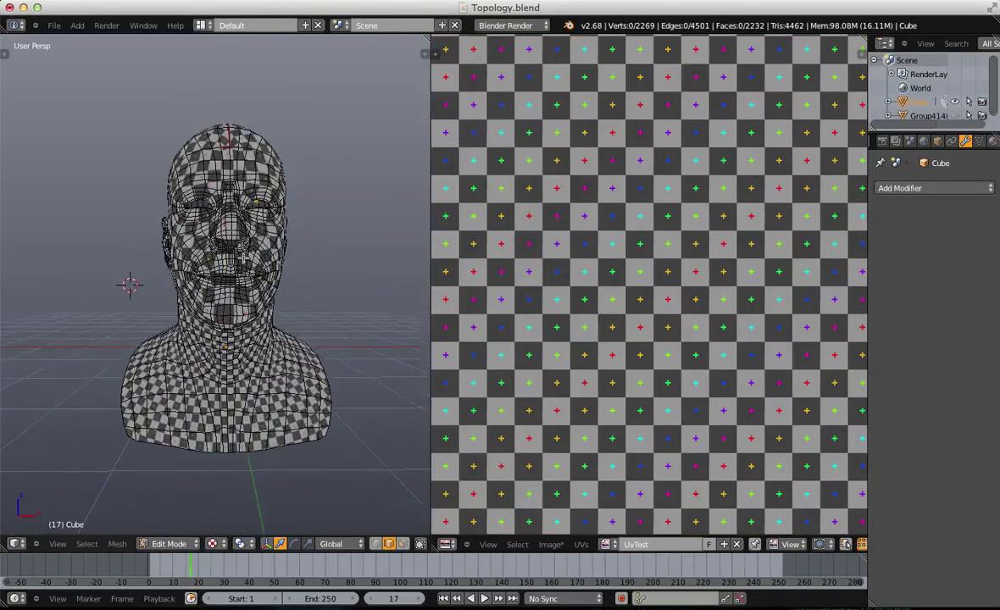
middle_drag(169, 187, 170, 326)
key(a)
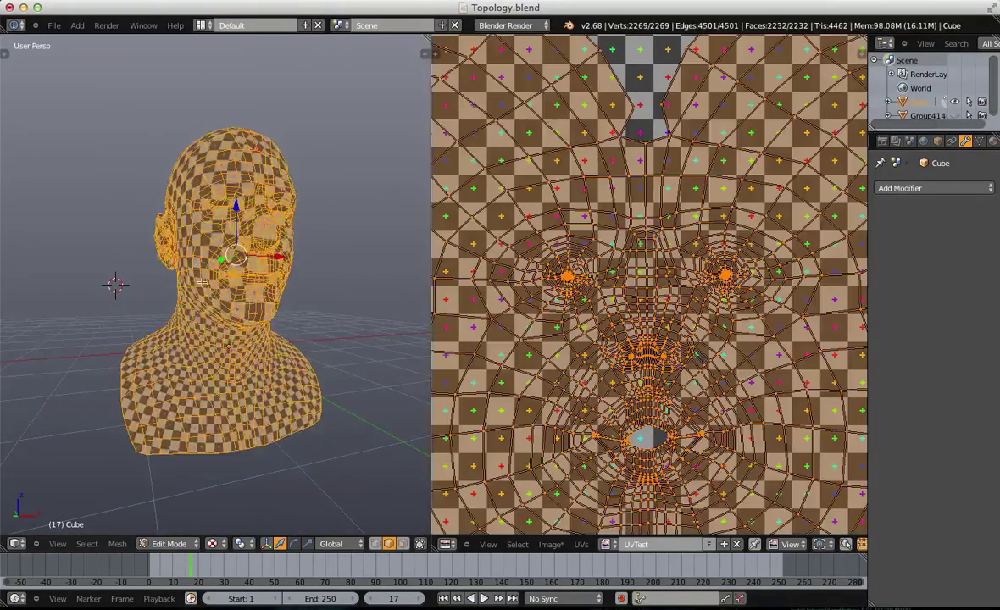
middle_drag(197, 367, 194, 339)
key(Tab)
key(Tab)
middle_drag(181, 257, 234, 371)
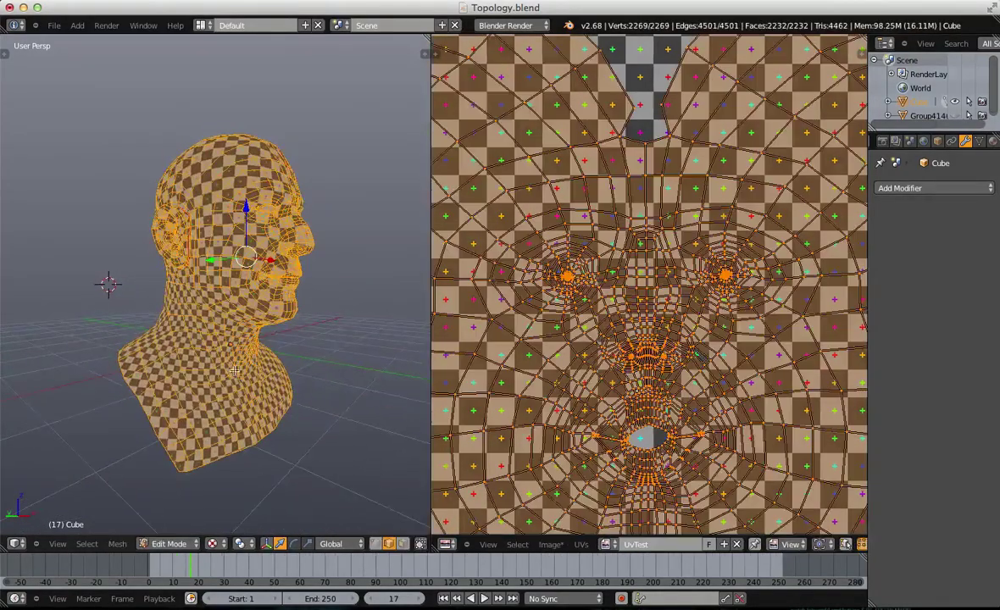
Step: Examine the head and ear UV islands against the grid image with the UVs deselected
scroll(793, 405, down, 7)
middle_drag(659, 476, 653, 395)
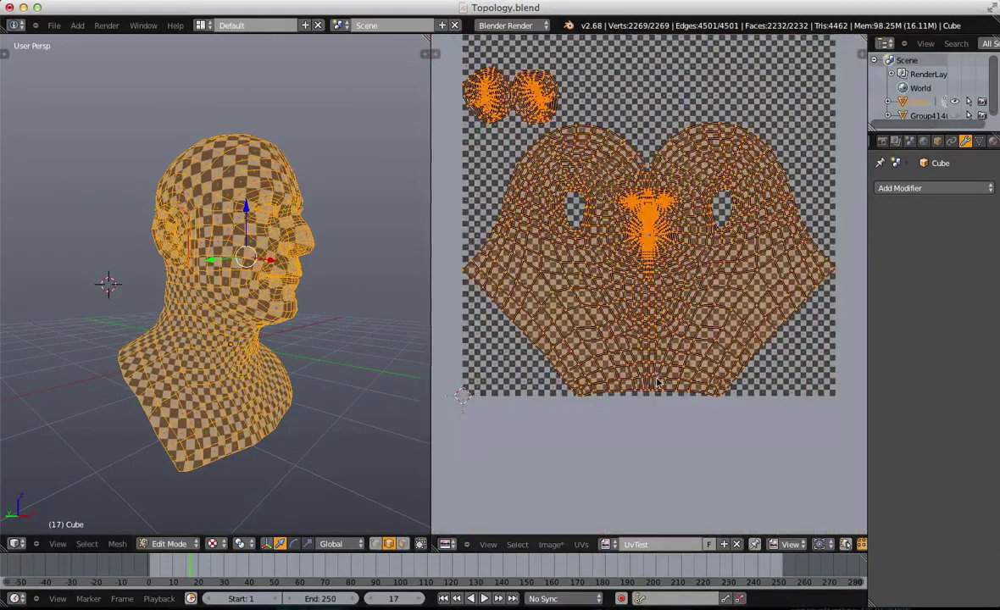
scroll(639, 394, up, 2)
key(a)
scroll(637, 392, down, 1)
scroll(678, 411, up, 1)
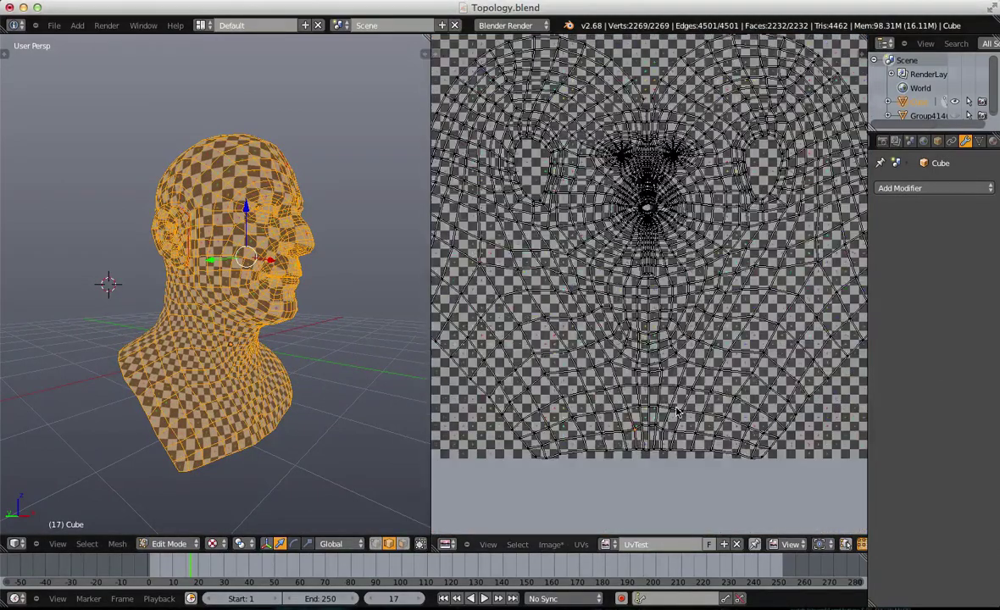
Step: Switch the mesh selection to face mode and select the whole head
key(a)
middle_drag(343, 400, 255, 399)
key(a)
key(a)
key(ctrl+Tab)
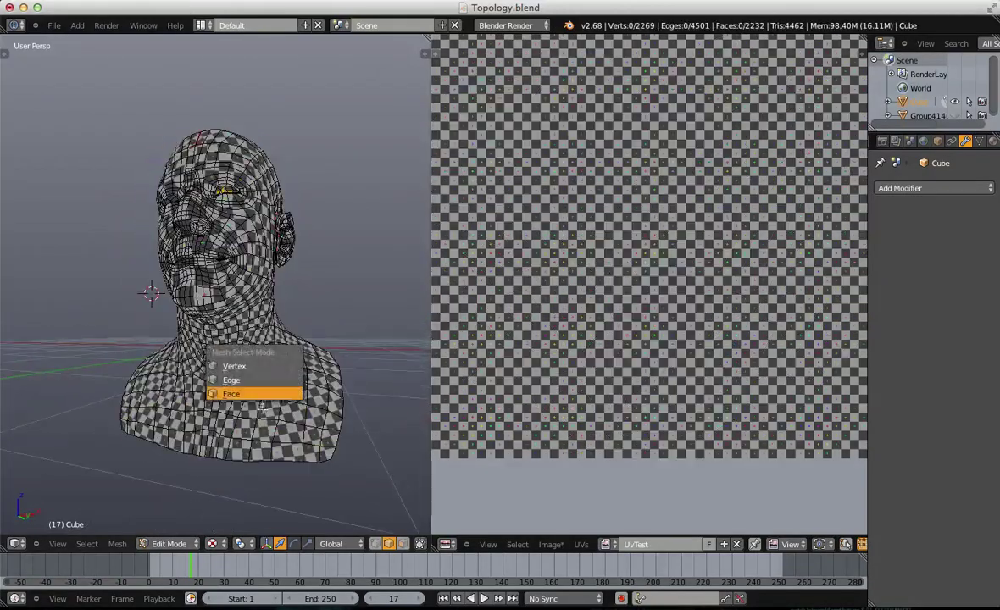
click(273, 393)
key(a)
Step: Select all UV islands and move them off the grid image into the empty space beside it
scroll(729, 294, down, 6)
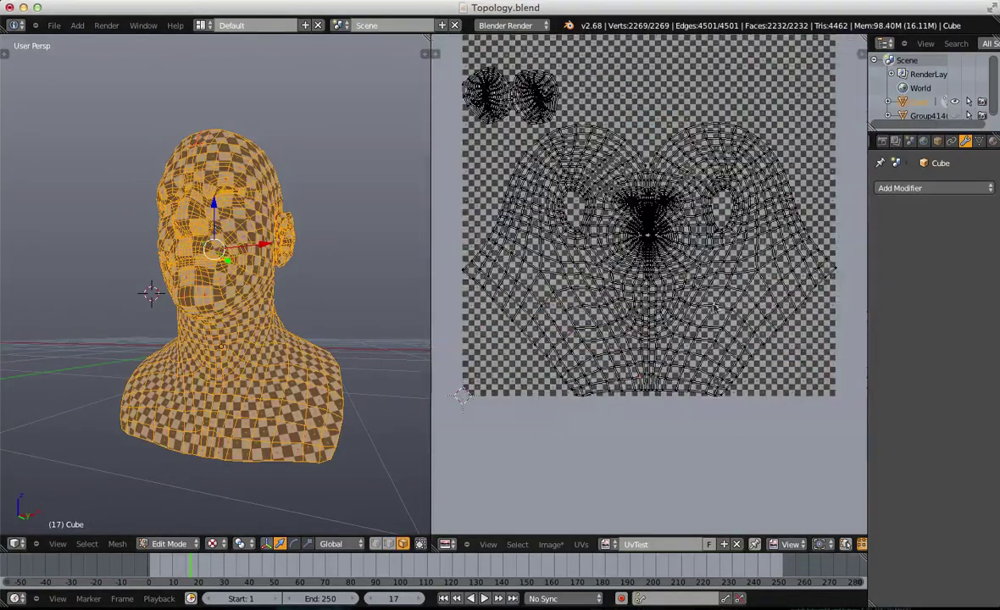
scroll(667, 279, up, 3)
key(a)
scroll(690, 239, up, 1)
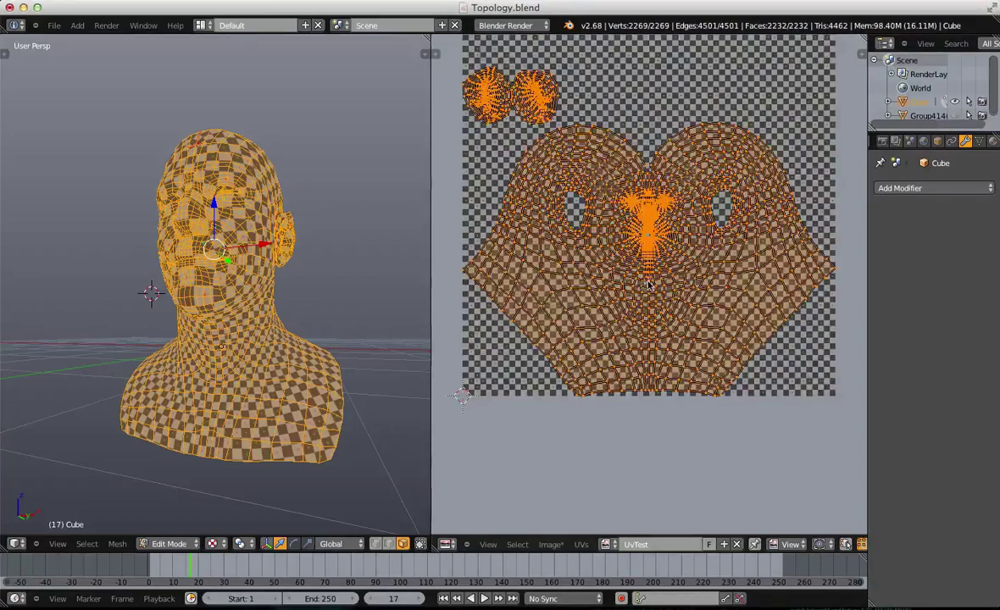
scroll(632, 281, down, 4)
middle_drag(753, 341, 929, 368)
key(g)
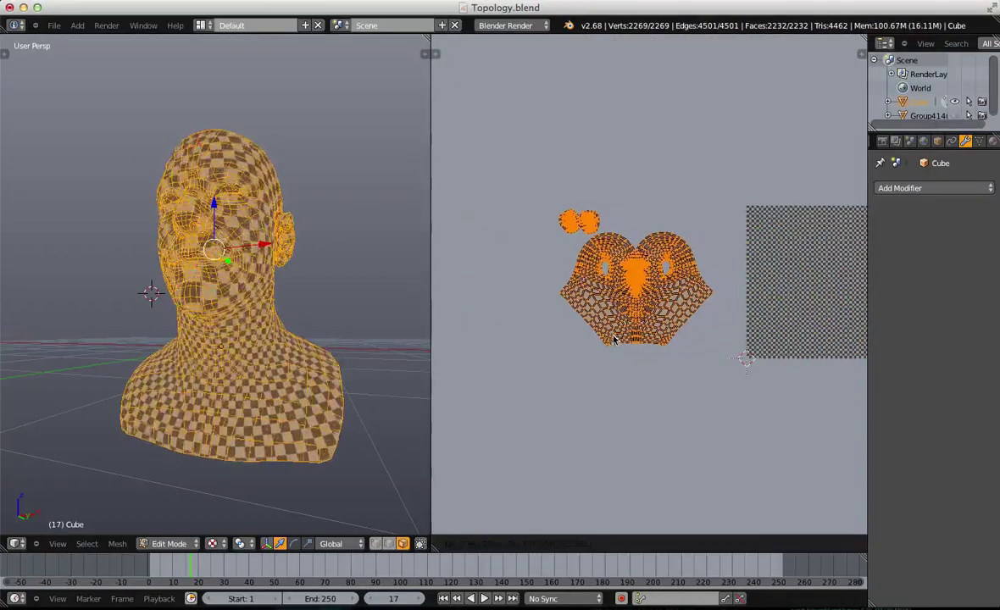
click(610, 340)
Step: Inspect the relocated UV islands and compare their layout with the grid image area
key(a)
scroll(856, 260, up, 6)
key(a)
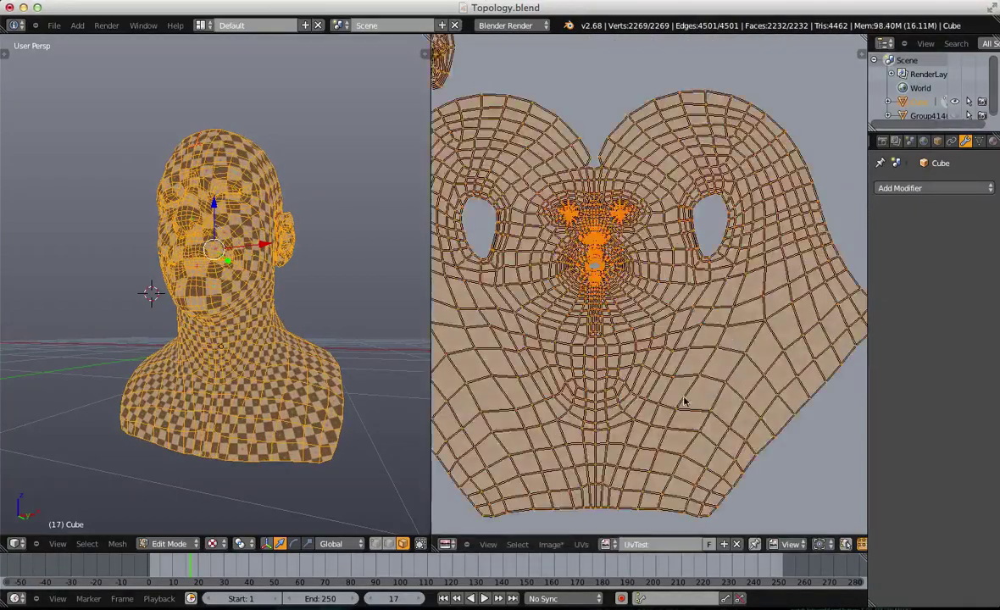
scroll(746, 365, down, 4)
scroll(703, 382, up, 1)
middle_drag(734, 333, 508, 381)
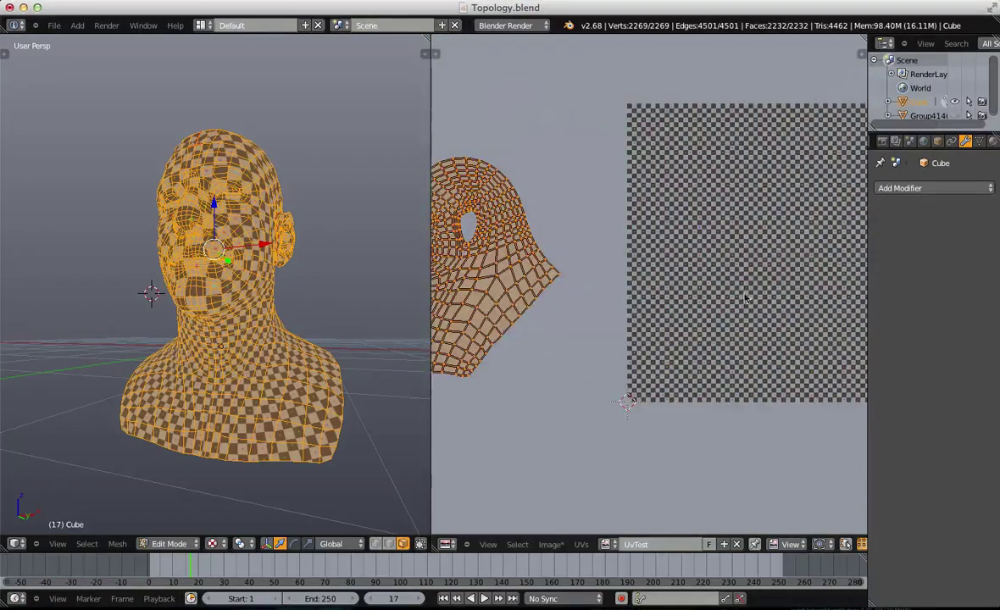
scroll(579, 369, down, 2)
middle_drag(579, 369, 720, 334)
scroll(720, 334, up, 2)
scroll(720, 334, up, 1)
key(a)
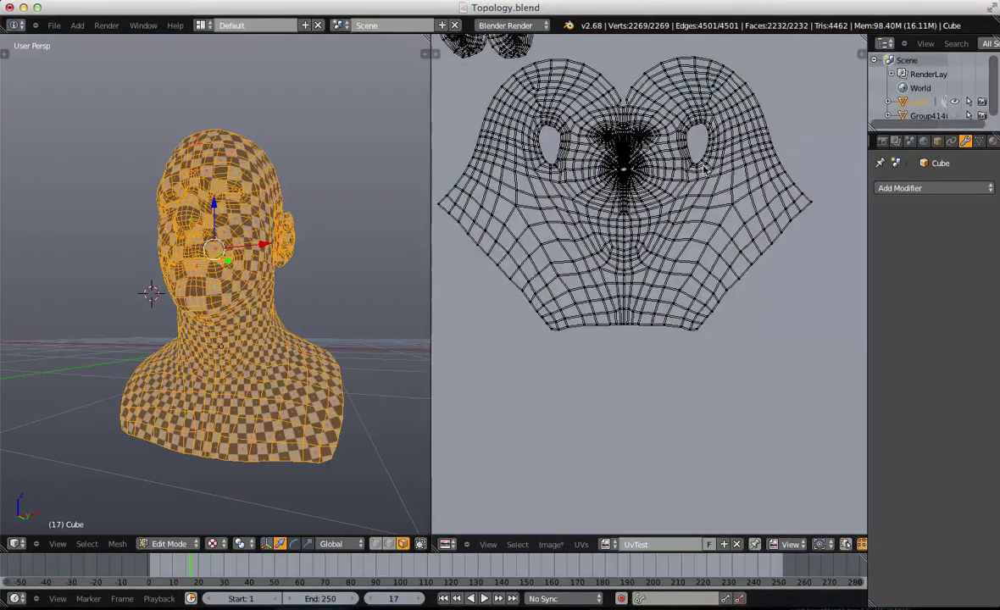
Step: Box select the lower shoulder UVs of the head island and scale them slightly wider with proportional editing
middle_drag(691, 179, 668, 241)
scroll(626, 399, up, 1)
key(a)
key(a)
middle_drag(536, 348, 566, 312)
key(b)
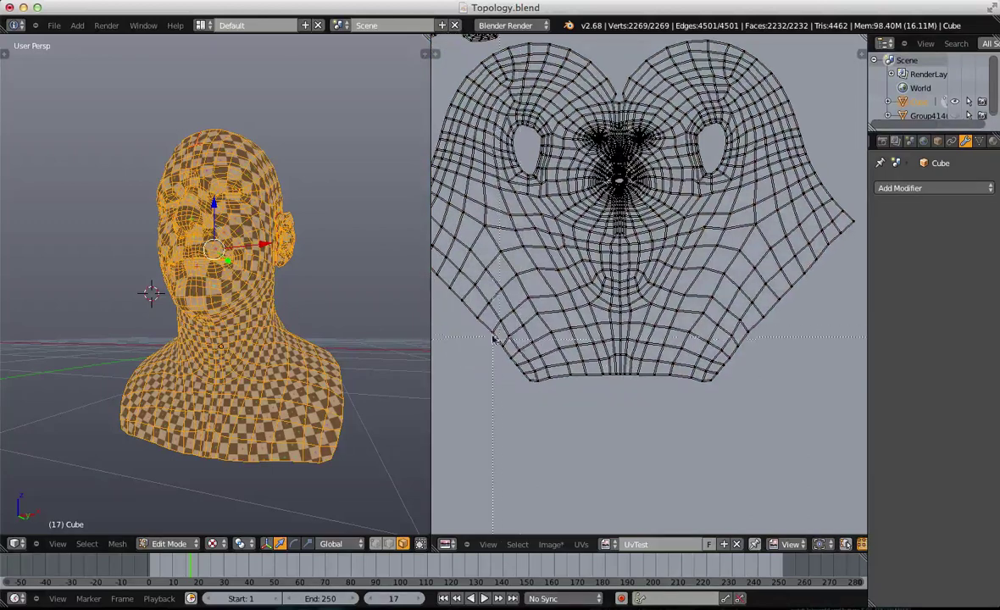
drag(765, 464, 765, 464)
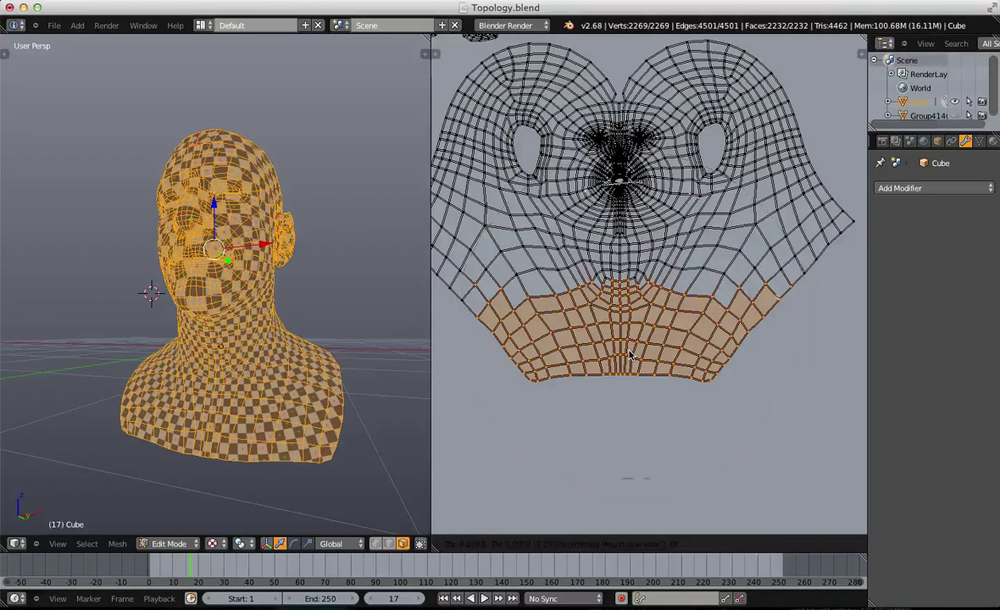
key(s)
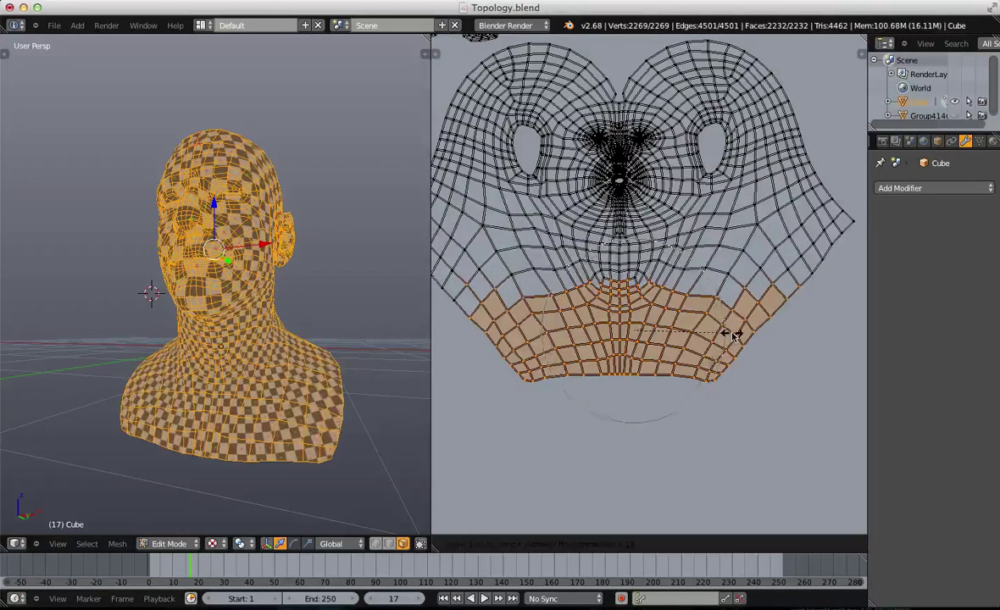
click(734, 337)
Step: Spread the UVs around both lower corners of the head island outward with proportional editing
key(s)
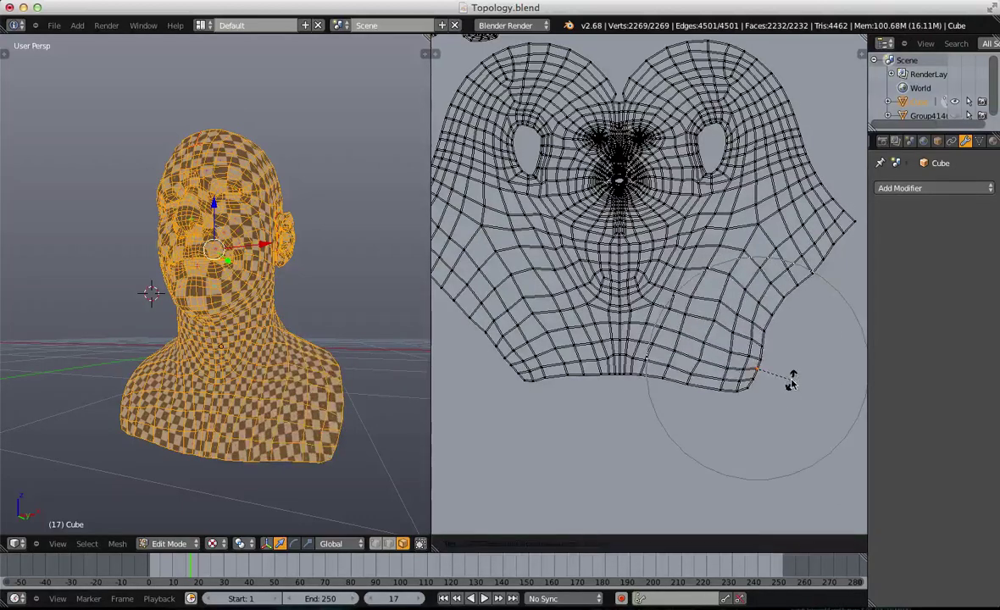
click(783, 383)
key(s)
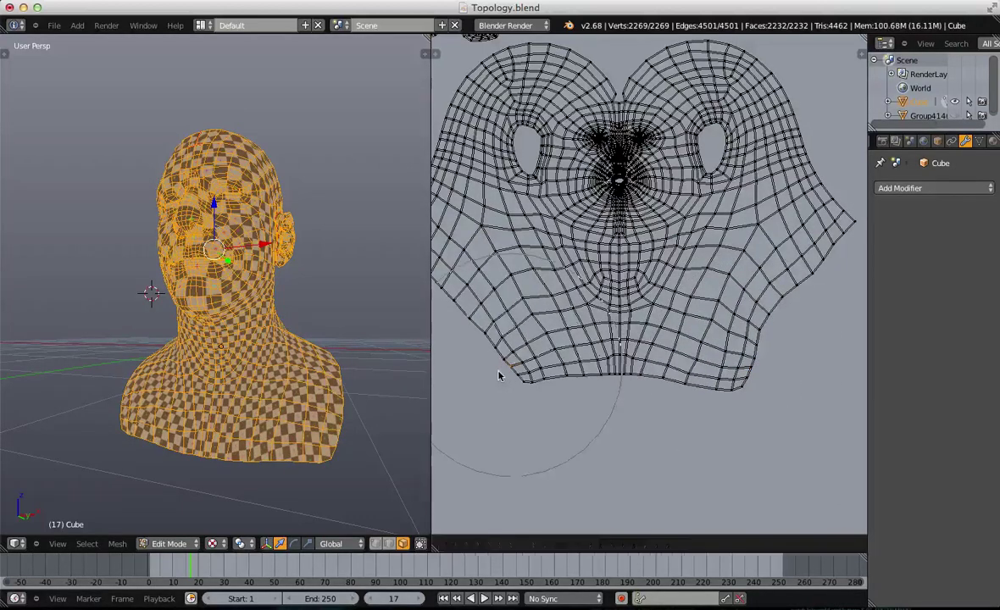
key(Escape)
key(b)
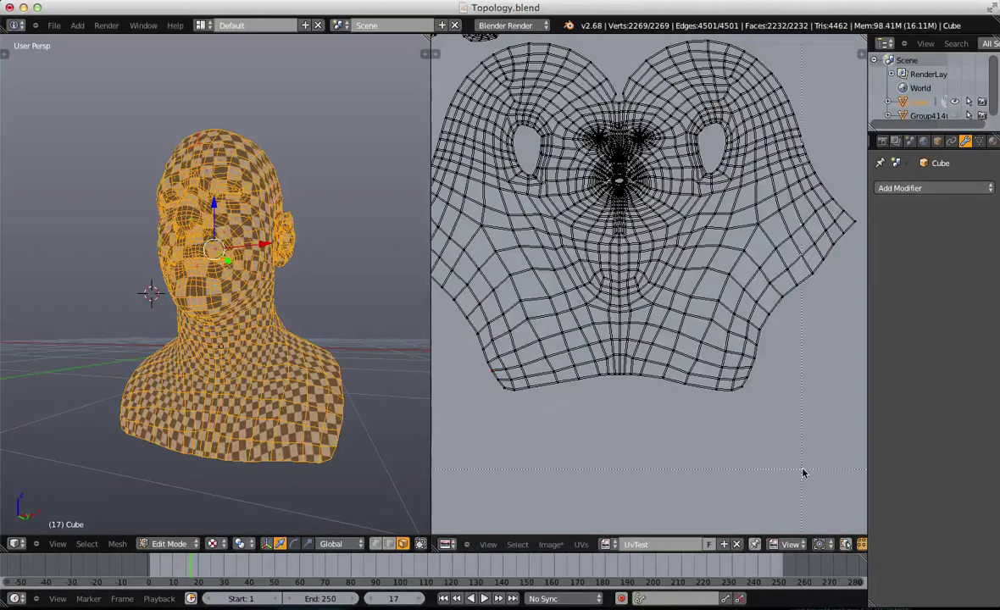
drag(489, 271, 486, 269)
scroll(766, 384, down, 2)
key(s)
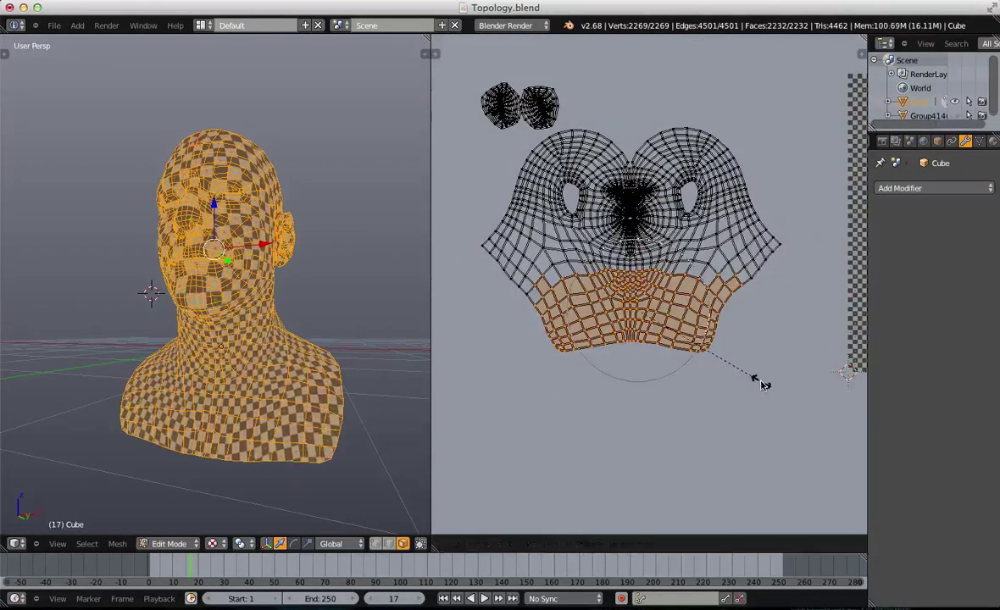
key(Escape)
key(a)
scroll(641, 358, up, 2)
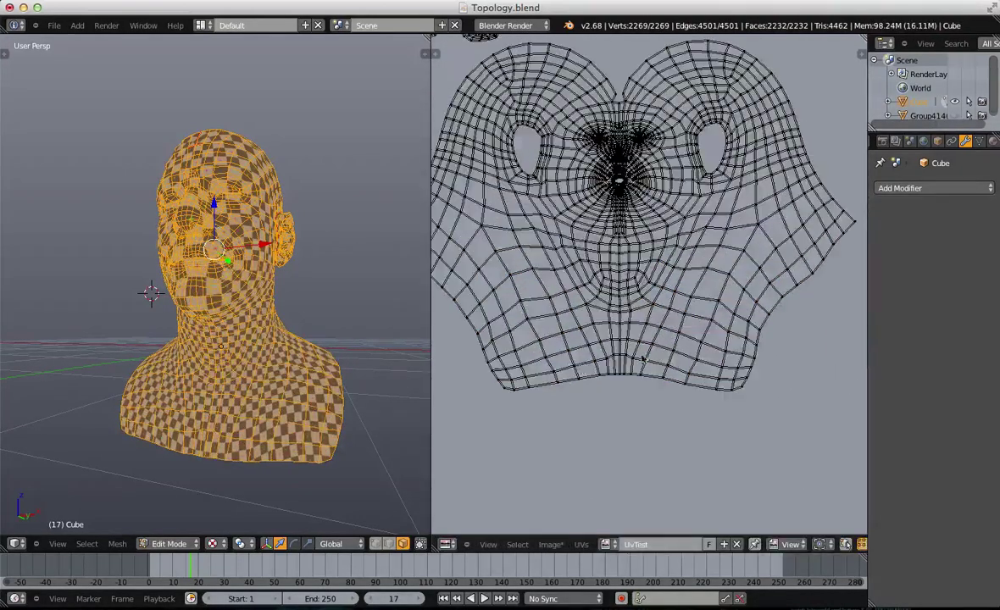
Step: Pull the UVs together around a vertex on the head island's lower centreline with proportional editing
key(ctrl+z)
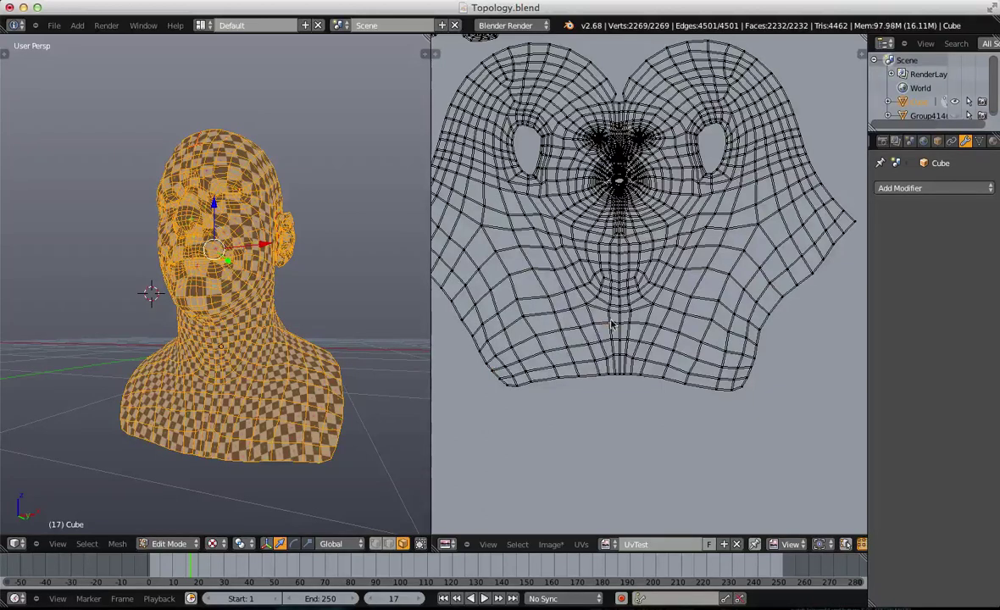
key(g)
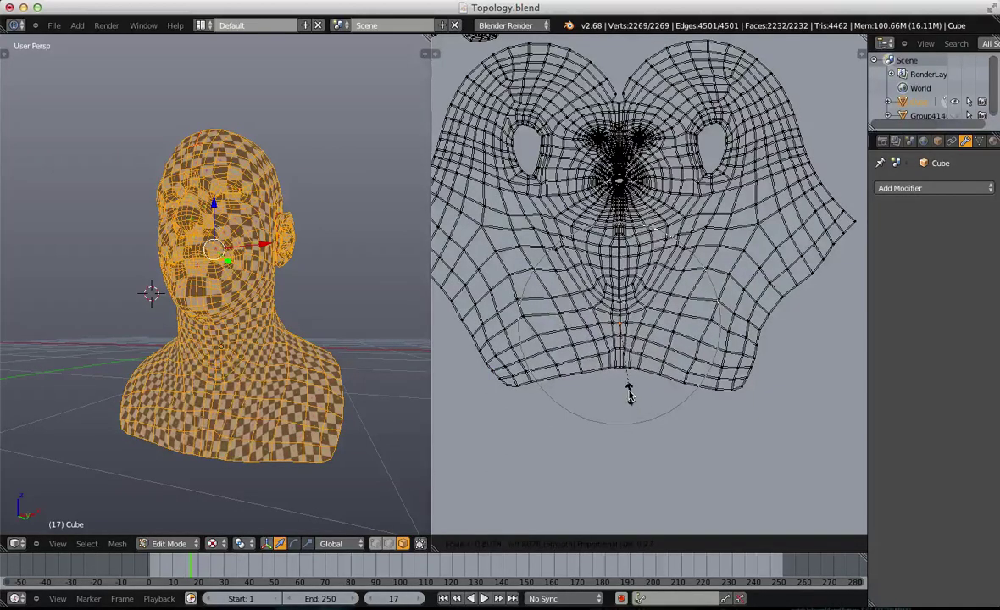
click(627, 379)
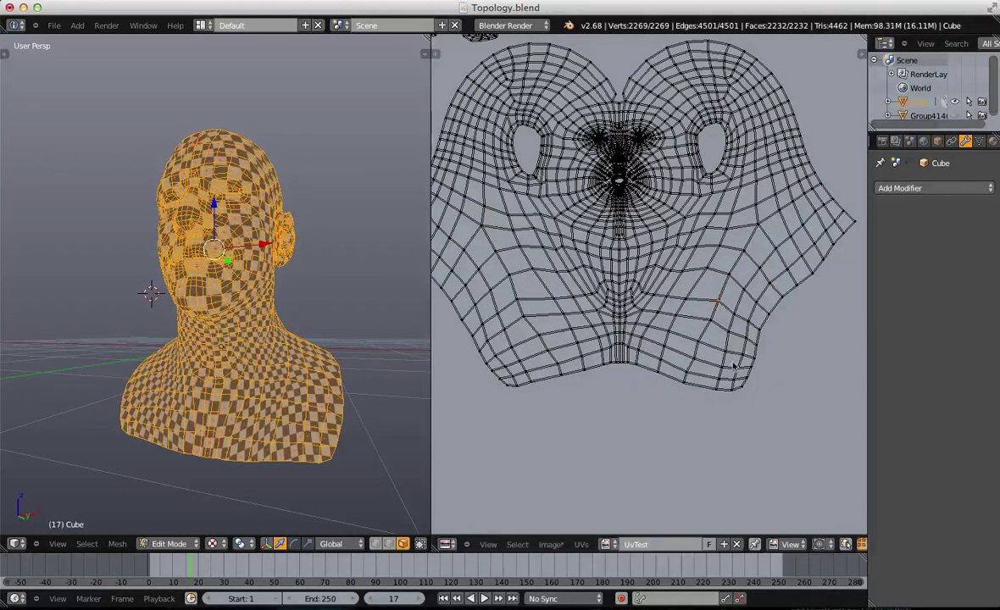
Step: Try to reshape the UVs around a chest vertex beside the head island's centreline with proportional editing
key(g)
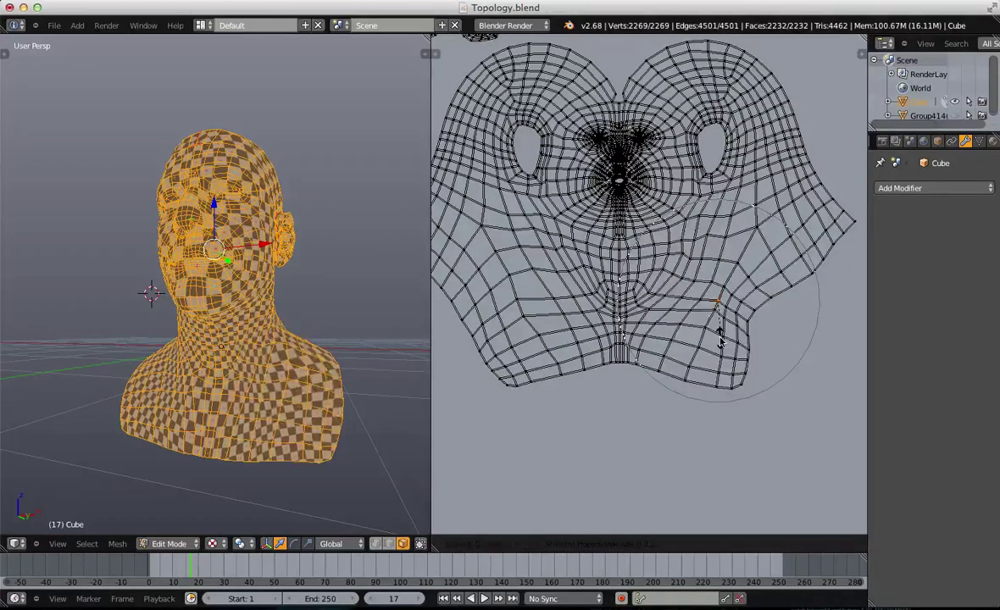
click(740, 339)
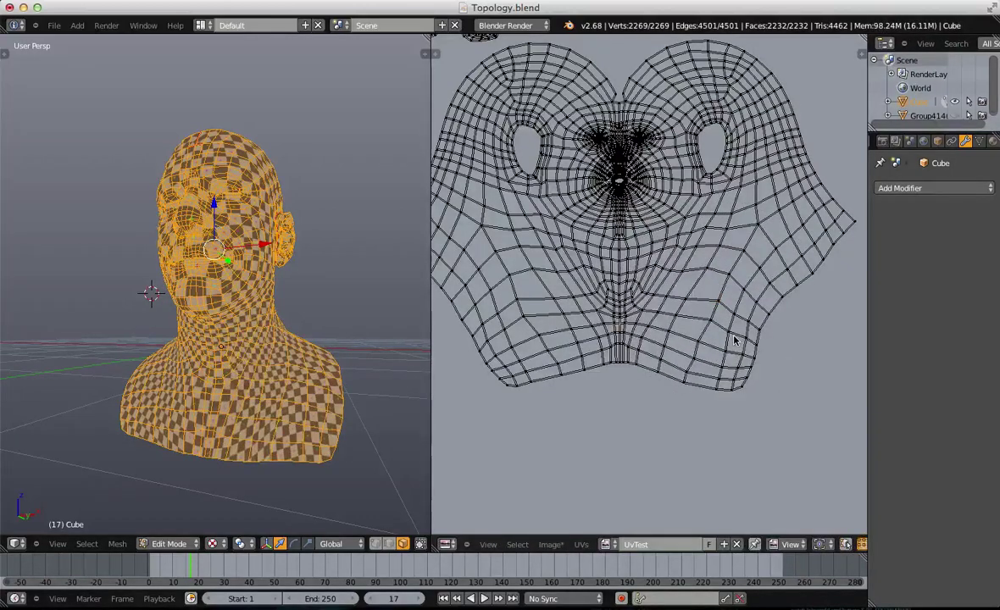
key(ctrl+z)
Step: Deselect the mesh and examine the grid pattern up close on the neck and shoulders
key(a)
key(a)
middle_drag(180, 273, 200, 459)
key(a)
scroll(213, 319, up, 1)
scroll(201, 459, up, 5)
scroll(200, 459, down, 3)
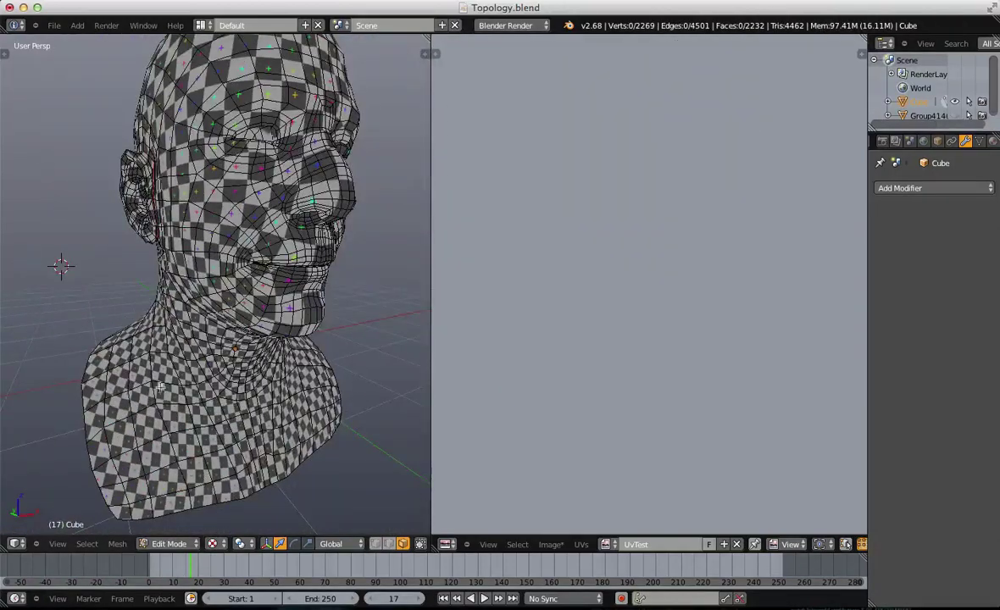
Step: Select only the face loop that crosses the front of the neck and runs down the back of the shoulders
middle_drag(160, 387, 201, 356)
scroll(191, 346, up, 2)
alt+right_click(167, 343)
key(a)
alt+right_click(181, 333)
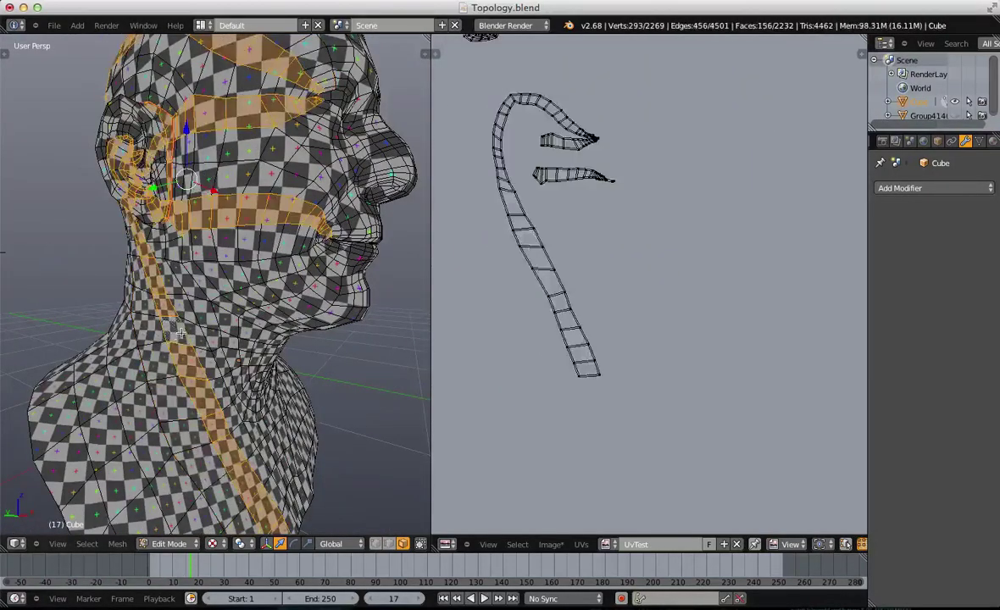
key(a)
alt+right_click(180, 334)
scroll(181, 333, down, 1)
middle_drag(208, 356, 369, 399)
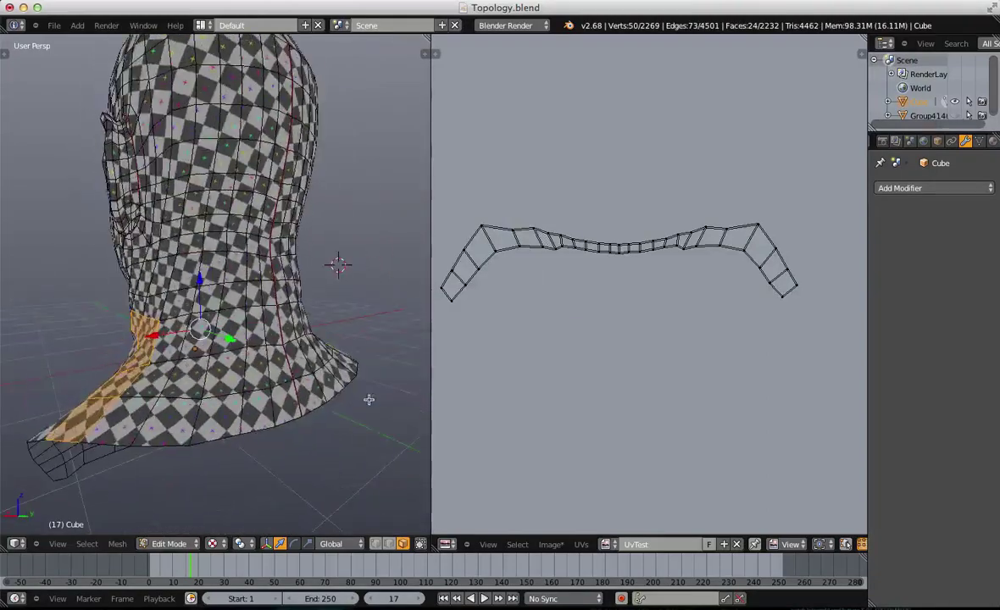
Step: Add the face loop running from the back of the neck down the chest to the selection, and show the head in wireframe
alt+shift+right_click(183, 343)
middle_drag(183, 342, 302, 356)
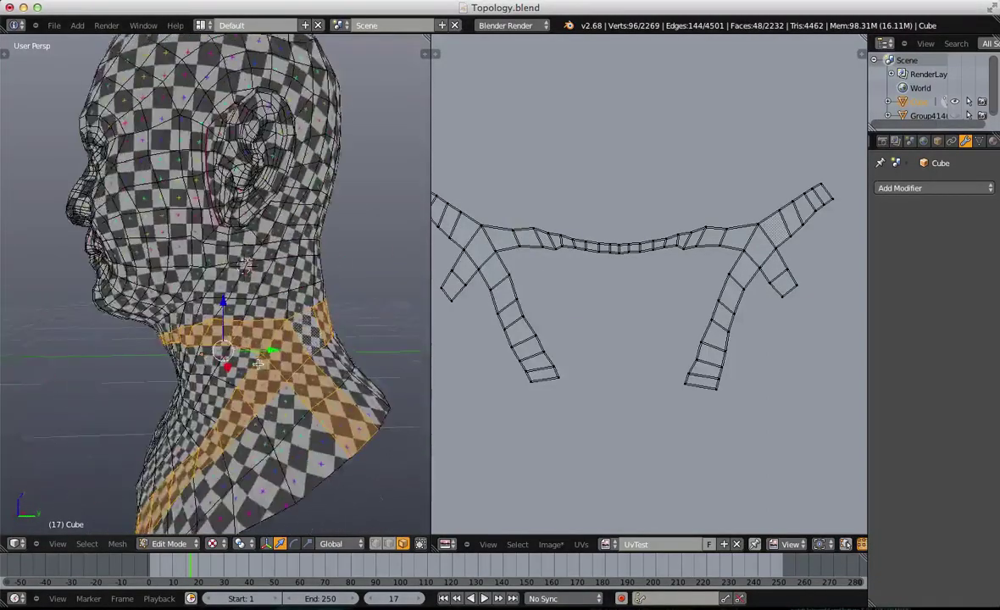
scroll(158, 483, down, 3)
middle_drag(158, 483, 305, 474)
key(z)
scroll(275, 398, up, 1)
middle_drag(127, 435, 133, 425)
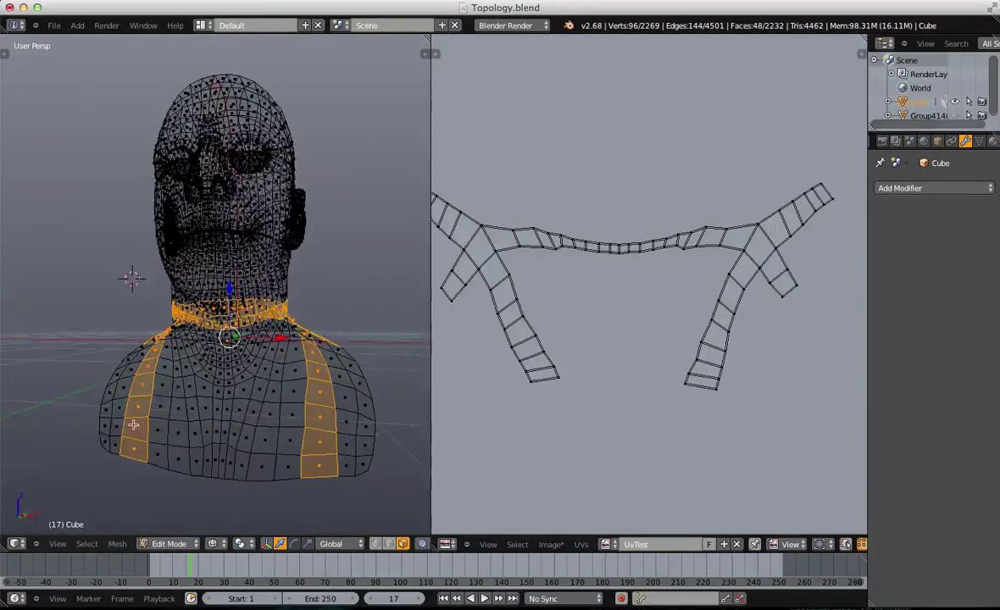
Step: Select all the neck and shoulder faces on the mesh together with their UVs, and show the head in solid shading
key(KP_1)
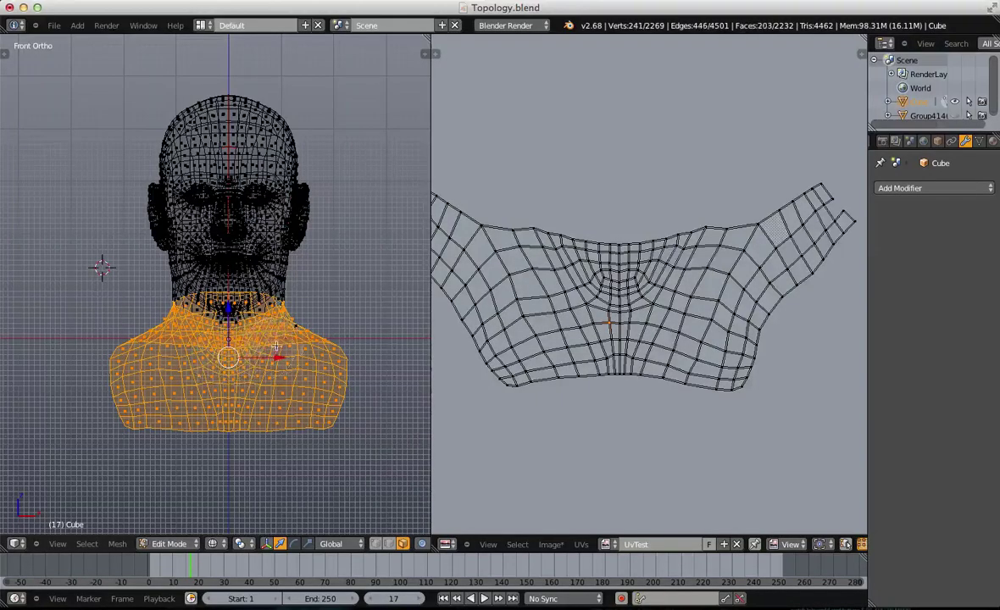
scroll(307, 340, up, 7)
mouse_move(306, 340)
middle_down()
mouse_move(417, 415)
mouse_move(193, 419)
mouse_move(251, 414)
mouse_move(261, 302)
mouse_move(415, 441)
middle_up()
scroll(251, 363, down, 4)
key(z)
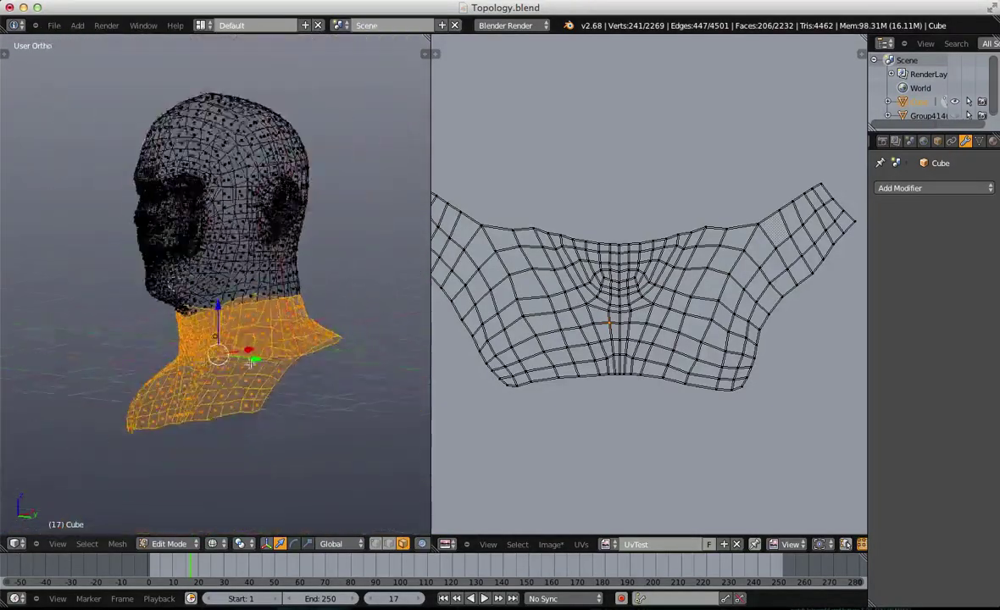
middle_drag(251, 363, 224, 384)
key(z)
scroll(224, 385, up, 2)
scroll(797, 409, down, 3)
key(a)
scroll(797, 409, up, 3)
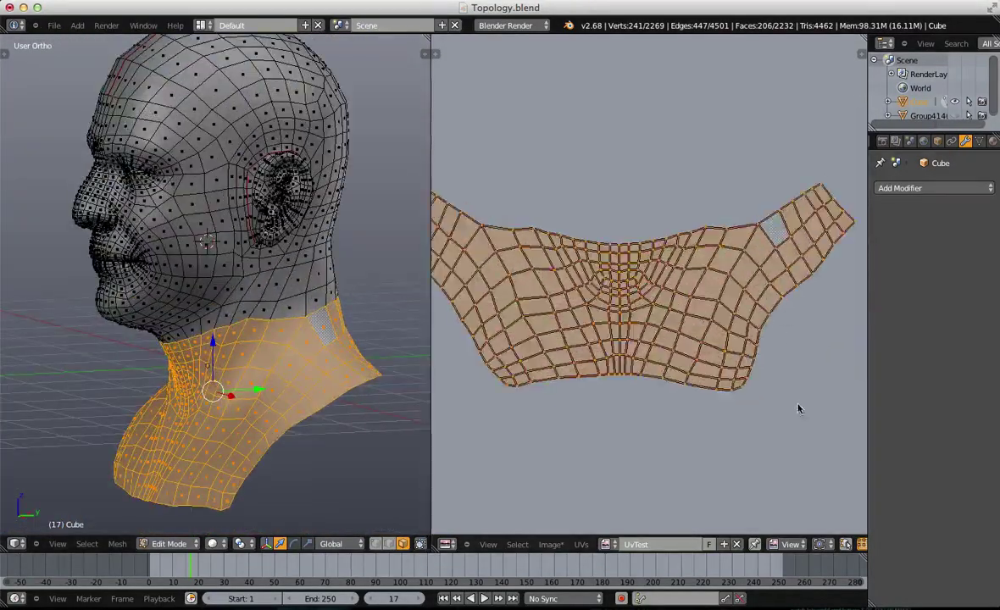
Step: Try scaling down the neck and shoulder UVs with the grid texture displayed, and undo both scalings
key(s)
click(778, 372)
key(alt+z)
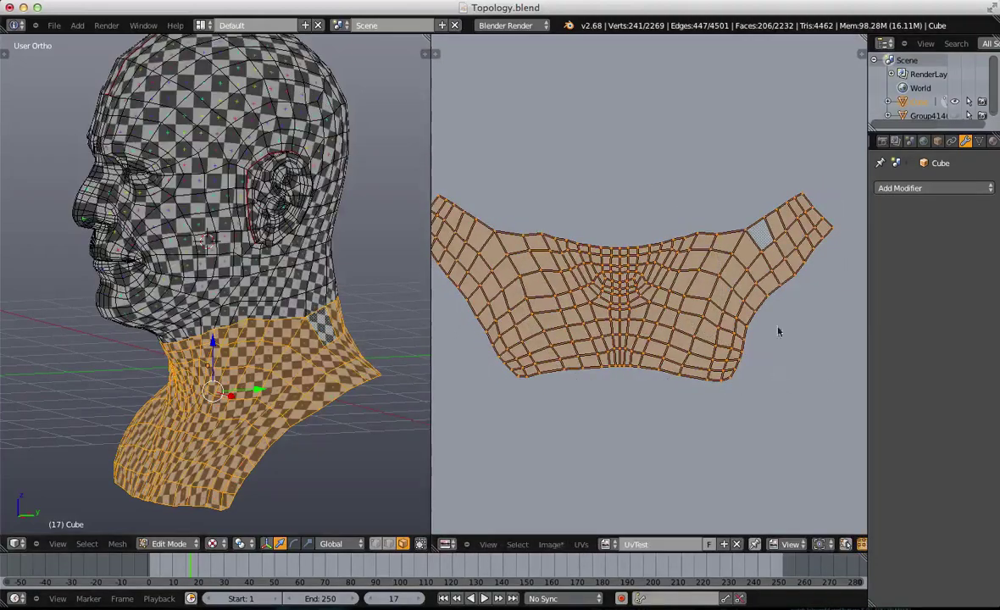
key(s)
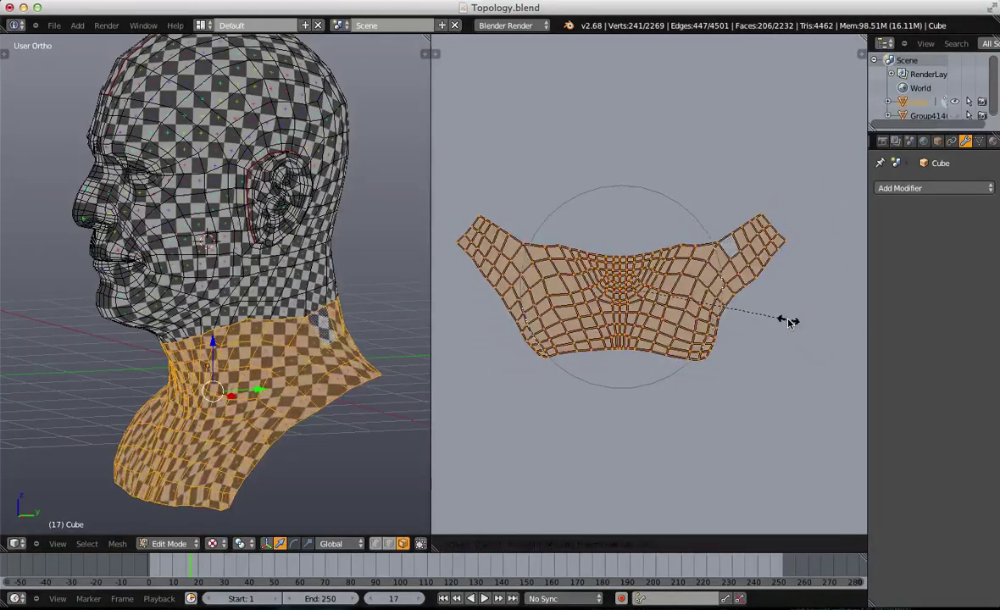
click(789, 322)
key(ctrl+z)
key(ctrl+z)
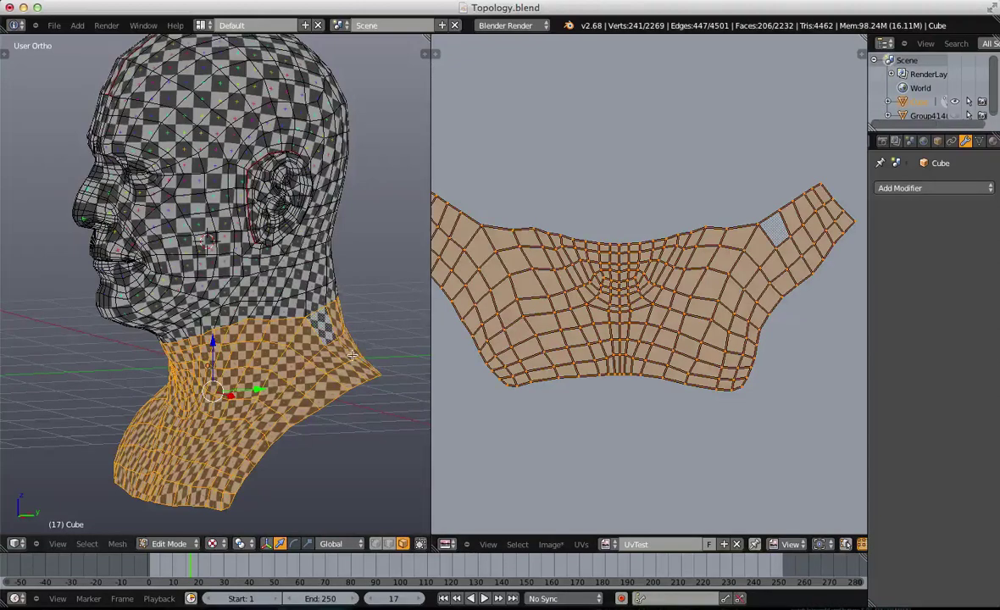
Step: Try to move the neck and shoulder UVs down away from the head island and scale them separately
scroll(352, 356, down, 1)
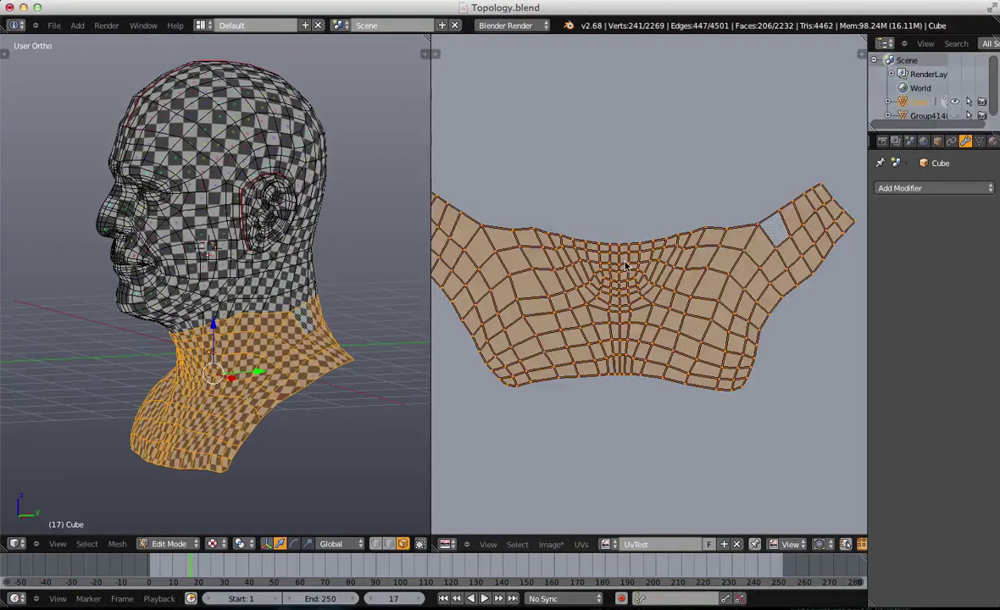
scroll(626, 266, down, 4)
key(g)
click(629, 332)
key(a)
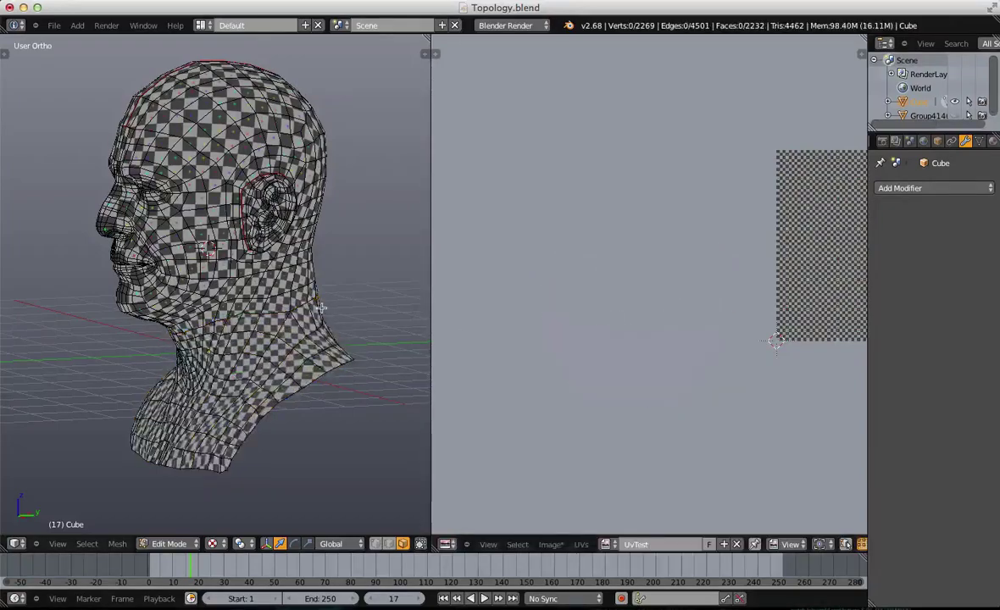
key(a)
scroll(662, 327, up, 4)
key(s)
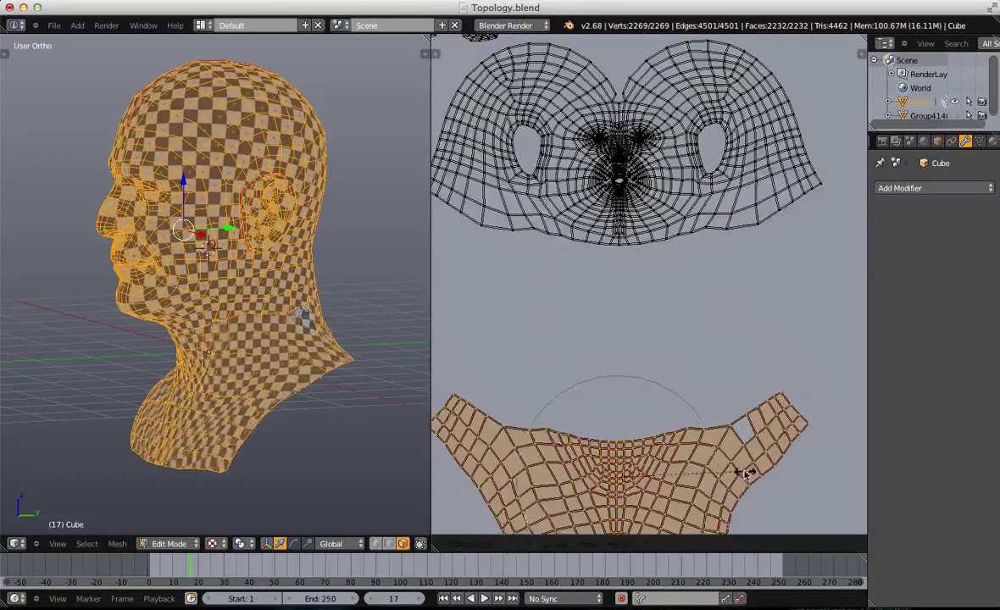
key(Escape)
Step: Undo the neck and shoulder UV changes back to the crossing face loop selection
key(a)
key(l)
key(ctrl+KP_Subtract)
key(ctrl+KP_Subtract)
key(ctrl+KP_Subtract)
key(ctrl+KP_Subtract)
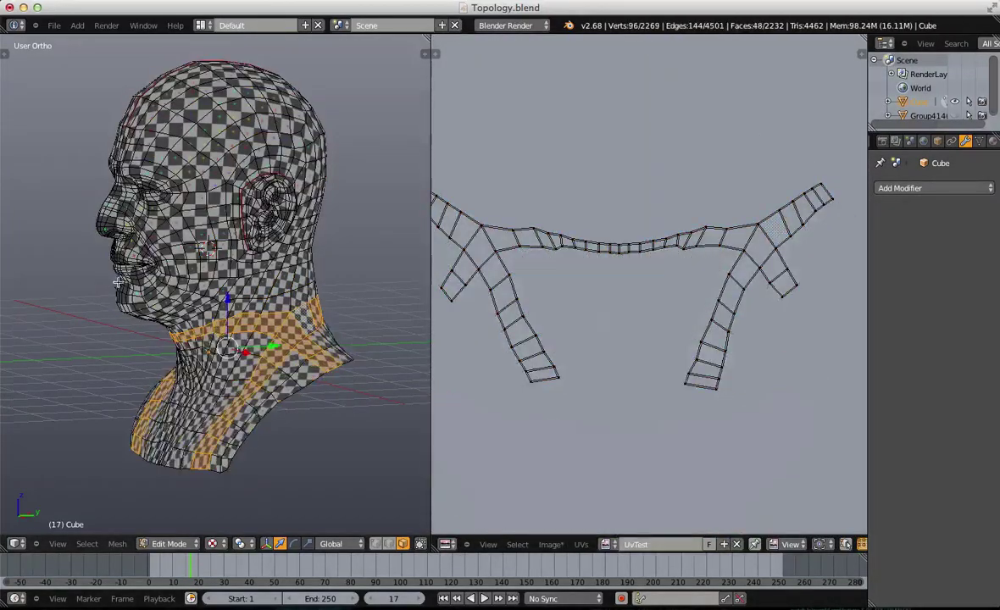
Step: Select the whole mesh and shrink the lower neck and shoulder UVs in two scaling passes with proportional falloff
key(a)
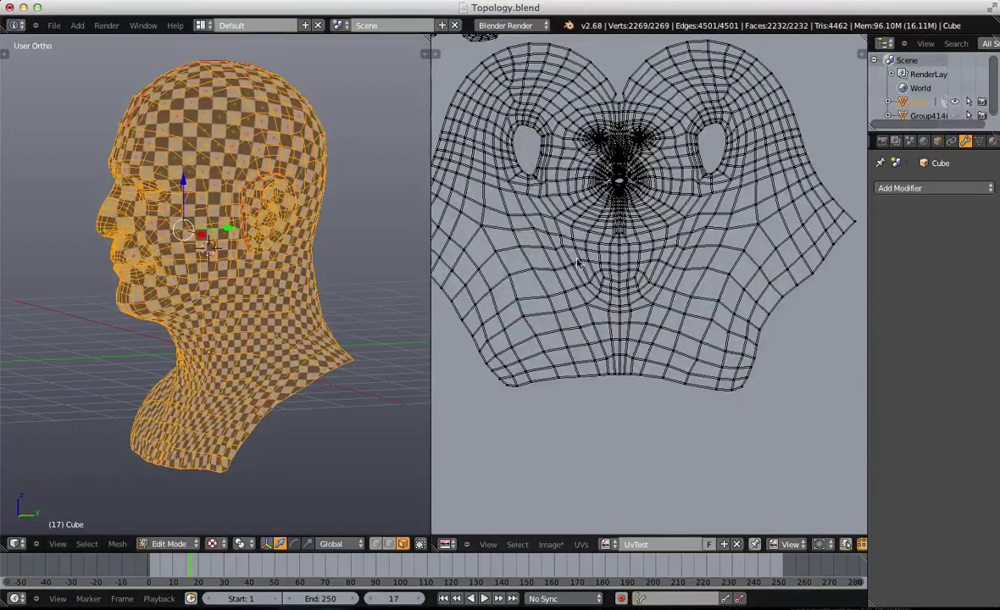
scroll(580, 273, down, 1)
key(b)
drag(940, 492, 937, 490)
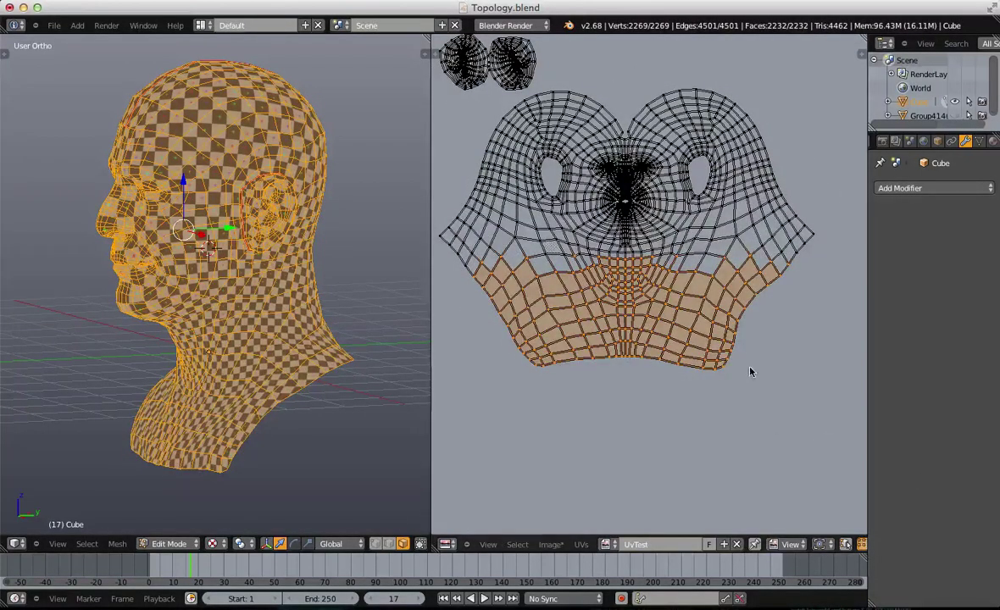
key(s)
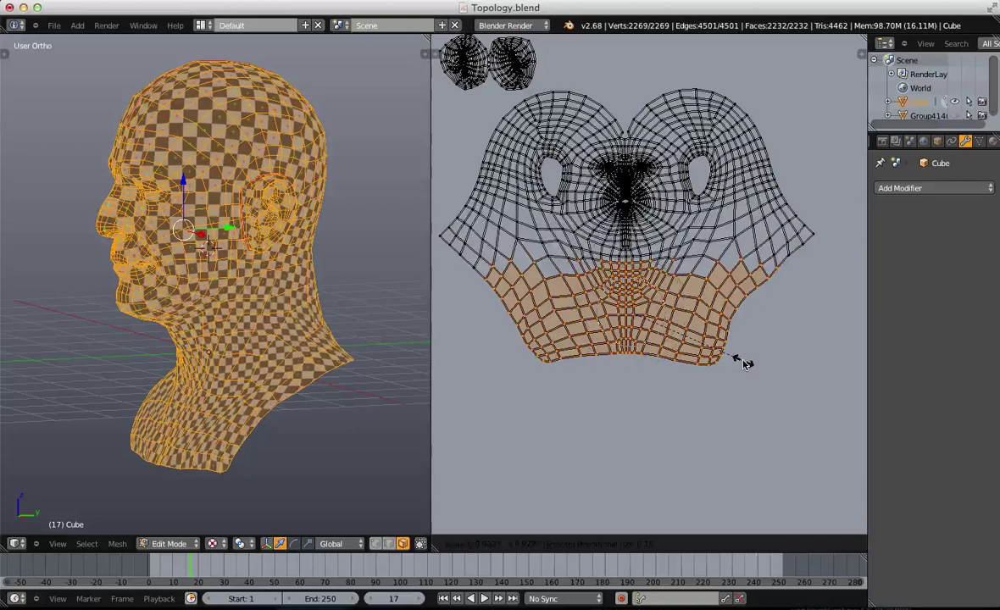
click(737, 357)
key(s)
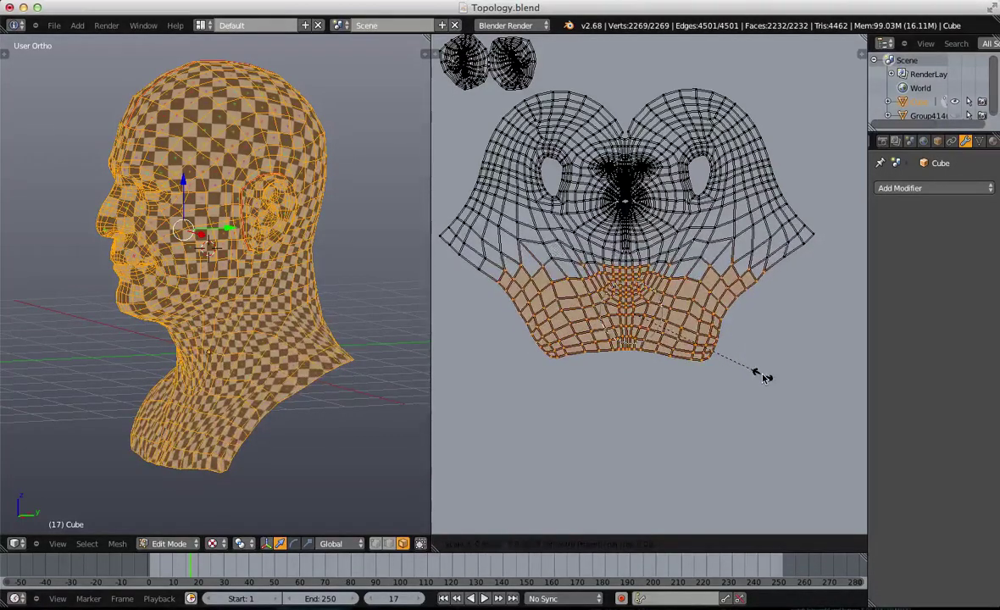
click(728, 326)
key(a)
Step: Enlarge the UVs around the nose with proportional scaling, and check the grid pattern on the head in Object Mode
scroll(681, 268, up, 5)
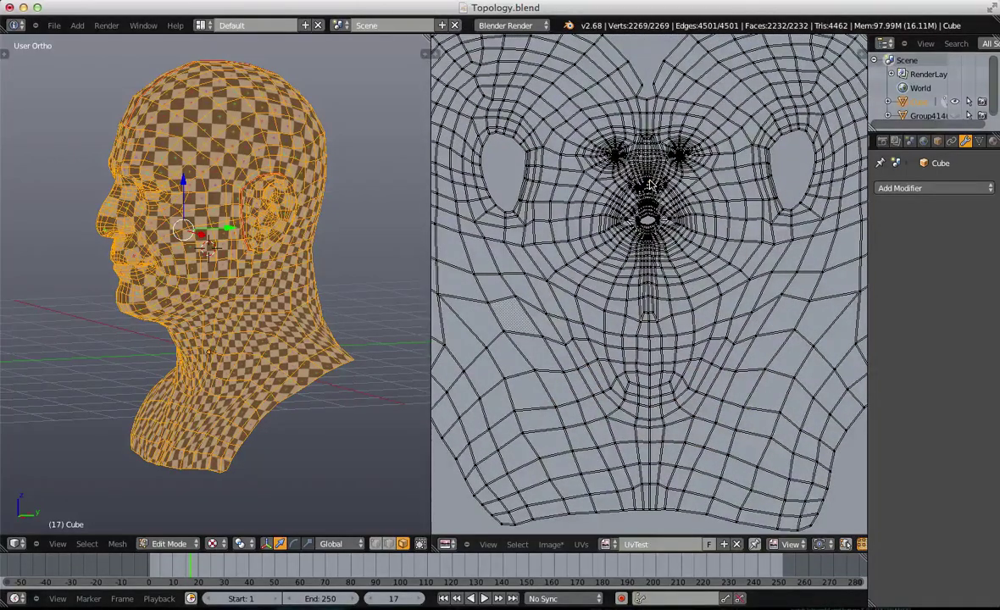
right_click(651, 185)
key(s)
right_click(661, 187)
key(s)
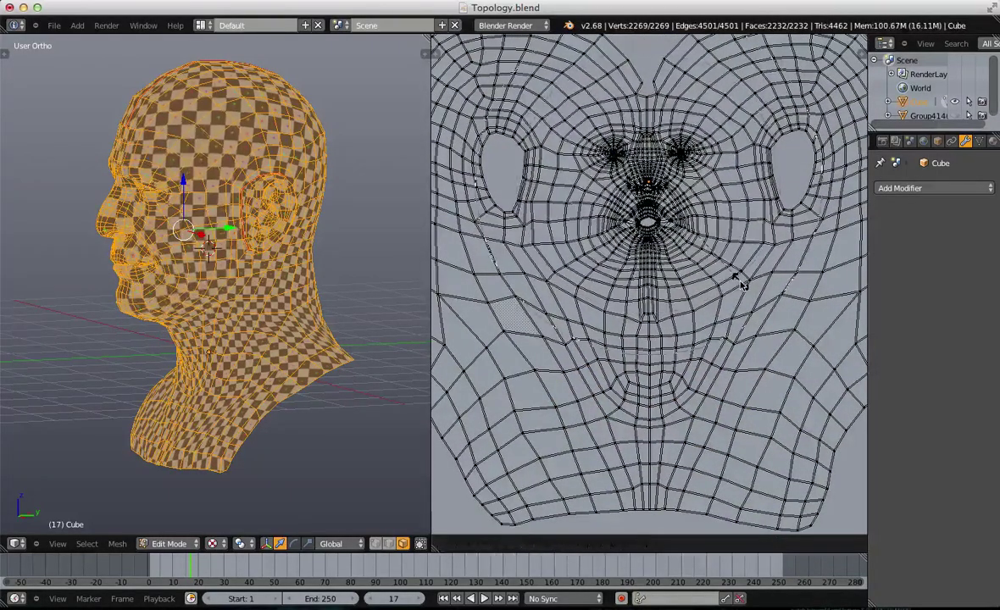
click(737, 279)
scroll(344, 290, down, 3)
middle_drag(233, 301, 326, 279)
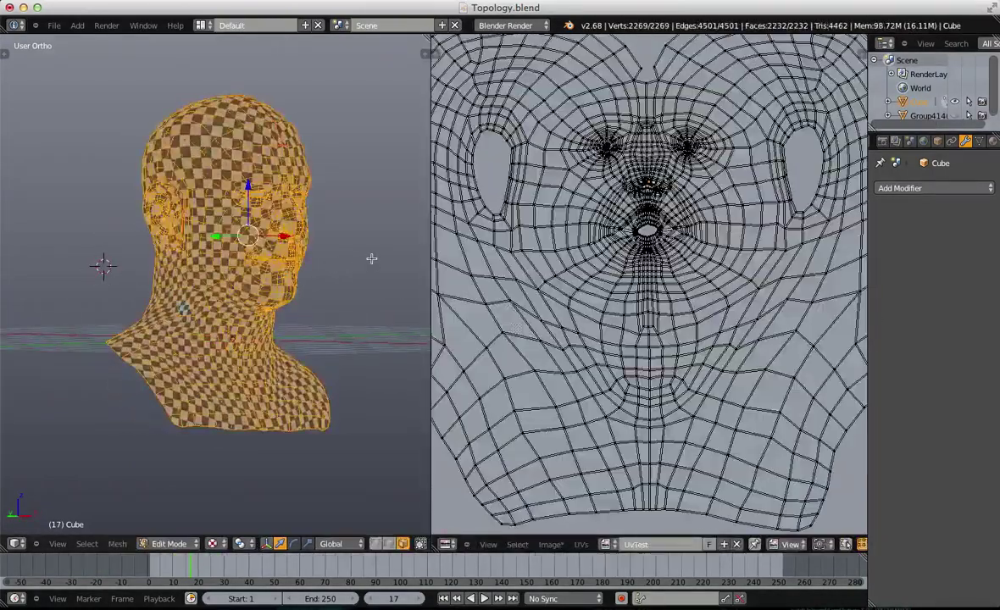
scroll(371, 256, up, 4)
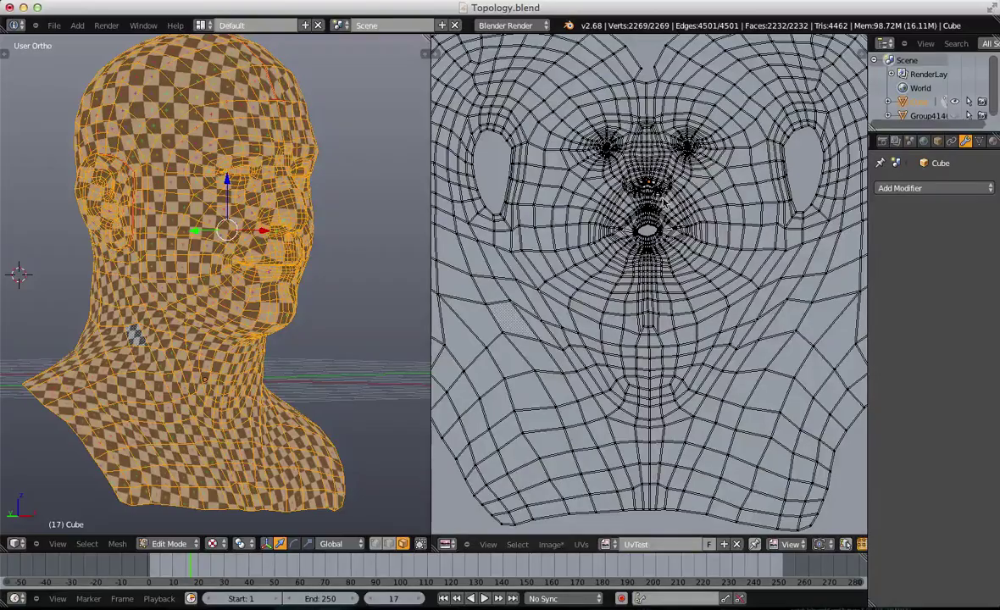
key(s)
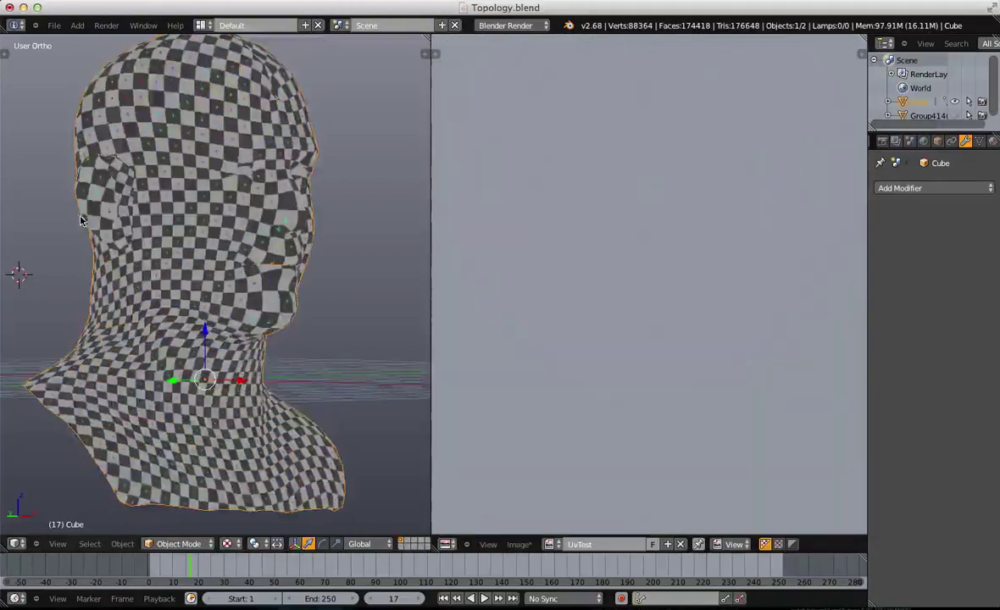
middle_drag(127, 271, 82, 290)
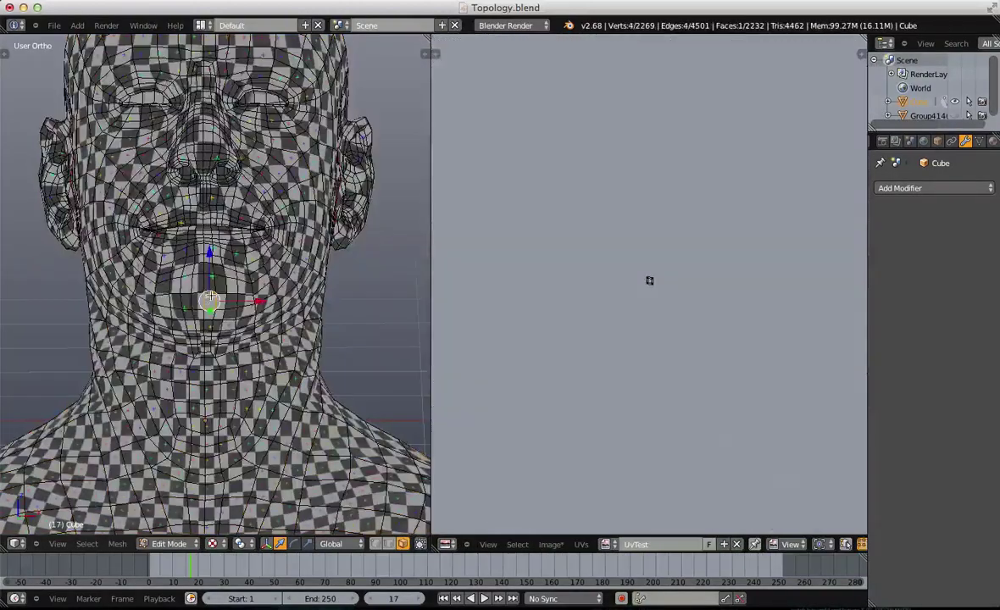
Step: Enlarge the chin UVs by scaling around a centreline chin vertex with proportional editing on the whole mesh's layout
key(a)
scroll(619, 316, up, 4)
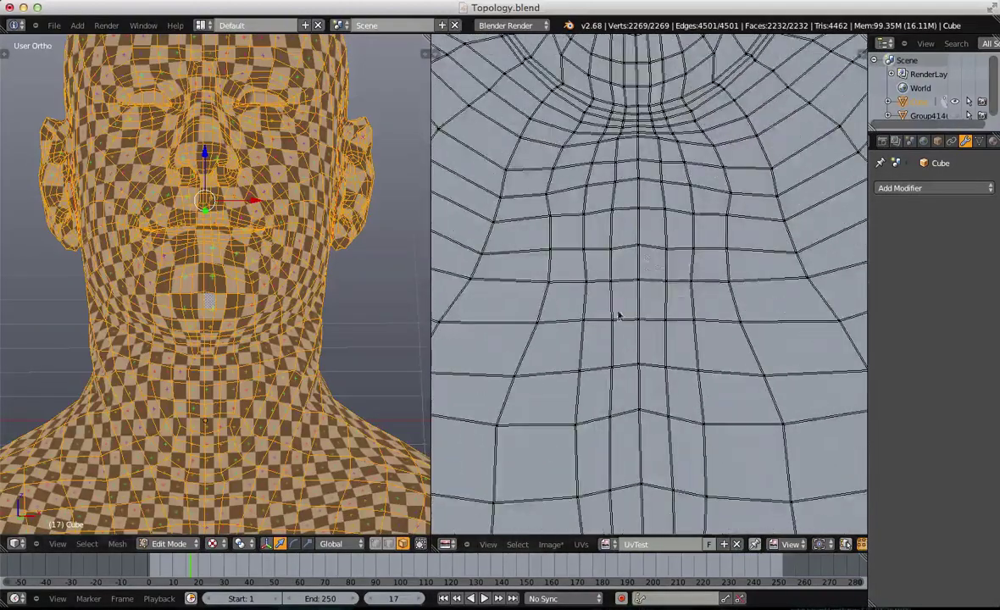
scroll(654, 260, down, 4)
scroll(661, 291, up, 4)
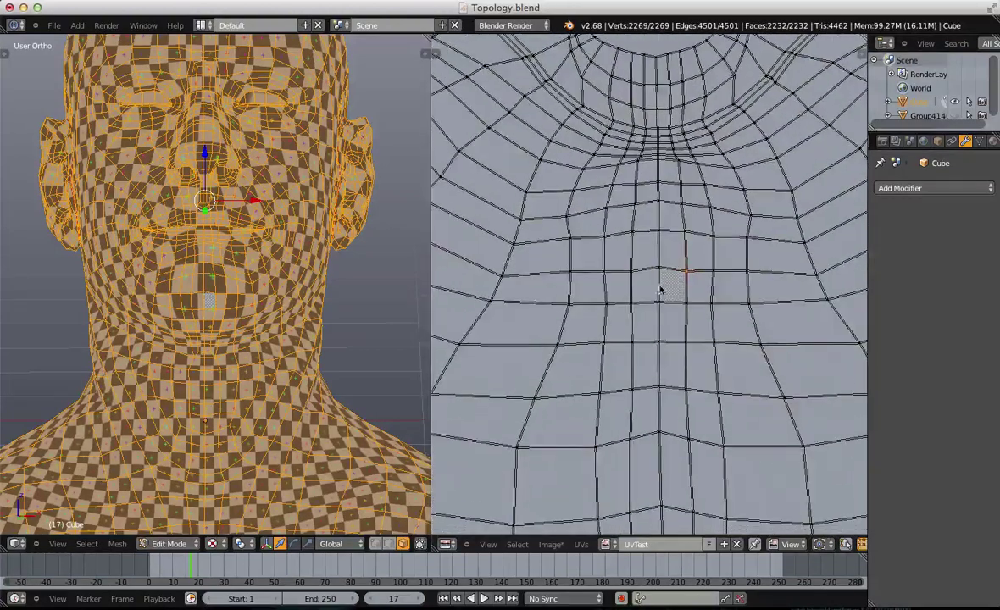
key(s)
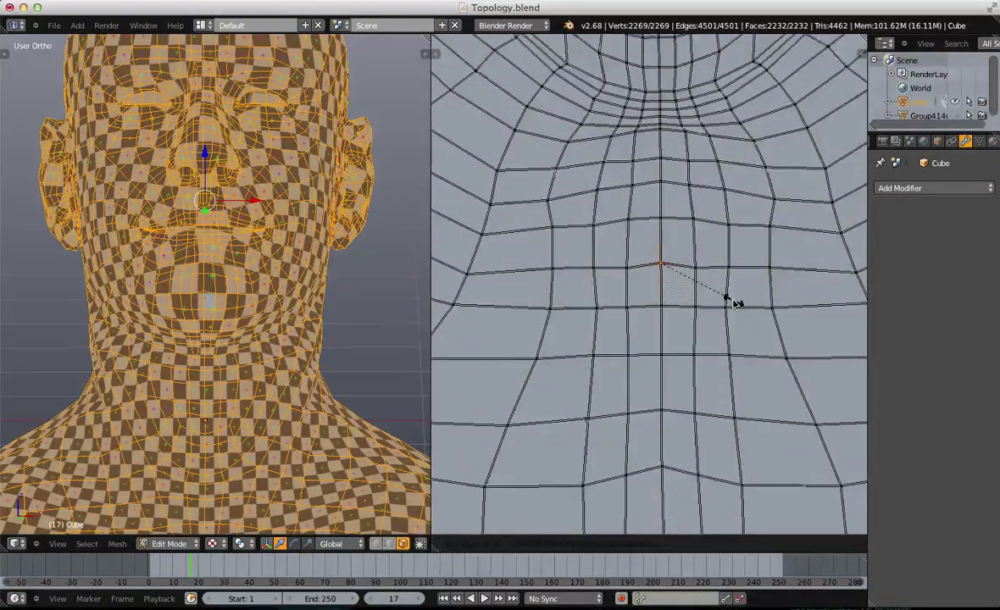
key(o)
scroll(739, 323, down, 5)
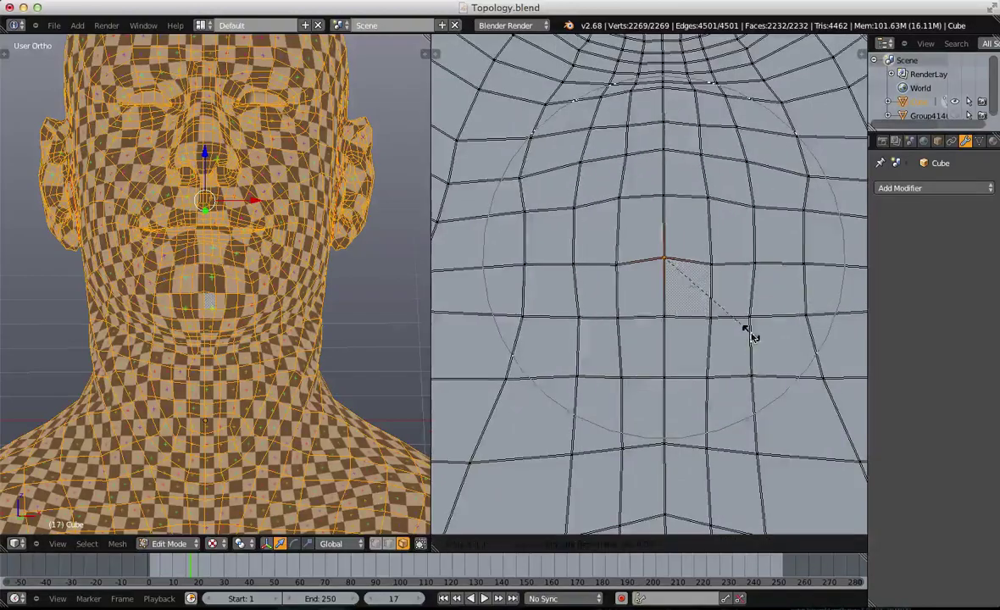
right_click(788, 370)
key(a)
Step: Enlarge the UVs just below the lower lip with proportional scaling around the centreline vertex
middle_drag(770, 284, 777, 476)
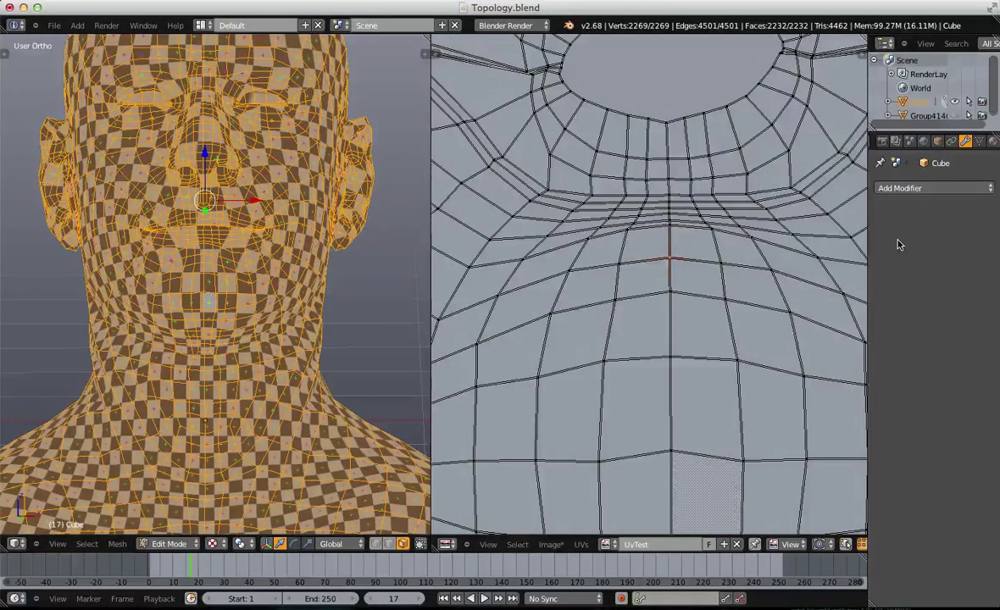
key(s)
click(743, 270)
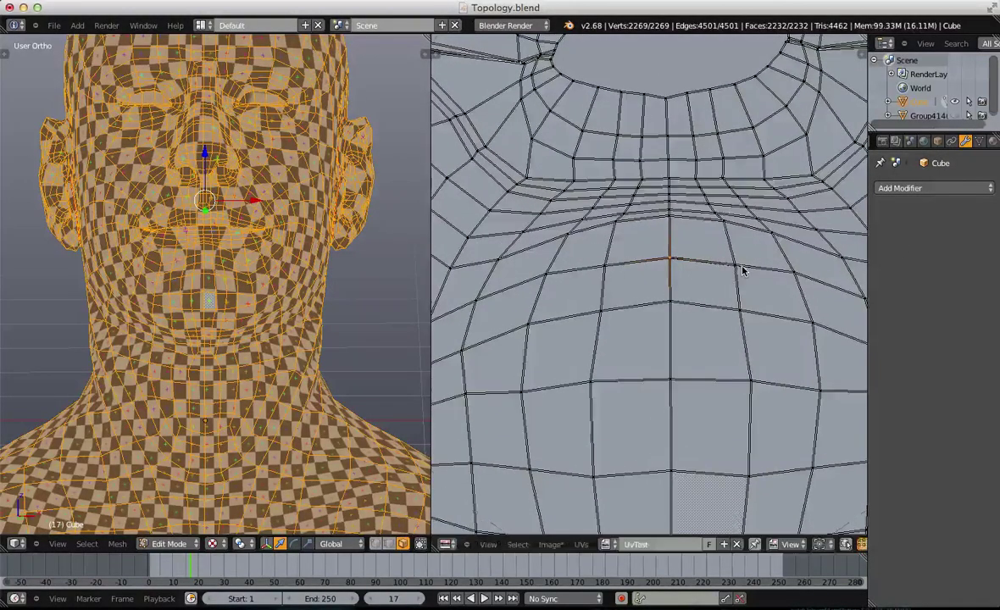
Step: Try to reshape the UVs at the lower lip by scaling and moving single vertices with proportional editing
scroll(739, 268, down, 2)
key(s)
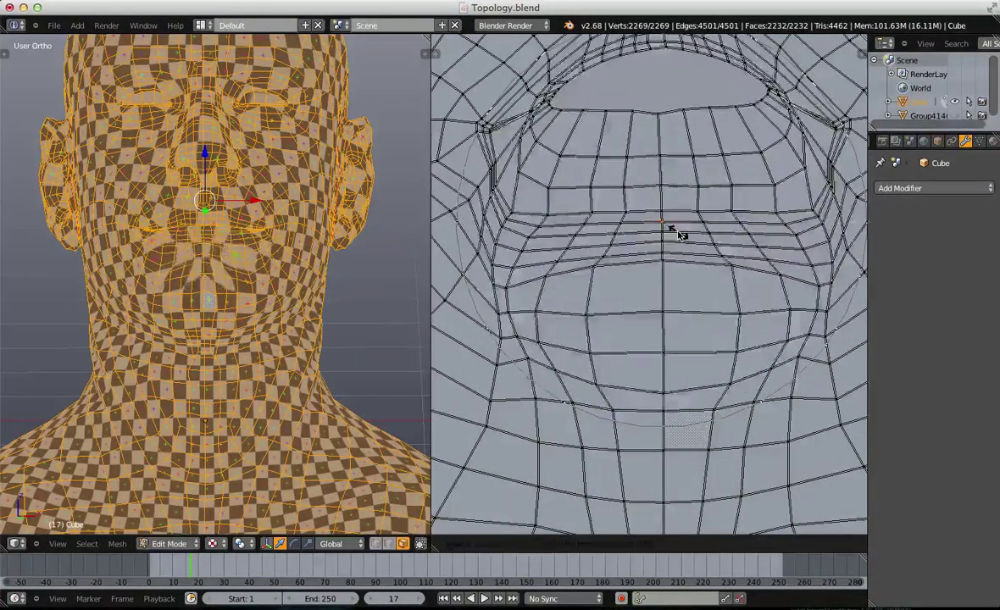
right_click(674, 229)
right_click(700, 252)
key(g)
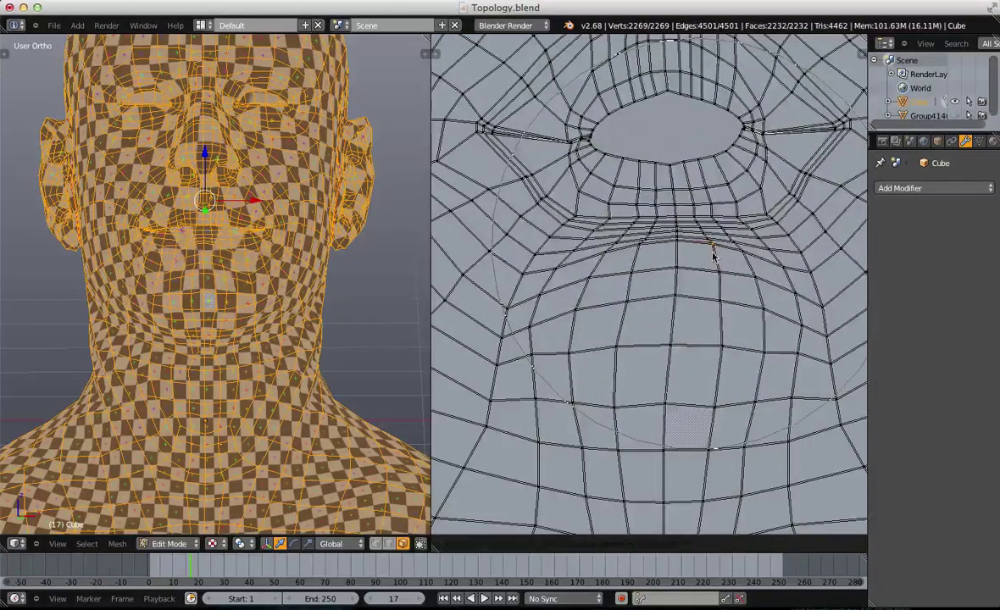
right_click(715, 252)
Step: Enlarge the mouth opening's edge loop in the UVs with proportional scaling, and check the grid around the mouth on the head
key(s)
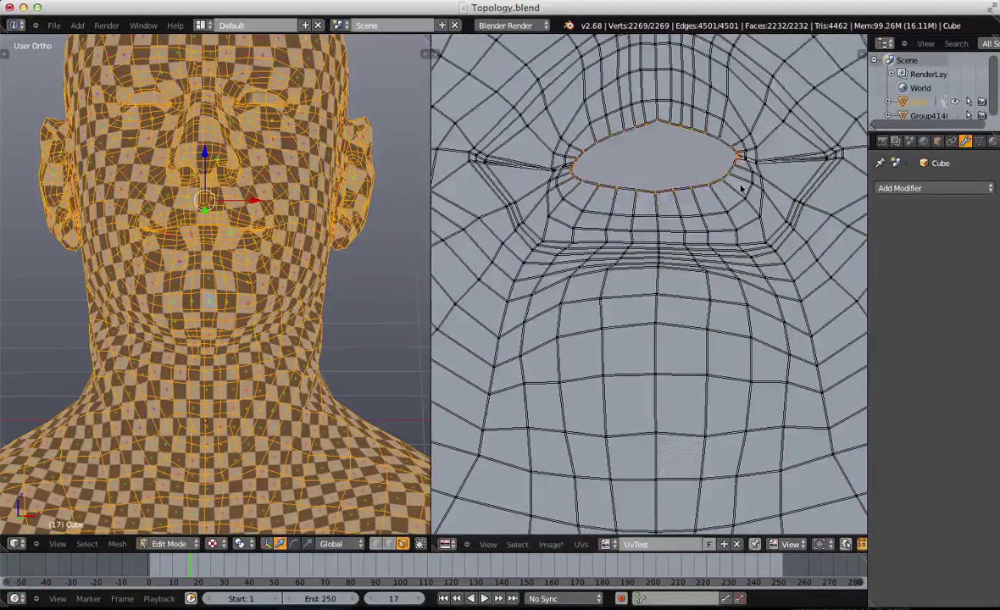
key(s)
click(756, 194)
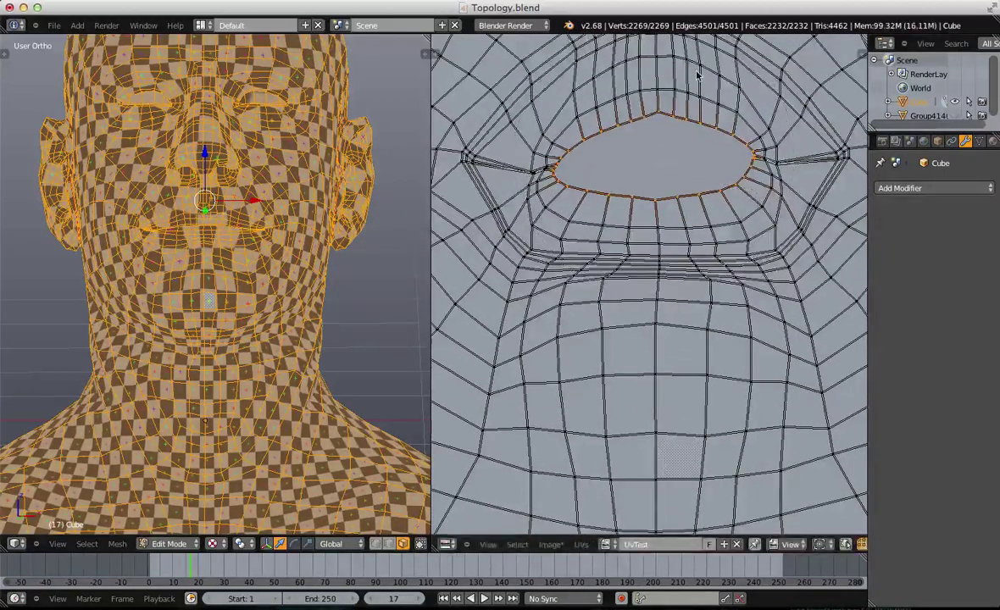
key(s)
click(697, 95)
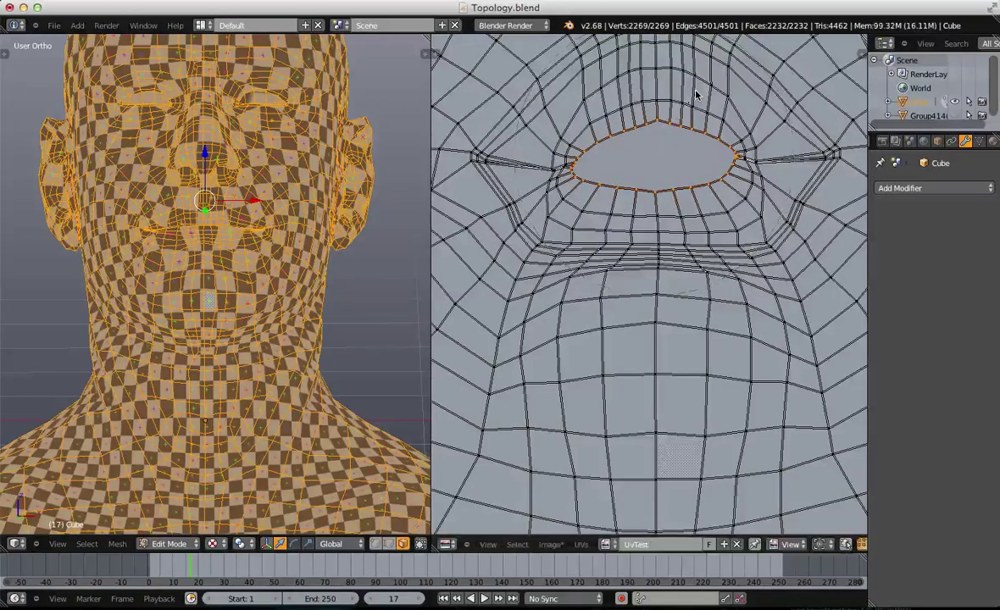
key(s)
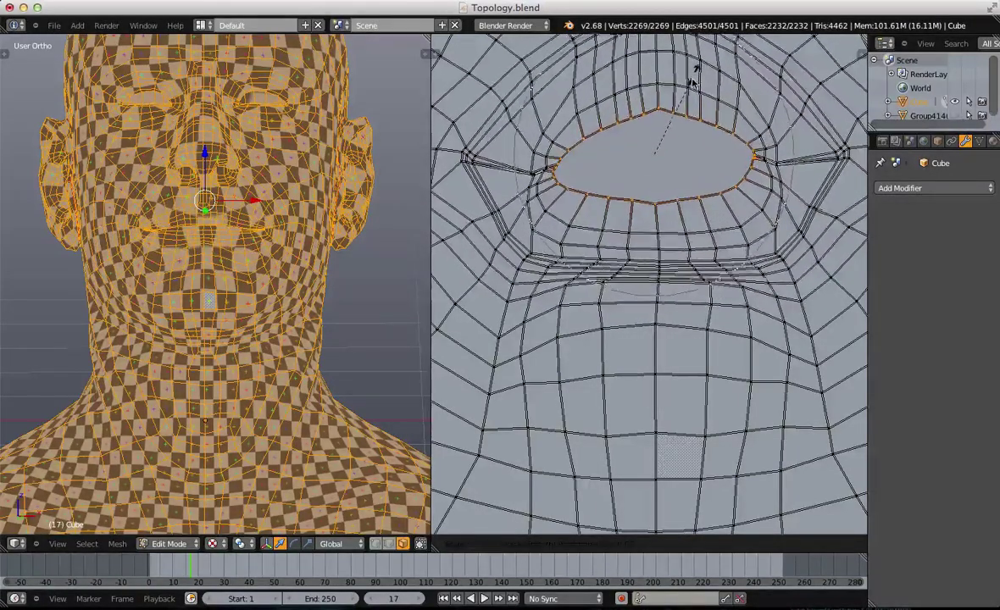
click(692, 85)
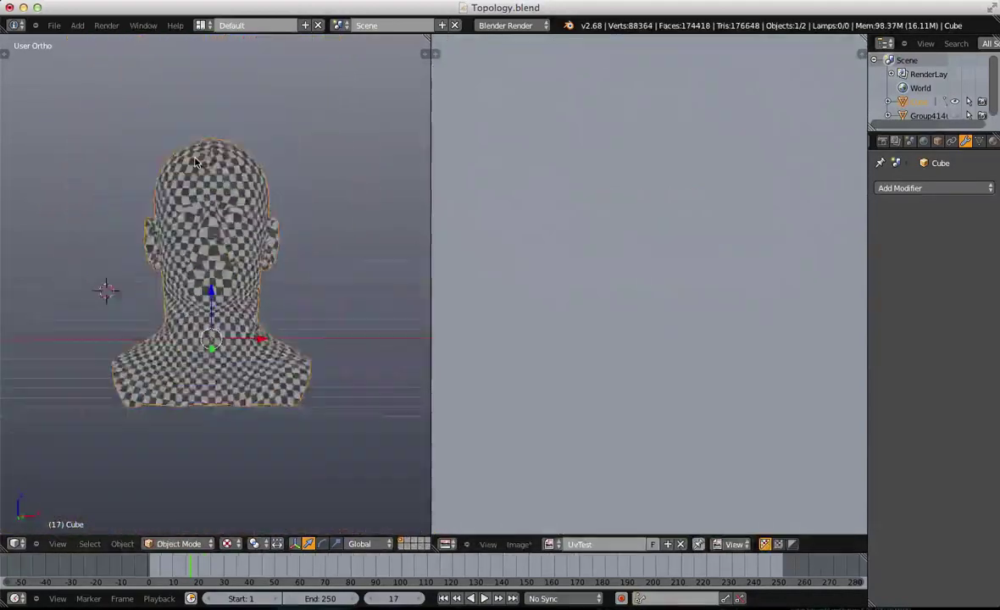
middle_drag(212, 222, 259, 222)
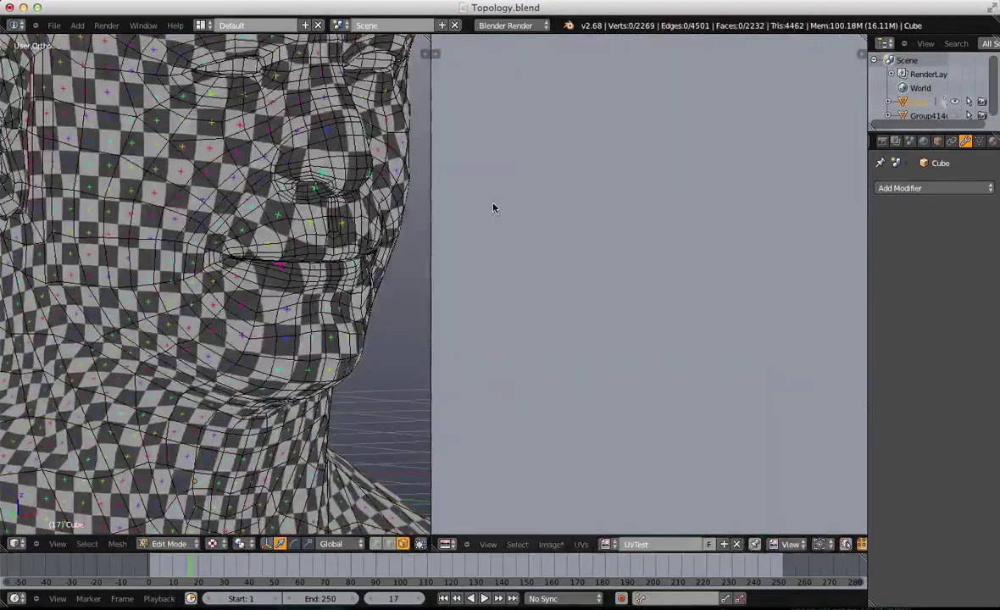
key(a)
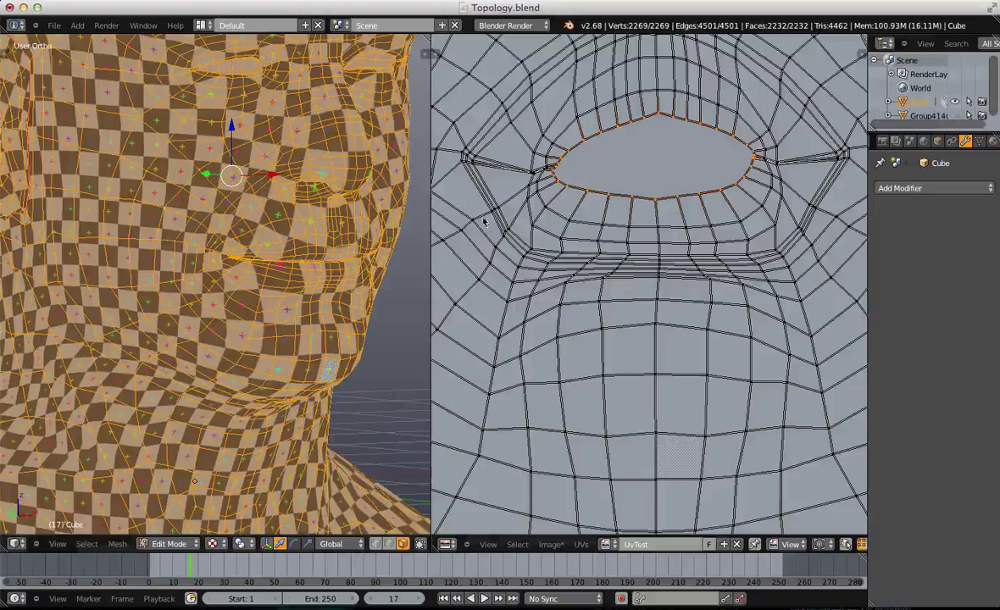
Step: Select the UV face rings around the mouth opening and even them out with Minimize Stretch
right_click(542, 180)
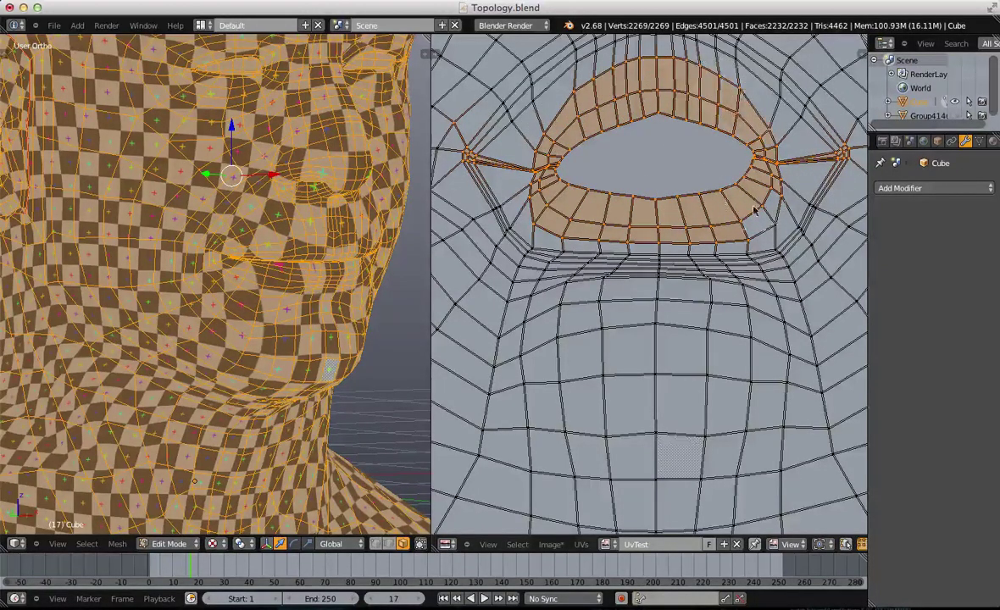
click(551, 544)
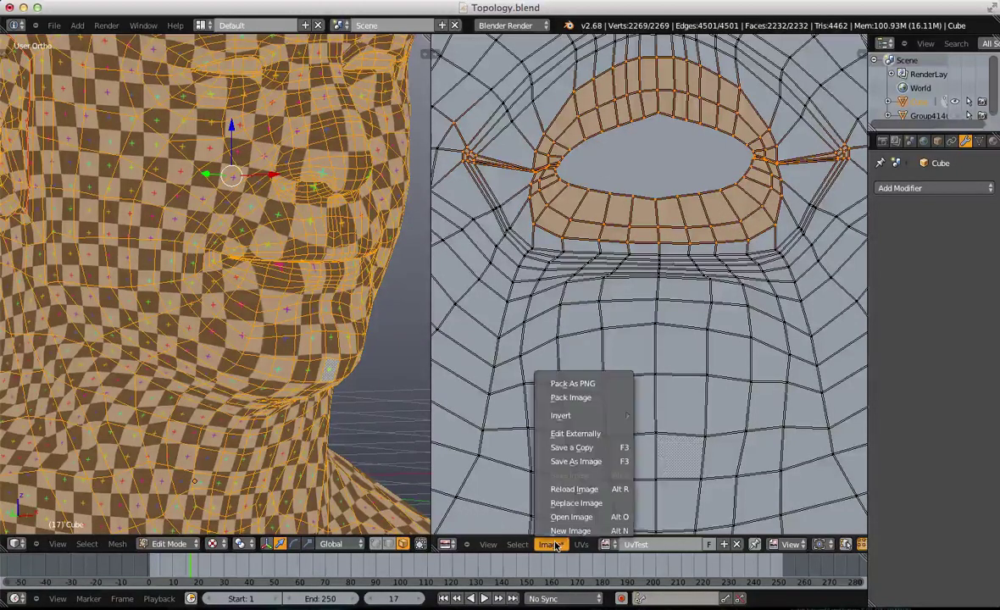
mouse_move(582, 545)
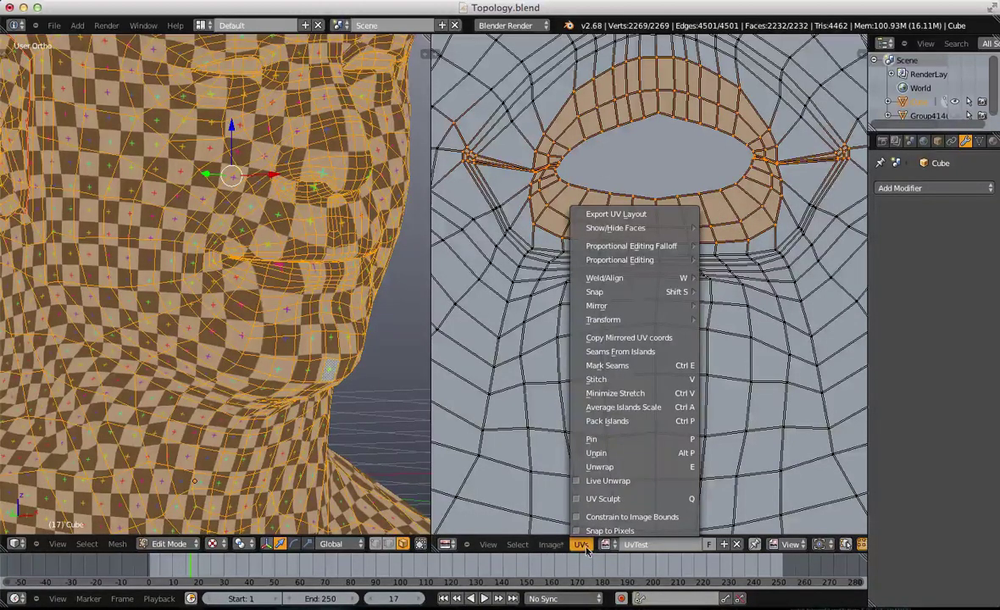
click(502, 212)
key(ctrl+v)
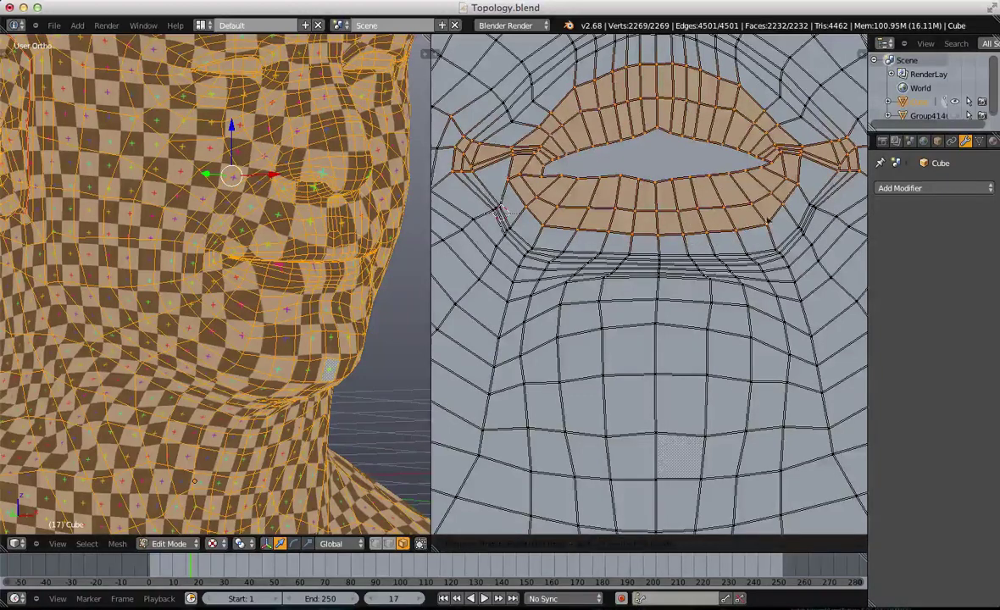
click(709, 220)
Step: Run Minimize Stretch again on the mouth ring UVs and clear the UV selection
key(s)
click(620, 241)
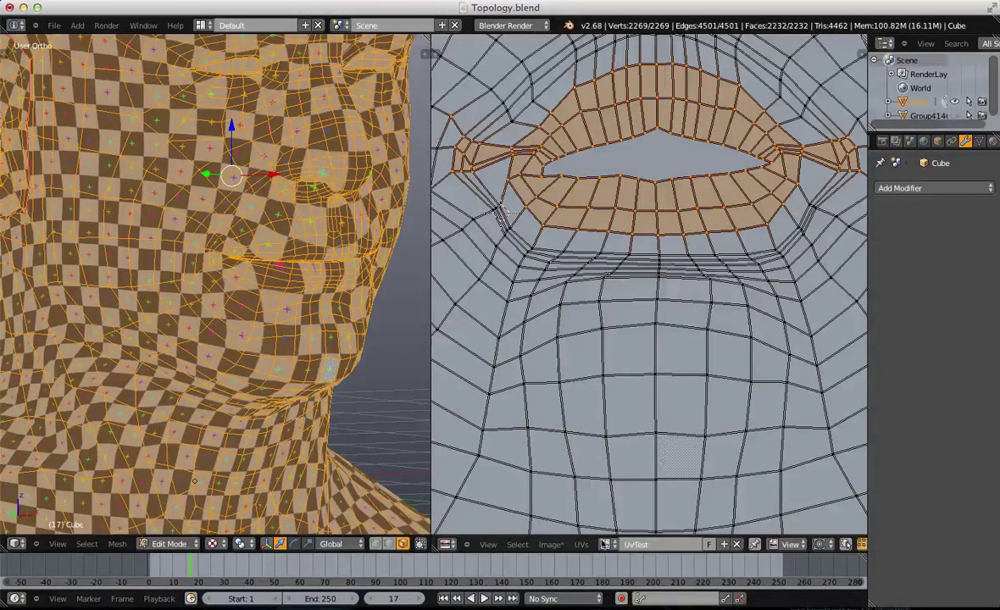
click(580, 544)
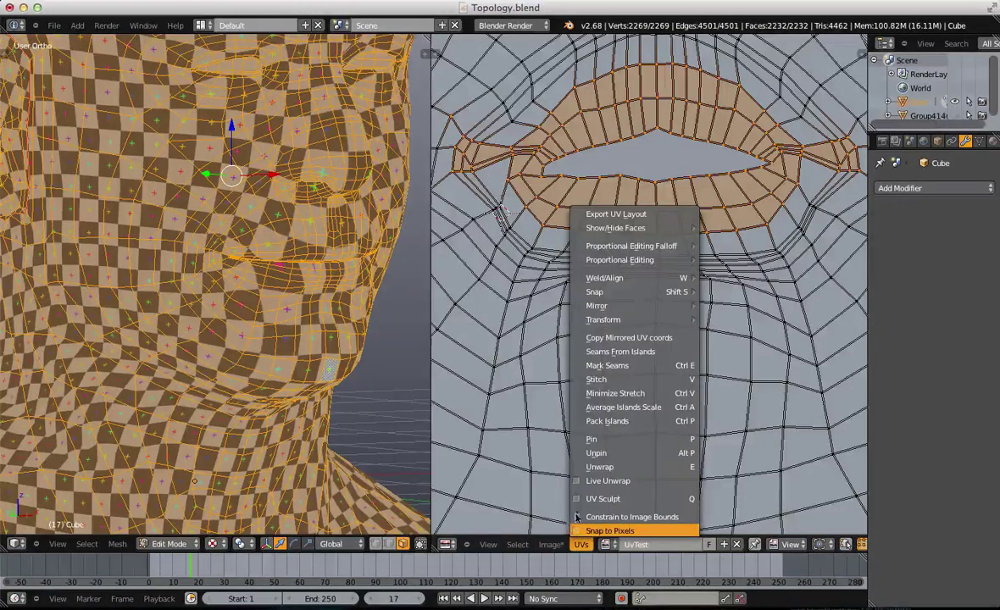
click(654, 395)
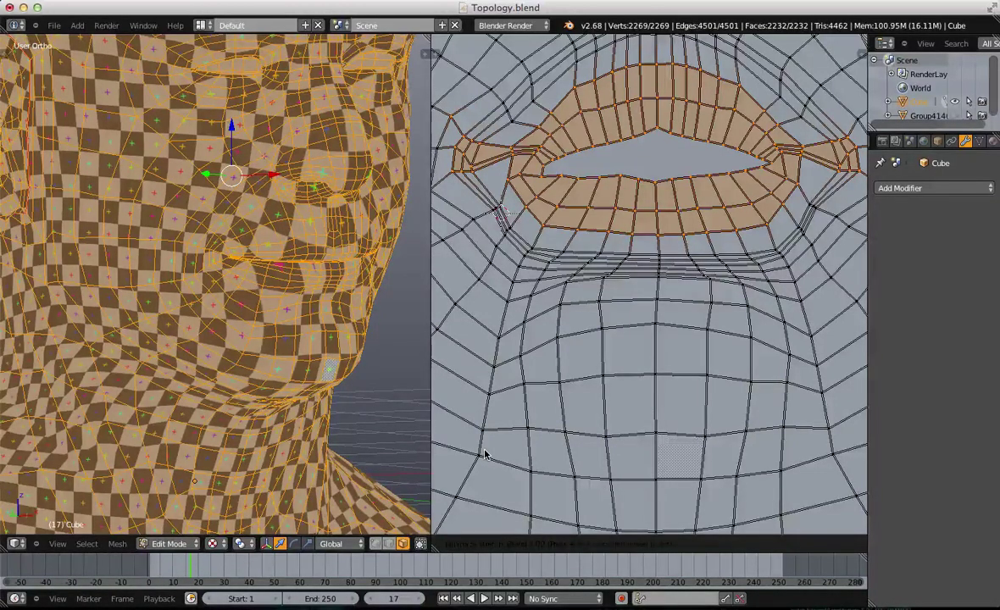
key(a)
key(a)
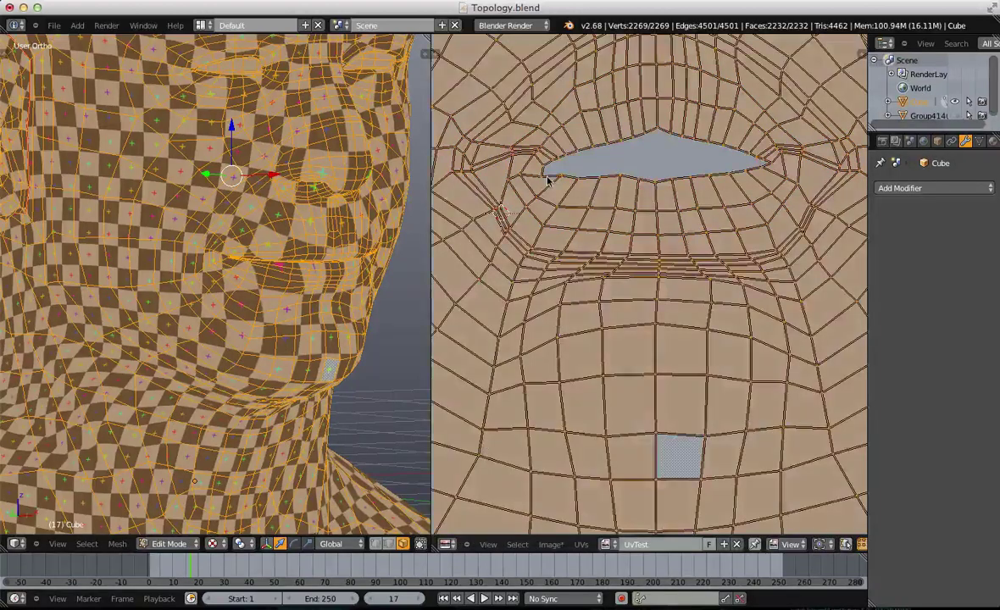
key(a)
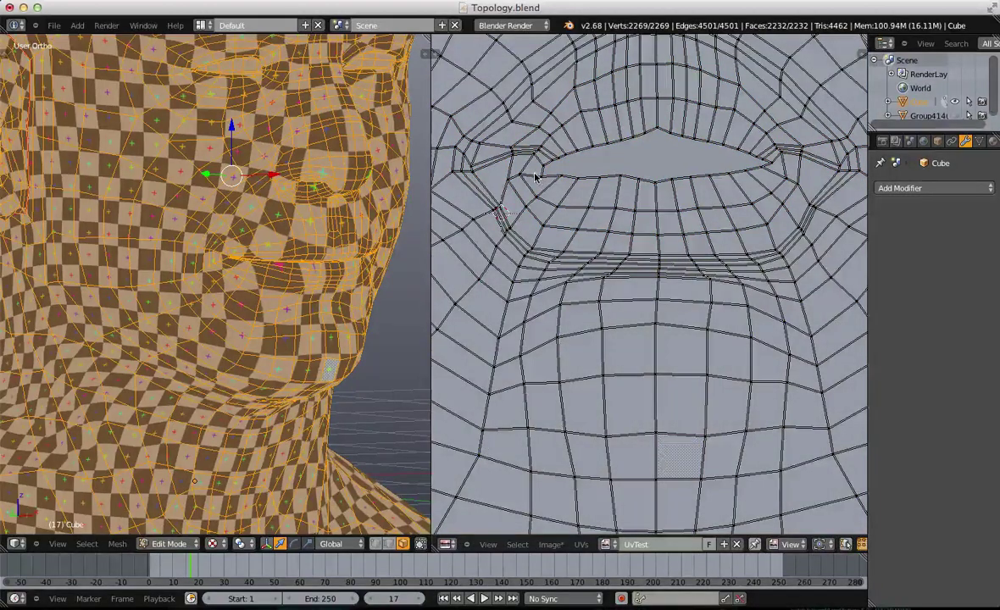
Step: Turn on UV Sculpt, resize the brush and relax the pinched UVs at both corners of the mouth
scroll(526, 505, down, 2)
click(580, 545)
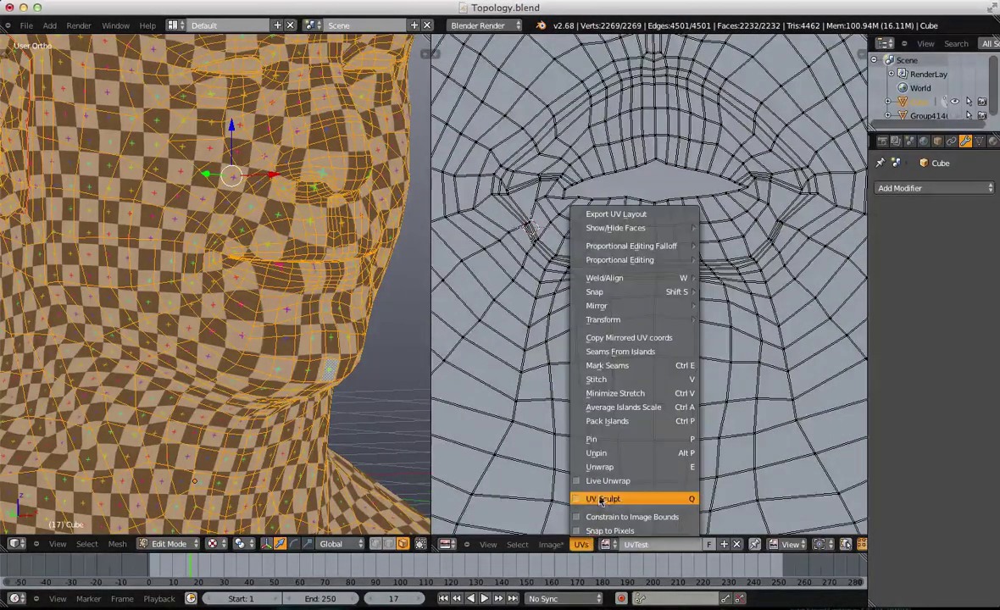
click(585, 500)
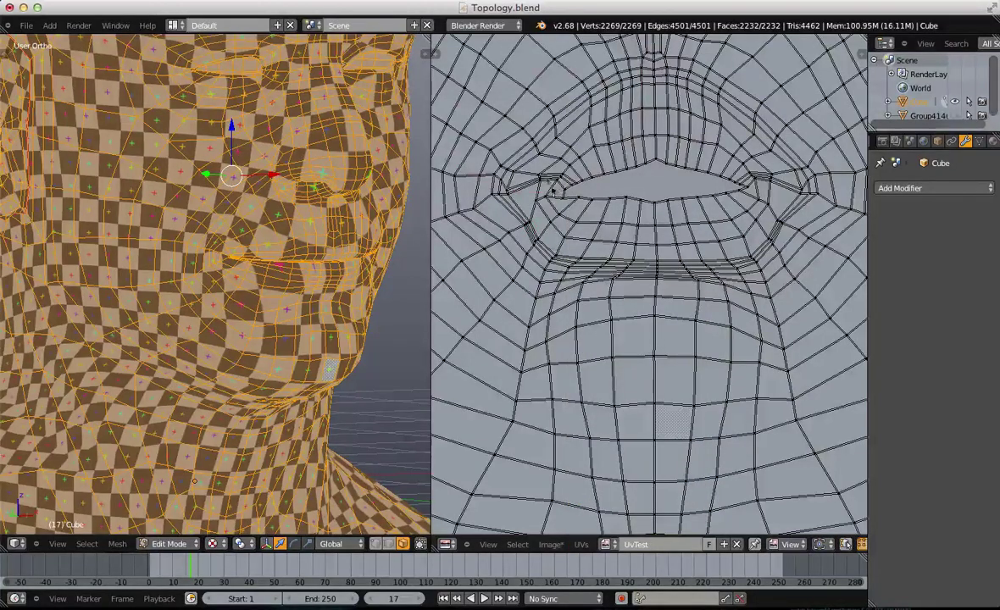
scroll(564, 216, down, 2)
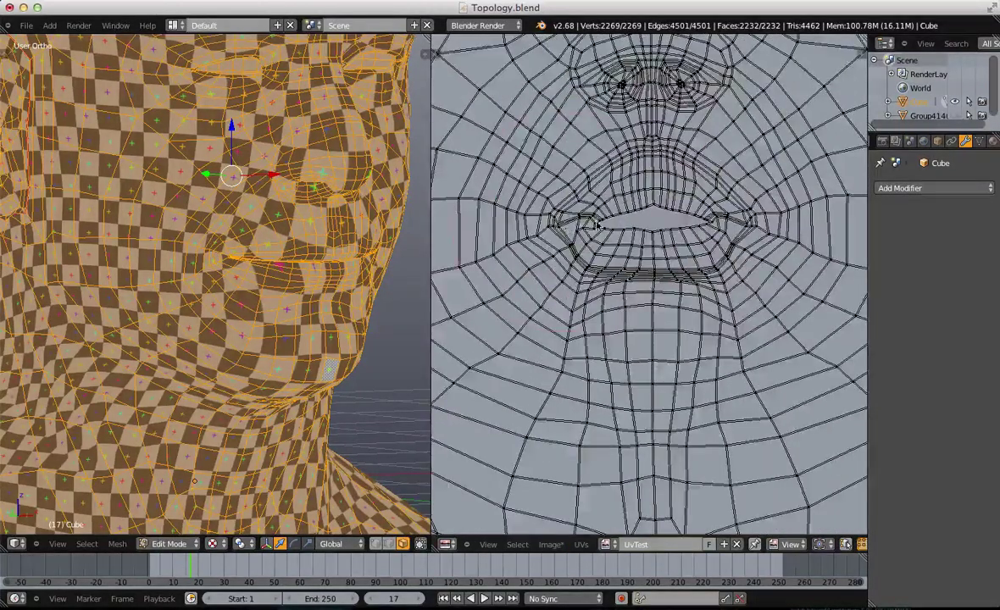
scroll(597, 224, up, 1)
key(f)
click(611, 220)
click(583, 543)
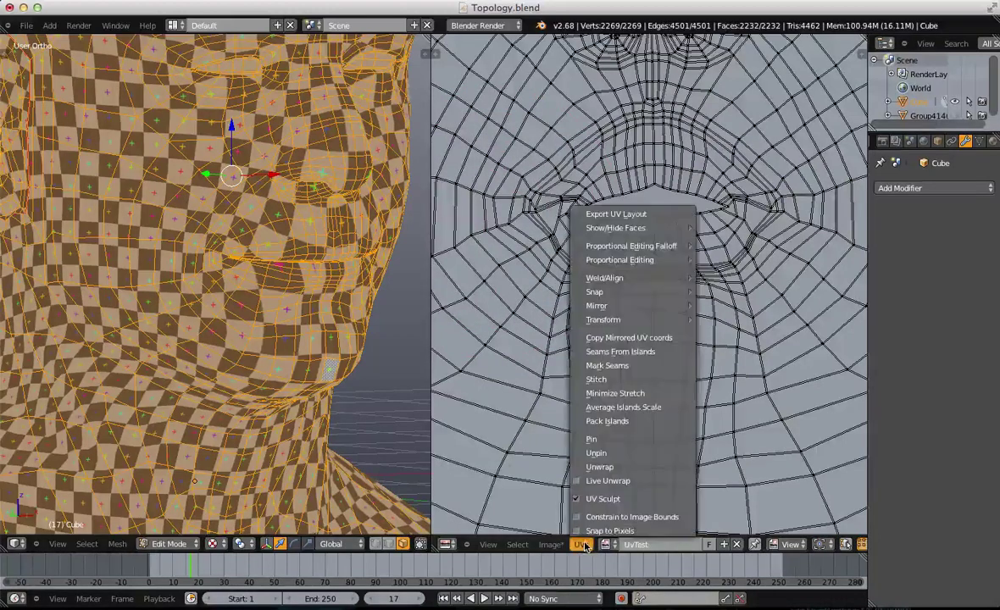
click(585, 500)
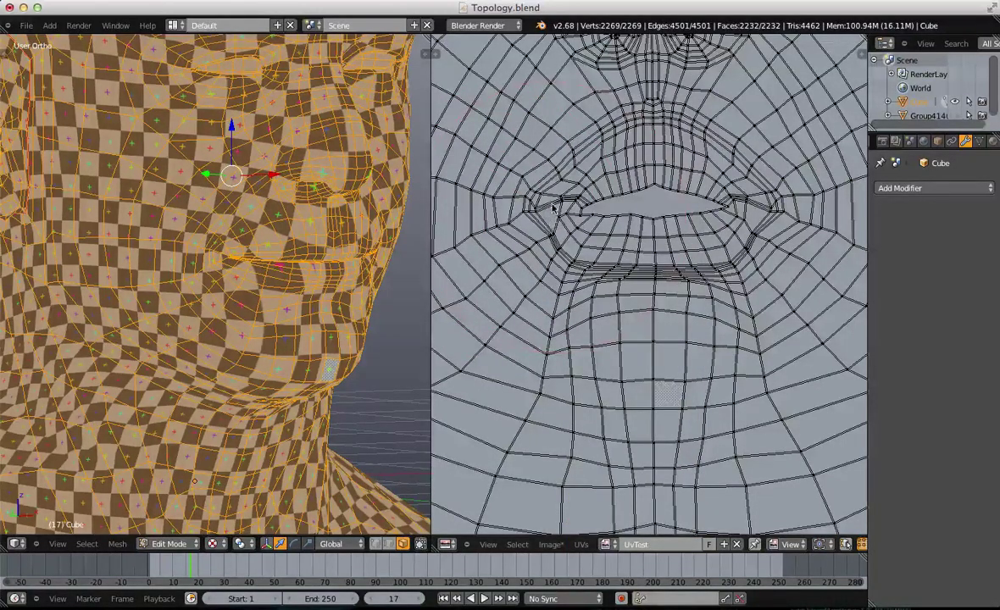
drag(553, 211, 554, 210)
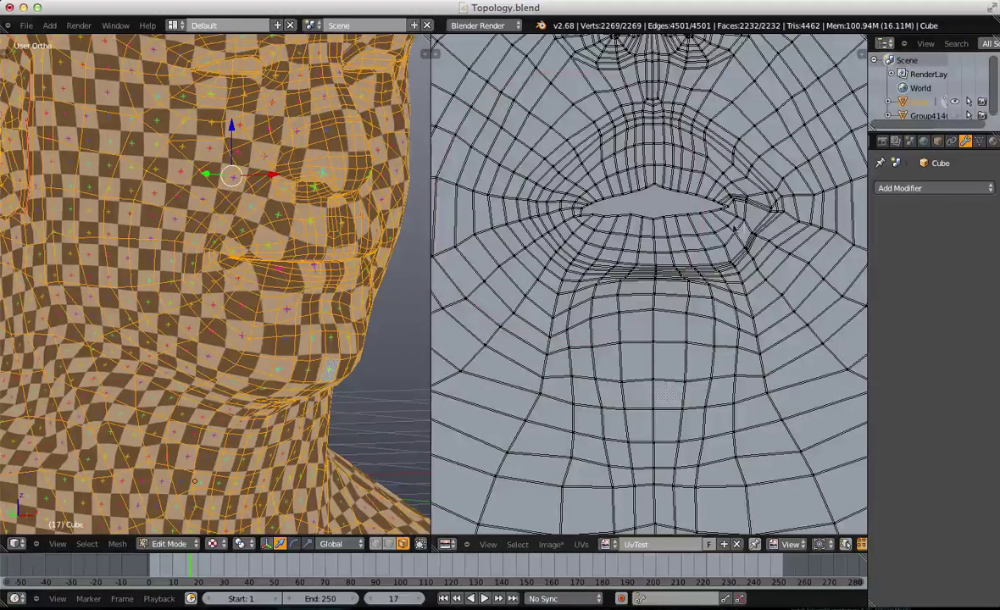
drag(750, 218, 751, 215)
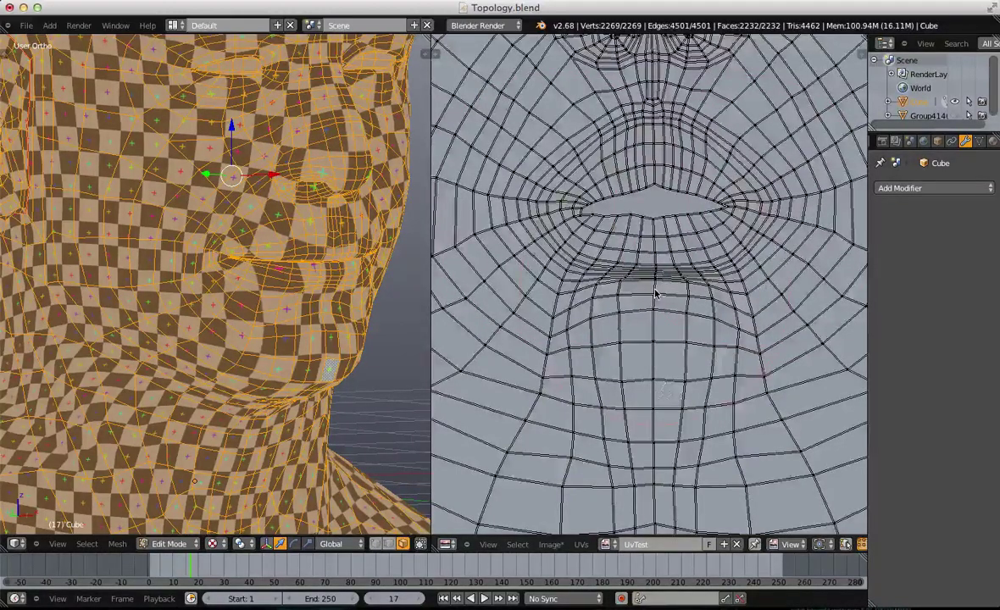
Step: Relax the crowded UVs below the lower lip and across the upper chin with the UV Sculpt brush
scroll(654, 287, down, 4)
scroll(605, 382, up, 4)
middle_drag(604, 382, 606, 379)
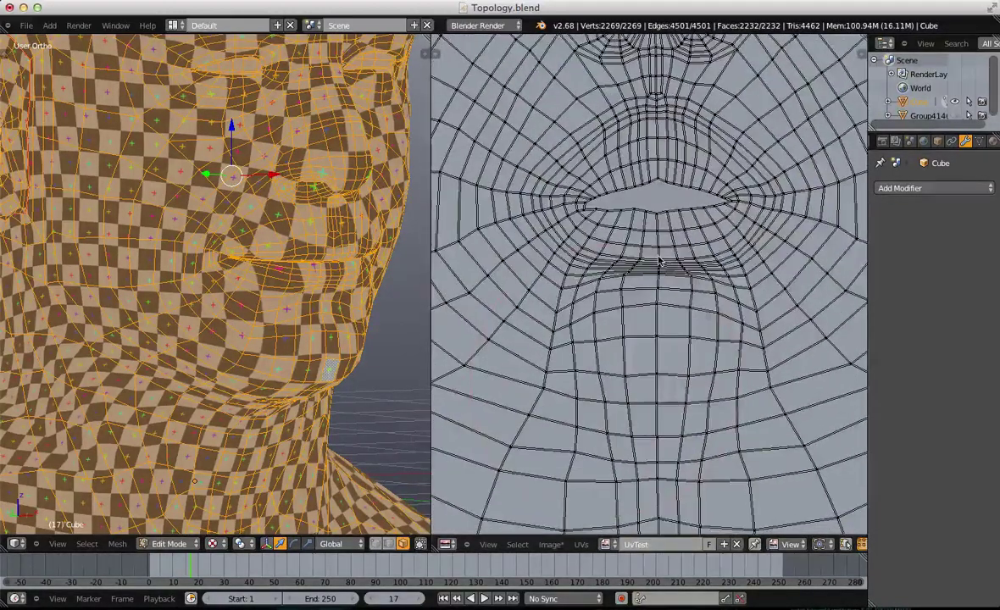
click(659, 262)
click(654, 290)
drag(637, 305, 611, 256)
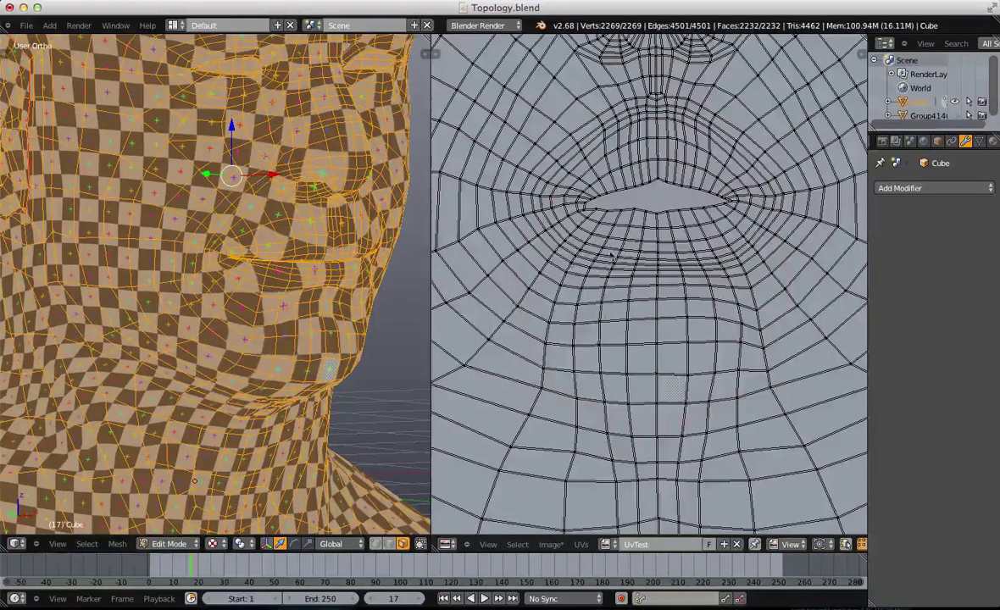
drag(736, 289, 529, 275)
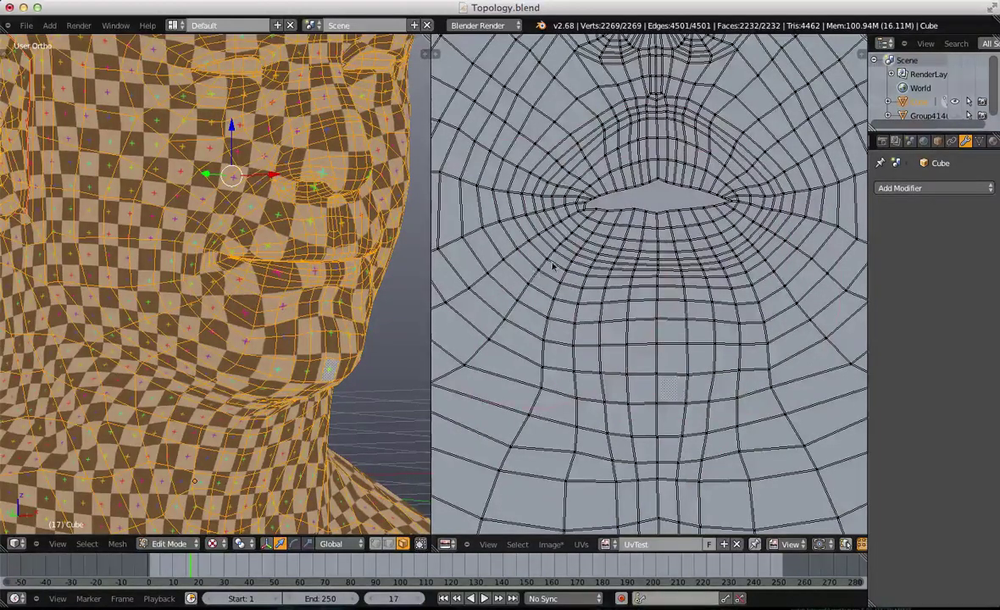
Step: Examine the grid on the front of the head in Object Mode, then in Edit Mode with the whole mesh selected
scroll(54, 315, down, 3)
key(Tab)
scroll(317, 359, down, 2)
middle_drag(317, 360, 63, 270)
scroll(153, 264, up, 3)
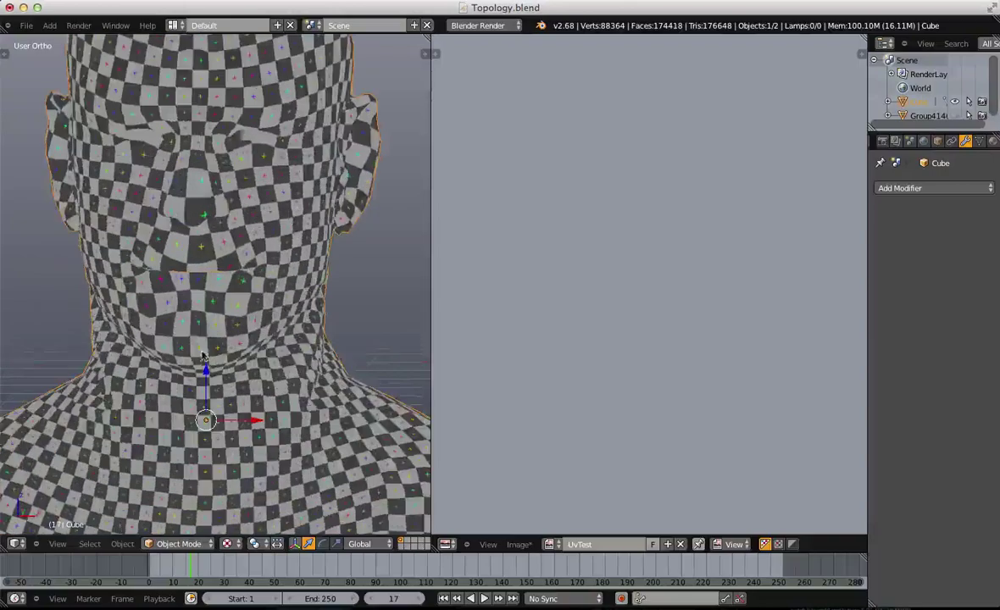
key(Tab)
key(Tab)
key(Tab)
key(a)
scroll(195, 314, up, 2)
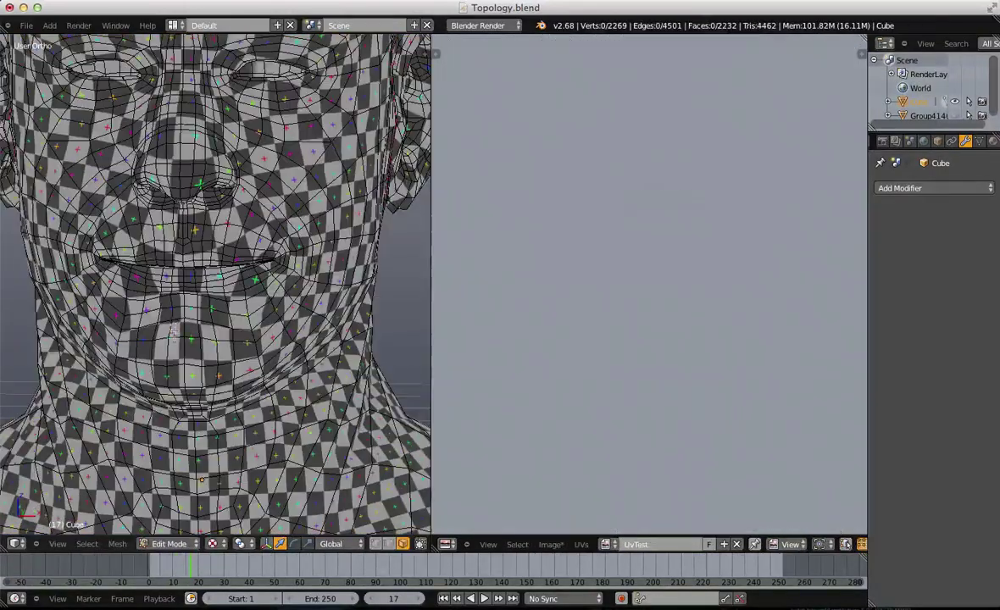
right_click(173, 330)
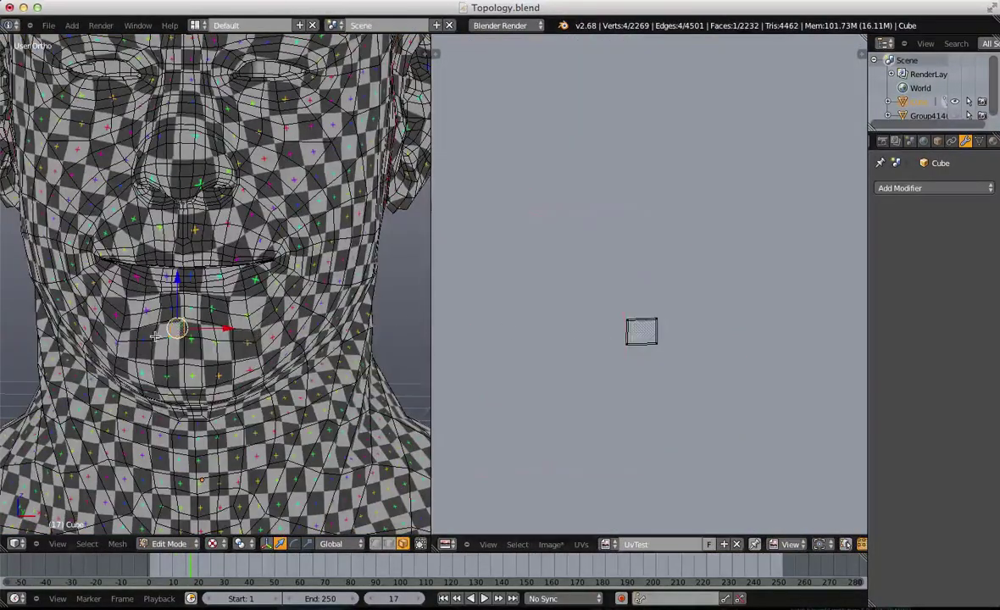
key(a)
key(a)
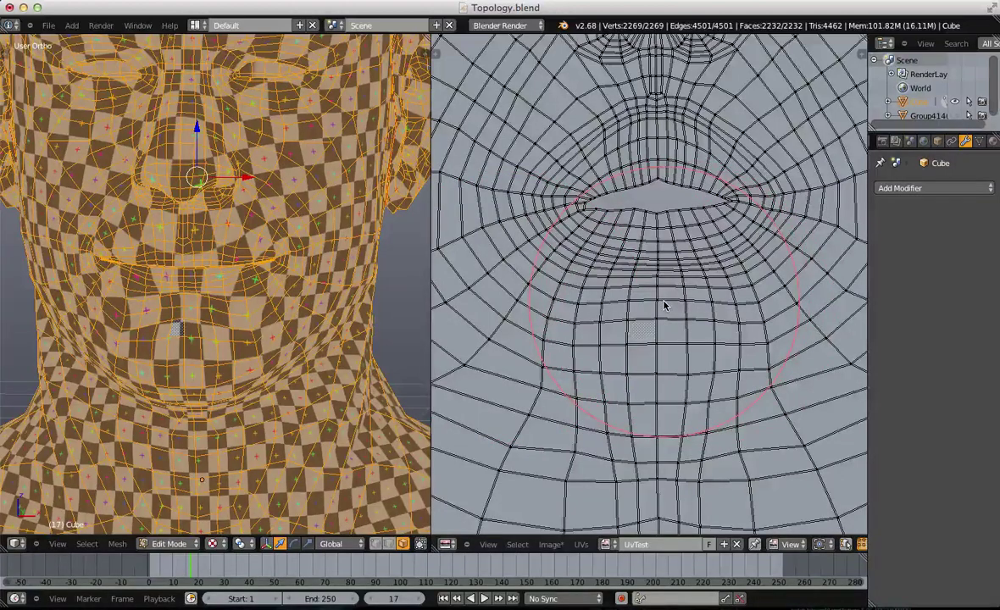
Step: Turn off UV Sculpt and adjust the UVs below the lower lip with proportional scaling around the centreline vertex
click(581, 545)
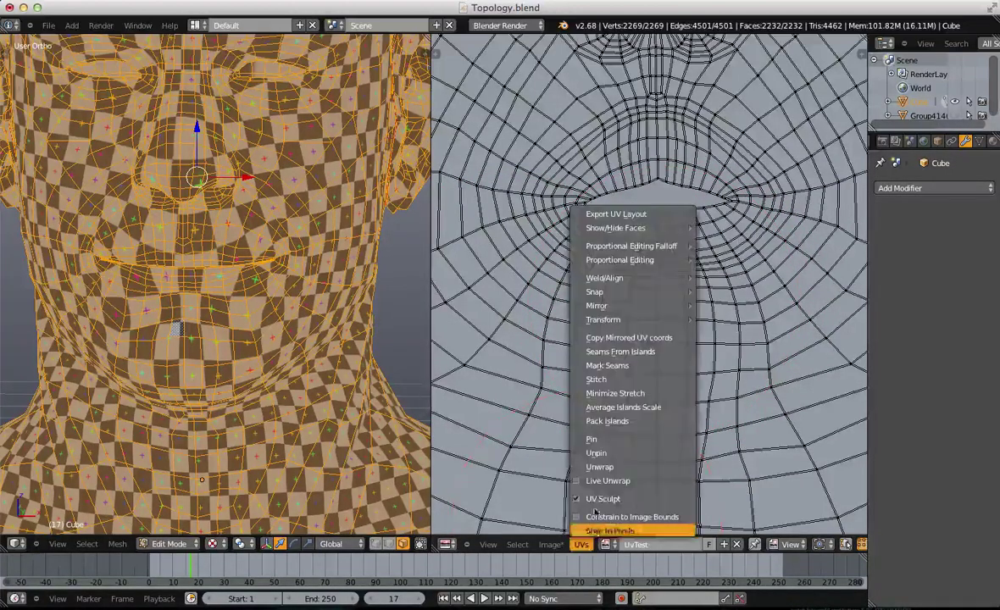
click(589, 500)
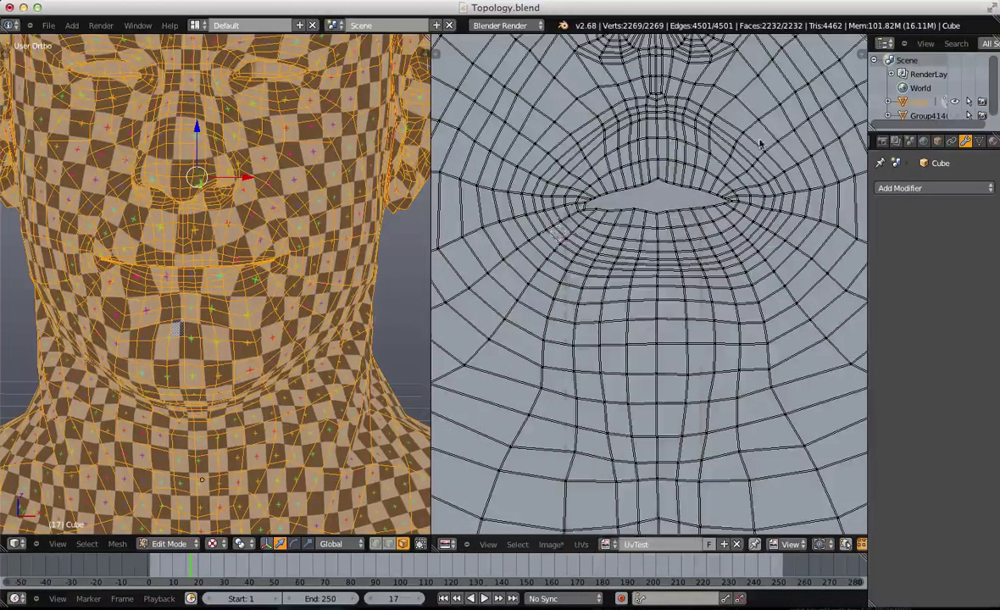
key(g)
click(707, 292)
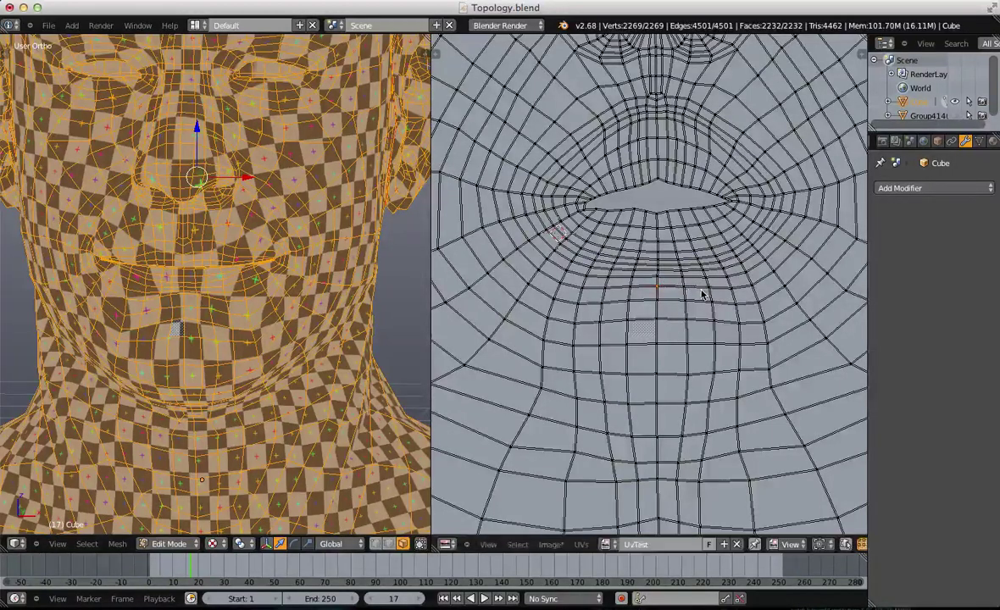
key(s)
scroll(740, 316, down, 8)
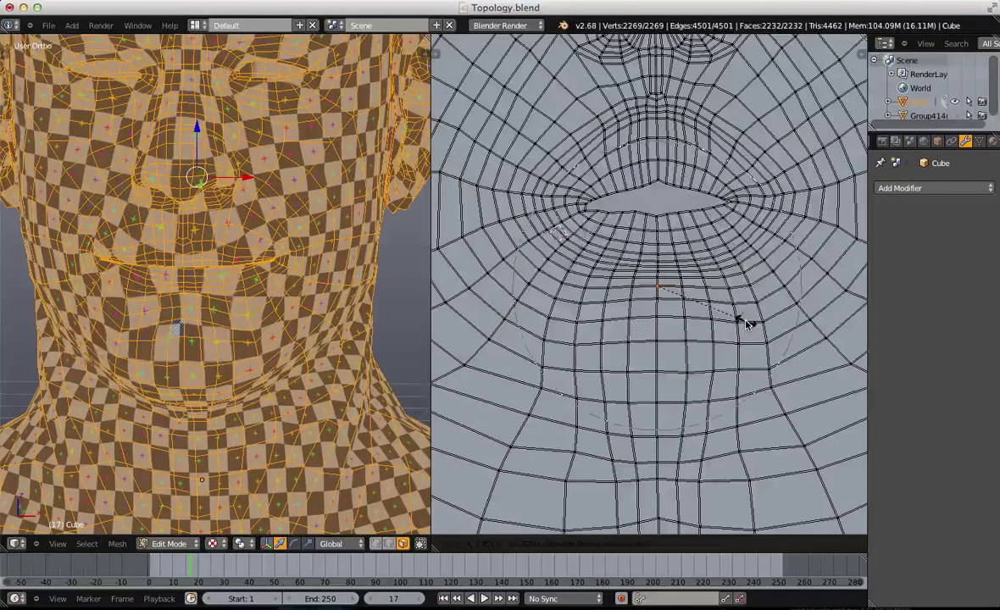
click(741, 317)
key(s)
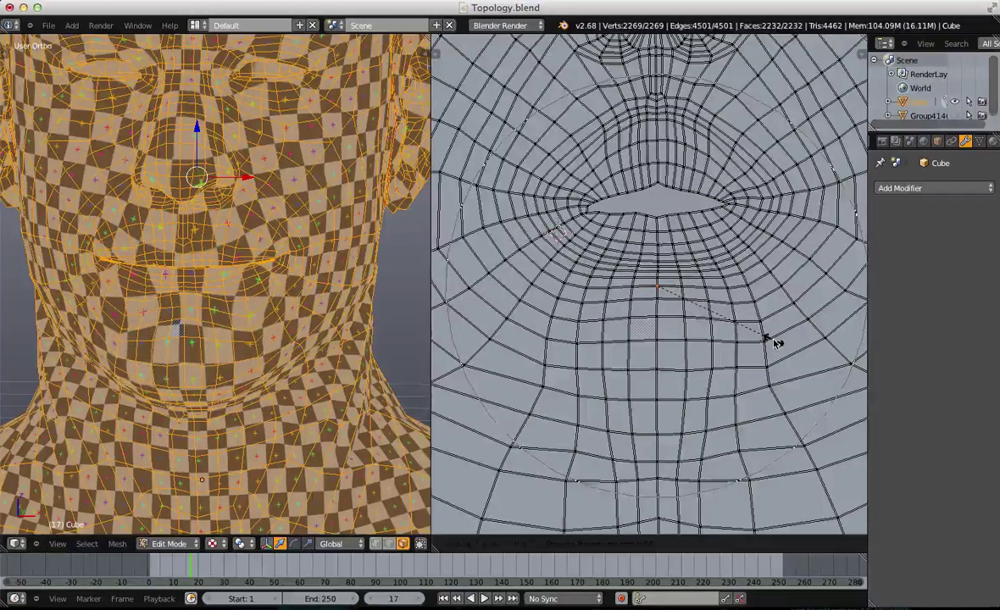
right_click(774, 343)
key(s)
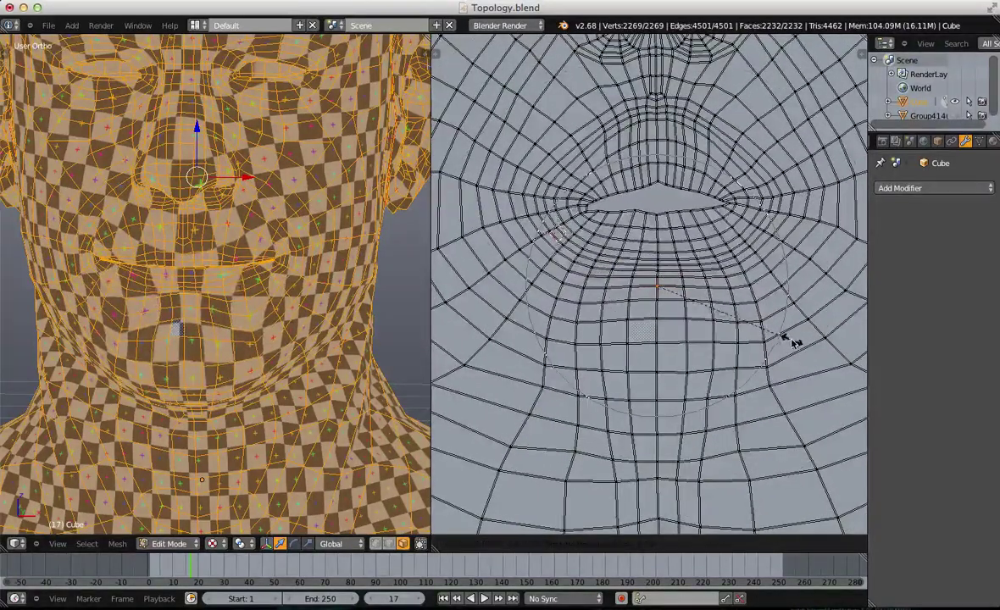
click(789, 339)
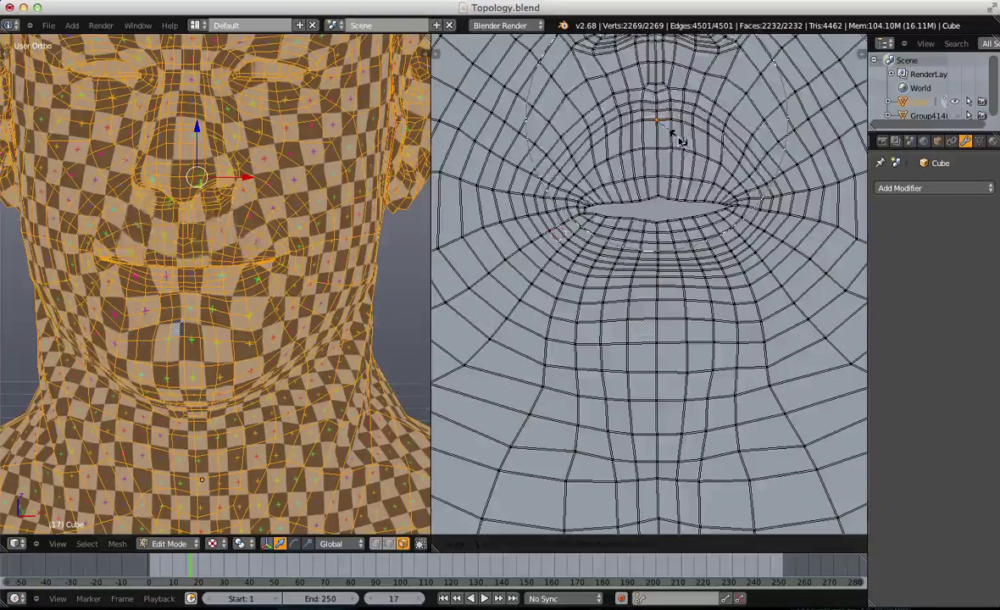
Step: Enlarge the upper lip UVs with proportional editing around the centreline vertex, and check the grid from the side of the head
key(g)
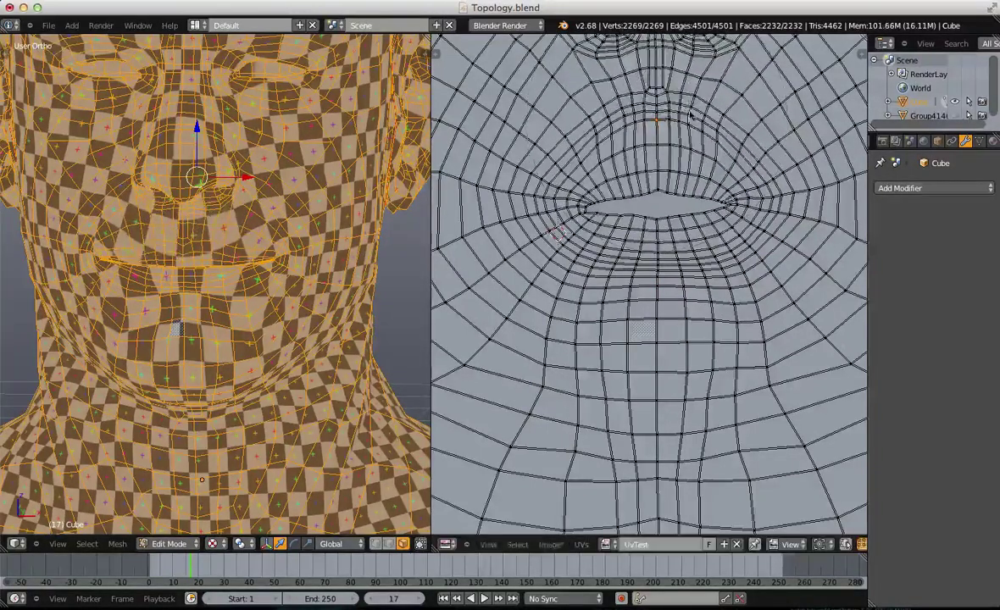
click(709, 107)
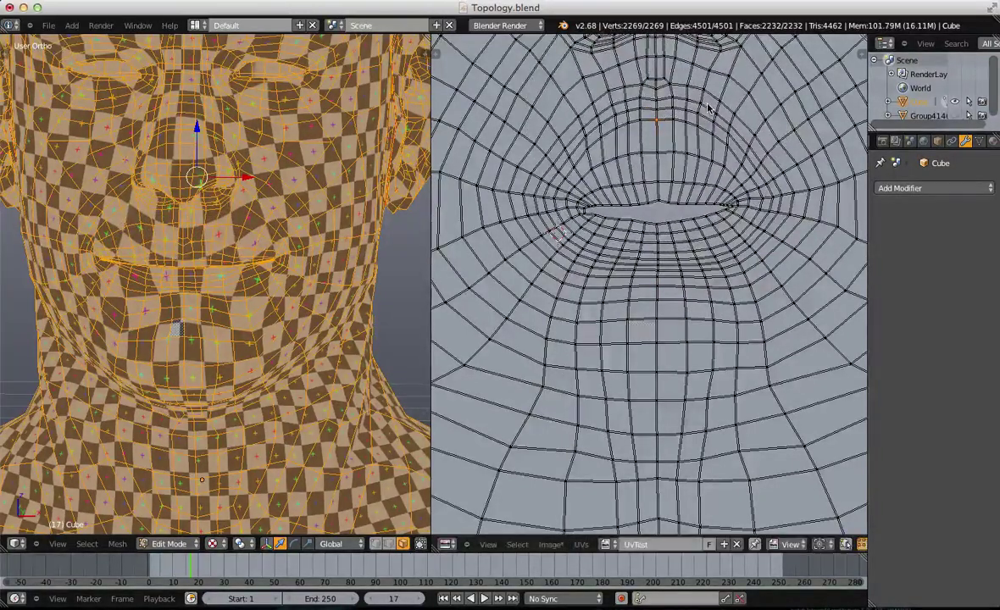
scroll(710, 108, down, 3)
key(g)
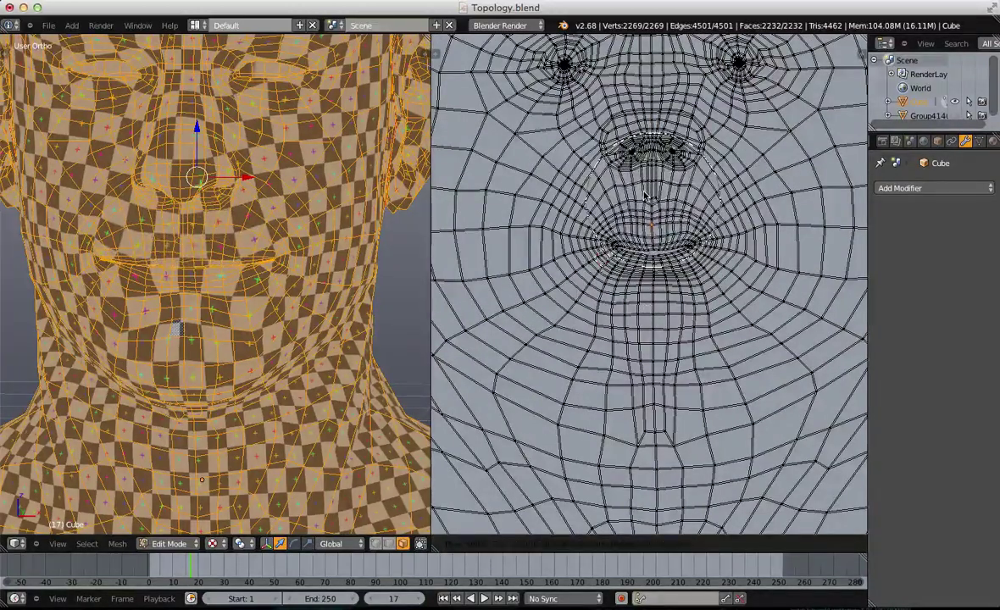
click(646, 197)
key(a)
scroll(339, 203, down, 2)
middle_drag(327, 204, 410, 193)
key(a)
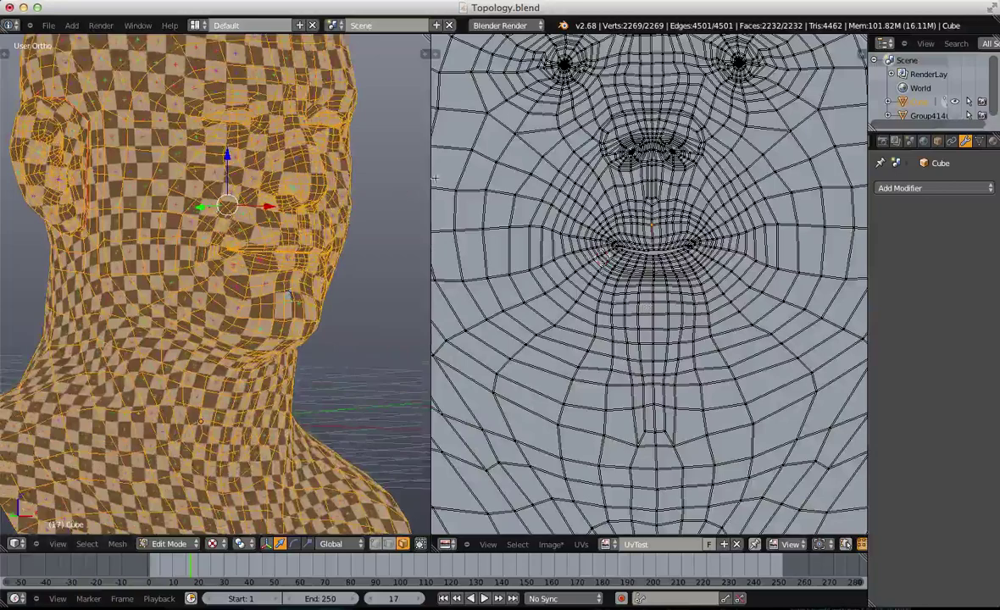
Step: Enlarge the nose UVs with proportional scaling around the centreline vertex above the nostrils, and check the grid around the head
scroll(678, 153, up, 2)
right_click(636, 115)
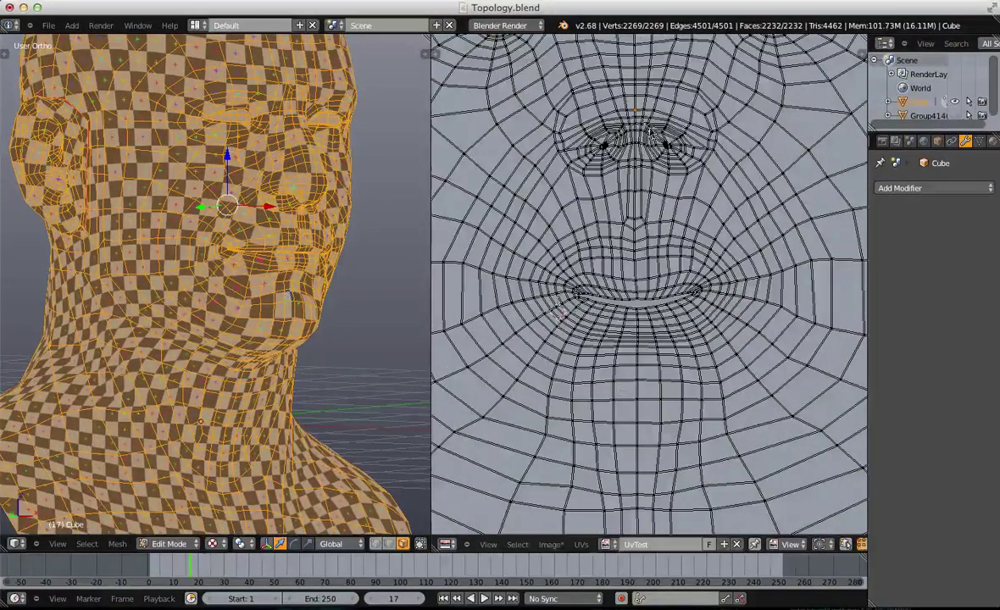
key(s)
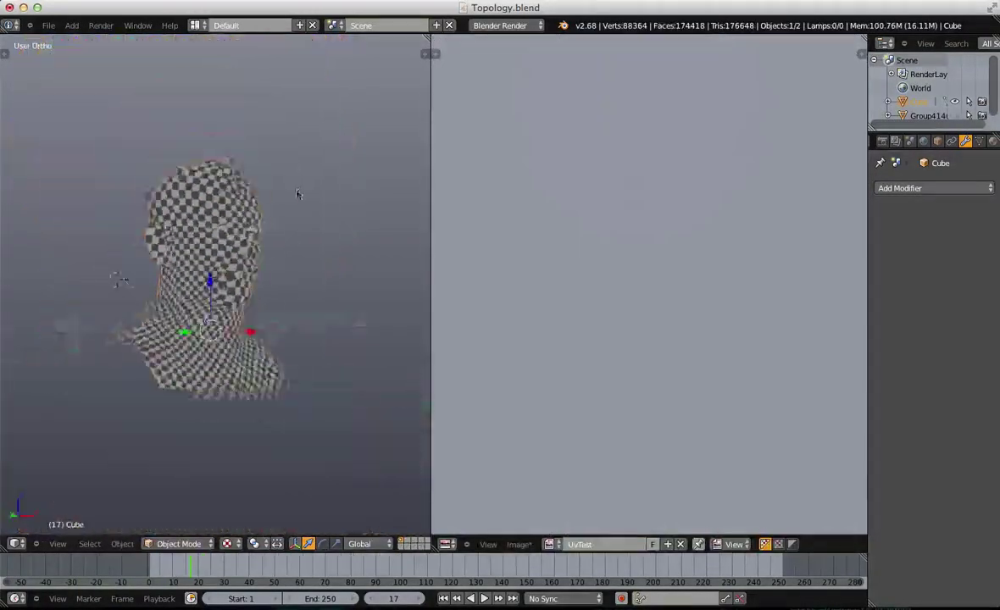
middle_drag(296, 191, 315, 281)
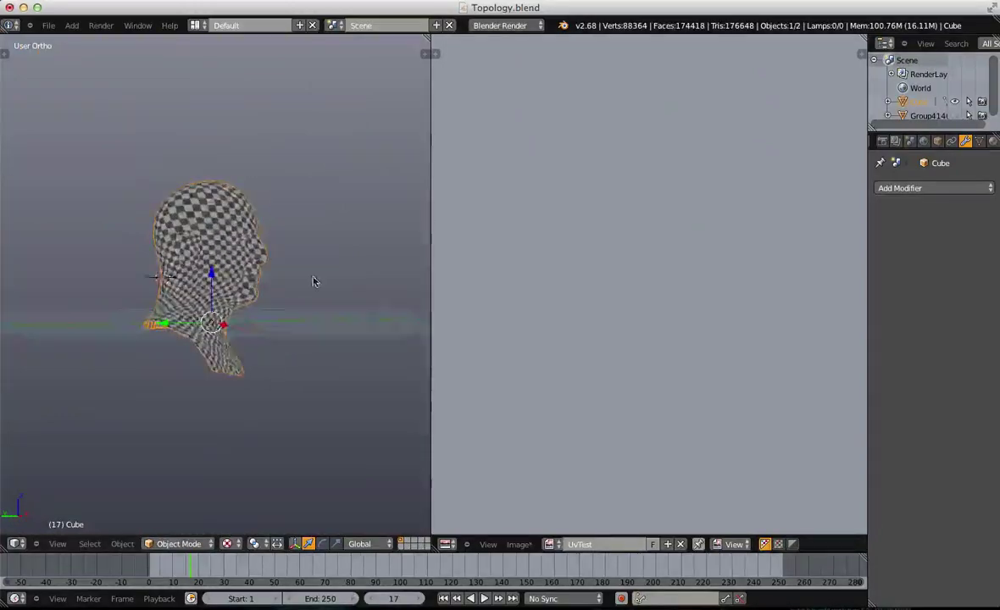
scroll(315, 282, up, 4)
middle_drag(149, 218, 104, 276)
key(Tab)
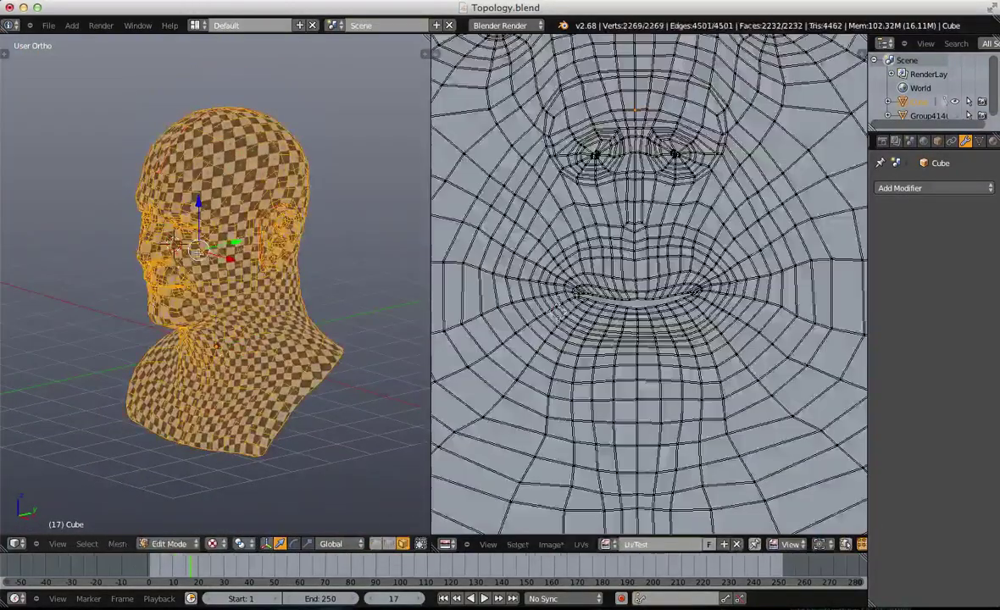
key(a)
scroll(233, 366, down, 3)
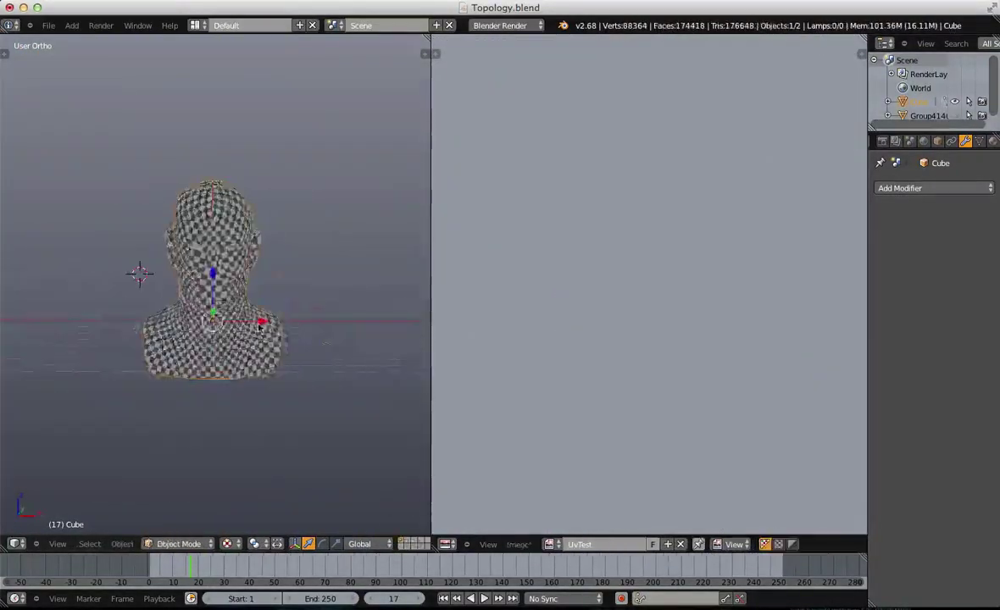
middle_drag(195, 339, 169, 339)
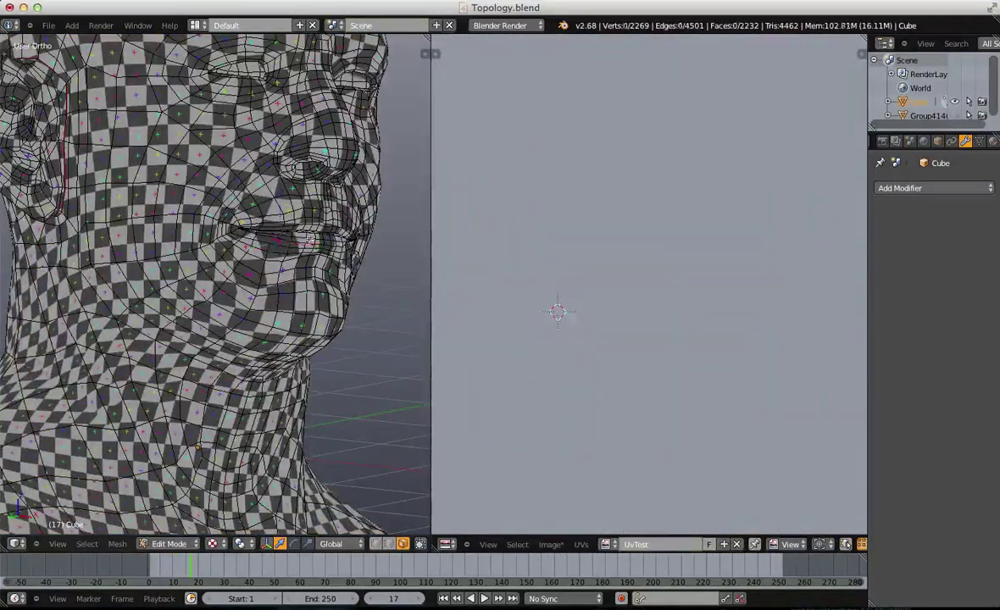
Step: Enlarge the UVs around one mouth corner with proportional scaling from the cheek vertex just beside it
key(a)
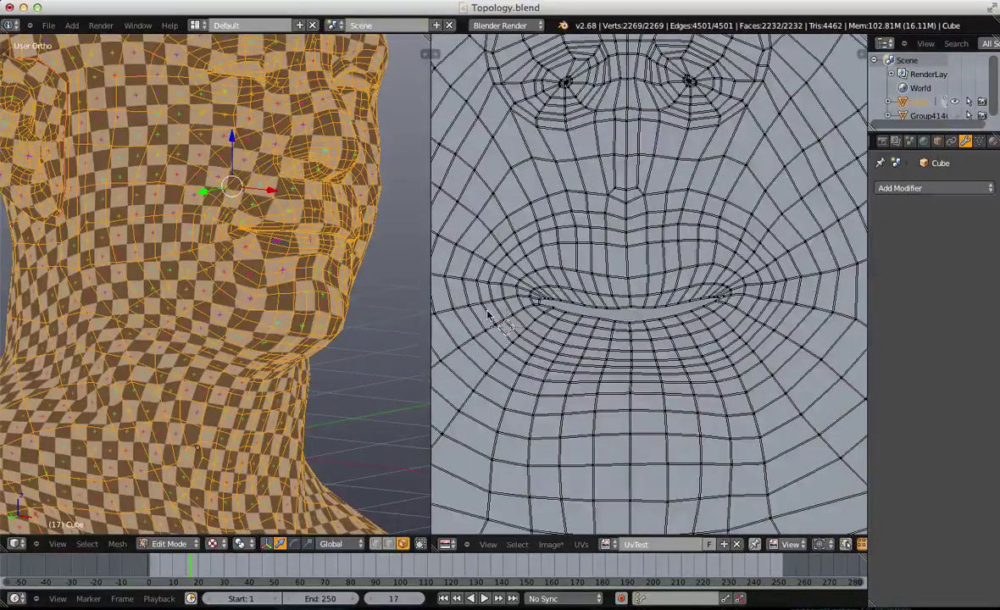
key(s)
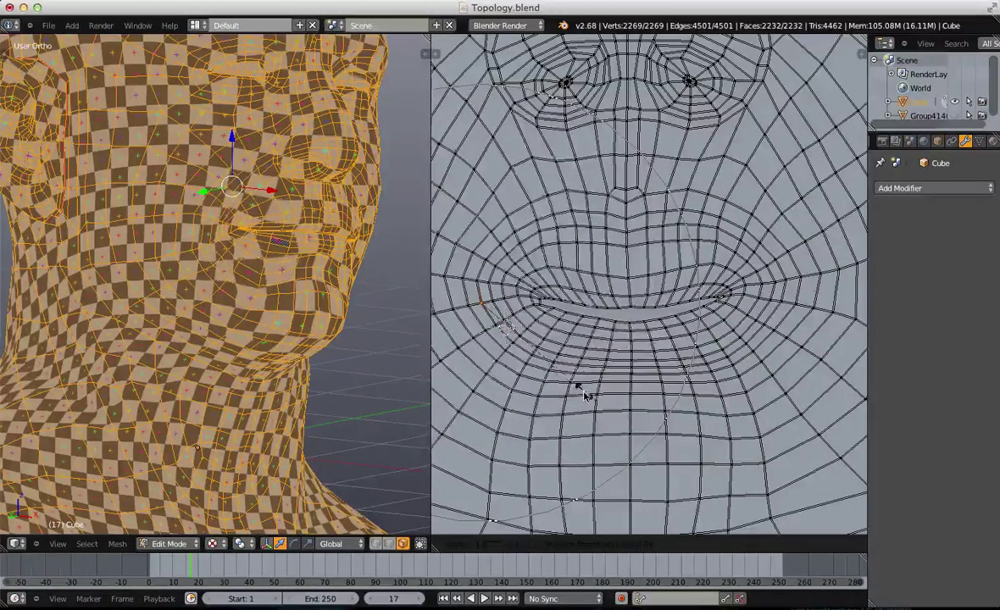
click(599, 402)
Step: Examine the grid over the face, skull, neck and shoulders from several angles in Object Mode
key(Tab)
scroll(167, 277, down, 6)
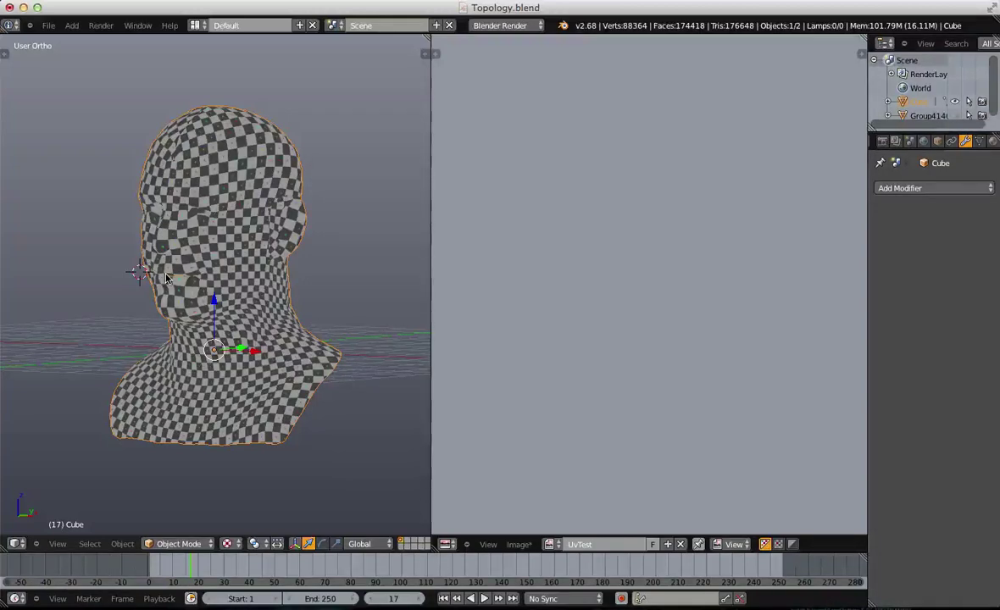
key(Tab)
scroll(158, 274, down, 2)
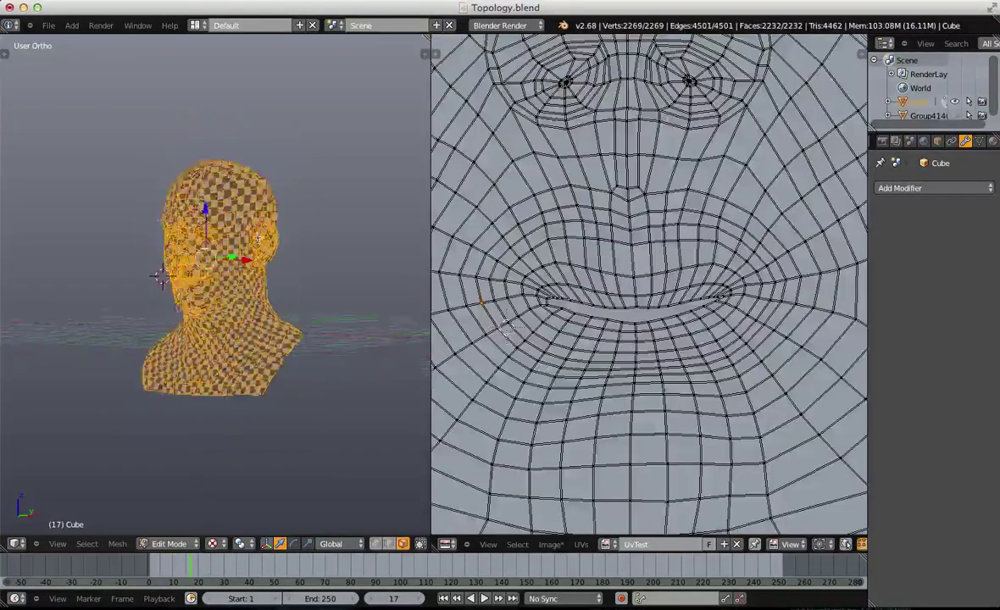
key(a)
scroll(159, 275, down, 2)
middle_drag(159, 275, 78, 309)
key(Tab)
scroll(172, 280, up, 4)
scroll(184, 273, down, 4)
middle_drag(183, 273, 177, 404)
scroll(300, 317, up, 4)
scroll(285, 327, down, 2)
scroll(285, 327, down, 3)
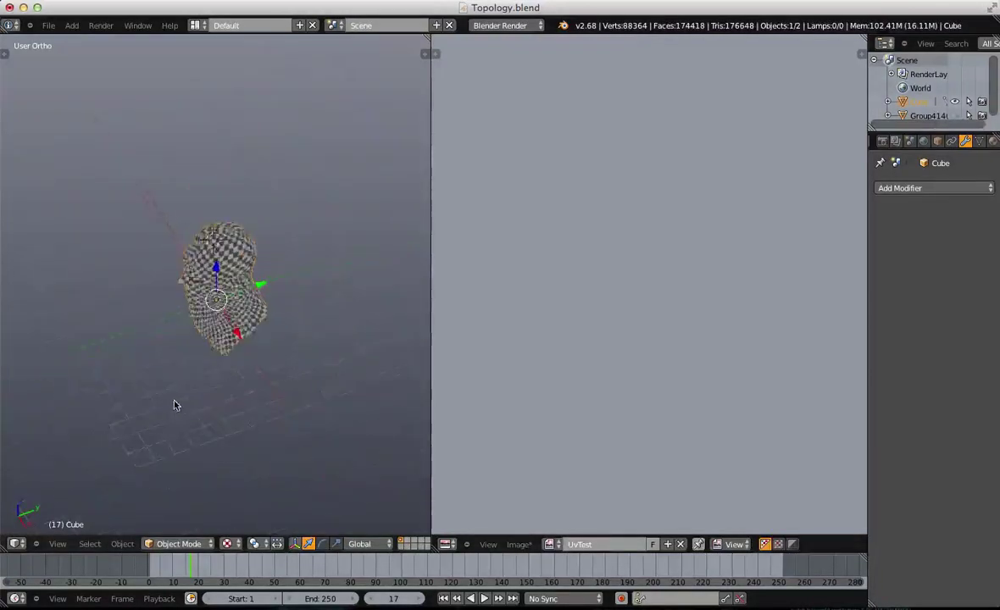
scroll(130, 399, up, 3)
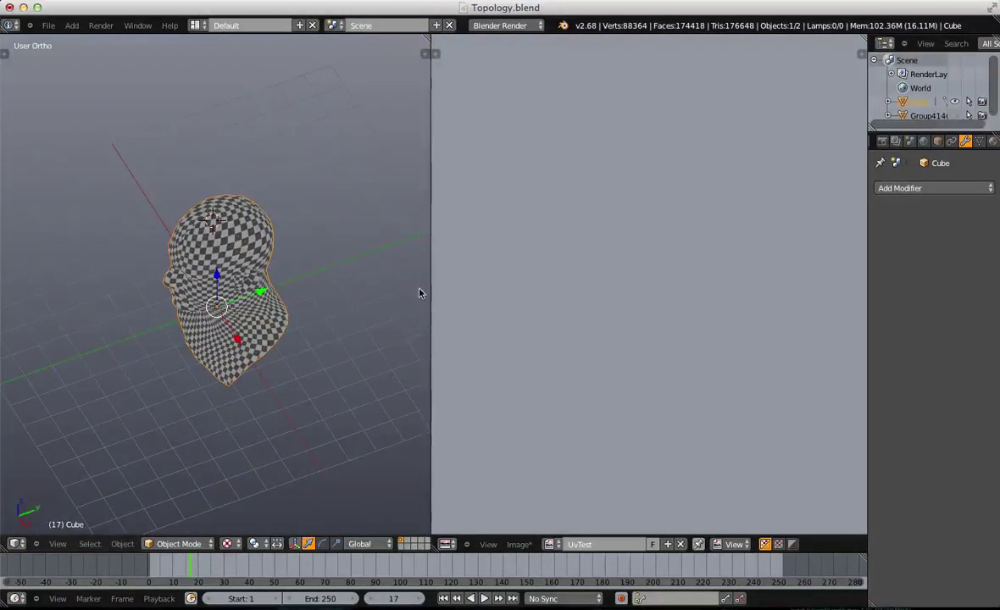
middle_drag(341, 306, 387, 258)
scroll(386, 257, up, 3)
key(a)
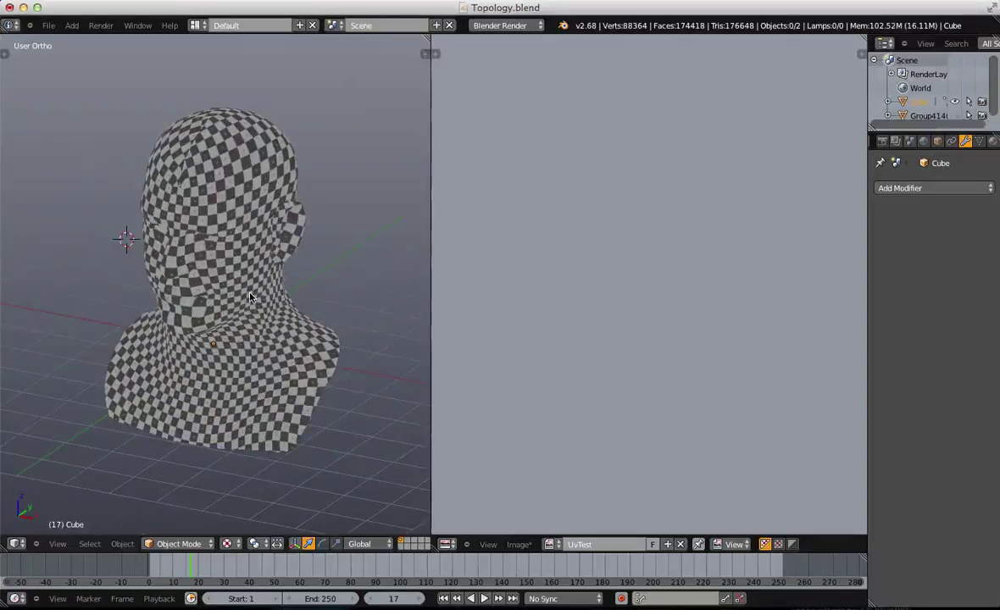
Step: Save the scene as a new incremented version named Topology1.blend in the Bruce folder
key(ctrl+shift+s)
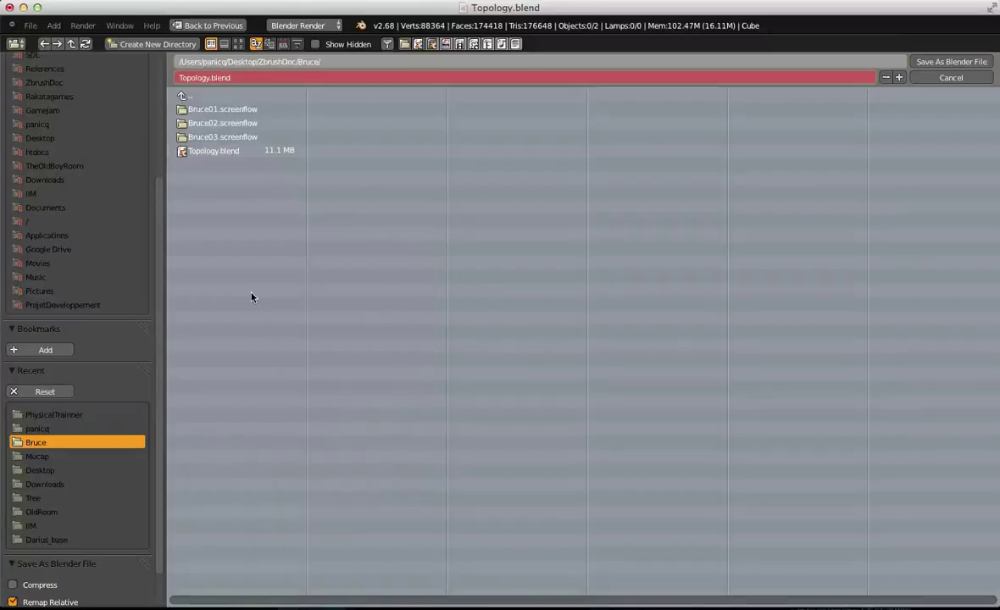
key(KP_Add)
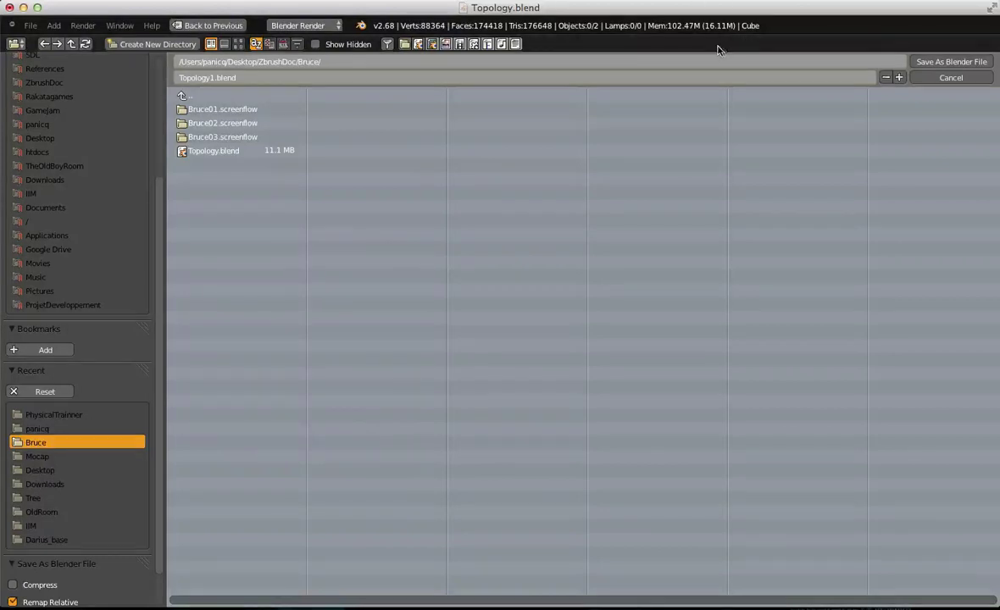
click(941, 61)
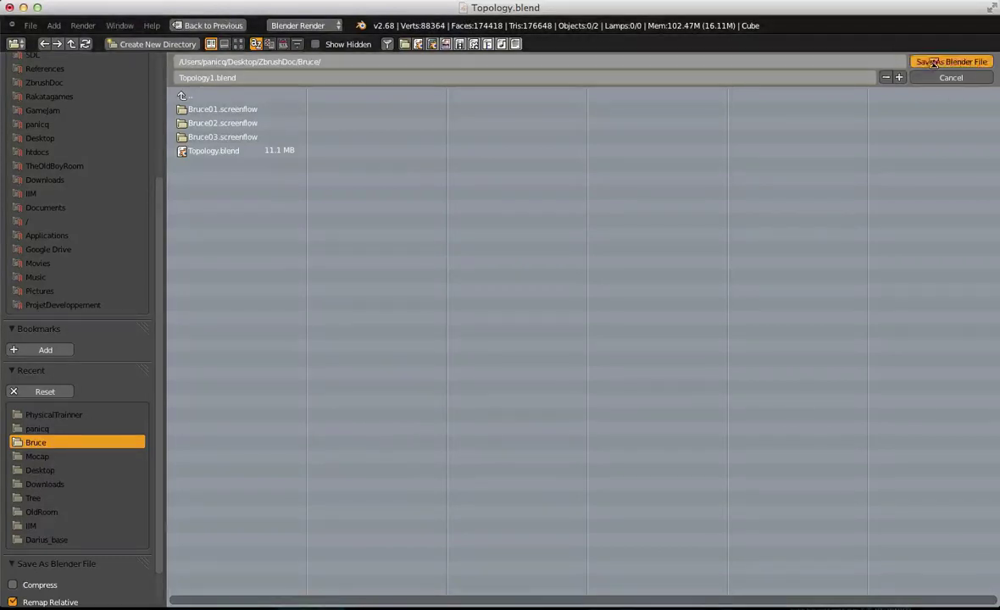
Step: Select the head, inspect its wireframe, and restore the textured display
key(a)
scroll(217, 241, down, 3)
key(z)
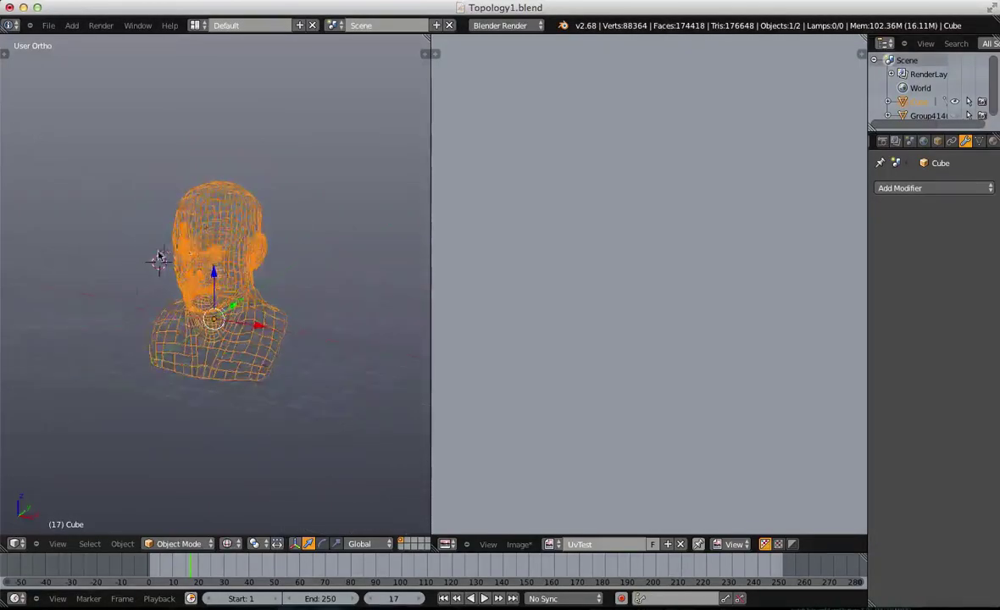
key(z)
mouse_move(217, 242)
middle_down()
mouse_move(327, 182)
mouse_move(217, 236)
mouse_move(223, 223)
middle_up()
key(alt+z)
scroll(217, 236, up, 3)
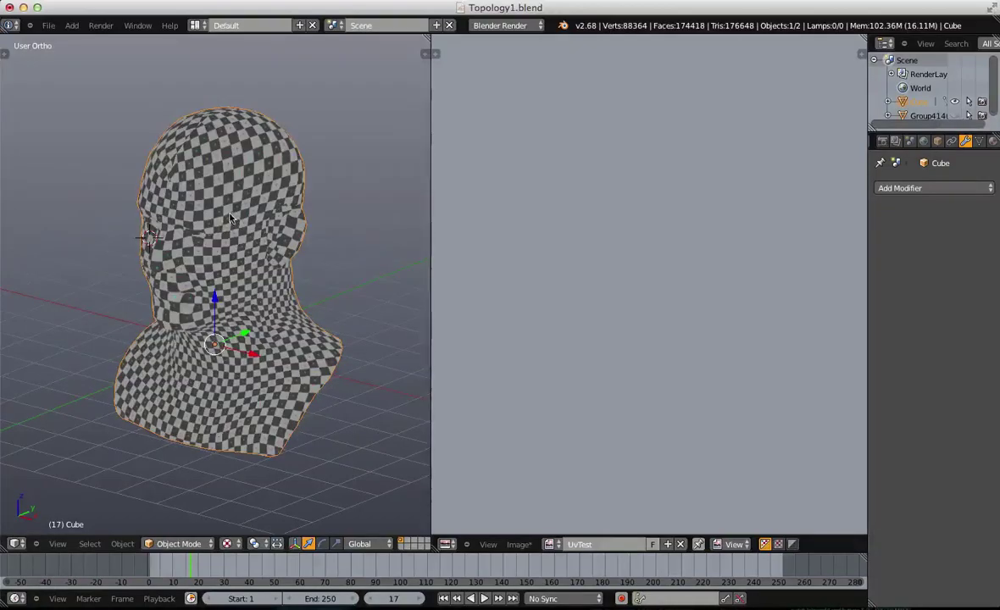
Step: Select the whole mesh in Edit Mode and move all its UV islands onto the UVTest image
key(Tab)
key(a)
scroll(723, 361, down, 6)
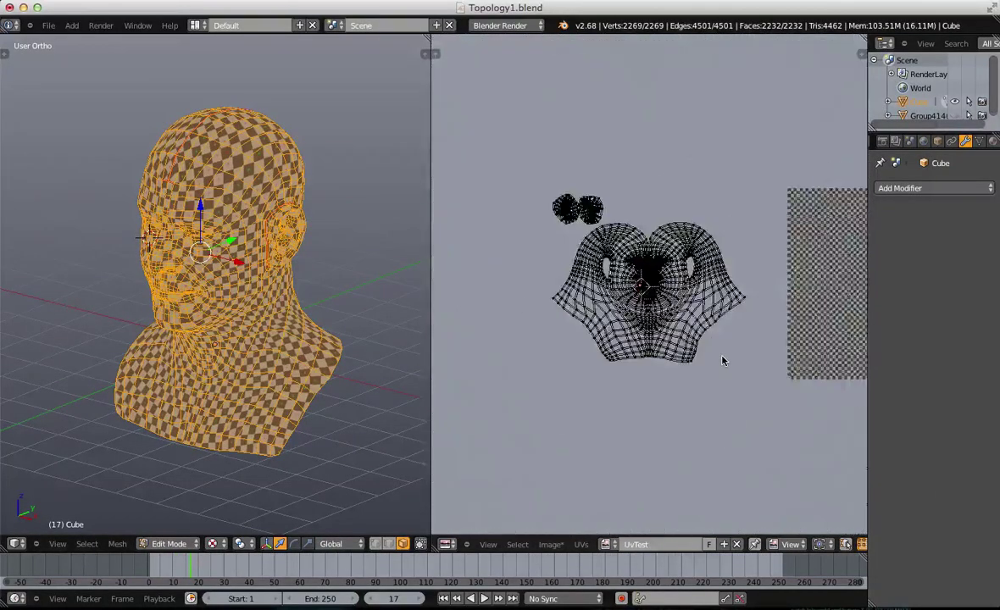
key(a)
scroll(723, 361, up, 2)
middle_drag(735, 270, 612, 246)
key(g)
click(936, 219)
middle_drag(711, 274, 461, 276)
key(g)
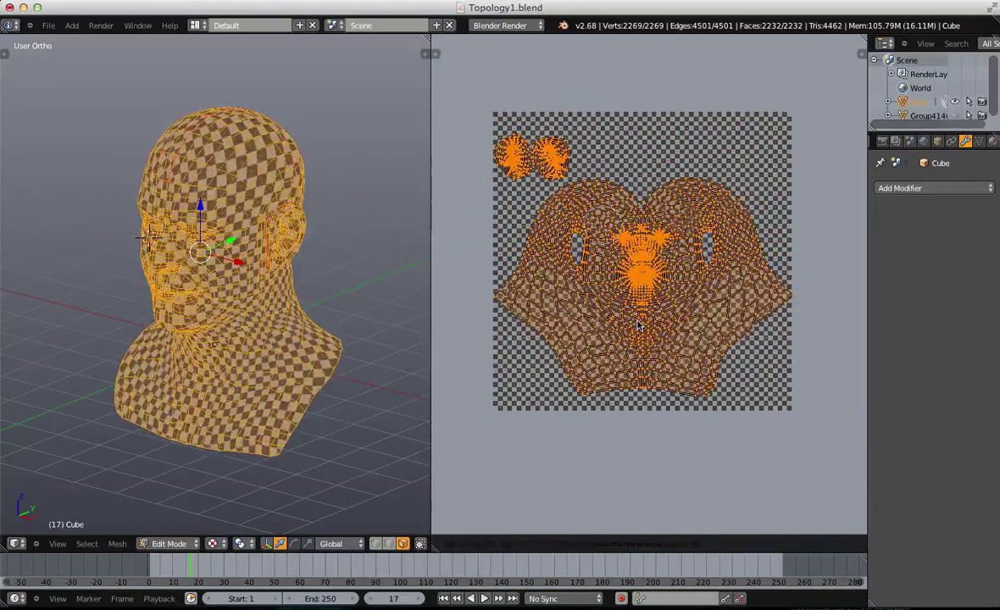
click(637, 325)
Step: Scale the entire UV layout down slightly so that it fits inside the image bounds
scroll(657, 319, up, 1)
key(s)
click(776, 429)
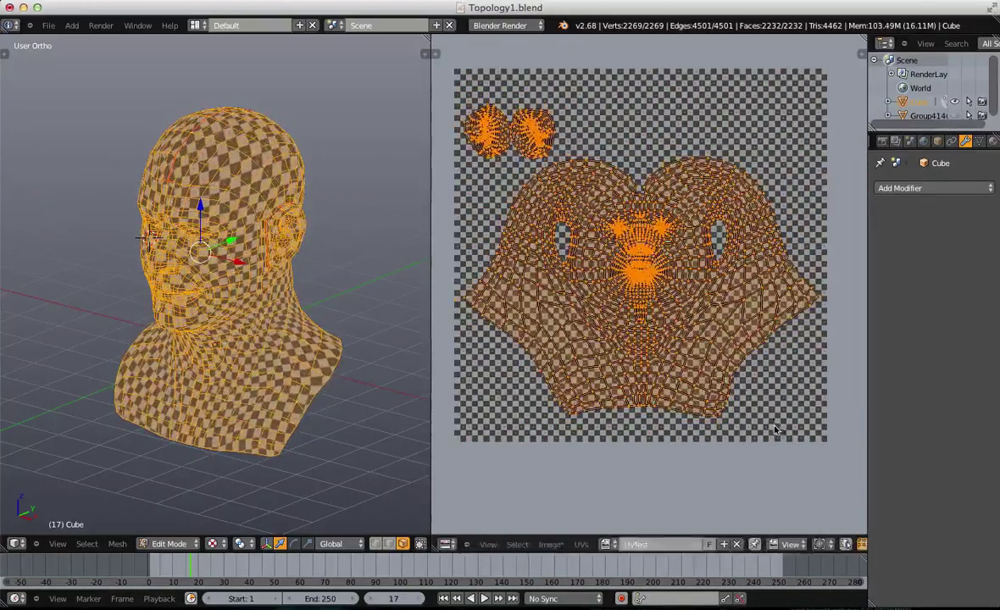
Step: Move the two ear UV islands apart from each other in the free space above the head island
key(a)
key(l)
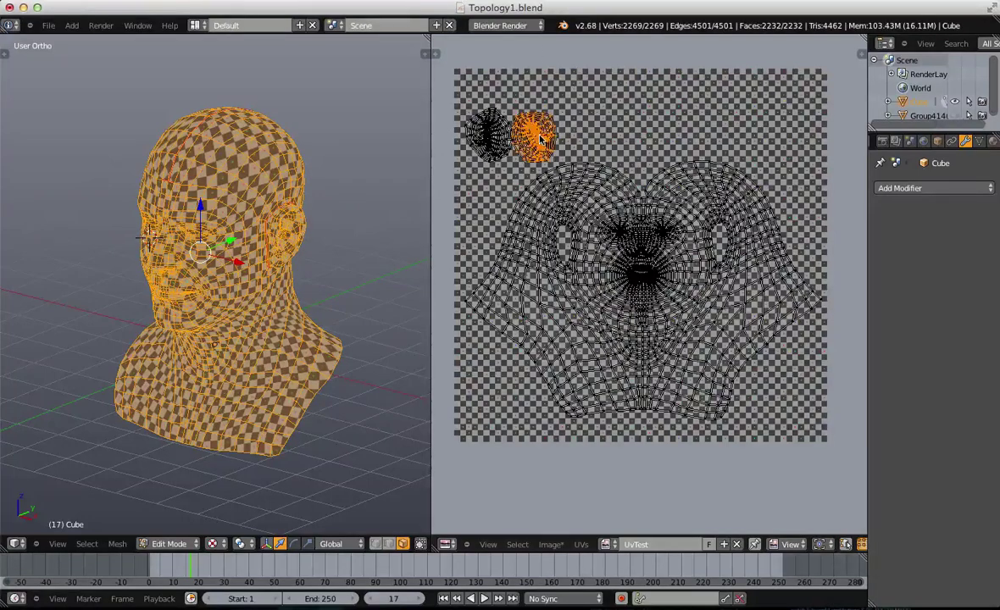
key(g)
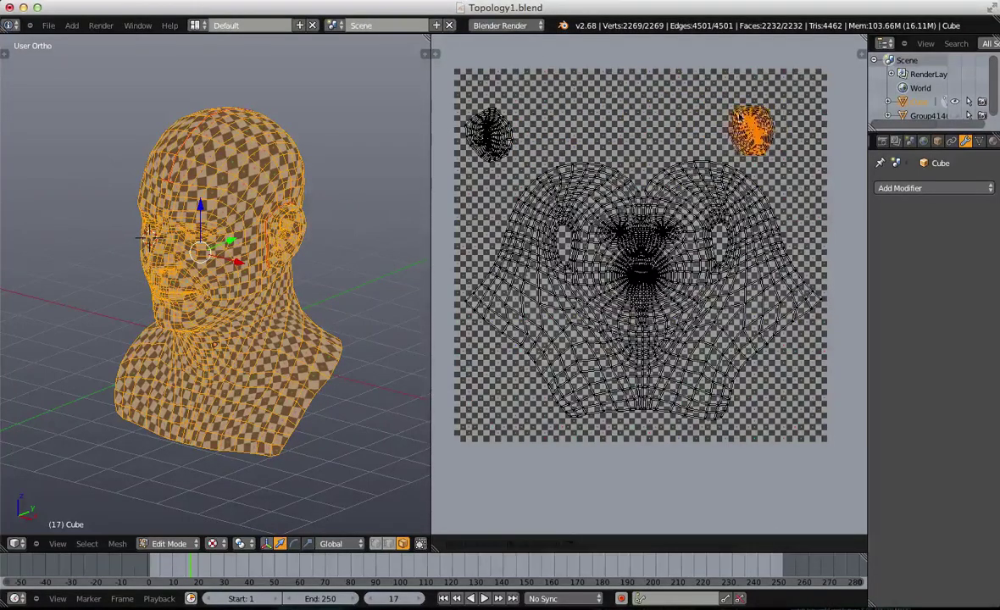
click(651, 126)
key(a)
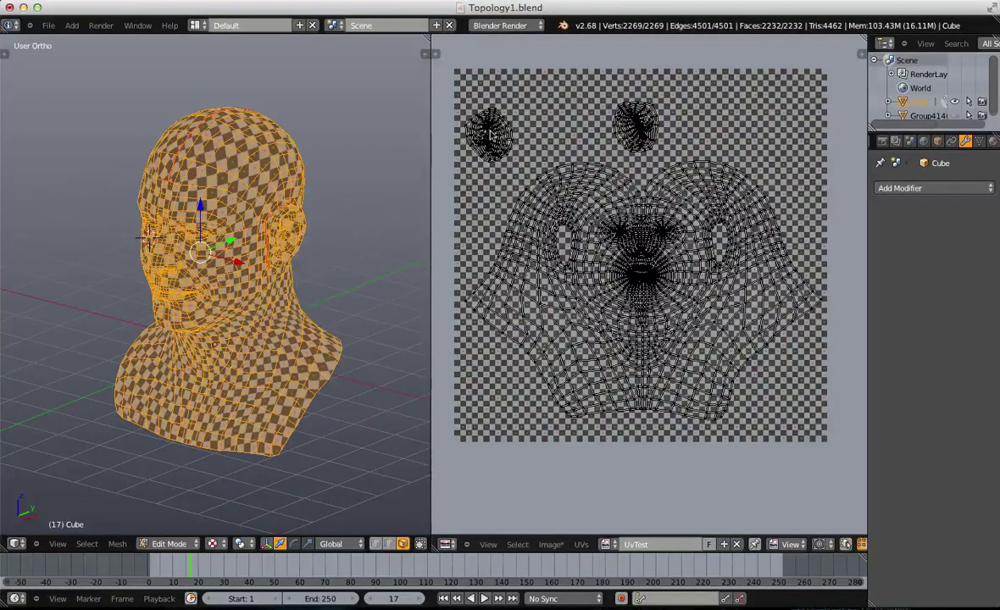
key(l)
key(g)
click(523, 116)
key(a)
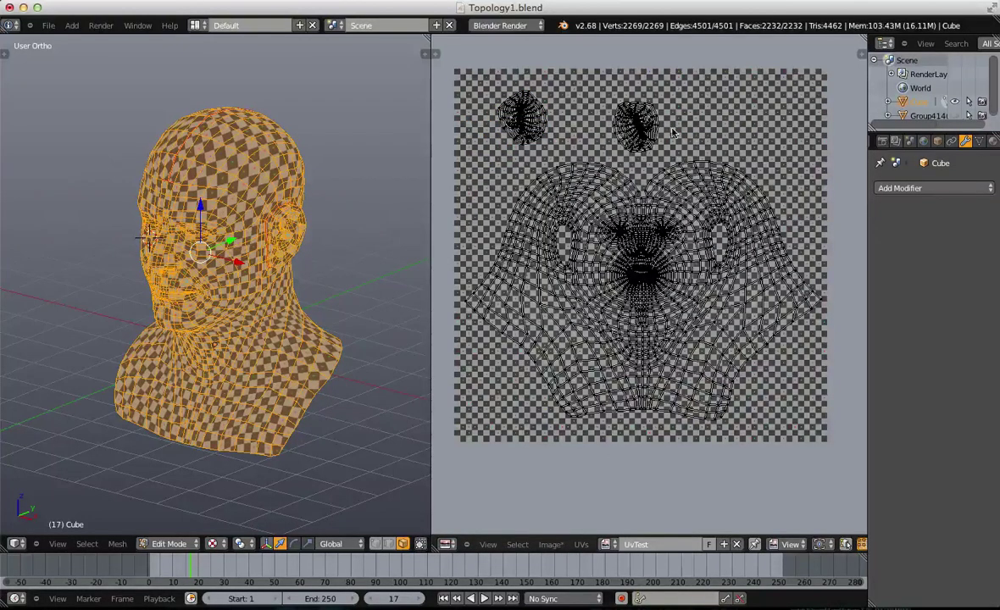
Step: Move the ear island above the centre closer to the other one, level with it, and review the full layout
key(l)
key(g)
click(640, 123)
key(a)
key(a)
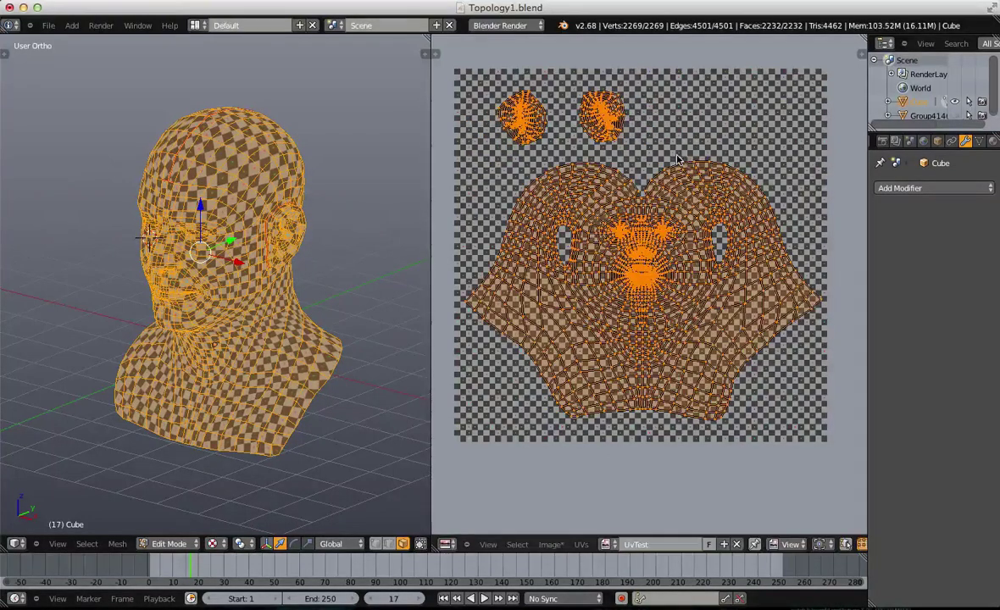
key(a)
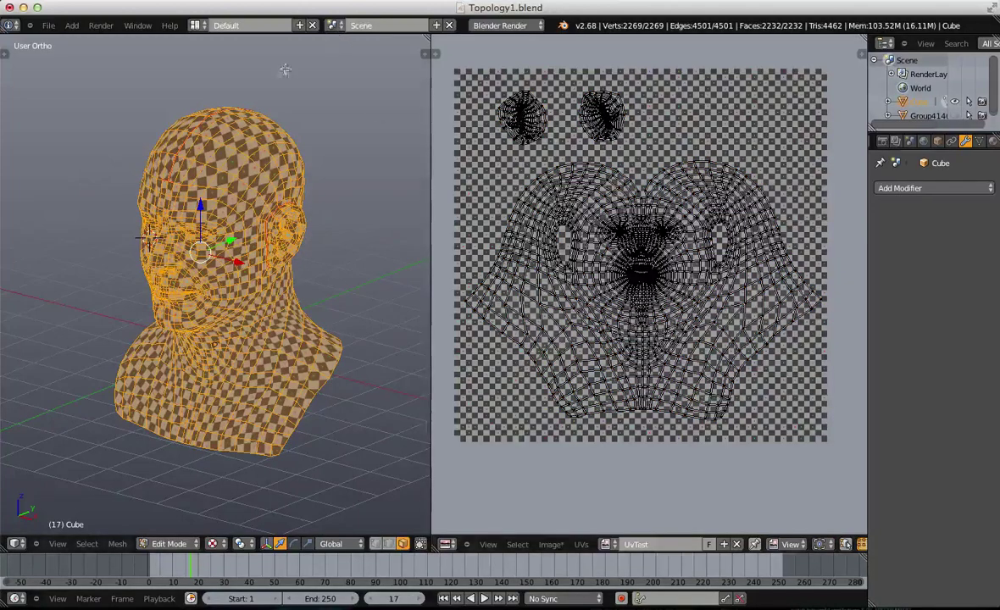
Step: Return to Object Mode and export the head as a Wavefront OBJ file named TopoUV.obj
key(a)
click(50, 26)
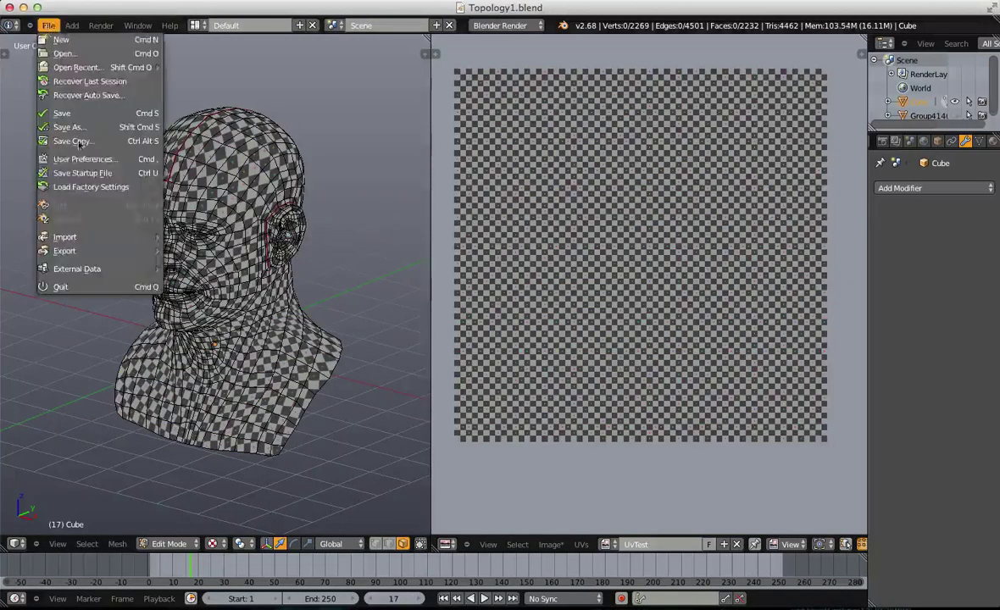
key(Tab)
click(50, 26)
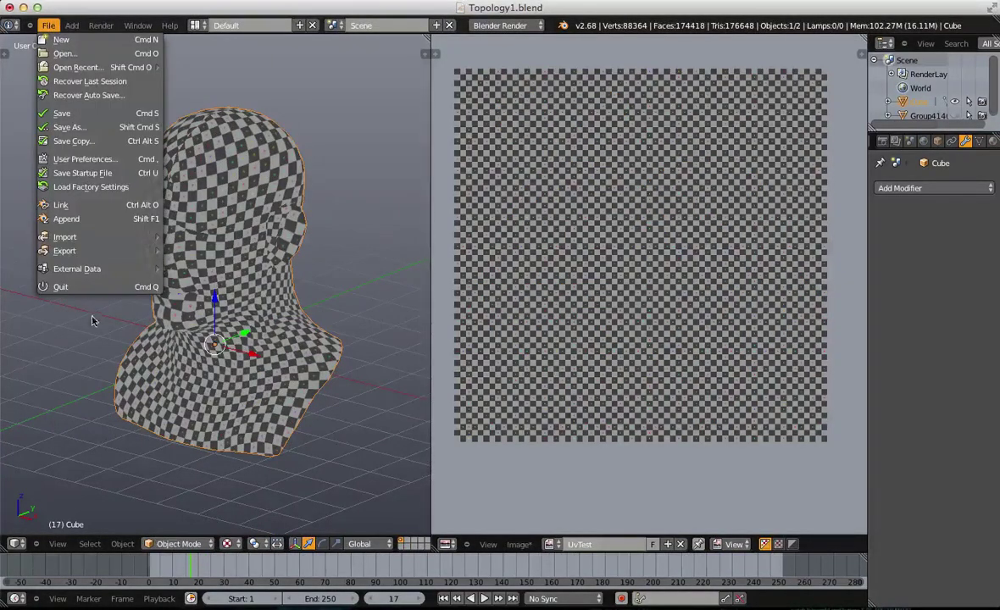
mouse_move(108, 251)
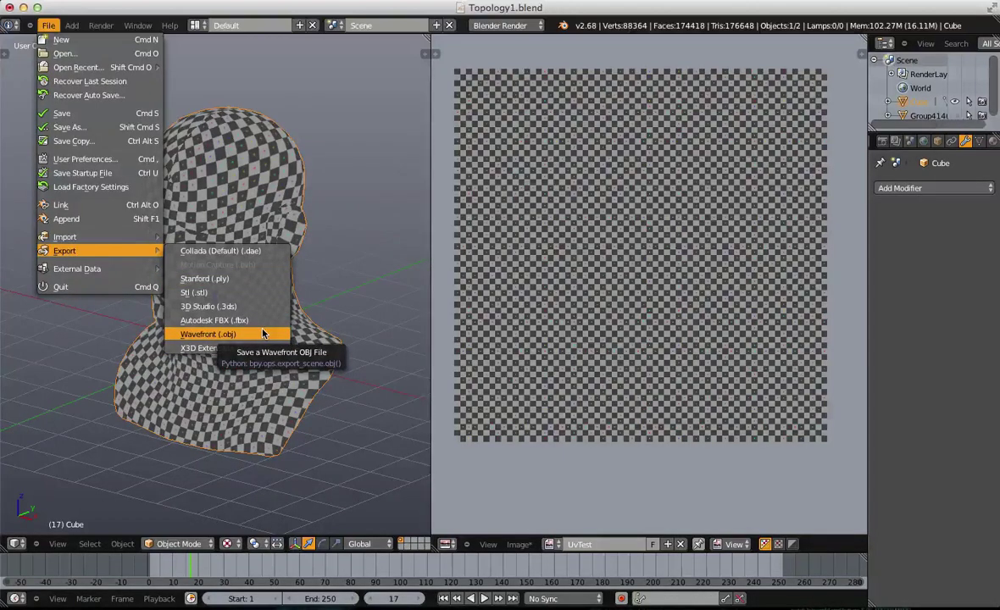
click(264, 334)
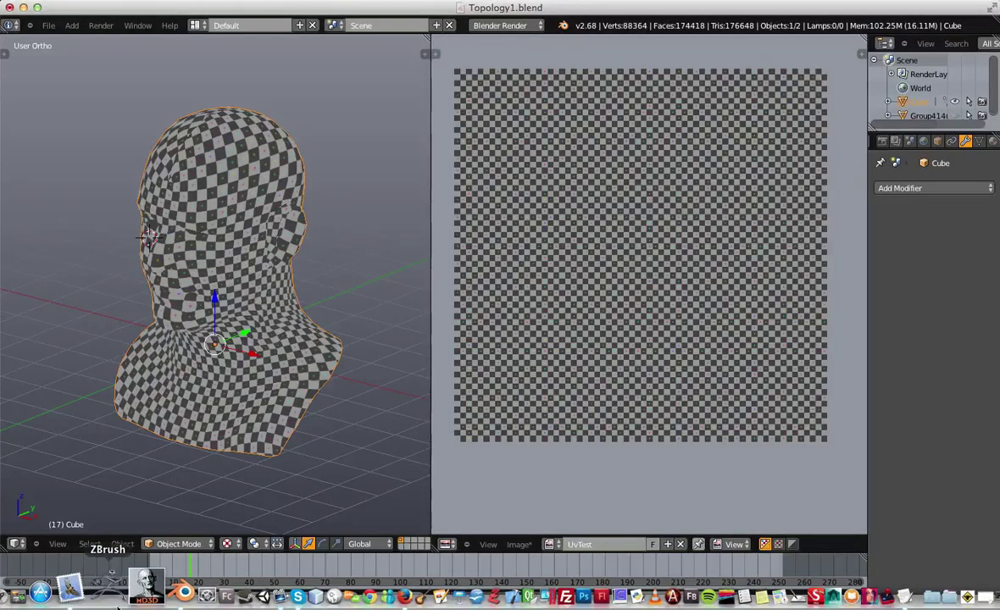
Step: Switch to ZBrush and load the Tuto2.ZTL tool from the Bruce folder
click(99, 545)
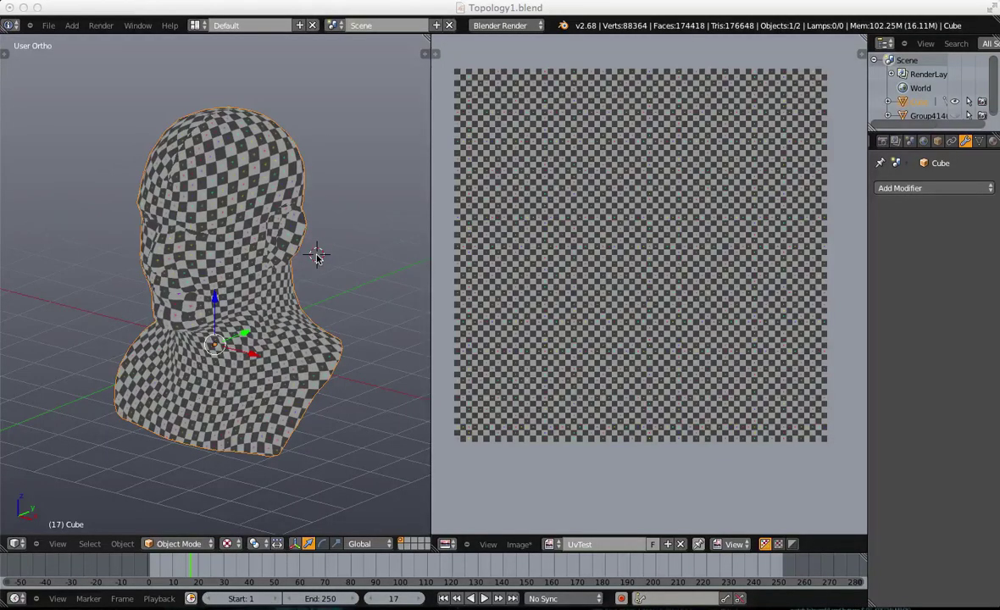
key(super+Tab)
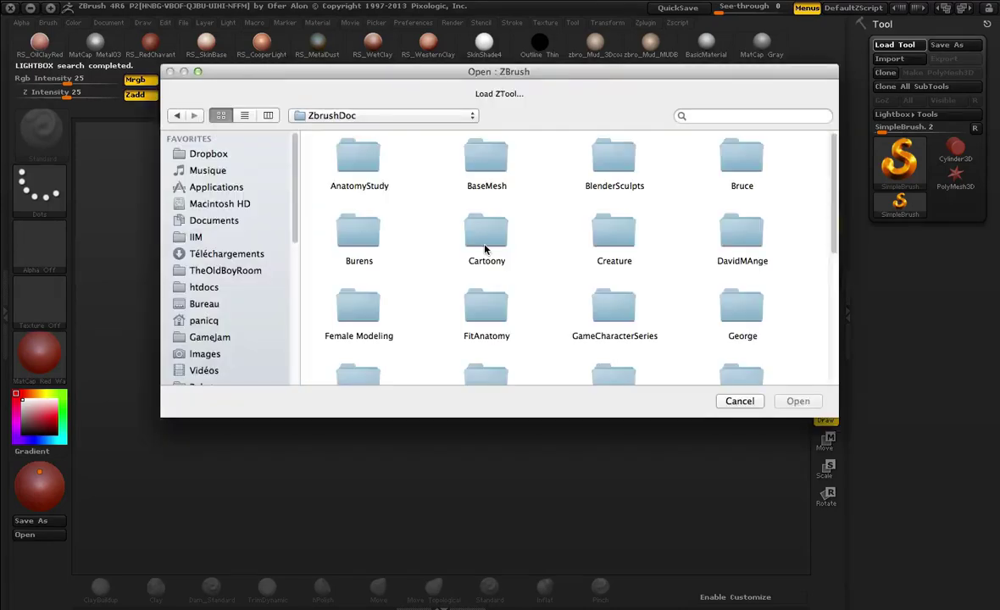
scroll(679, 245, down, 3)
scroll(730, 197, up, 3)
click(749, 167)
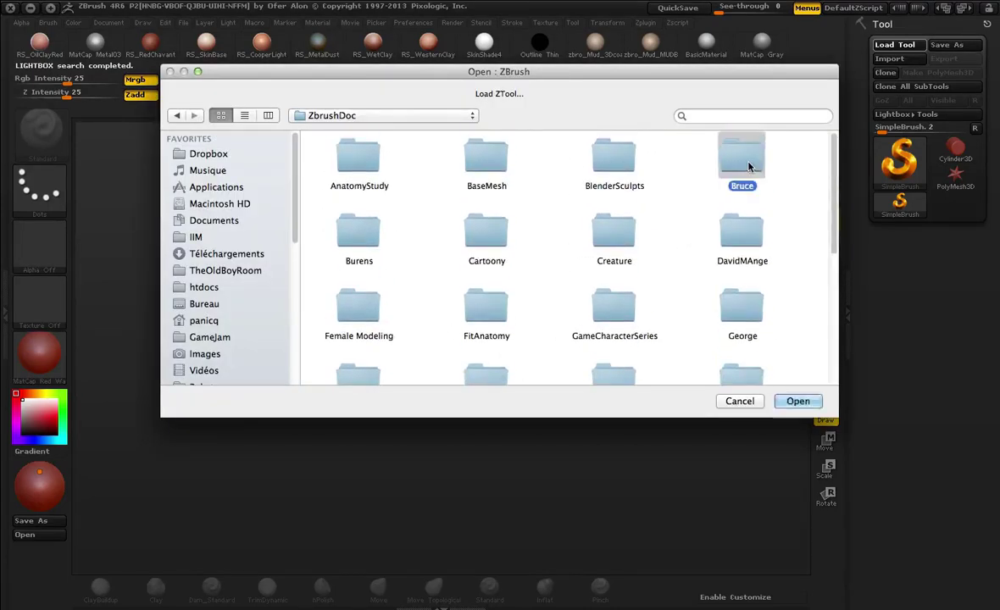
double_click(749, 167)
scroll(688, 255, down, 5)
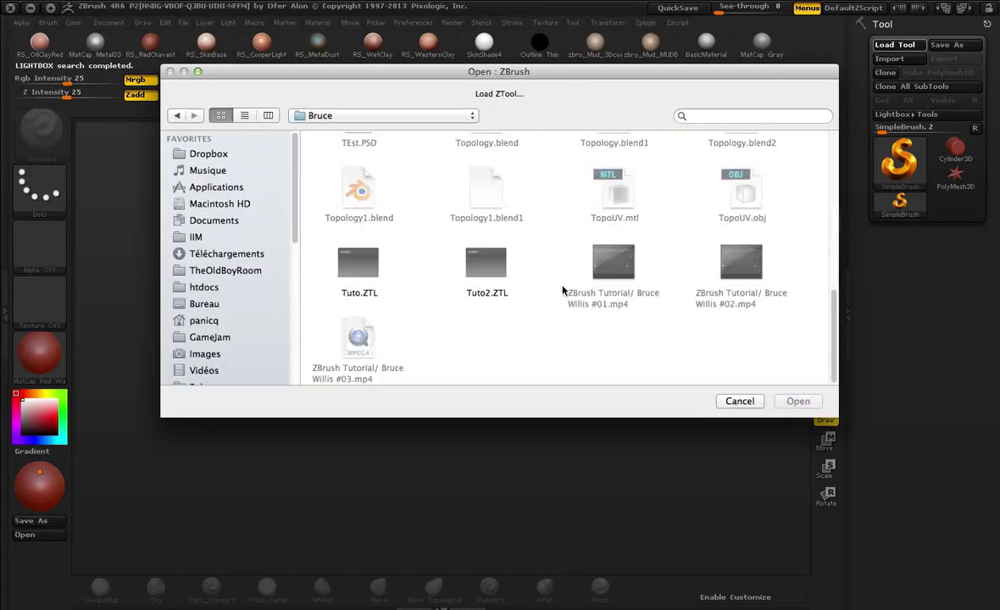
double_click(490, 284)
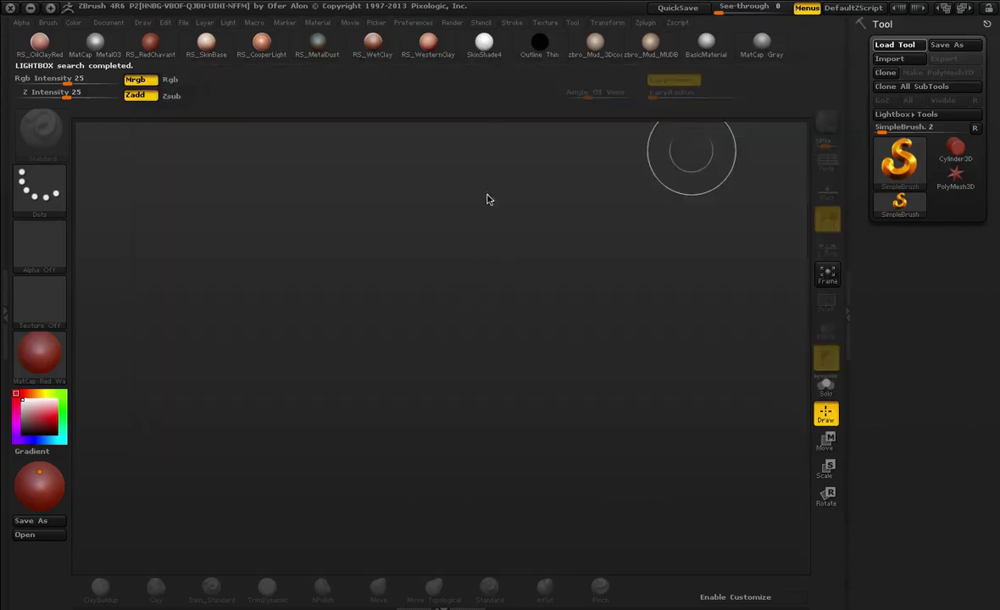
Step: Choose the MatCap Gray material, place the loaded bust on the canvas and enter Edit mode
click(762, 44)
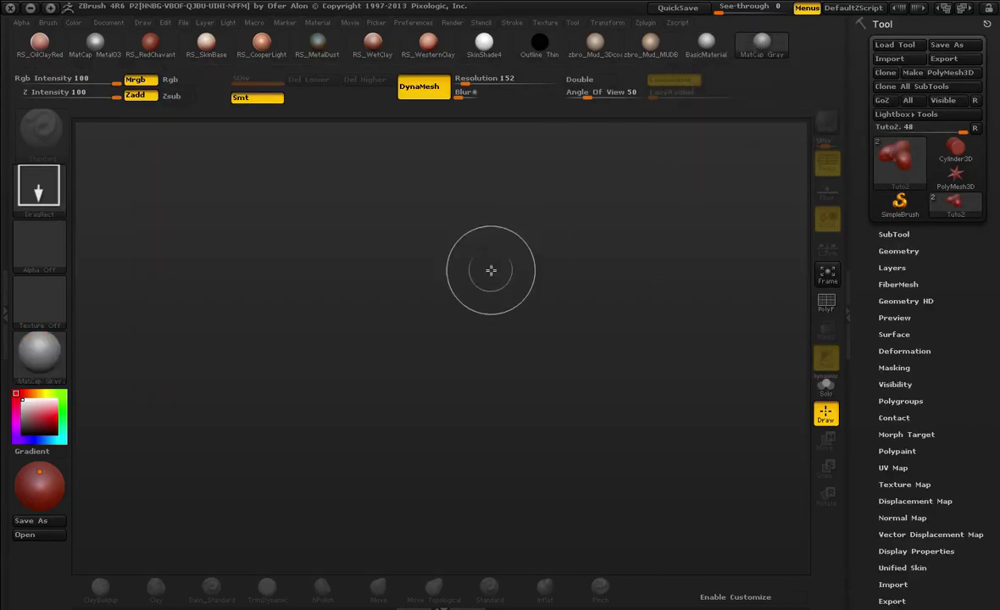
drag(436, 355, 434, 464)
key(t)
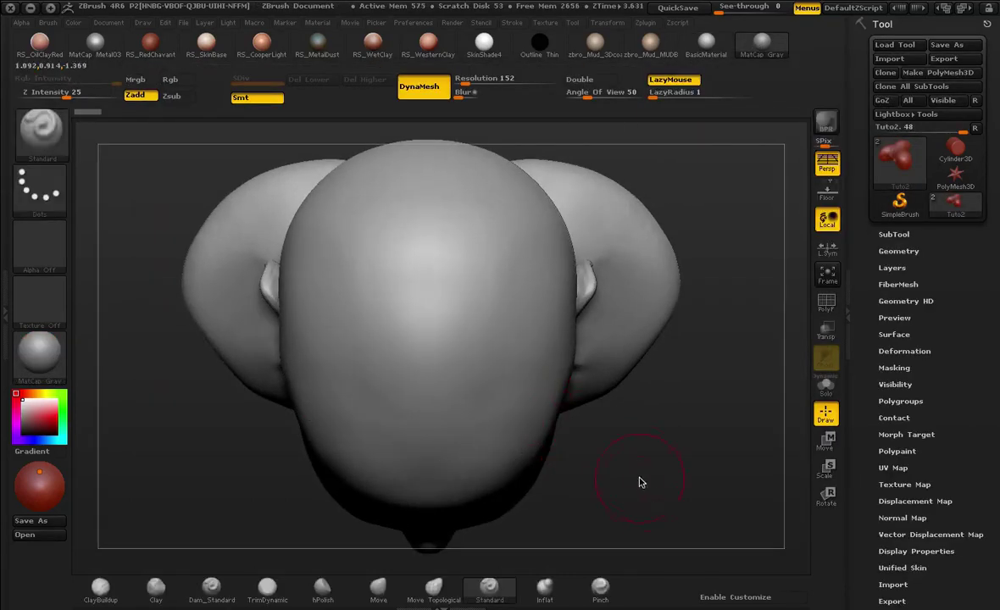
alt+drag(641, 480, 667, 253)
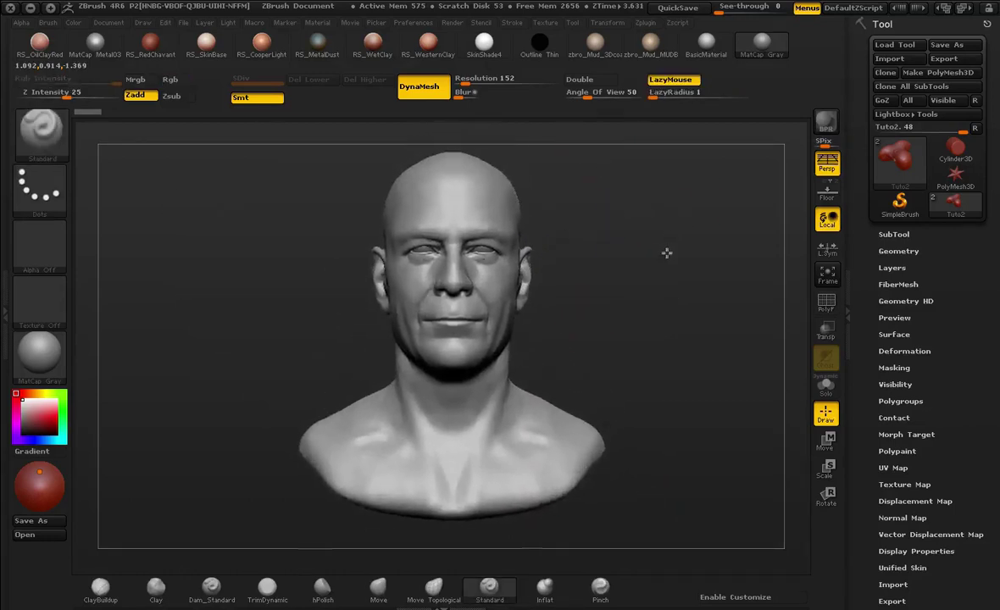
Step: Insert a PolyMesh3D star as a subtool directly below the bust and make it the active subtool
click(896, 234)
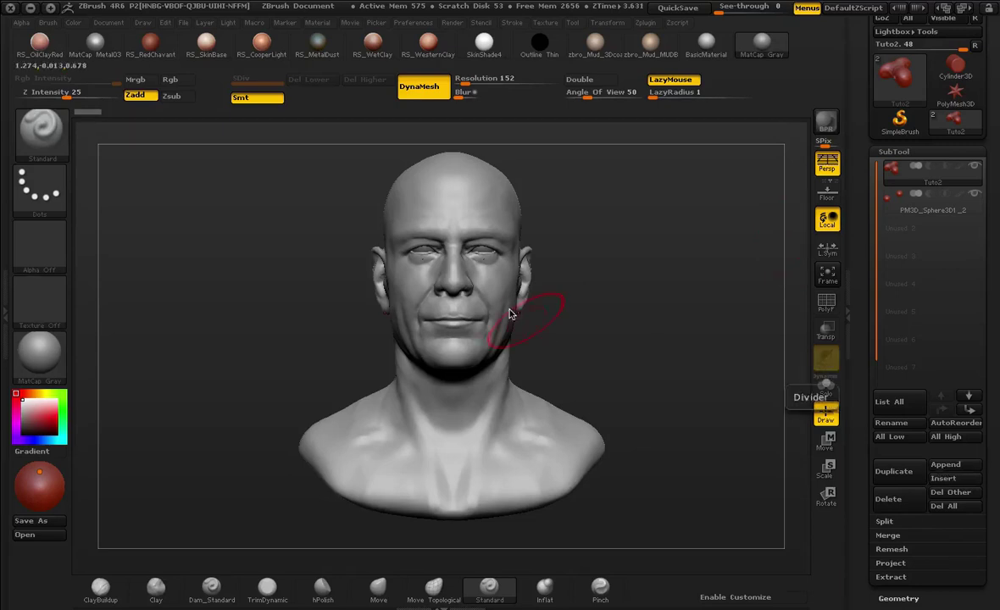
drag(571, 315, 585, 321)
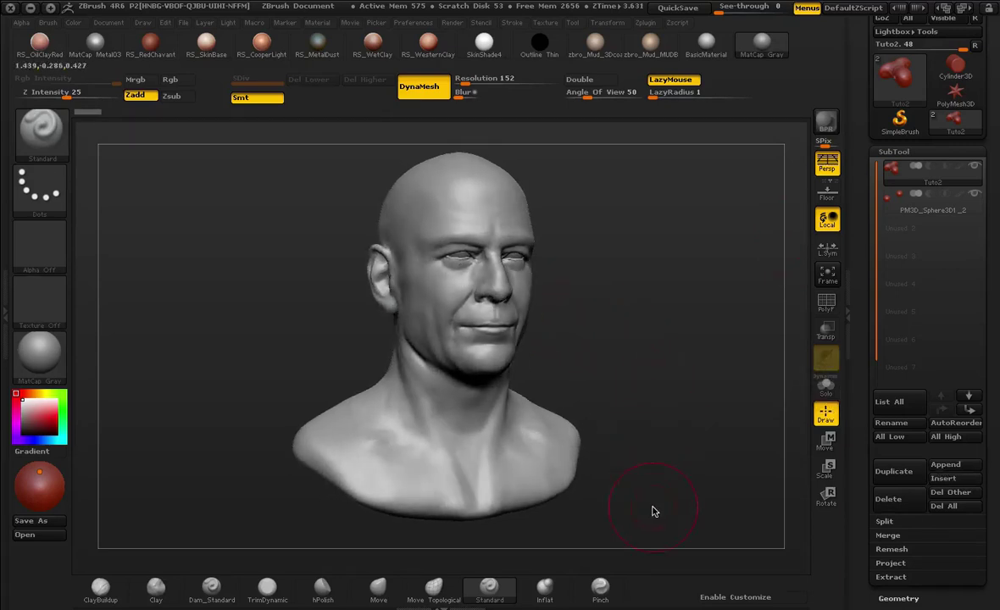
alt+drag(676, 492, 683, 428)
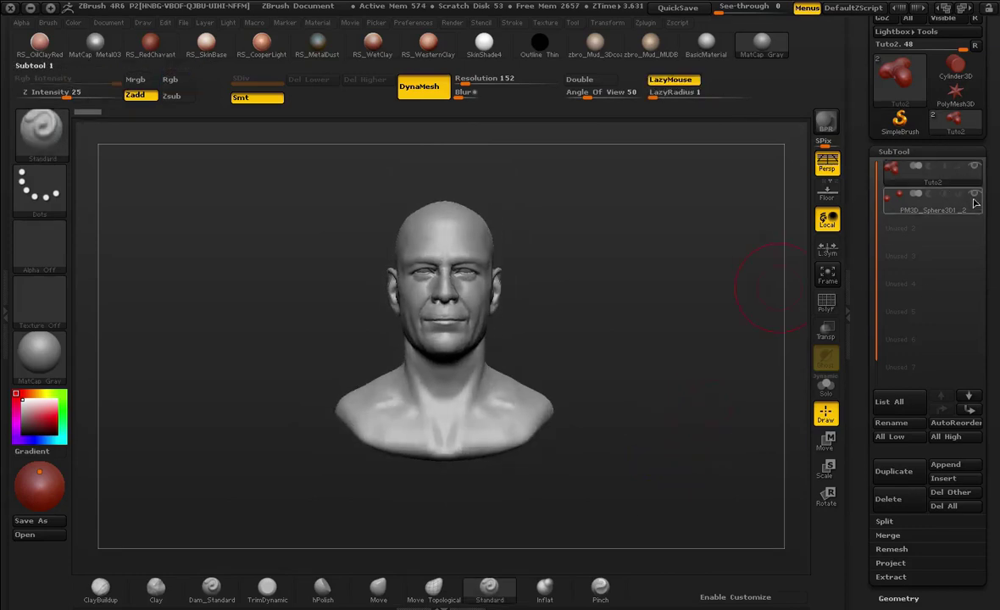
drag(665, 239, 845, 455)
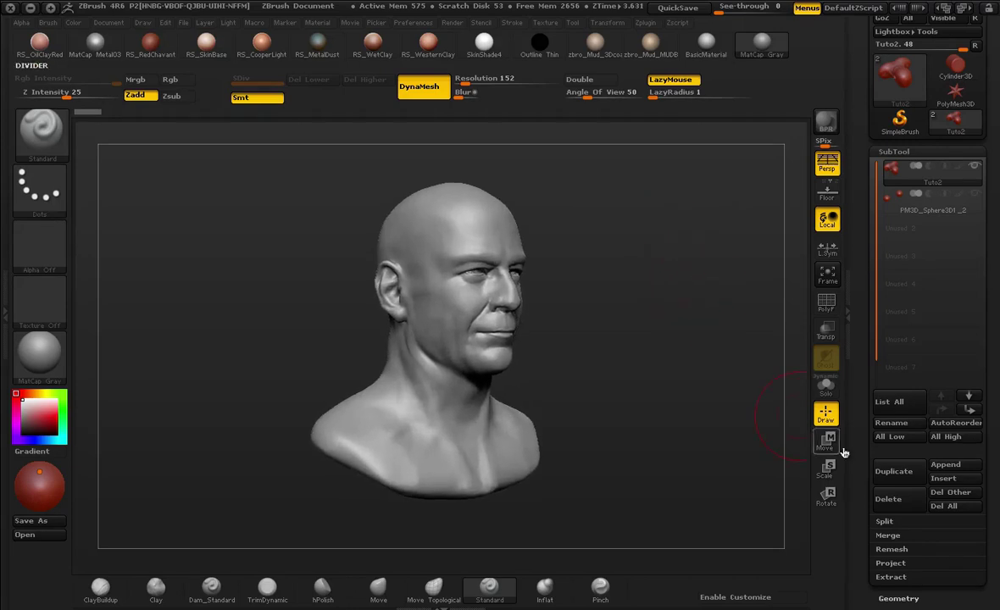
click(930, 477)
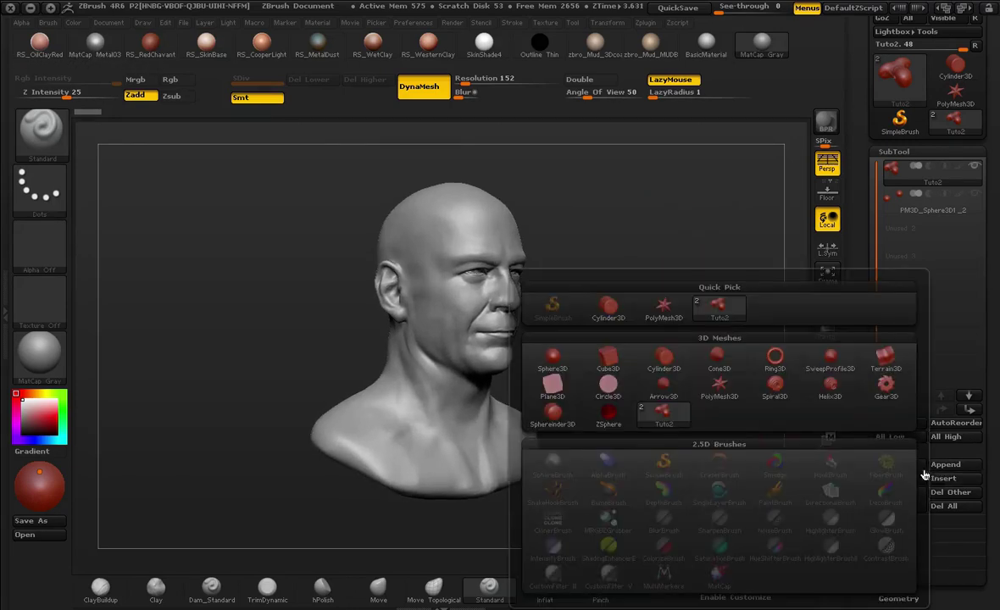
click(670, 314)
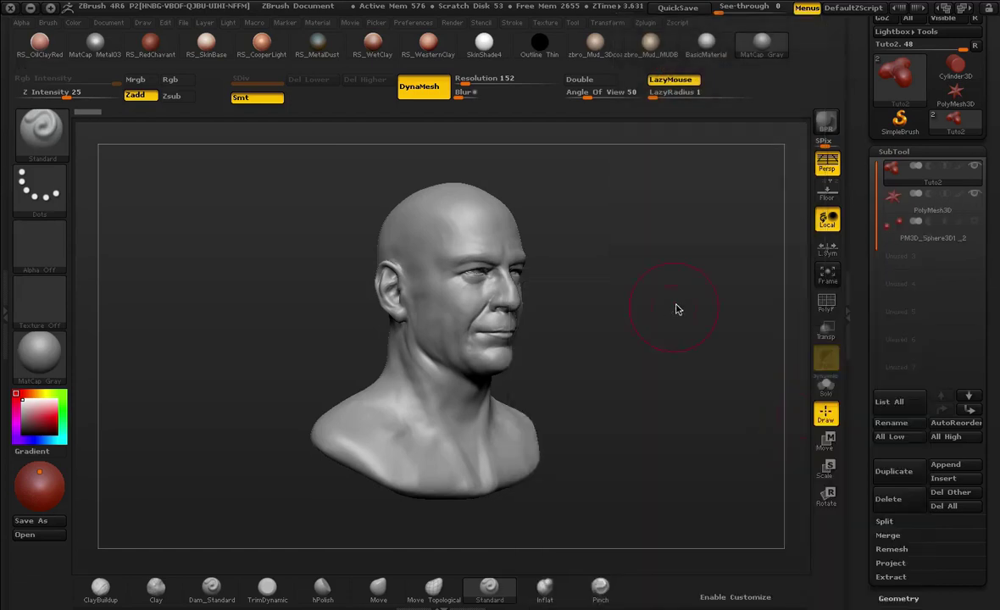
click(896, 206)
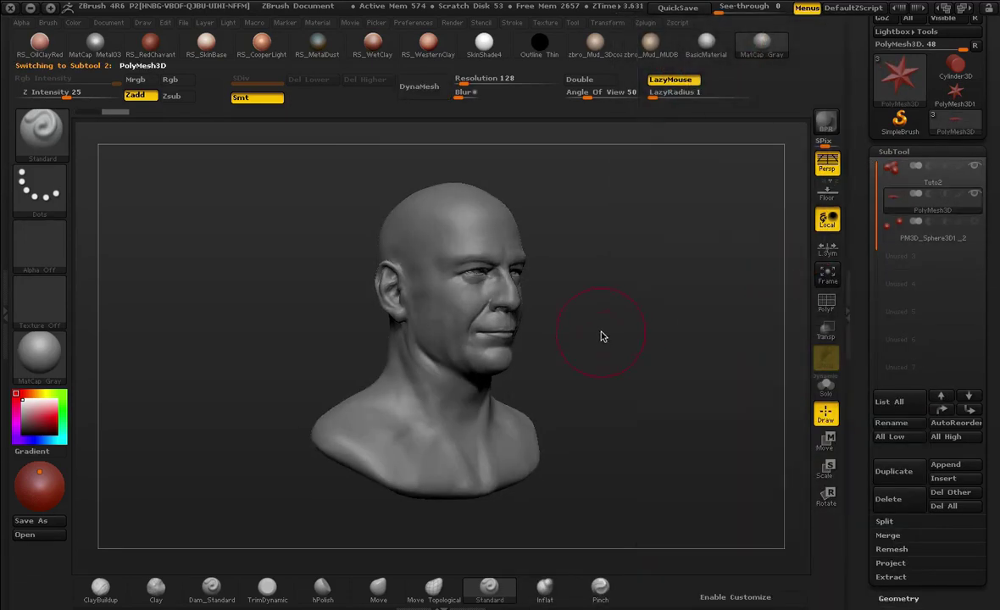
Step: Import TopoUV.obj from the Bruce folder into the star-shaped PolyMesh3D subtool
drag(601, 337, 581, 327)
drag(985, 272, 986, 380)
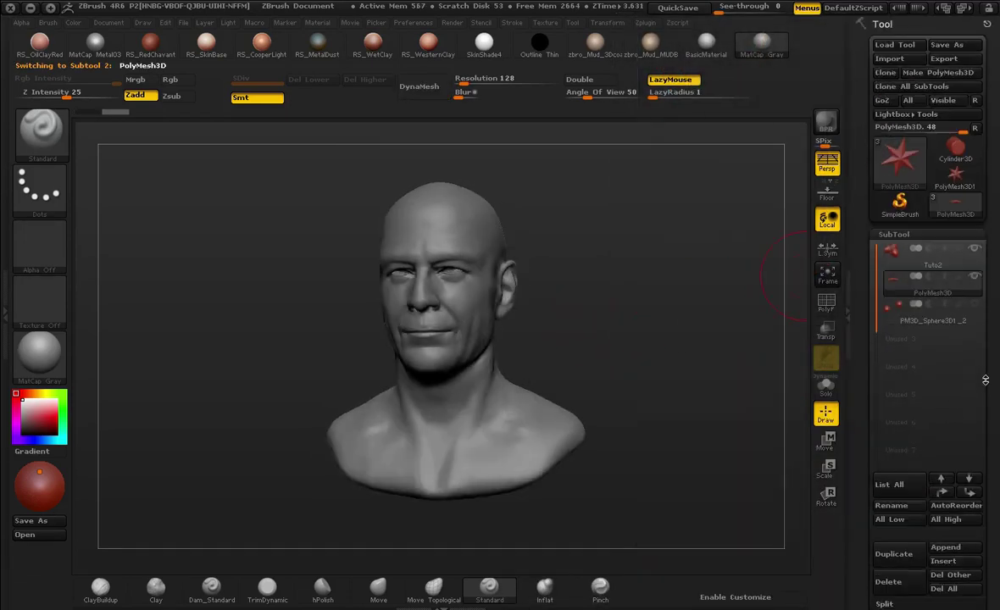
click(889, 59)
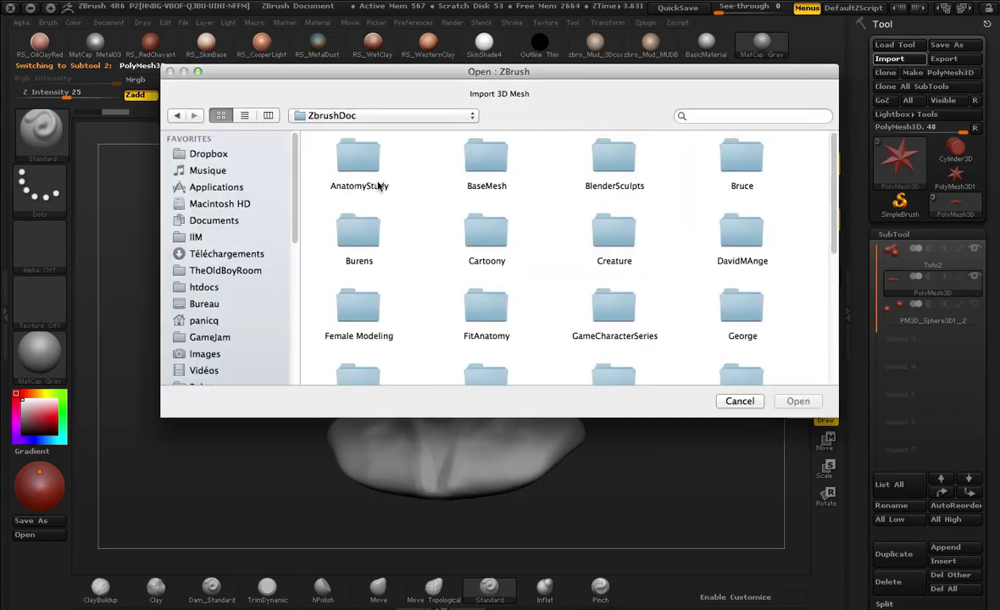
double_click(742, 157)
scroll(556, 279, down, 10)
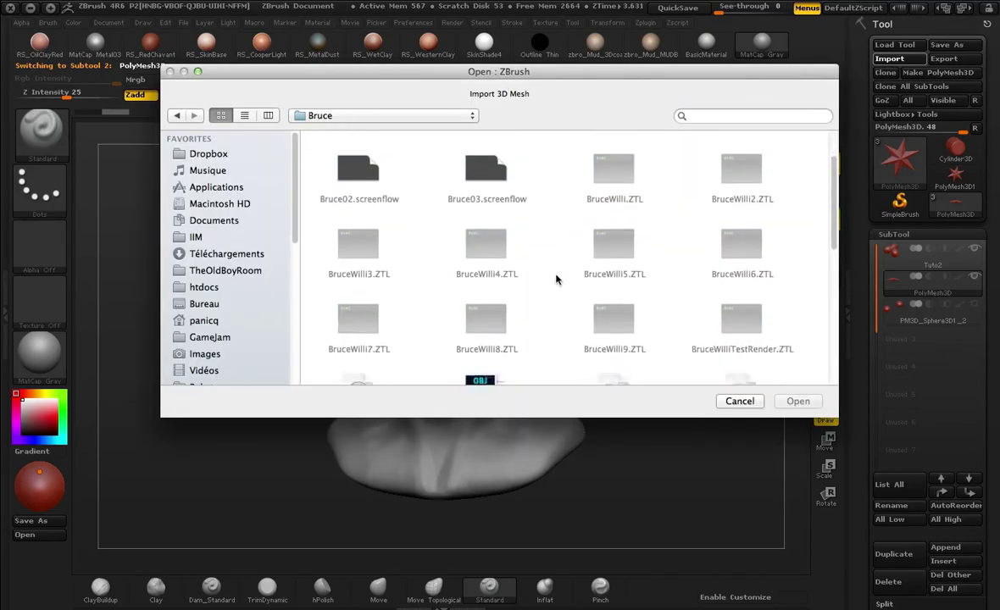
double_click(738, 192)
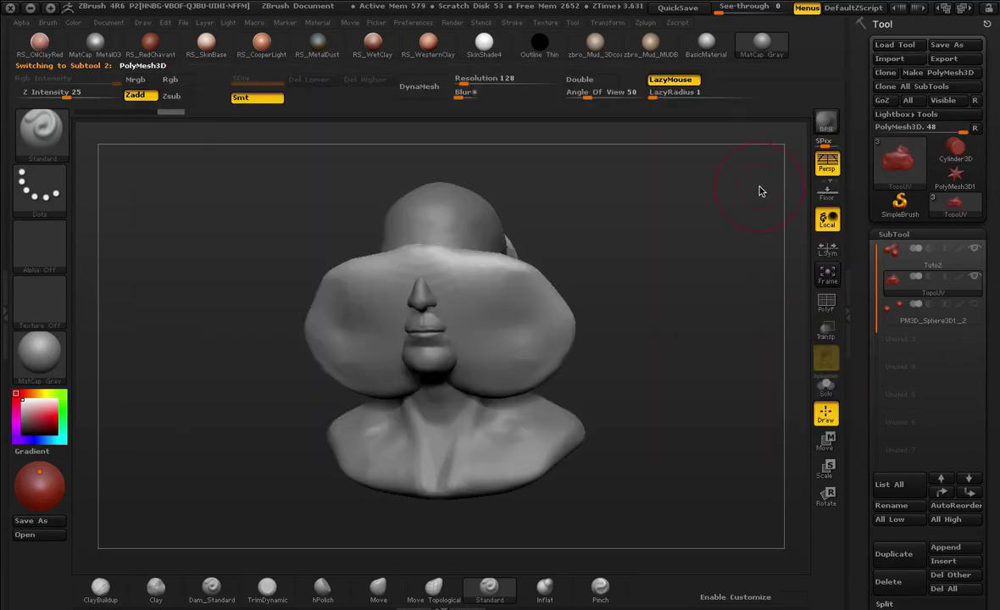
drag(585, 395, 659, 505)
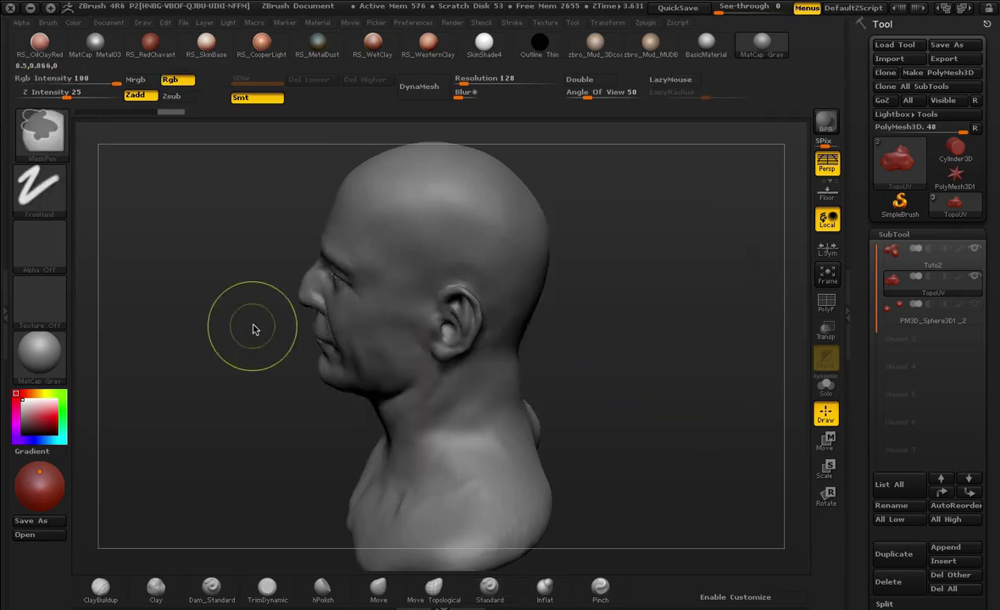
Step: Switch to Blender, display the bust in wireframe, and select the low-poly retopology mesh named Cube
key(super+Tab)
key(alt+z)
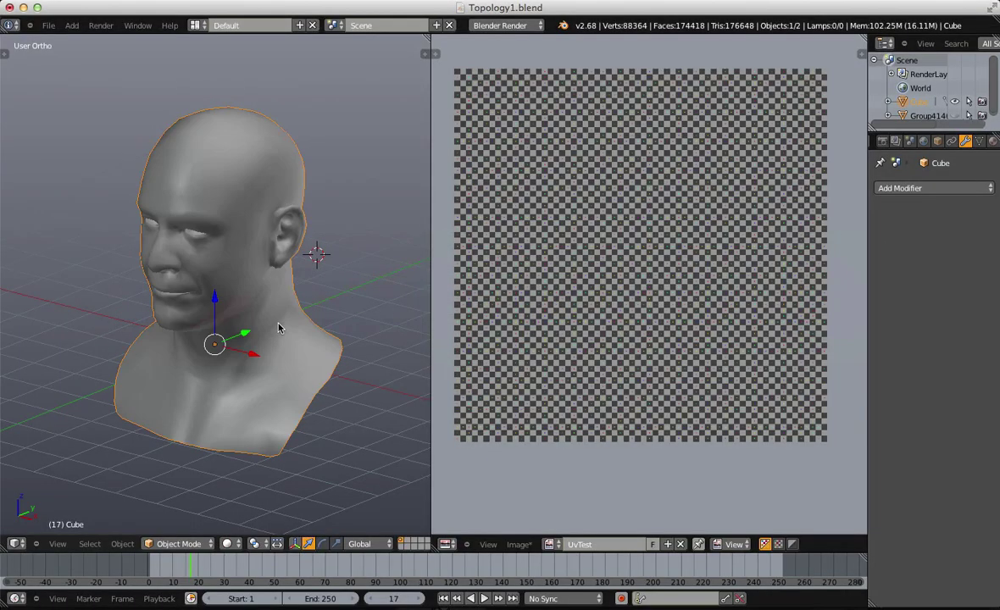
key(z)
right_click(356, 395)
key(x)
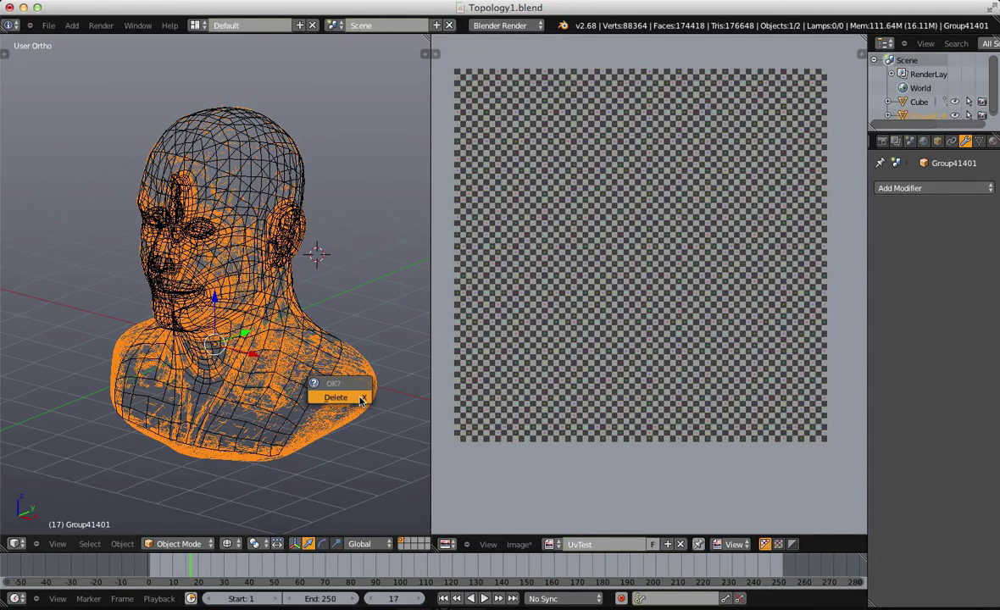
right_click(248, 135)
Step: Export the selected retopology mesh as a Wavefront OBJ, overwriting TopoUV.obj in the Bruce folder
click(48, 26)
mouse_move(89, 251)
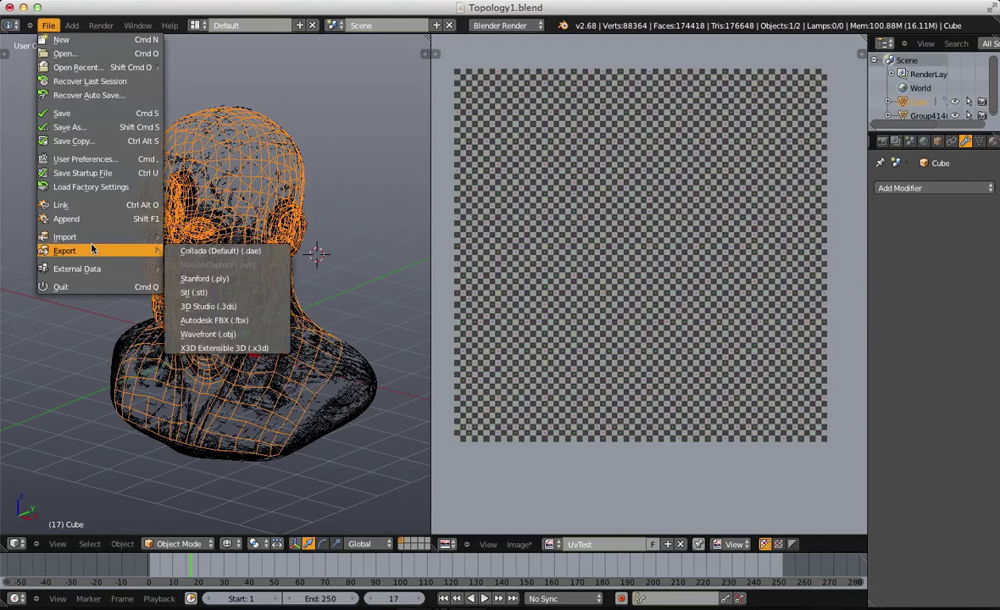
click(231, 330)
scroll(5, 552, down, 10)
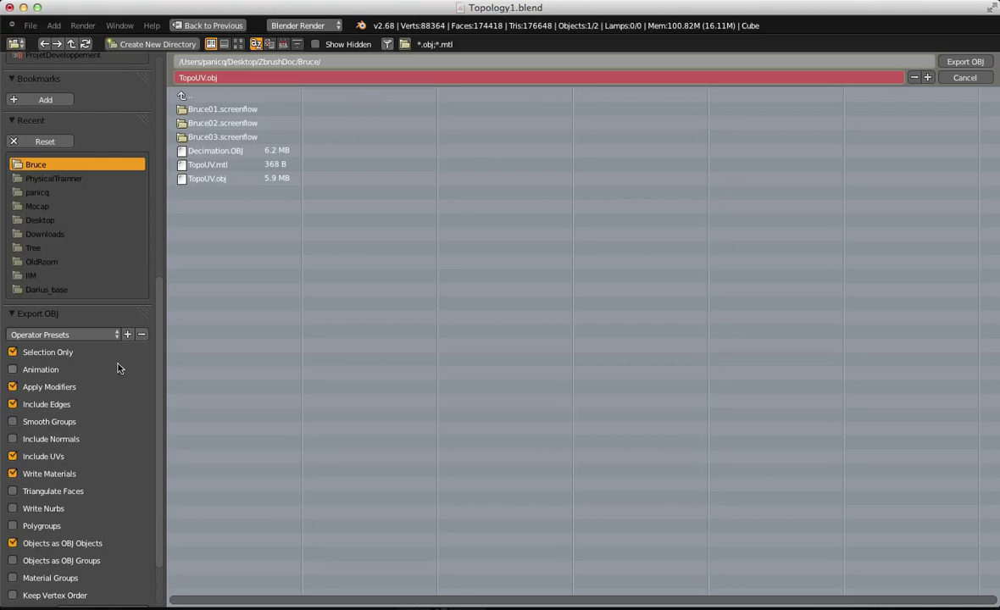
click(964, 61)
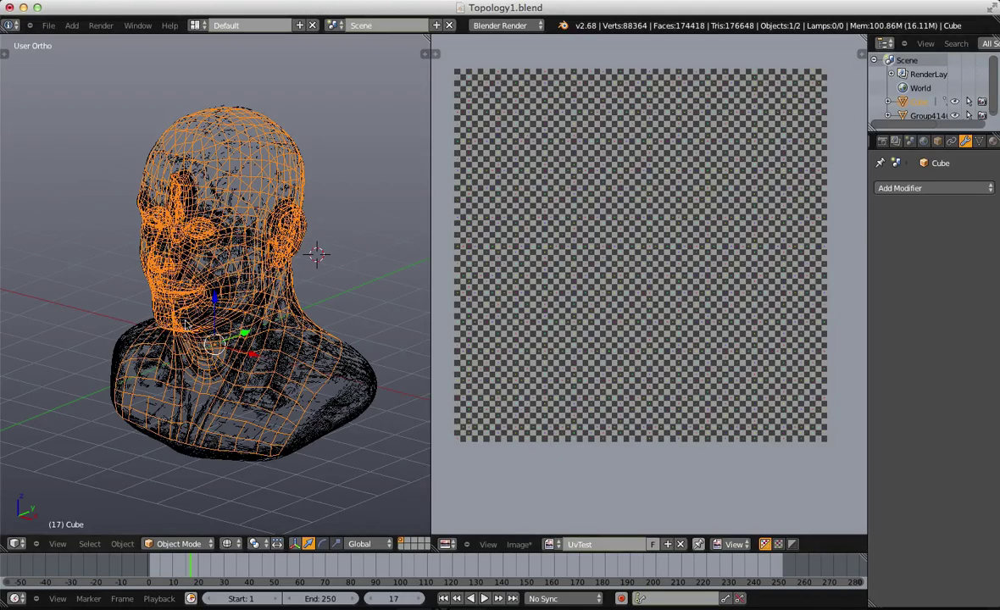
Step: Switch back to ZBrush and import the re-exported TopoUV.obj from the Bruce folder into the TopoUV subtool
key(super+Tab)
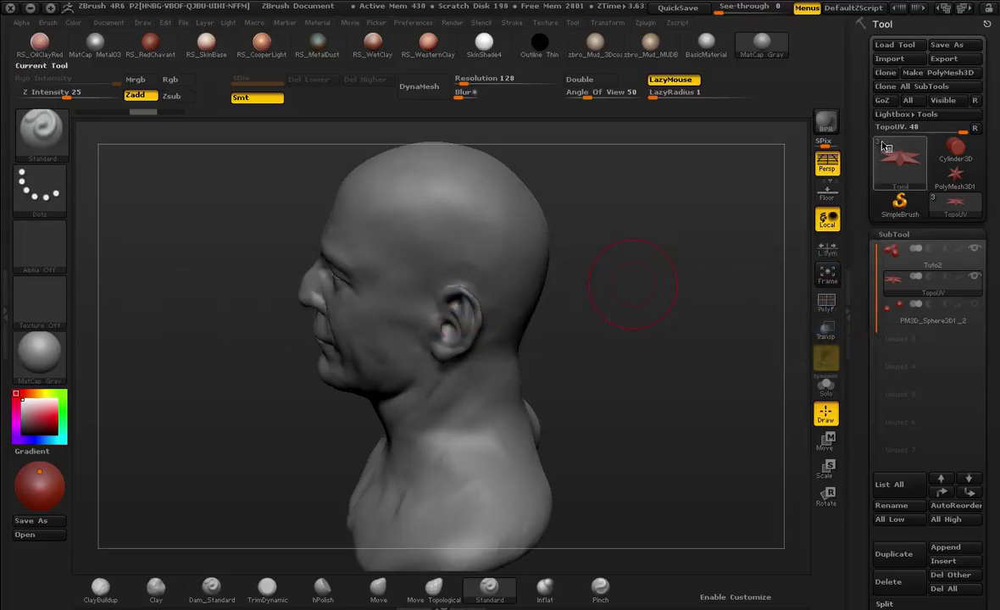
click(890, 58)
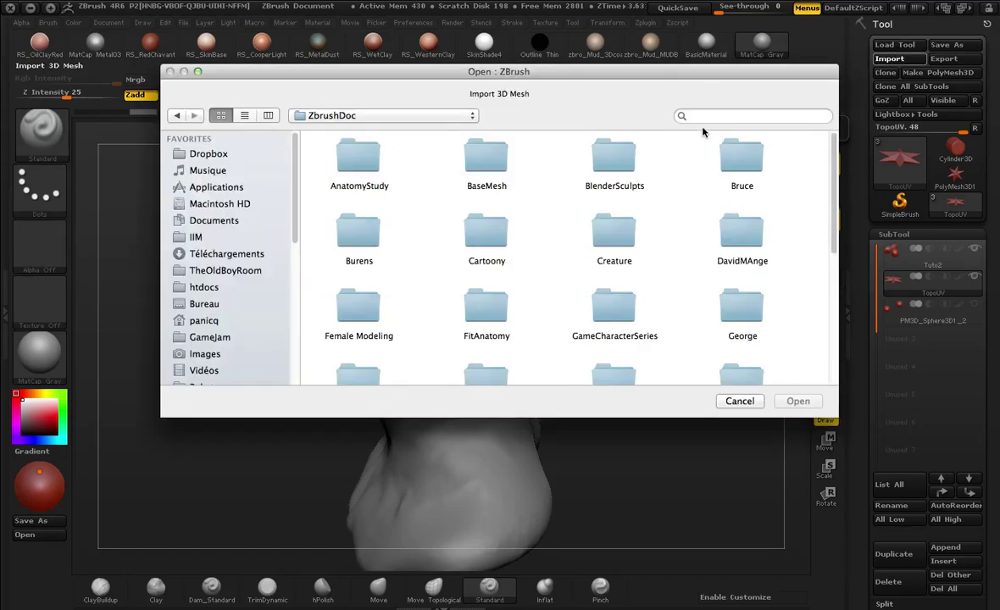
double_click(742, 171)
scroll(487, 313, down, 5)
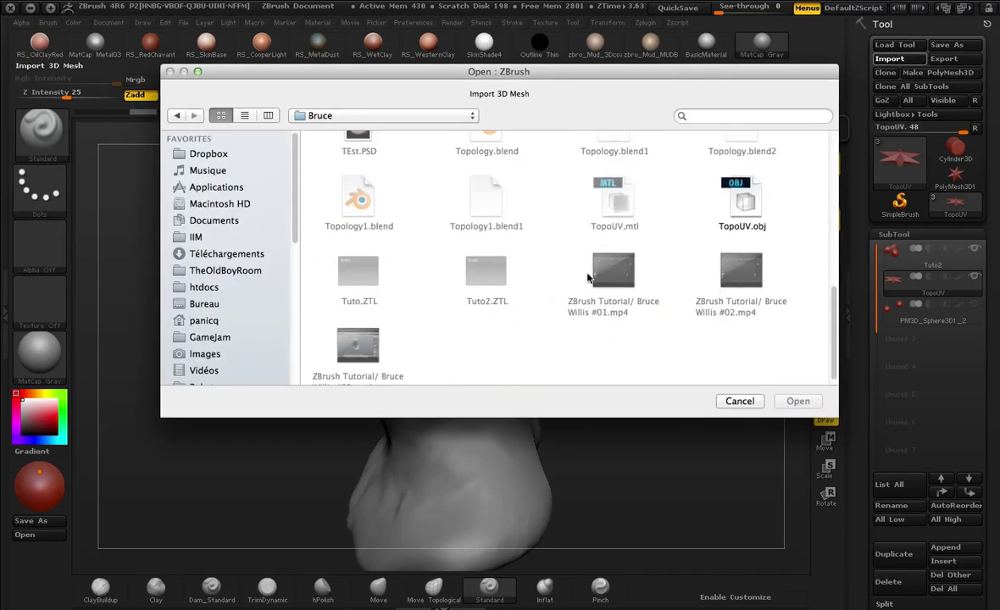
double_click(742, 193)
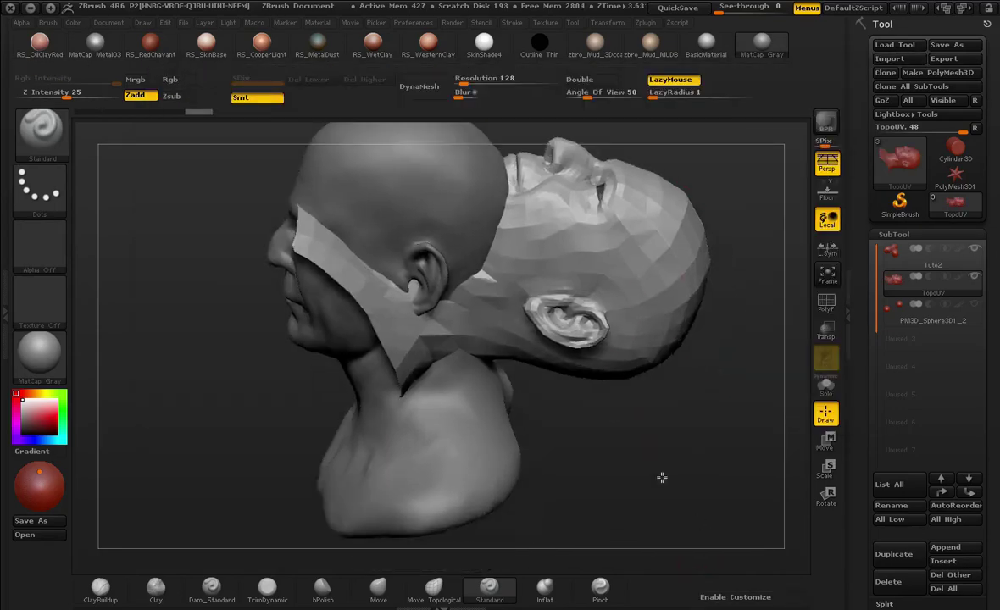
Step: Turn off perspective and rotate the imported head upright so that it faces the same way as the sculpt
click(823, 284)
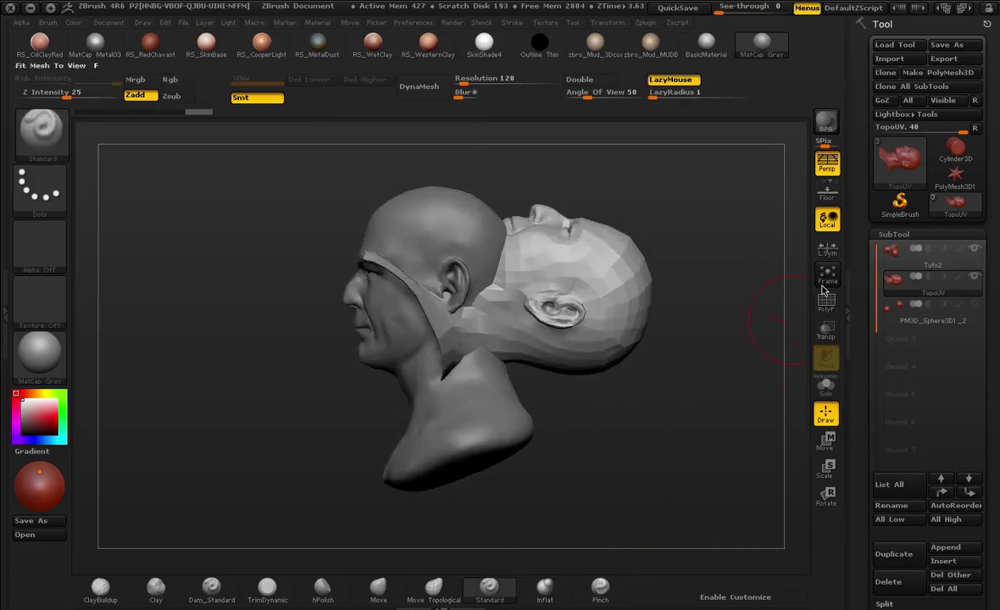
click(830, 168)
drag(697, 275, 680, 324)
key(r)
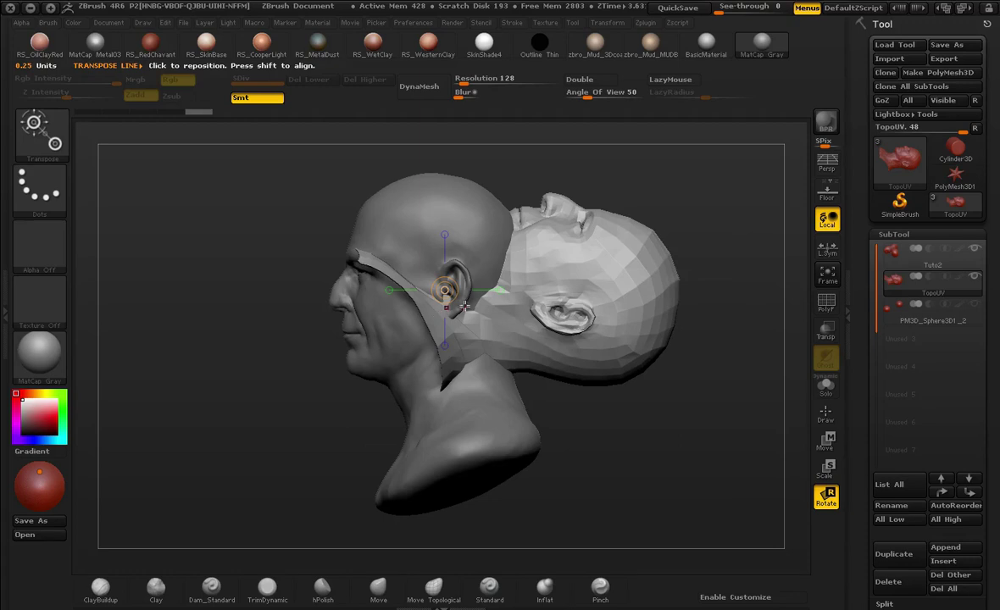
drag(465, 306, 450, 133)
Step: Move the imported head straight down until it overlaps the sculpted head in side view
key(w)
right_drag(483, 155, 477, 252)
drag(634, 525, 673, 464)
right_drag(672, 464, 581, 442)
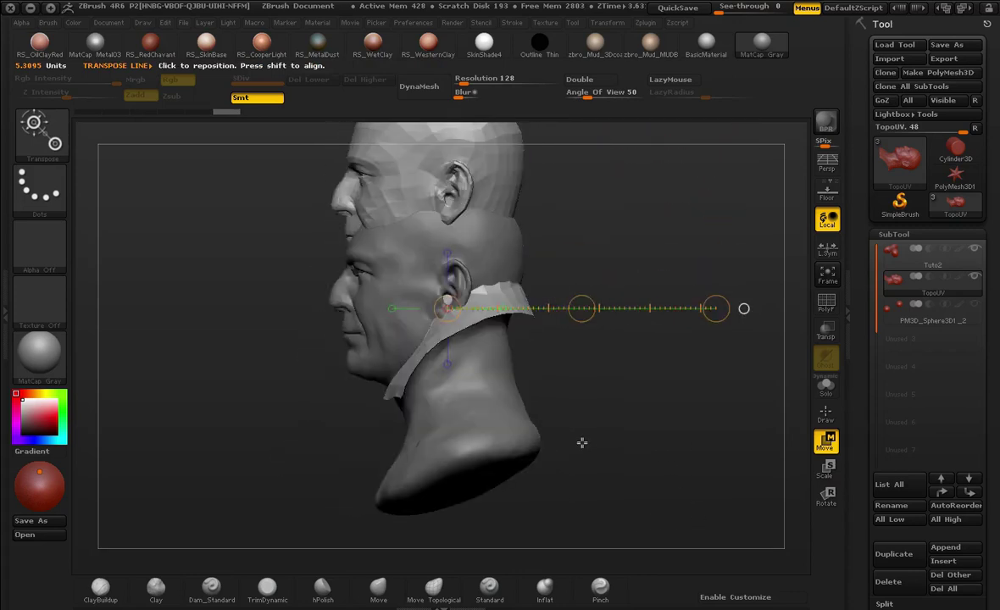
drag(452, 146, 452, 462)
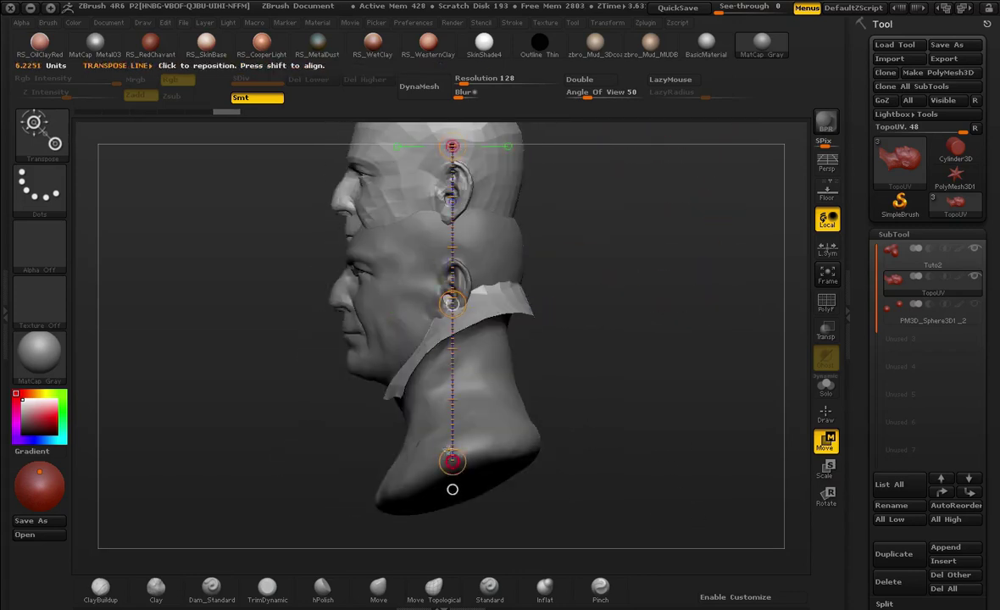
drag(455, 307, 452, 402)
Step: Show the polyframe and fine-tune the imported mesh's position around the nose in side view
ctrl+right_drag(283, 320, 156, 425)
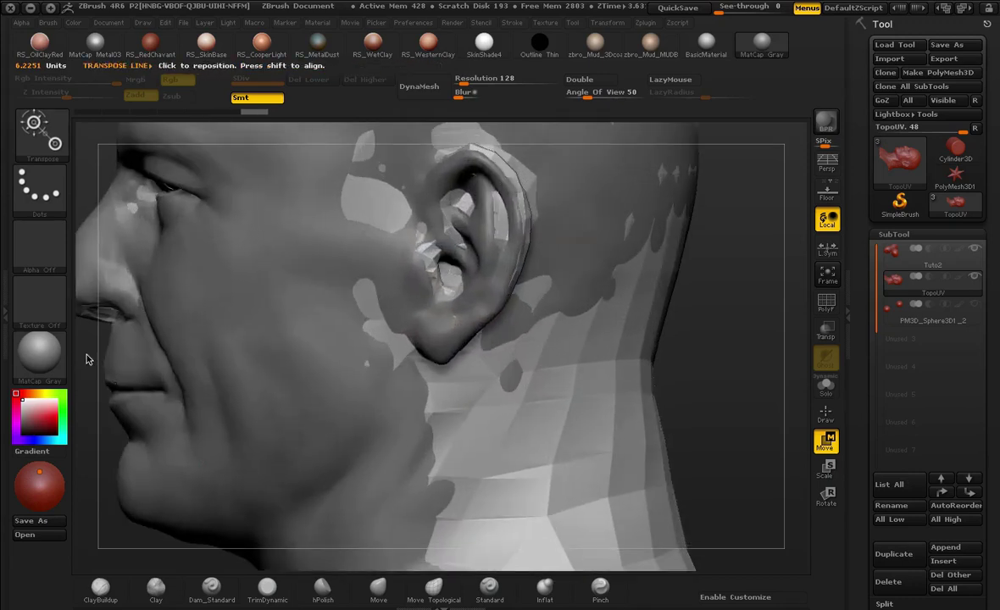
mouse_move(86, 359)
alt+mouse_down()
mouse_move(505, 406)
mouse_move(486, 396)
alt+mouse_up()
shift+drag(580, 298, 576, 414)
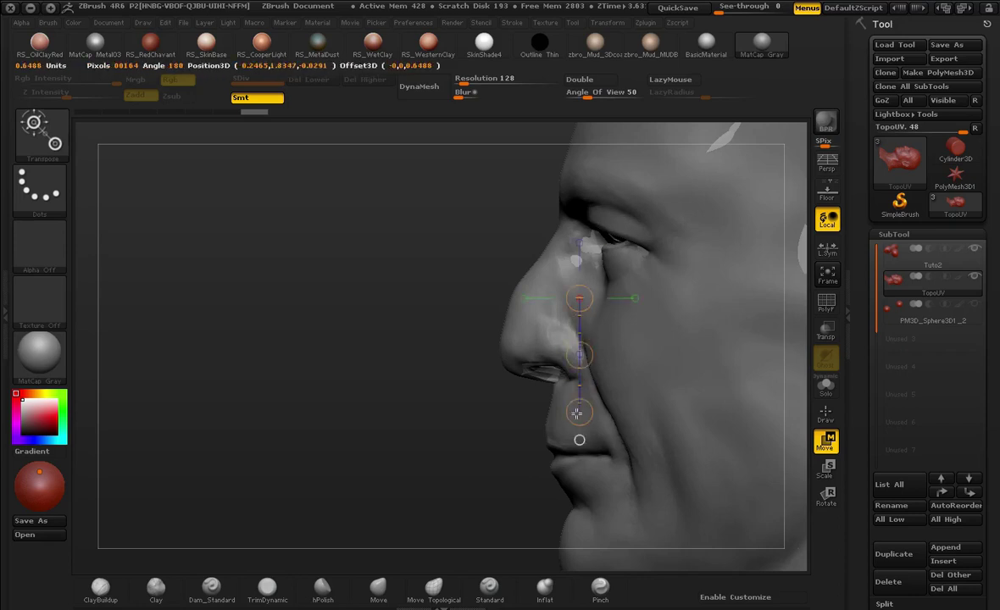
alt+right_drag(577, 414, 435, 331)
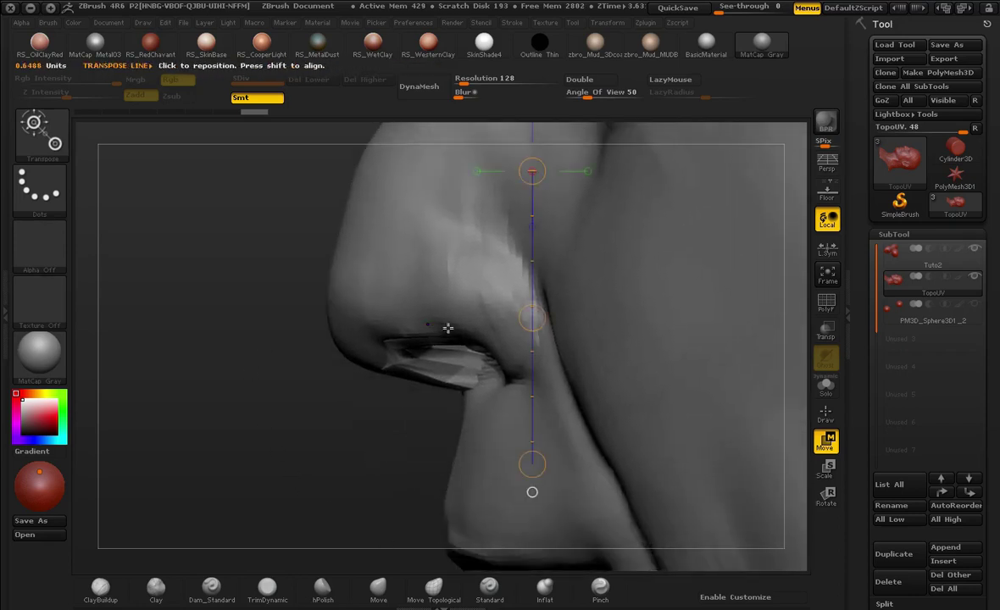
key(shift+f)
drag(532, 317, 522, 317)
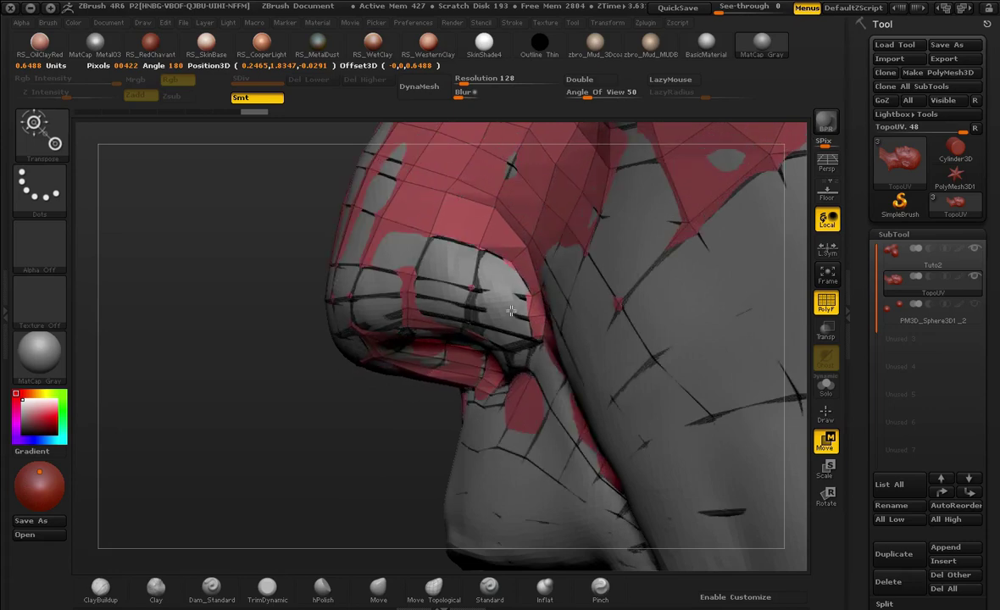
alt+drag(328, 393, 355, 340)
alt+drag(778, 466, 723, 462)
drag(491, 382, 492, 390)
drag(765, 466, 72, 416)
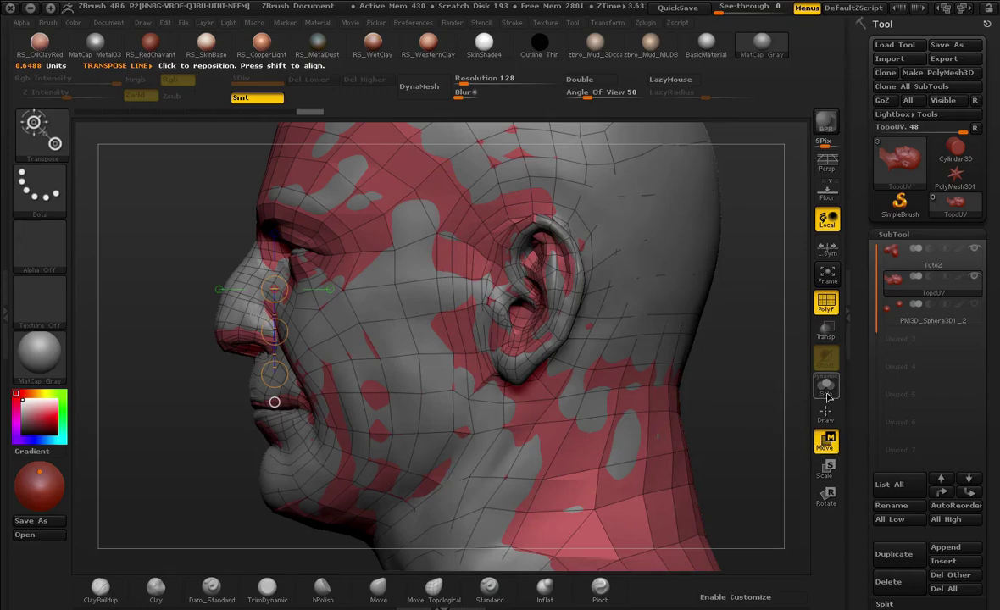
Step: Turn on transparency and nudge the imported mesh horizontally to line up with the sculpt's profile
click(826, 332)
alt+drag(735, 370, 328, 376)
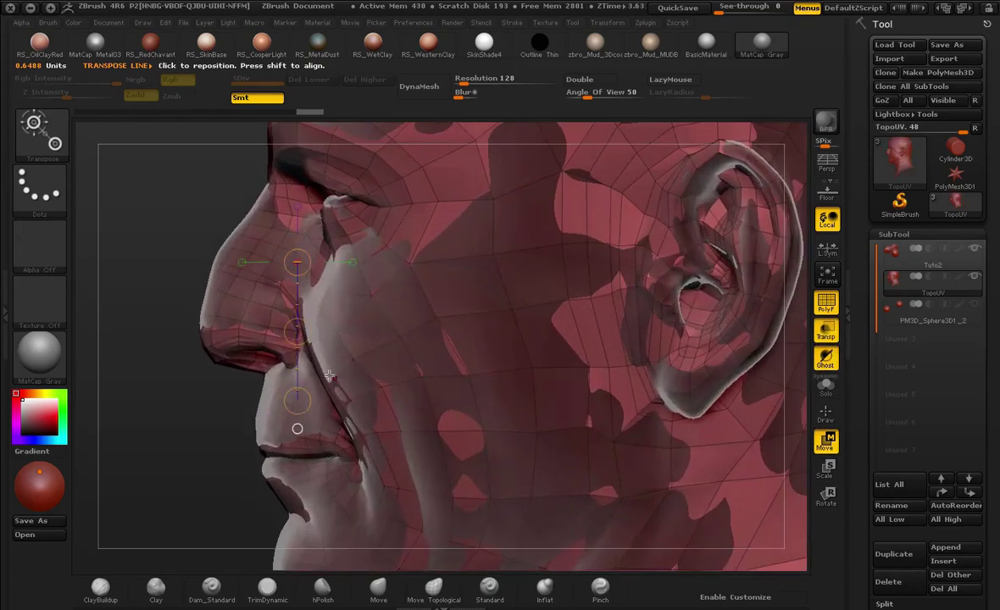
key(shift+f)
key(shift+f)
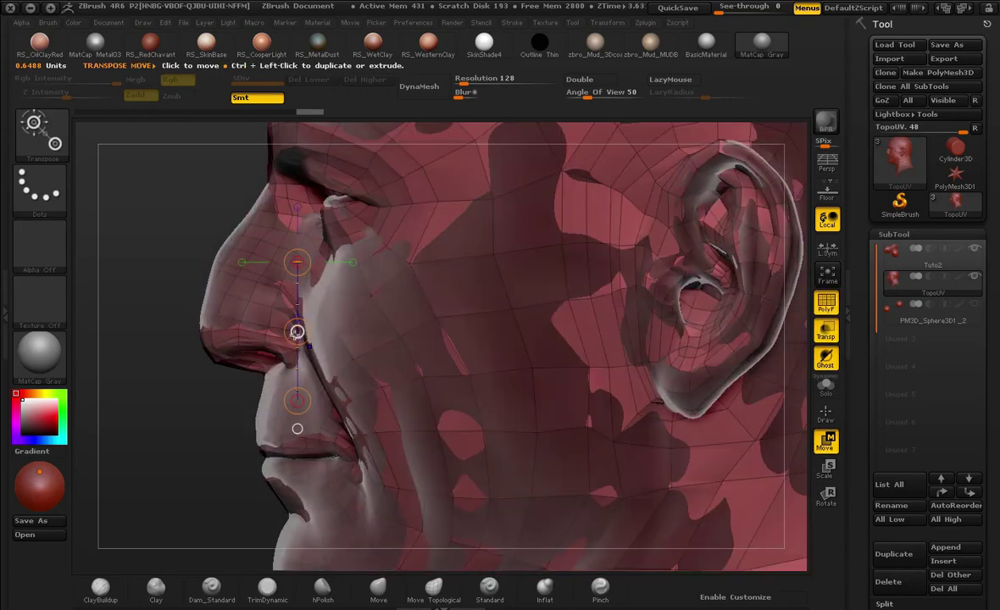
drag(297, 330, 304, 331)
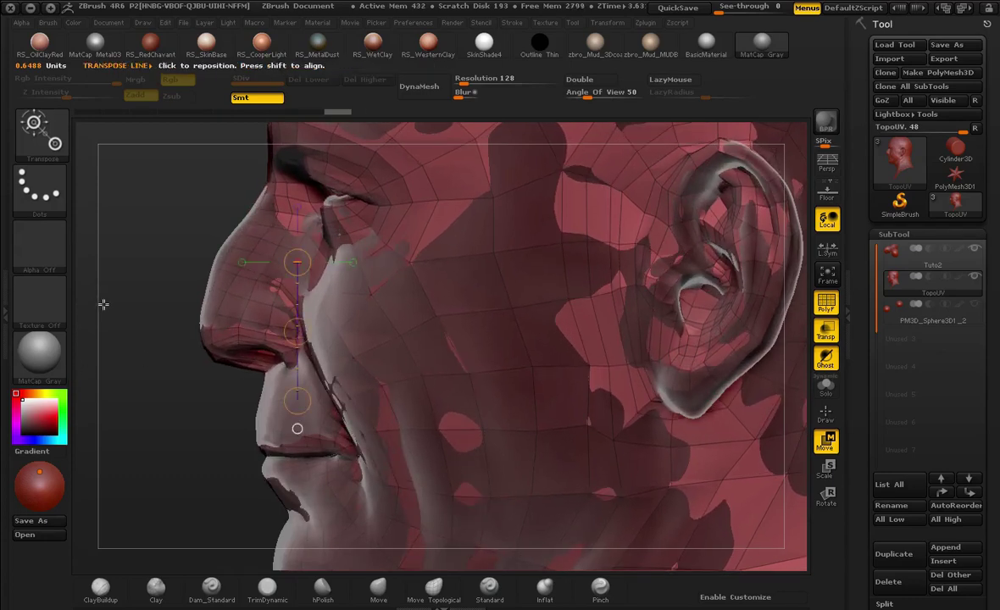
Step: Nudge the imported mesh slightly upward in front view to match the sculpted head
drag(103, 303, 731, 466)
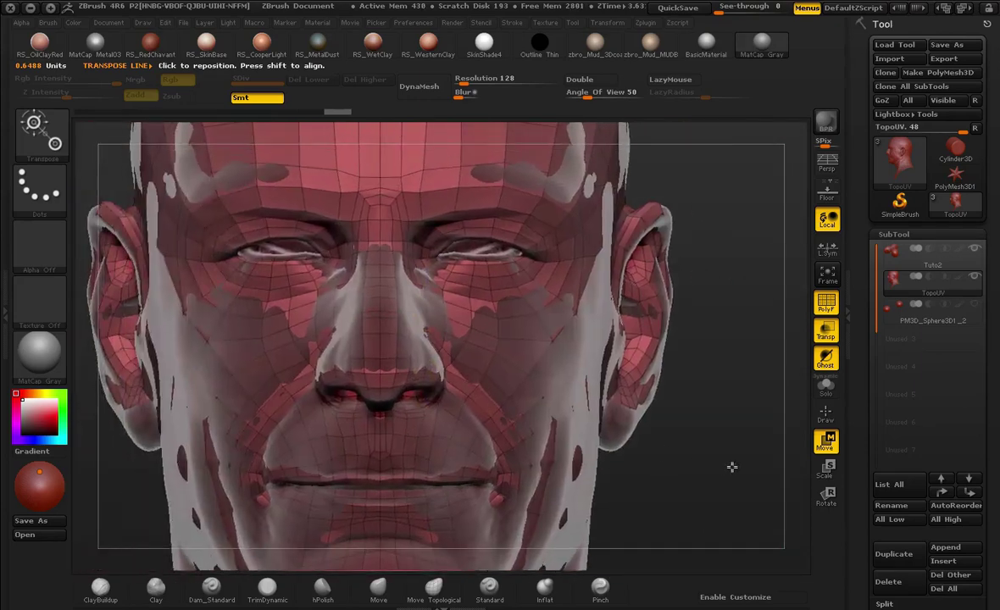
key(f)
alt+drag(599, 256, 467, 405)
alt+drag(677, 362, 712, 438)
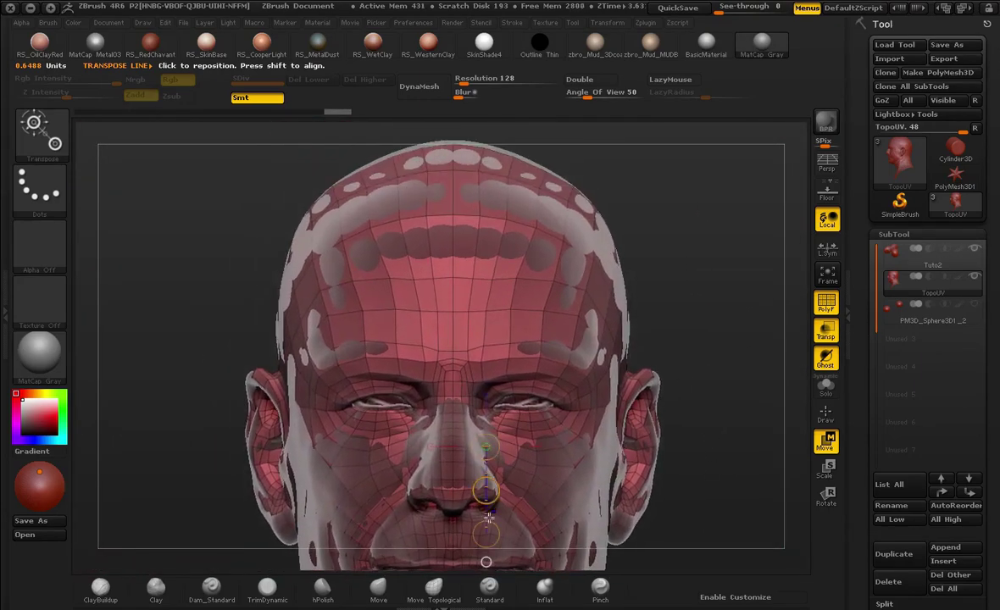
mouse_move(487, 490)
mouse_down()
mouse_move(486, 476)
mouse_move(487, 489)
mouse_up()
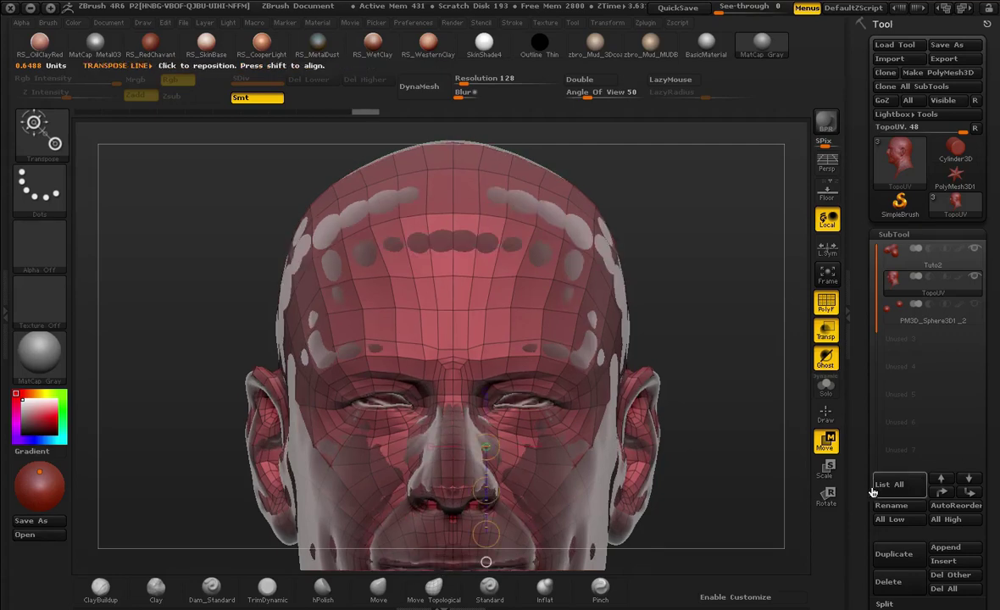
Step: Turn off local rotation, the polyframe and transparency to show the overlapping busts in plain shading
drag(759, 514, 642, 311)
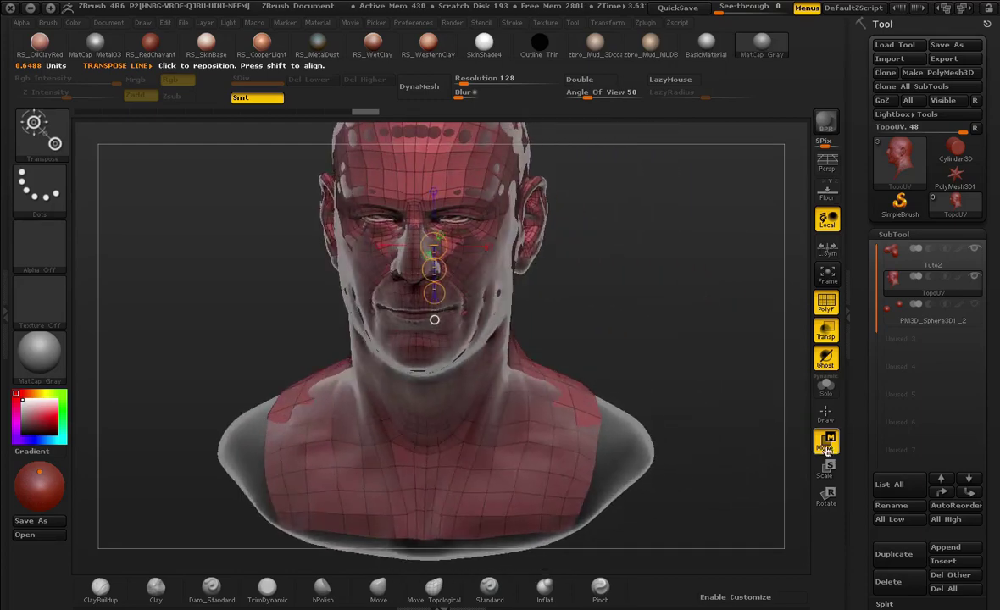
click(824, 221)
alt+drag(700, 239, 737, 264)
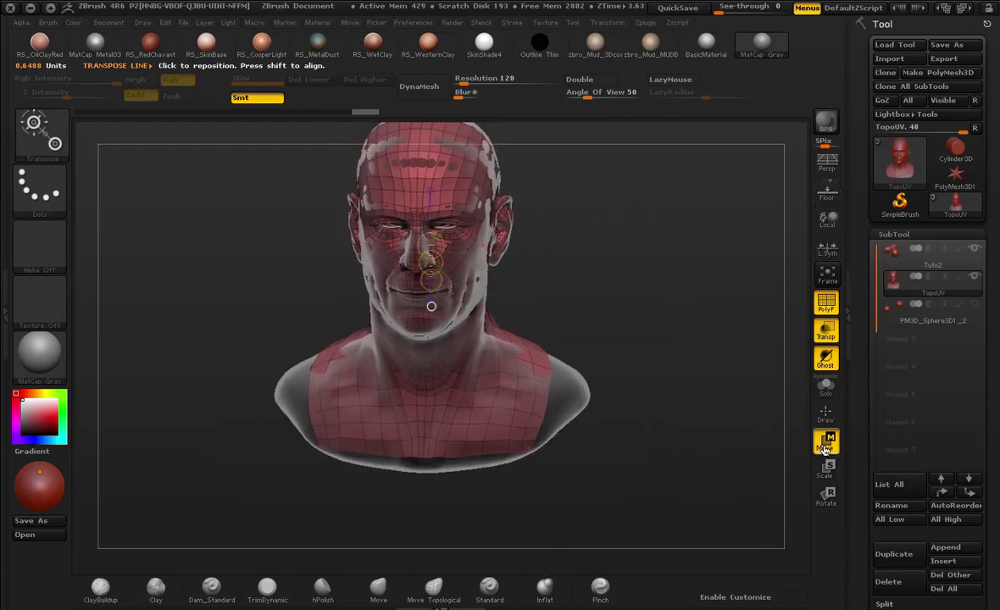
key(shift+f)
drag(680, 320, 780, 343)
click(826, 330)
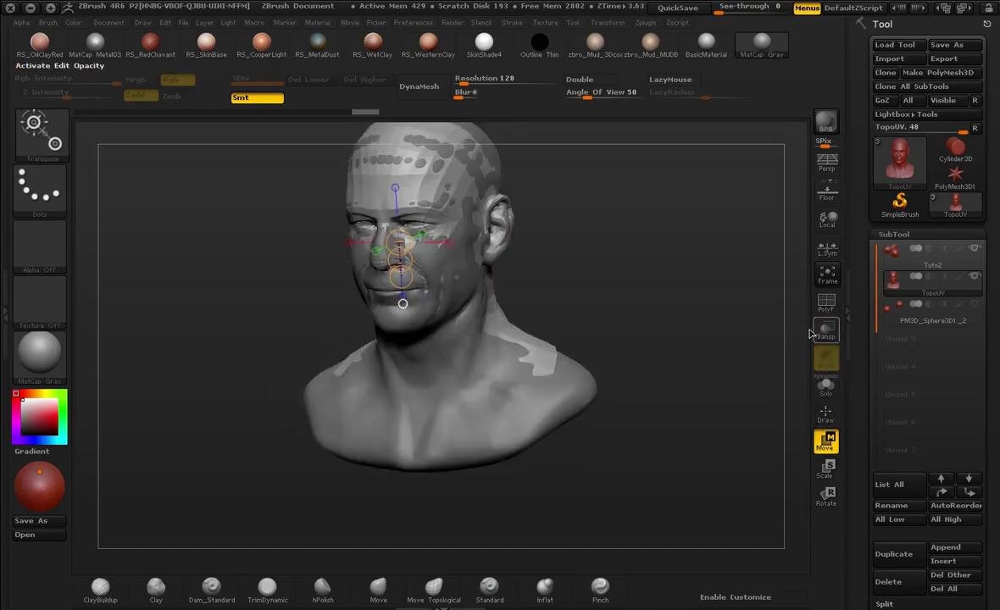
Step: Make a last small position correction to the imported mesh in side view and subdivide it to level 2
drag(542, 314, 627, 332)
alt+drag(603, 343, 601, 429)
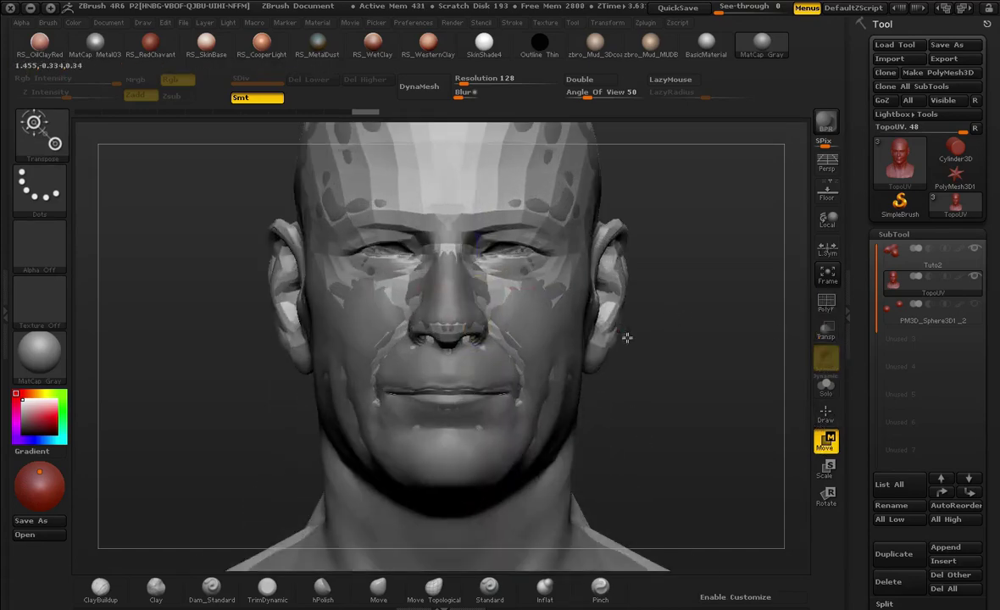
drag(627, 338, 683, 415)
drag(241, 313, 241, 388)
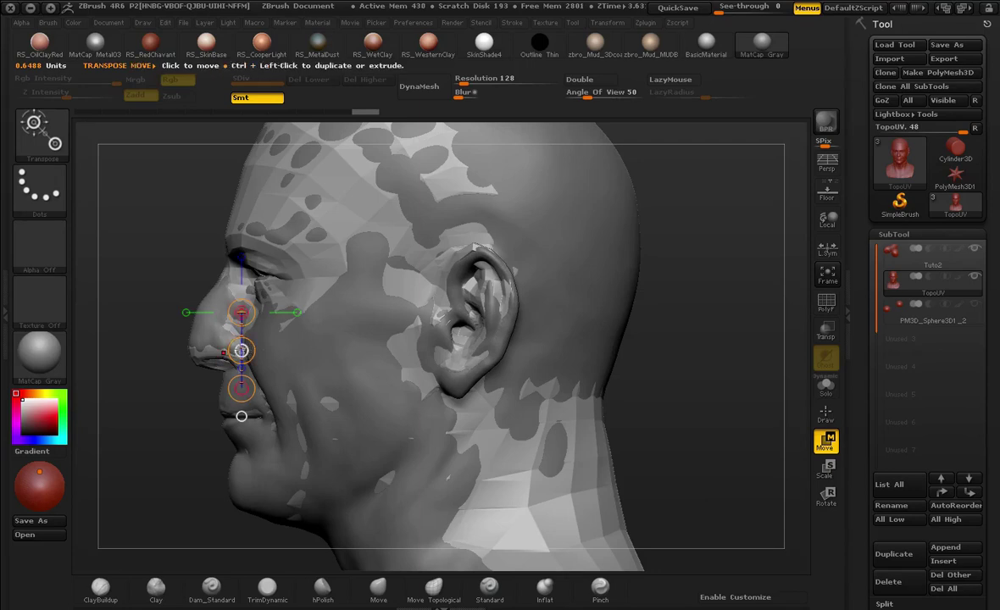
drag(242, 351, 240, 354)
drag(607, 427, 670, 424)
key(ctrl+d)
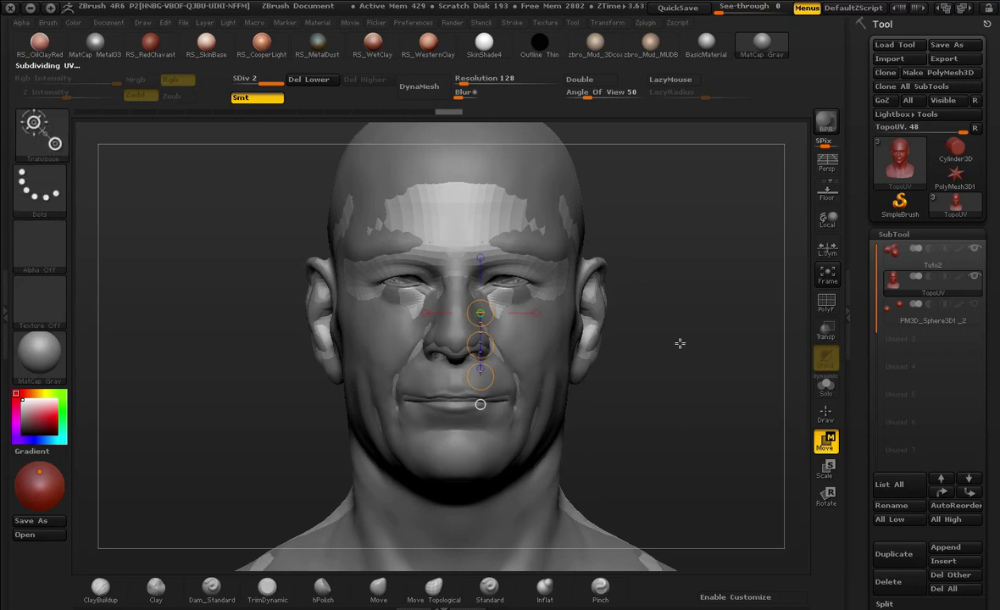
Step: Examine how closely the imported mesh and the sculpt overlap around the eyes and nose
key(ctrl)
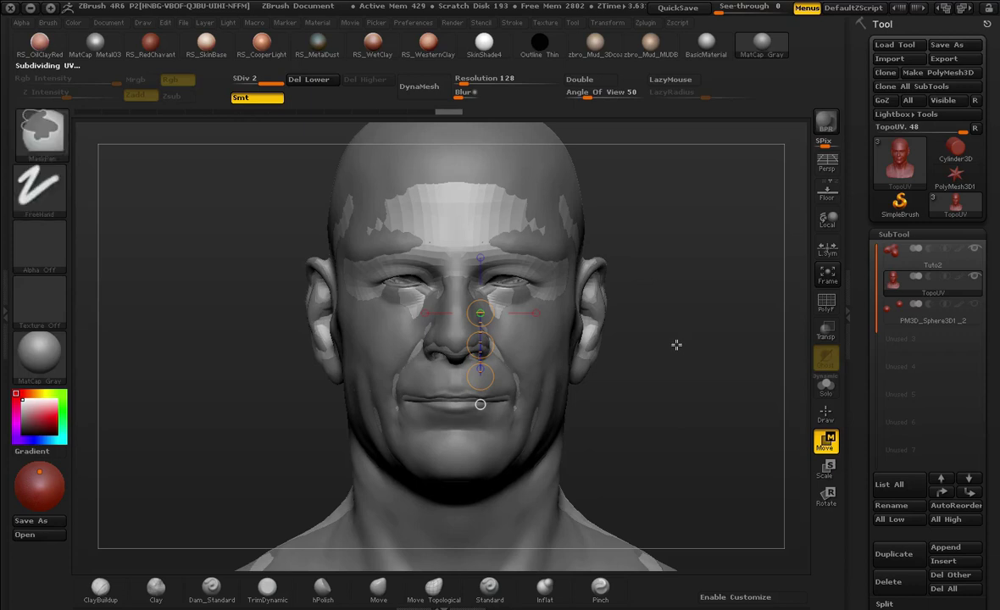
key(ctrl)
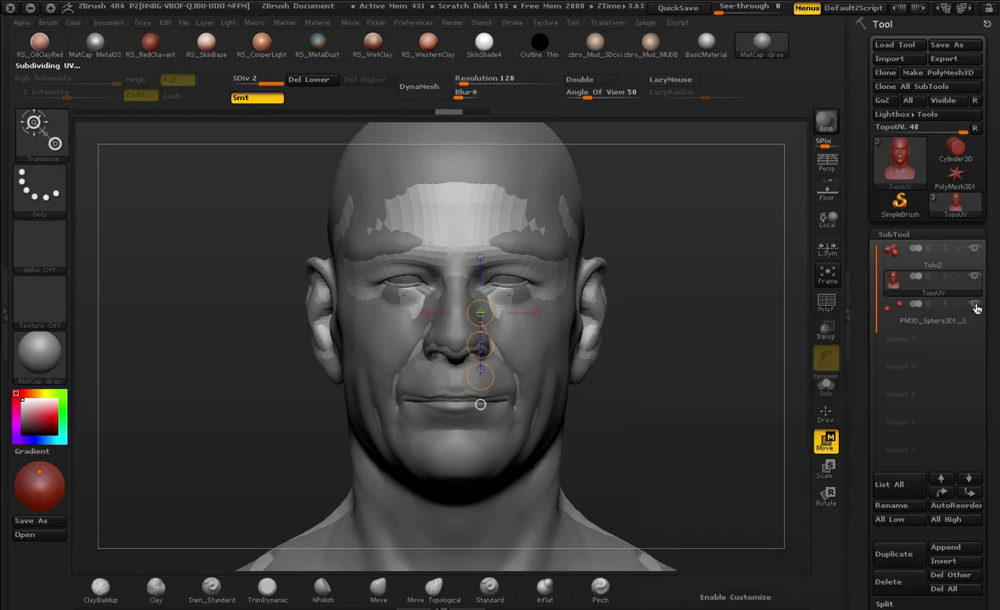
mouse_move(976, 308)
alt+drag(679, 239, 373, 366)
mouse_move(545, 422)
mouse_down()
mouse_move(549, 405)
mouse_move(547, 419)
mouse_up()
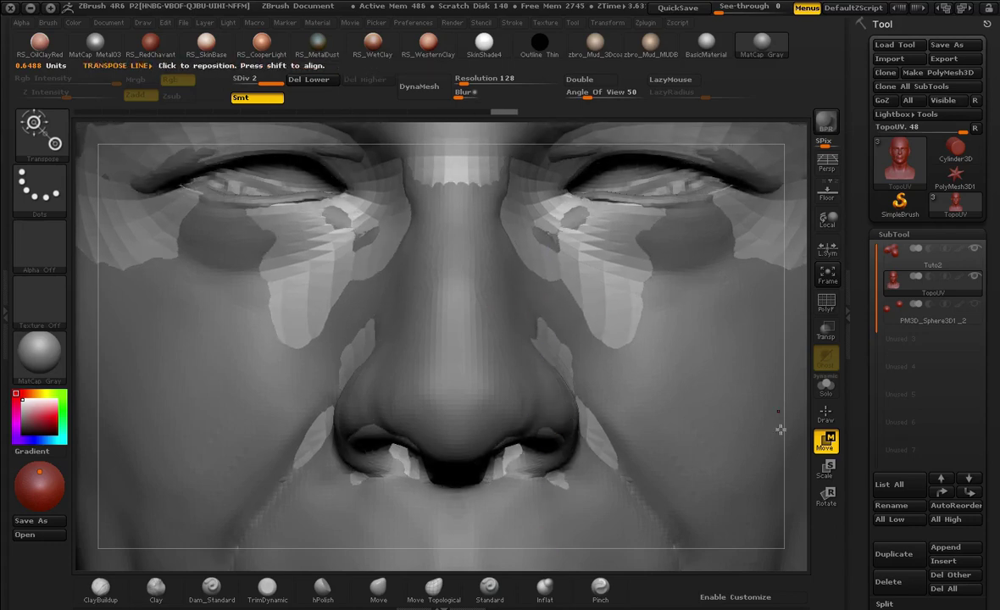
key(f)
drag(619, 340, 598, 333)
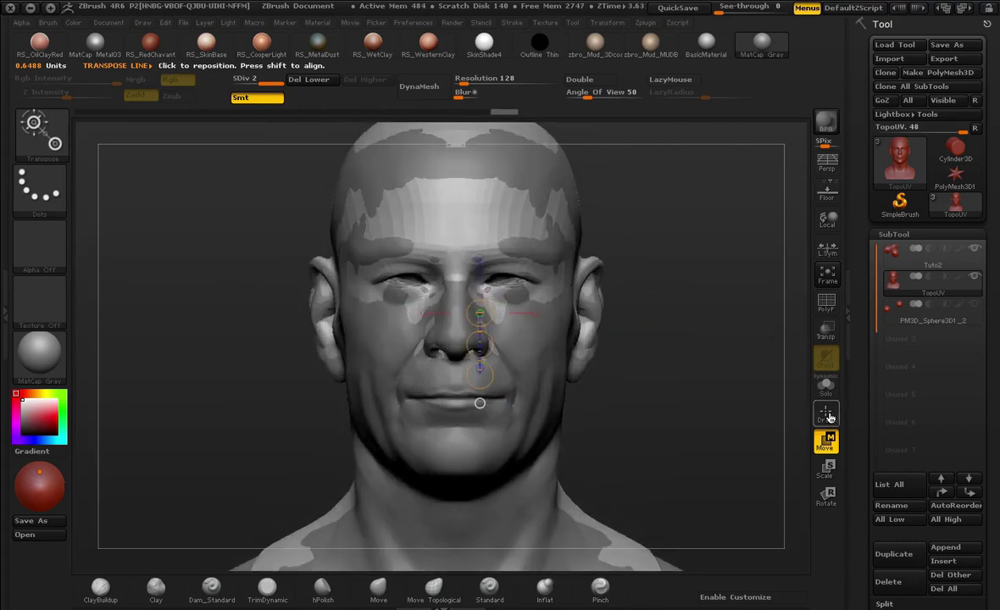
Step: Check the alignment of the overlapping heads with transparency turned on, and return to opaque shading
click(828, 336)
alt+drag(603, 253, 600, 282)
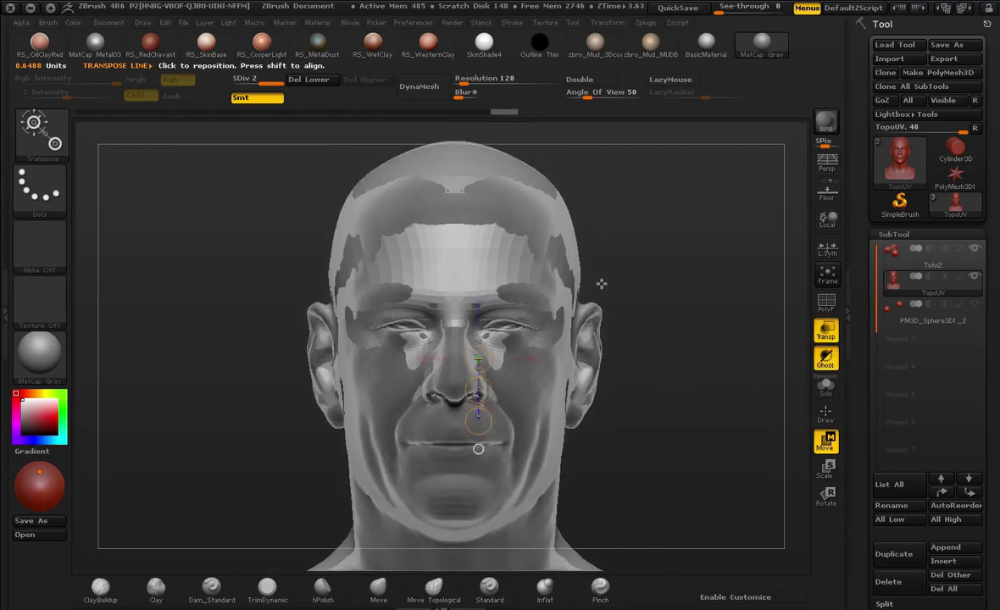
key(shift+f)
key(shift+f)
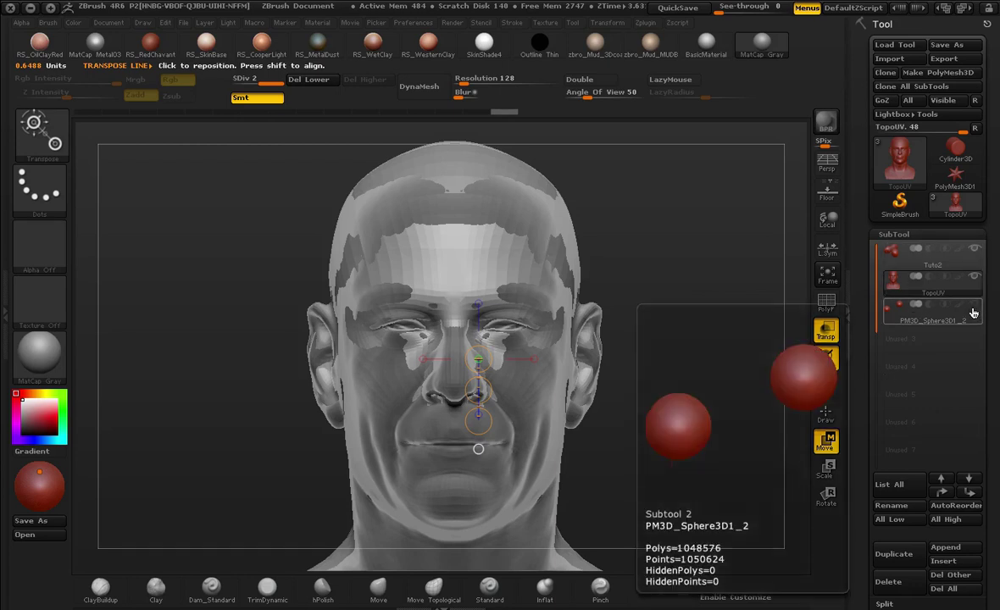
click(821, 337)
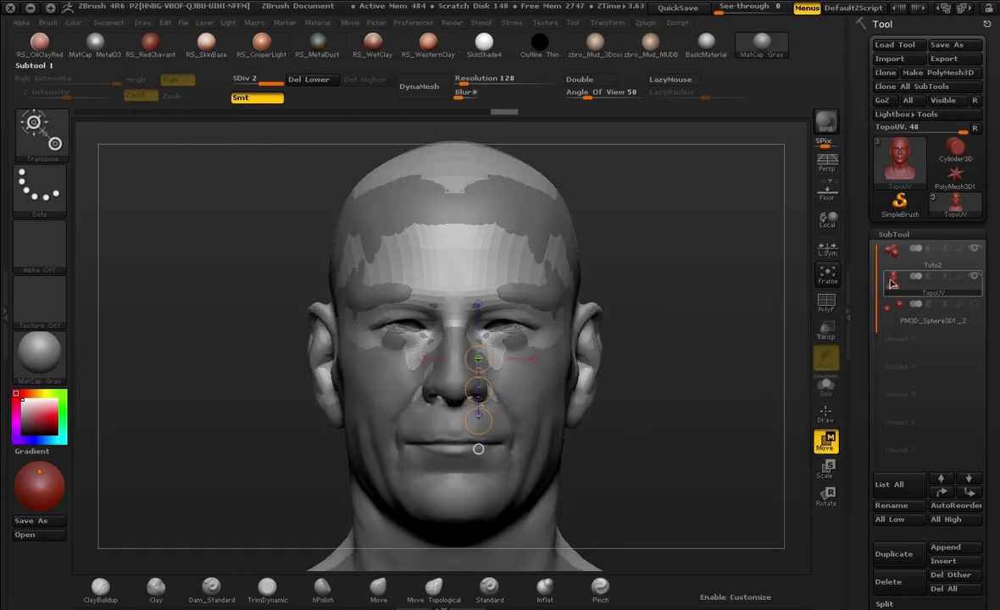
Step: Toggle the visibility of the TopoUV and Tuto2 subtools to compare the two busts
click(974, 280)
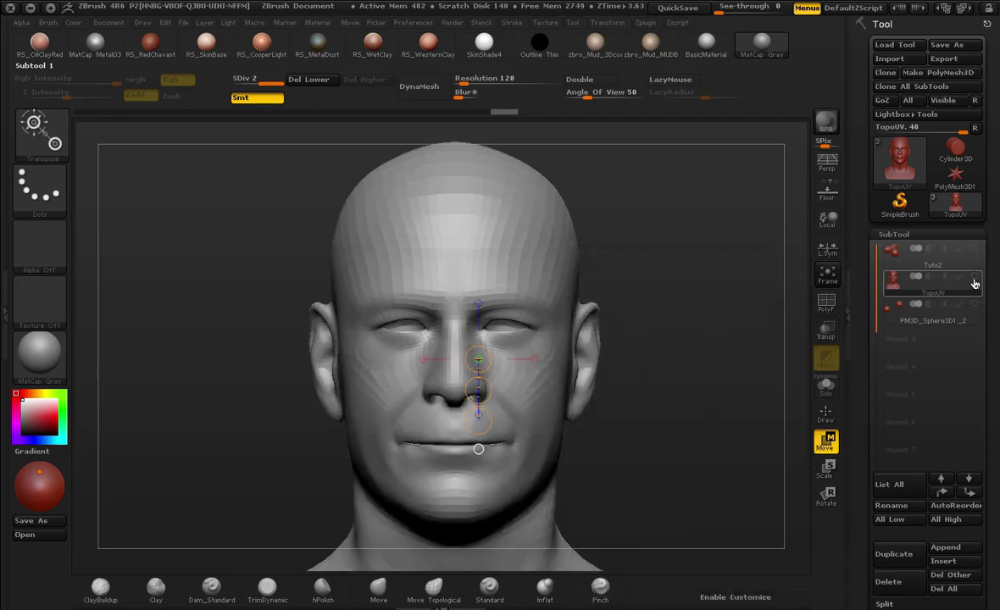
click(974, 280)
click(973, 249)
click(974, 251)
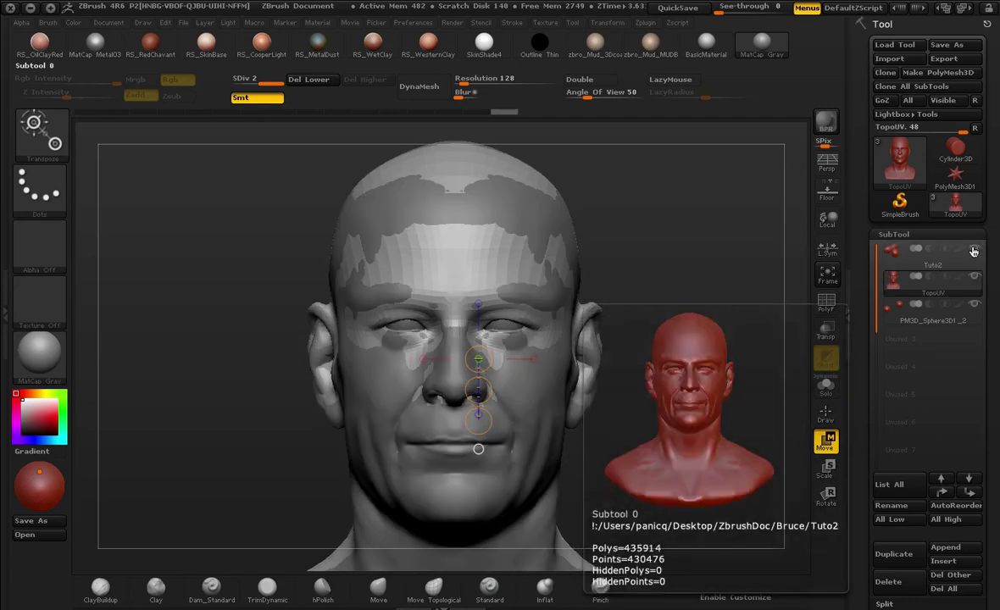
click(974, 251)
click(974, 251)
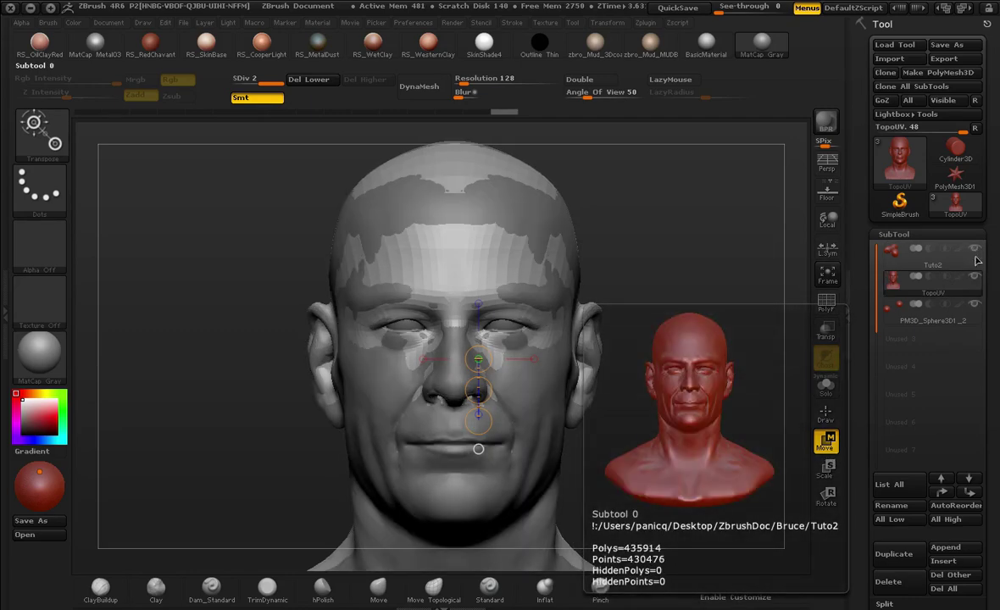
click(974, 285)
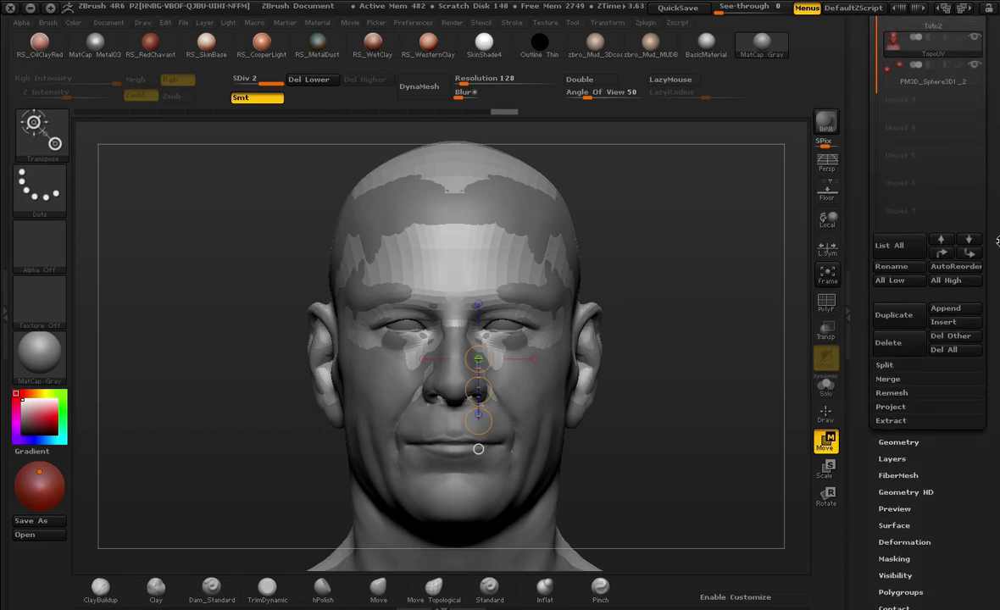
Step: Try projecting the Tuto2 sculpt onto TopoUV at subdivision level 2, and hide Tuto2 to inspect the mesh
click(910, 413)
click(905, 436)
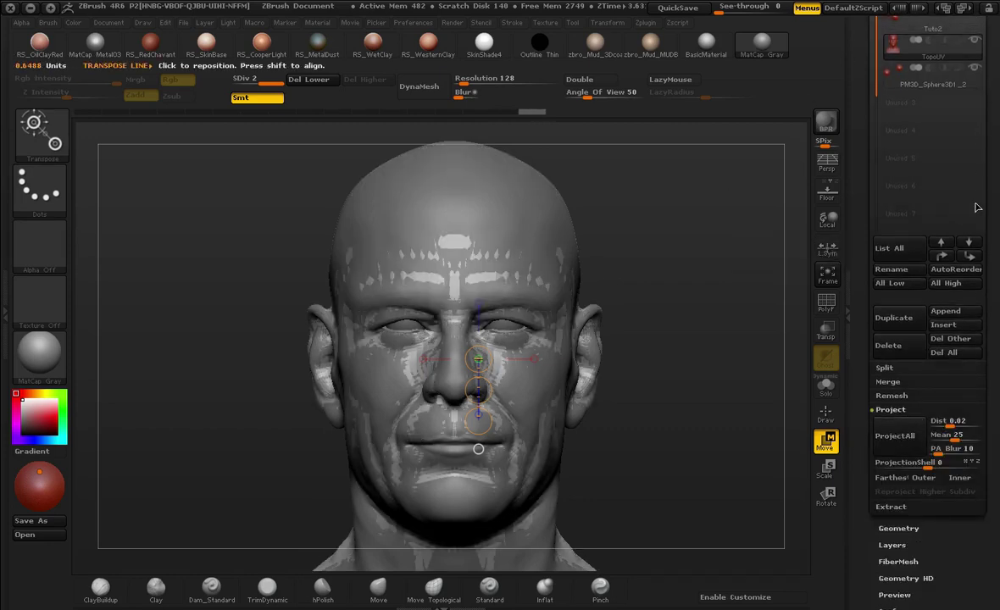
scroll(976, 207, up, 3)
click(980, 126)
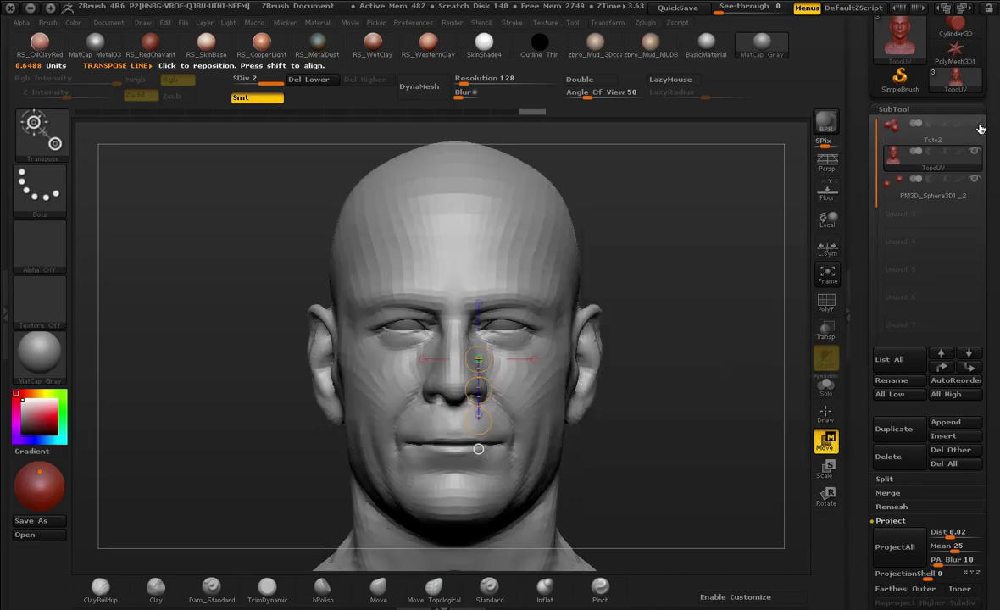
drag(757, 264, 690, 304)
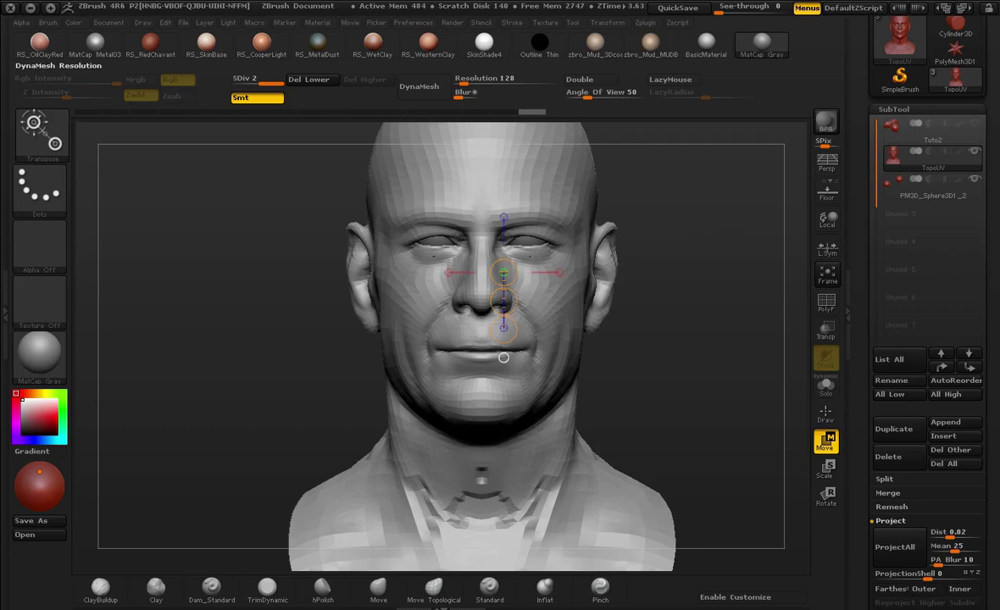
Step: Undo the projection in Draw mode and lower TopoUV to subdivision level 1
key(q)
mouse_move(621, 356)
alt+mouse_down()
mouse_move(669, 384)
mouse_move(701, 344)
mouse_move(681, 283)
mouse_move(694, 324)
alt+mouse_up()
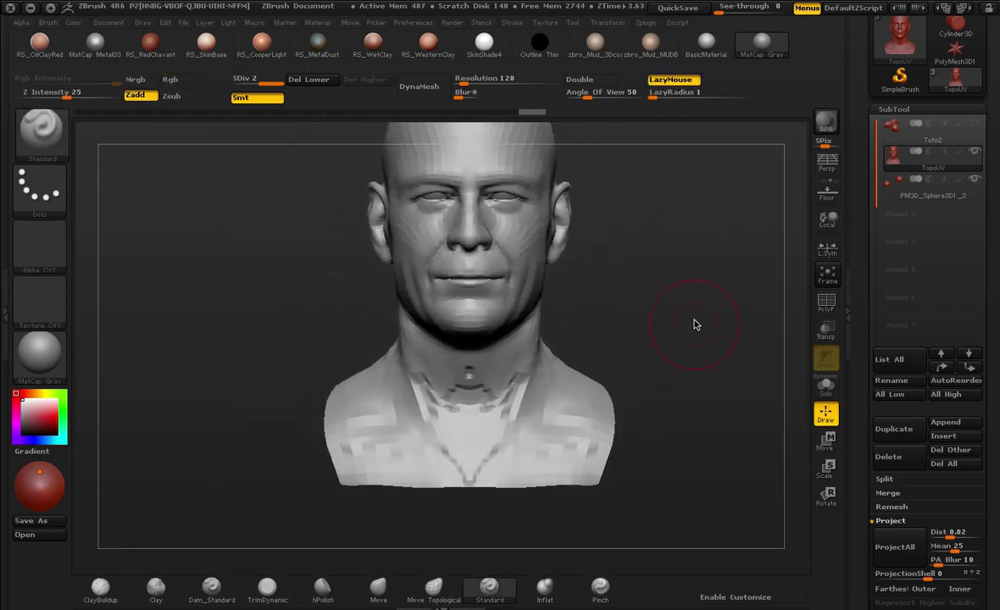
key(ctrl+z)
key(shift+d)
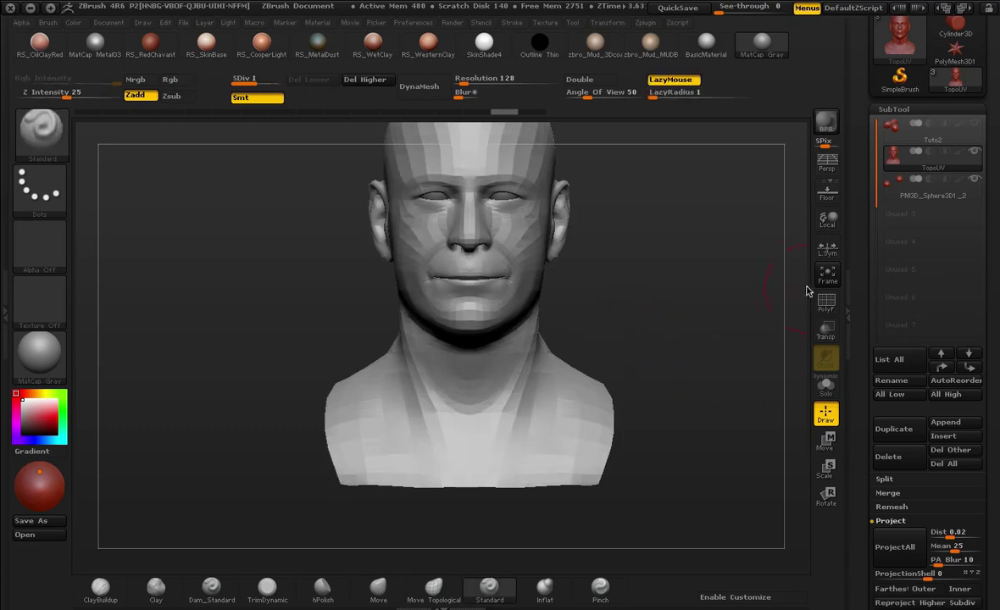
Step: With perspective on and the spheres hidden, project the Tuto2 sculpt onto TopoUV at level 1 and hide Tuto2
drag(687, 404, 612, 200)
scroll(907, 280, down, 2)
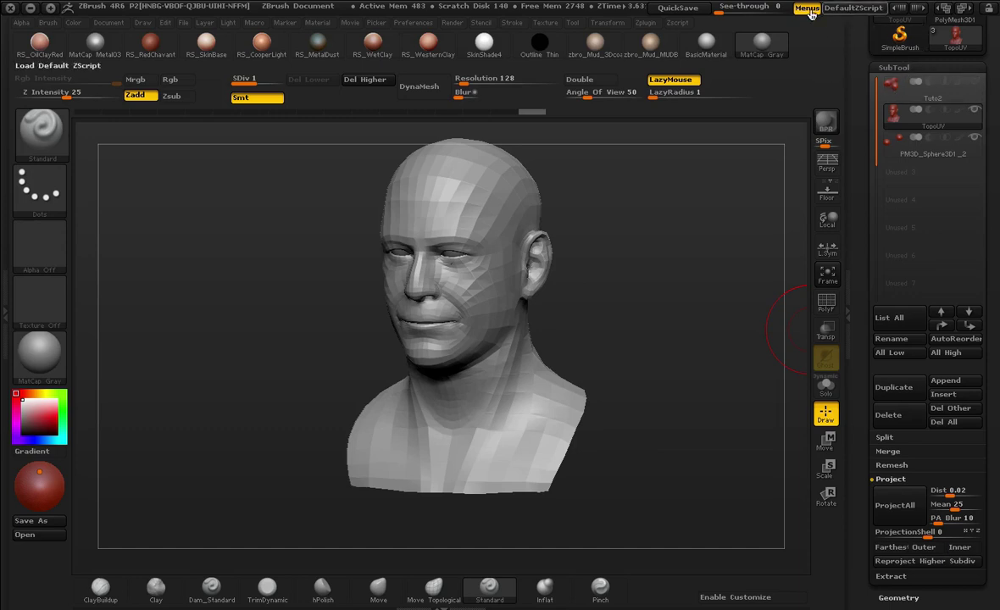
click(826, 174)
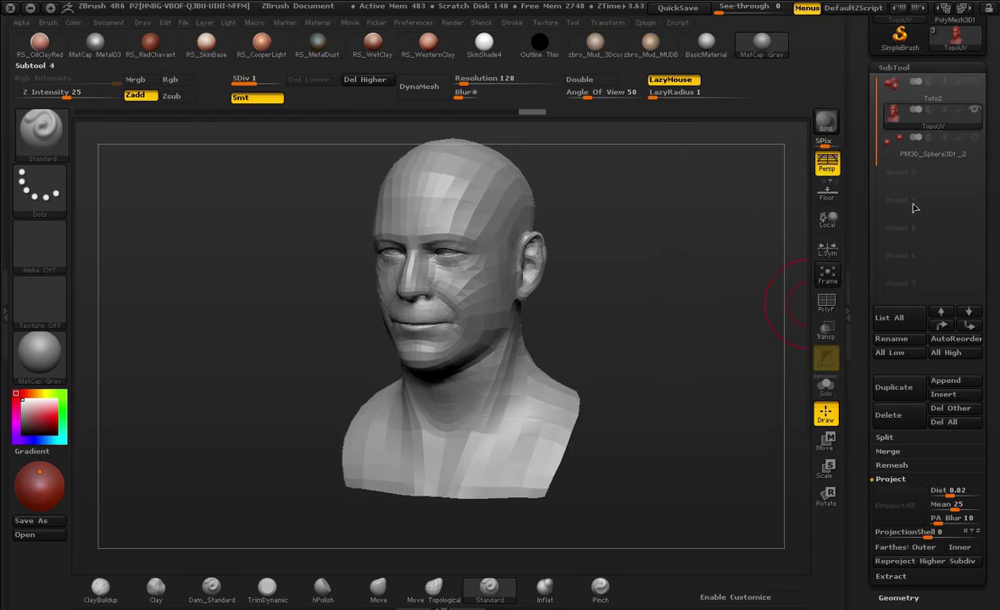
click(975, 82)
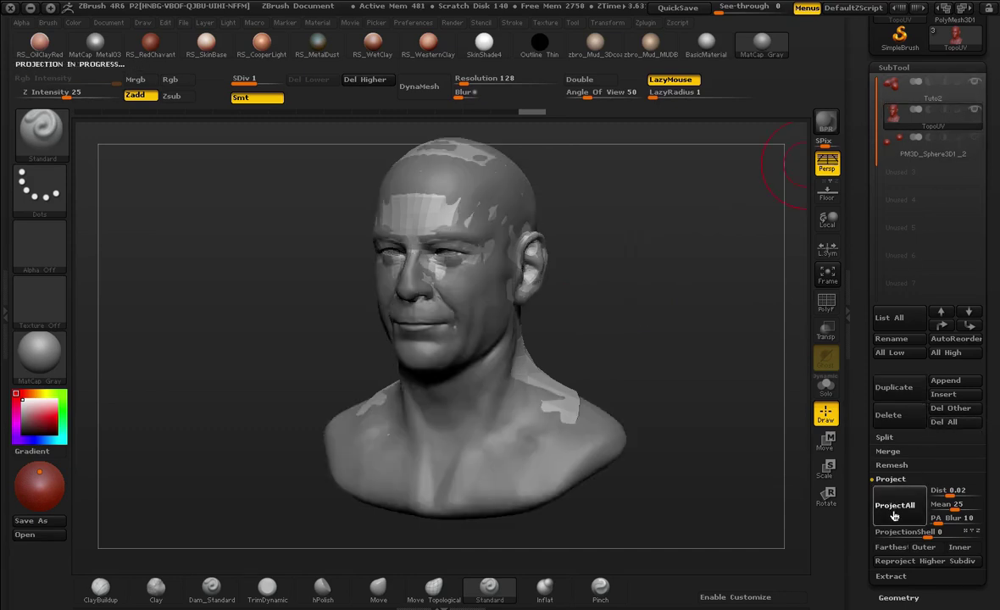
click(974, 84)
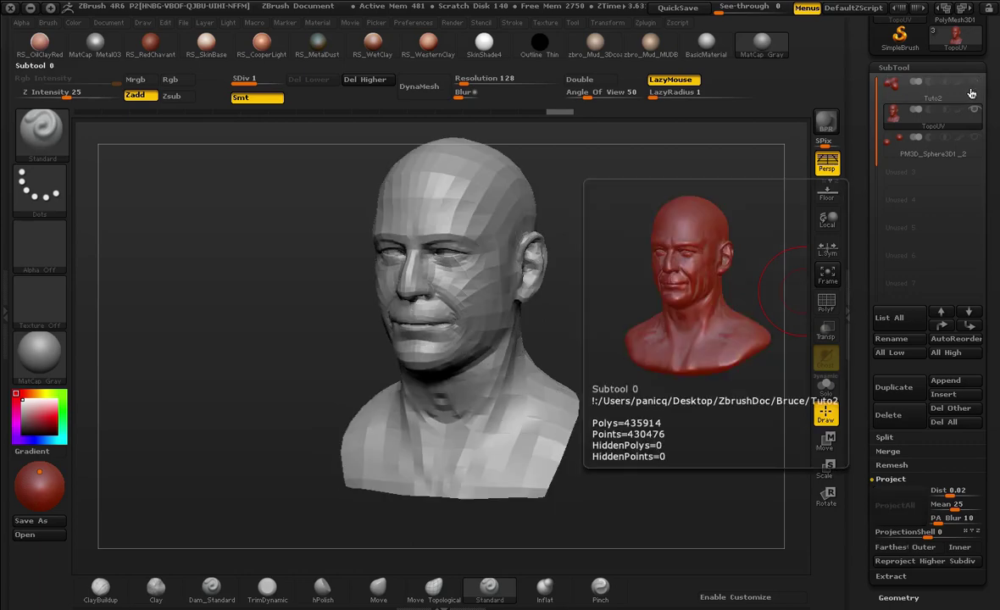
Step: Shrink the brush, set its Z Intensity to 4 and smooth the rough area behind the ear
mouse_move(712, 315)
mouse_down()
mouse_move(631, 296)
mouse_move(590, 311)
mouse_move(658, 206)
mouse_move(755, 241)
mouse_move(722, 201)
mouse_move(728, 185)
mouse_move(759, 245)
mouse_up()
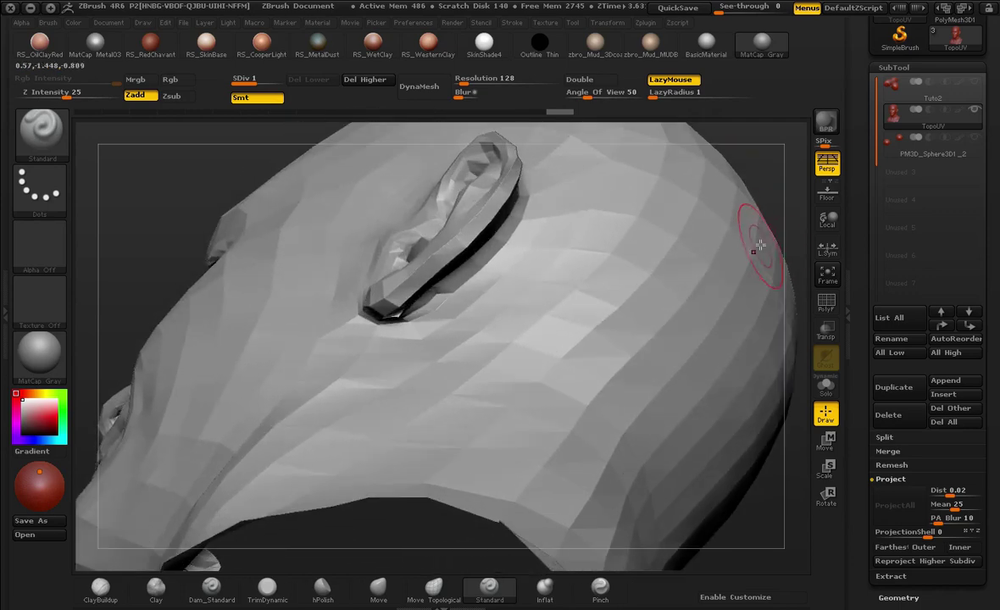
mouse_move(780, 180)
mouse_down()
mouse_move(768, 150)
mouse_move(754, 161)
mouse_up()
right_click(346, 331)
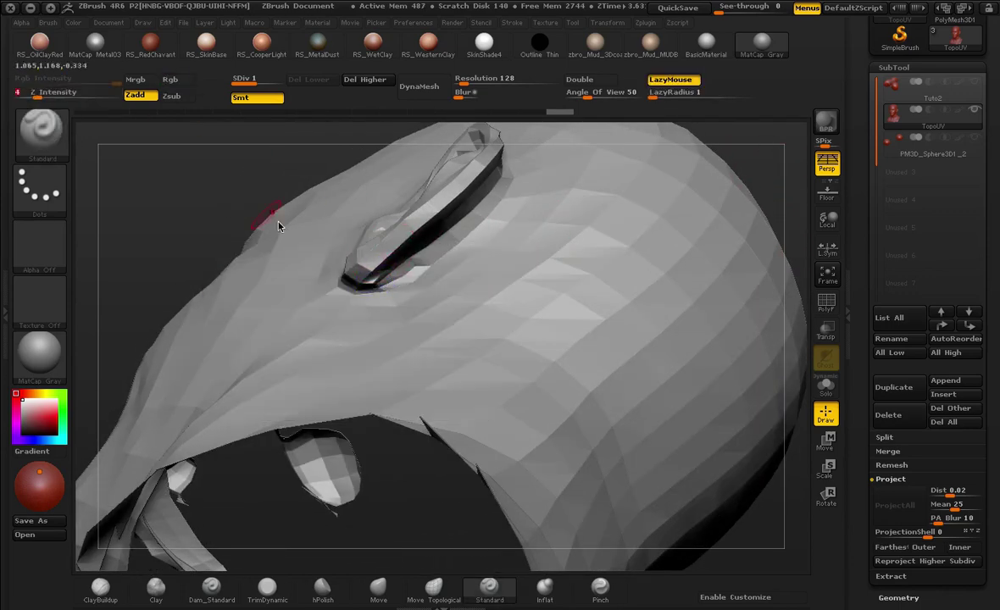
key(shift)
mouse_move(200, 215)
alt+mouse_down()
mouse_move(172, 156)
mouse_move(211, 270)
mouse_move(161, 384)
mouse_move(107, 159)
alt+mouse_up()
key(shift)
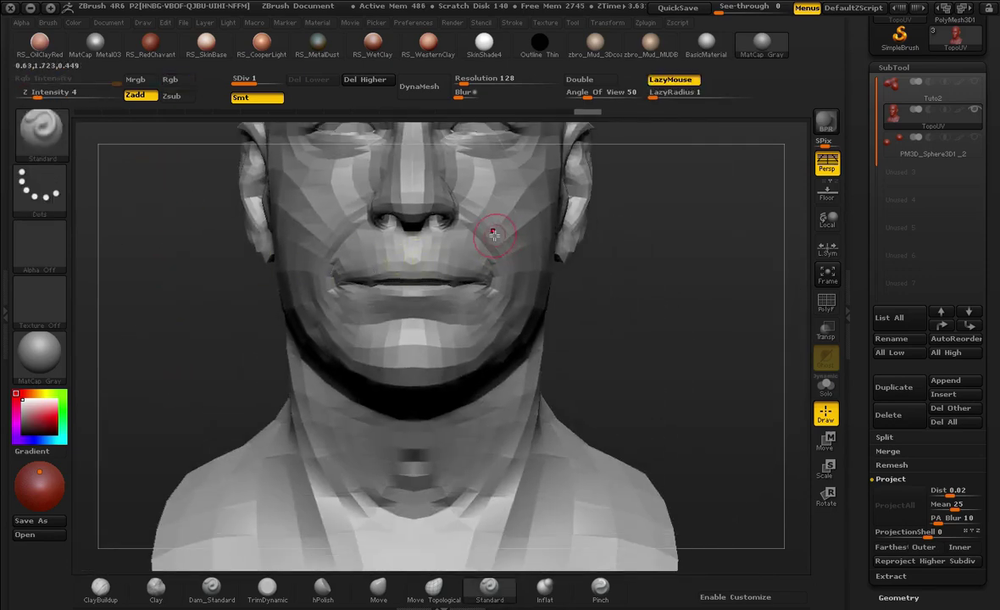
Step: Smooth the distorted lower edge of the ear from behind the head
drag(644, 293, 491, 234)
alt+drag(683, 352, 314, 299)
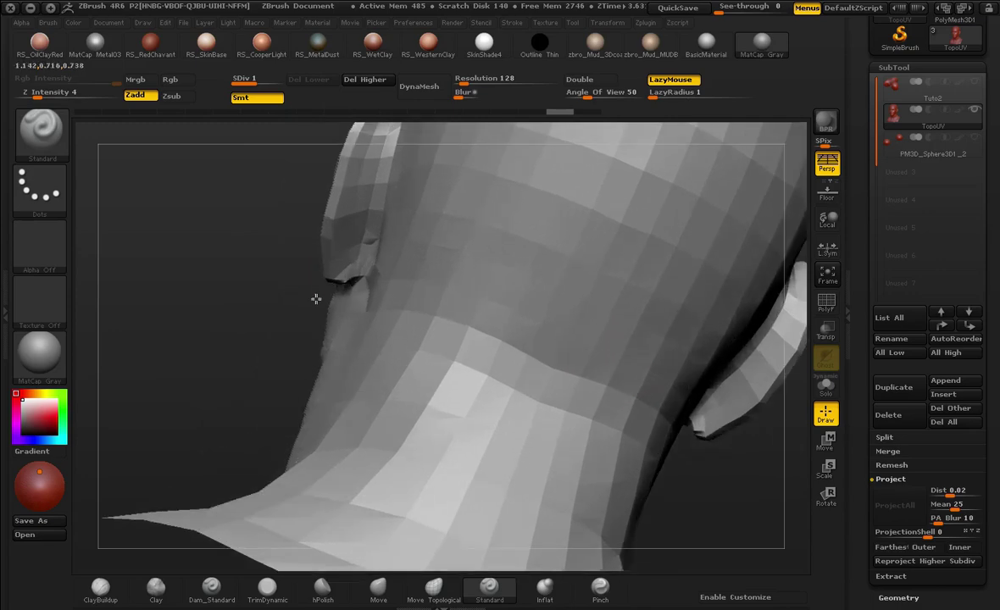
drag(209, 269, 308, 223)
shift+drag(350, 264, 351, 273)
mouse_move(257, 328)
mouse_down()
mouse_move(282, 275)
mouse_move(297, 276)
mouse_up()
Step: Smooth the uneven polygons at the front base of the neck on TopoUV
drag(643, 347, 564, 398)
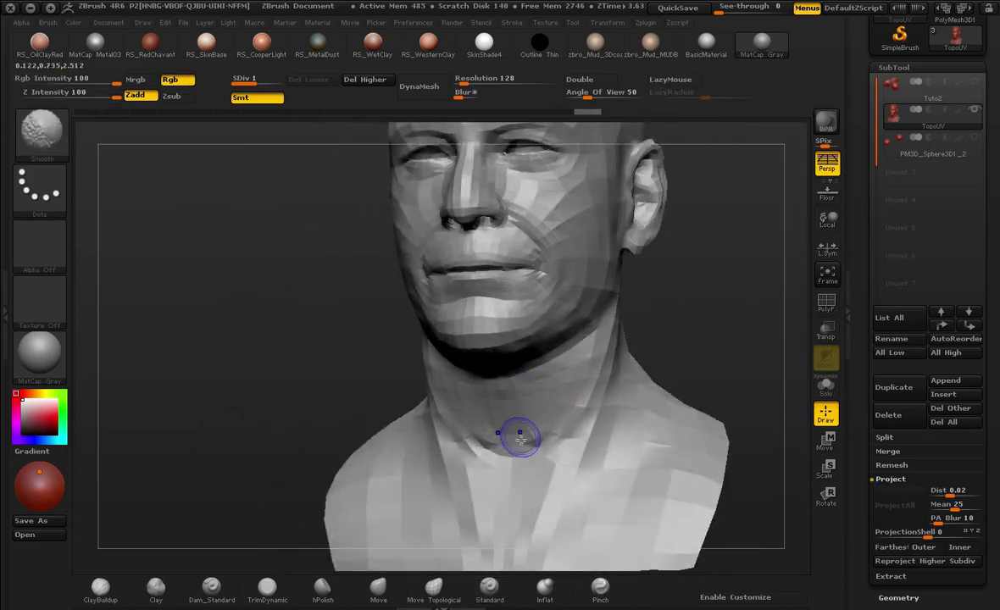
shift+drag(497, 410, 543, 423)
mouse_move(640, 330)
alt+mouse_down()
mouse_move(677, 332)
mouse_move(700, 305)
alt+mouse_up()
mouse_move(700, 305)
alt+mouse_down()
mouse_move(663, 369)
mouse_move(613, 339)
alt+mouse_up()
mouse_move(613, 339)
mouse_down()
mouse_move(675, 370)
mouse_move(630, 331)
mouse_move(708, 297)
mouse_up()
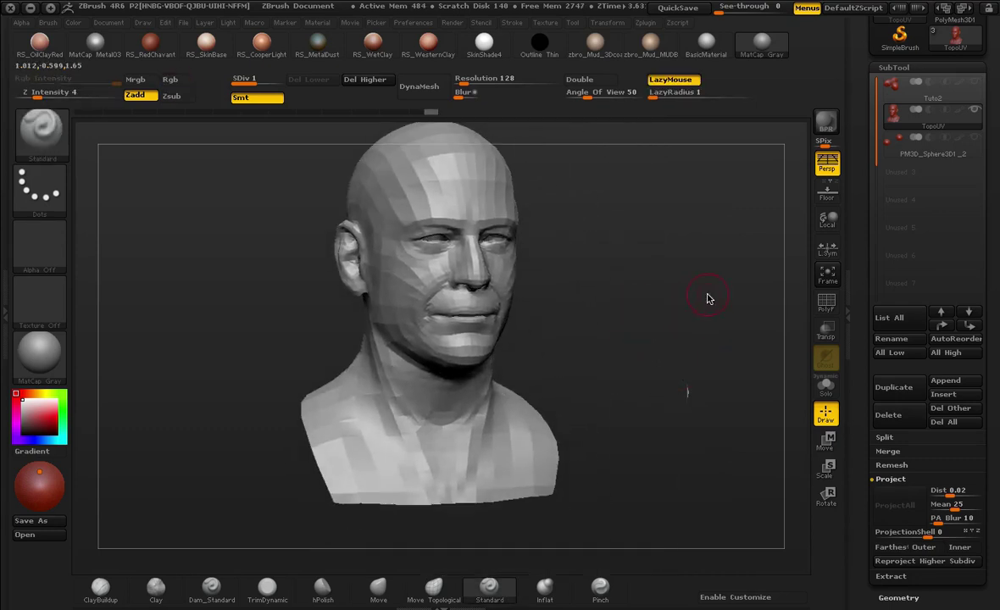
Step: Try to subdivide the smoothed TopoUV mesh from level 1
key(ctrl+d)
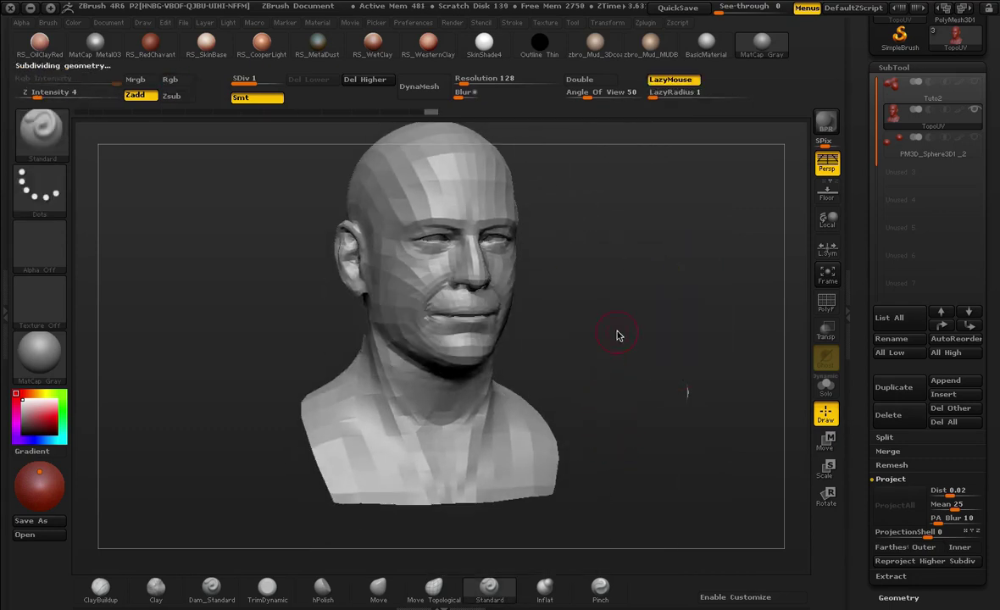
shift+drag(619, 335, 652, 381)
key(ctrl+d)
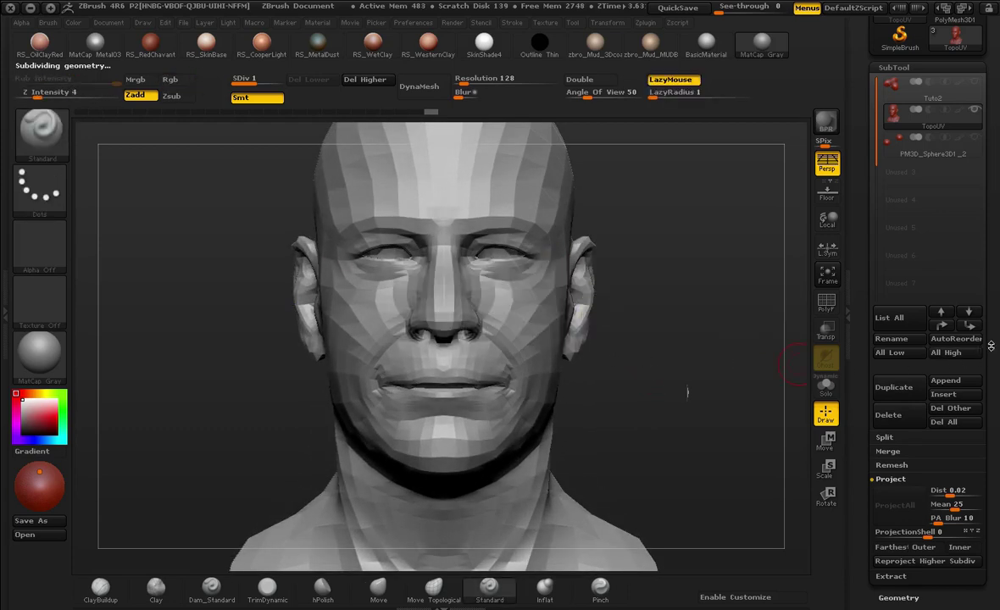
Step: Delete TopoUV's higher subdivision levels and divide the mesh again to level 2
drag(995, 407, 983, 34)
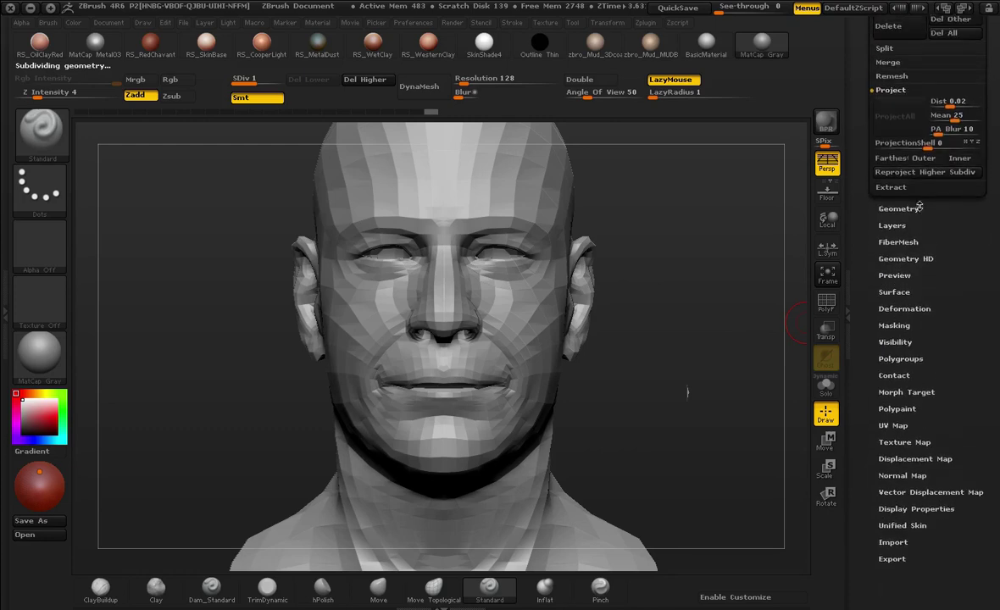
click(911, 211)
drag(922, 174, 934, 332)
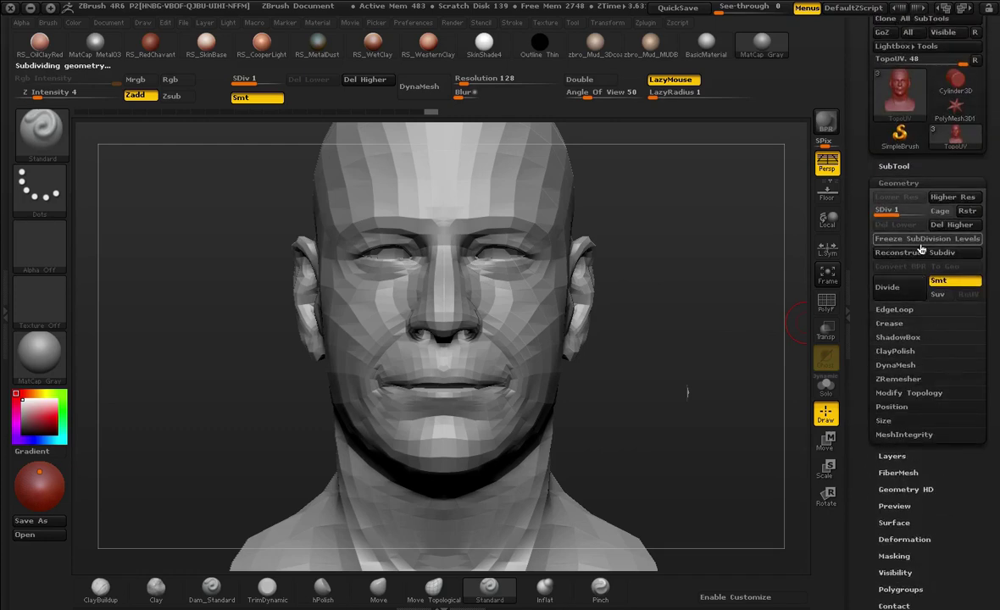
click(946, 227)
click(929, 182)
drag(965, 197, 930, 378)
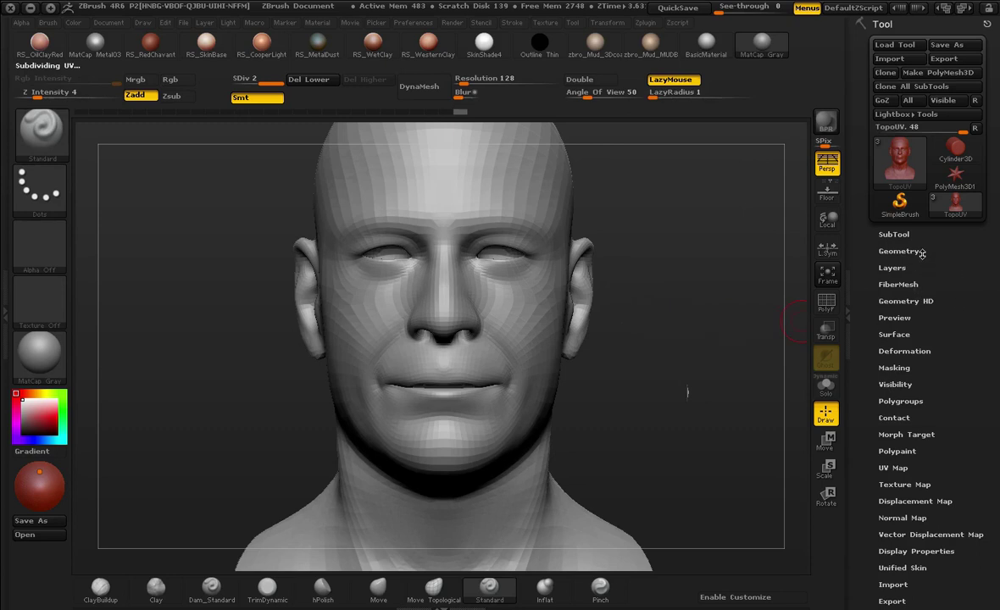
Step: Show Tuto2, project its shape onto TopoUV at subdivision level 2, and hide Tuto2 again
click(894, 233)
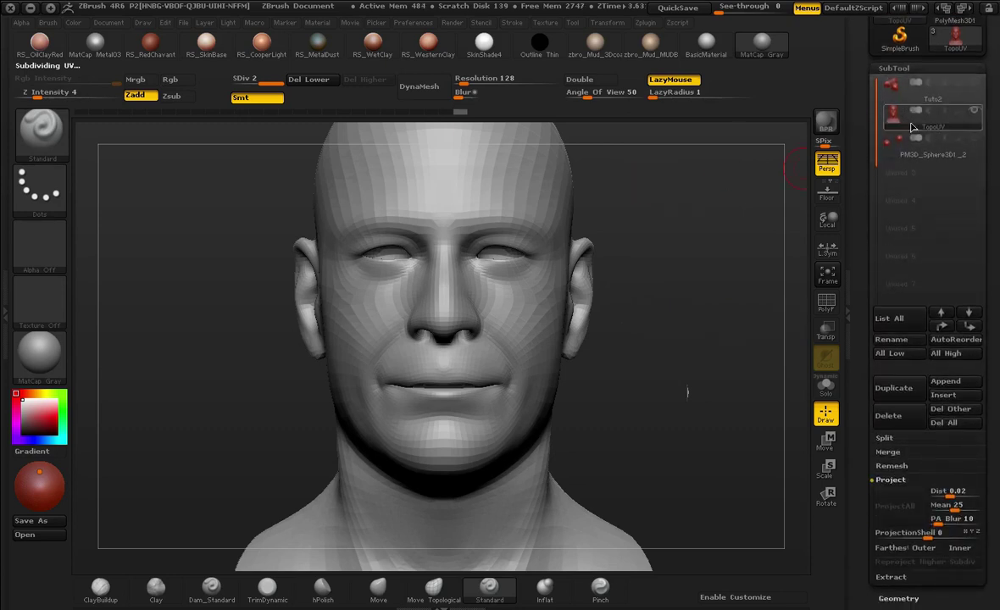
click(975, 83)
scroll(898, 382, down, 1)
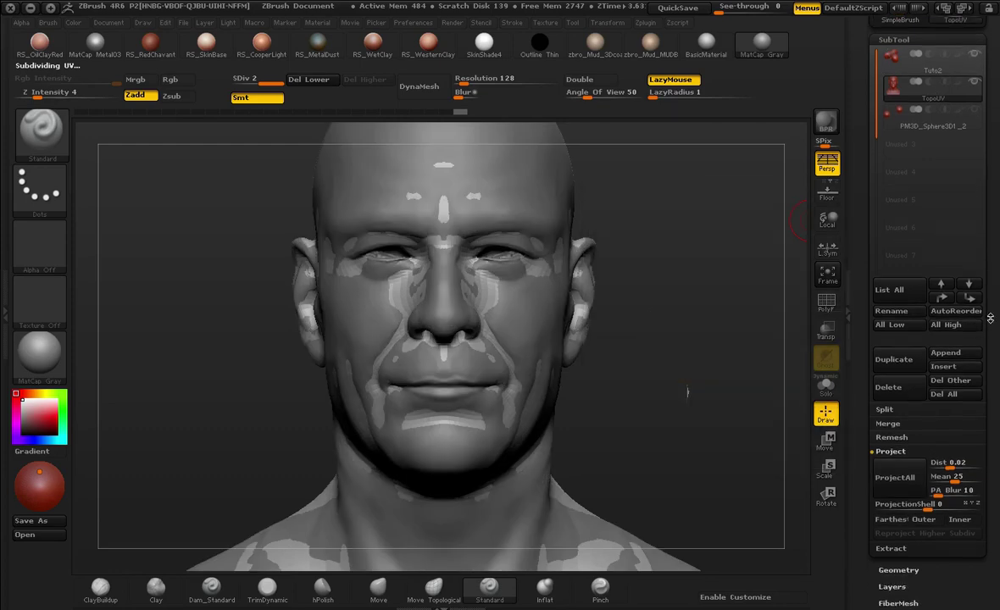
click(902, 463)
click(978, 56)
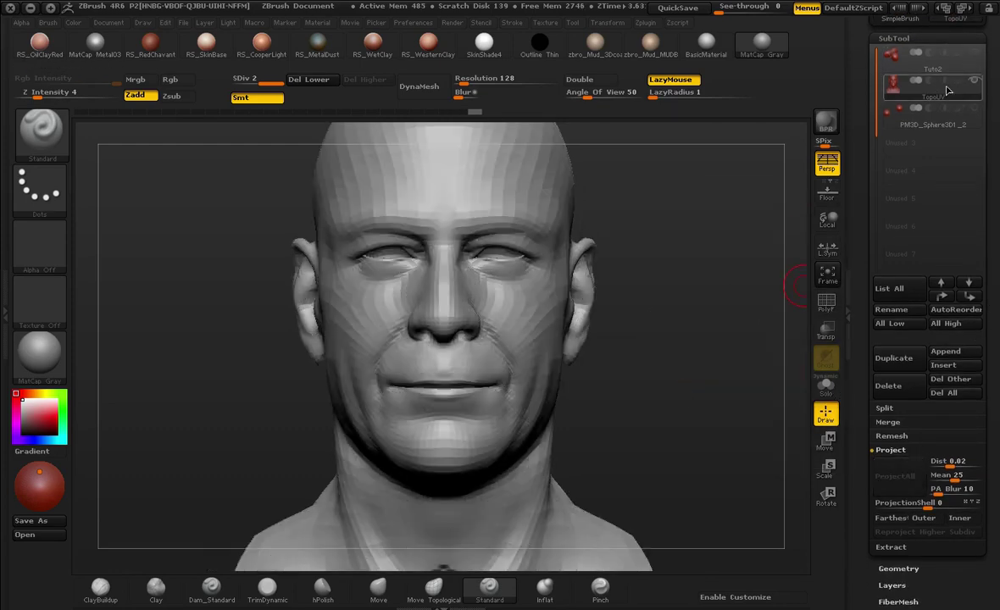
Step: Smooth the stepped polygons around the base of the neck and shoulders of TopoUV at subdivision level 2
key(f)
drag(674, 300, 622, 244)
key(shift)
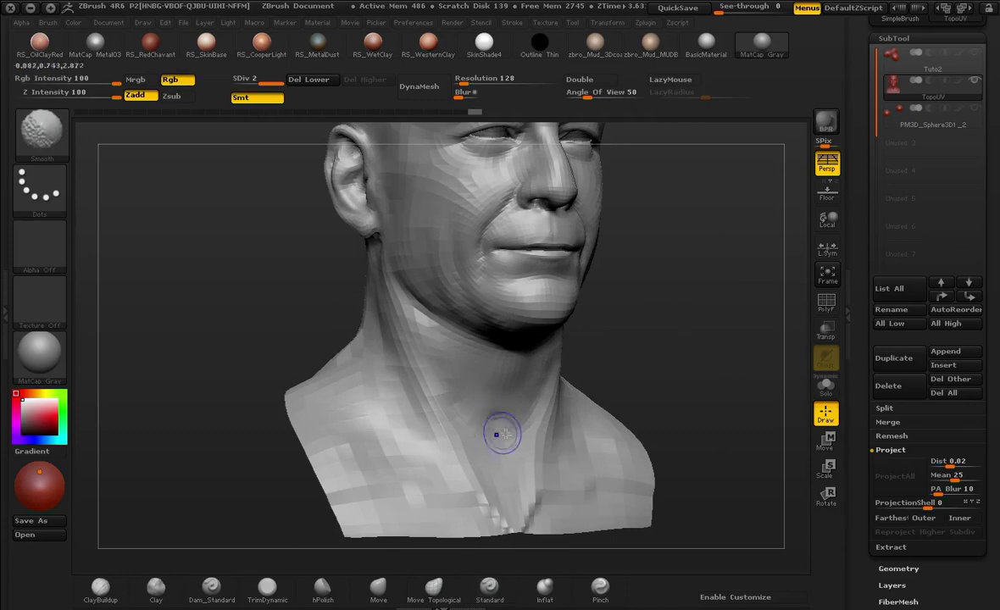
drag(699, 326, 598, 343)
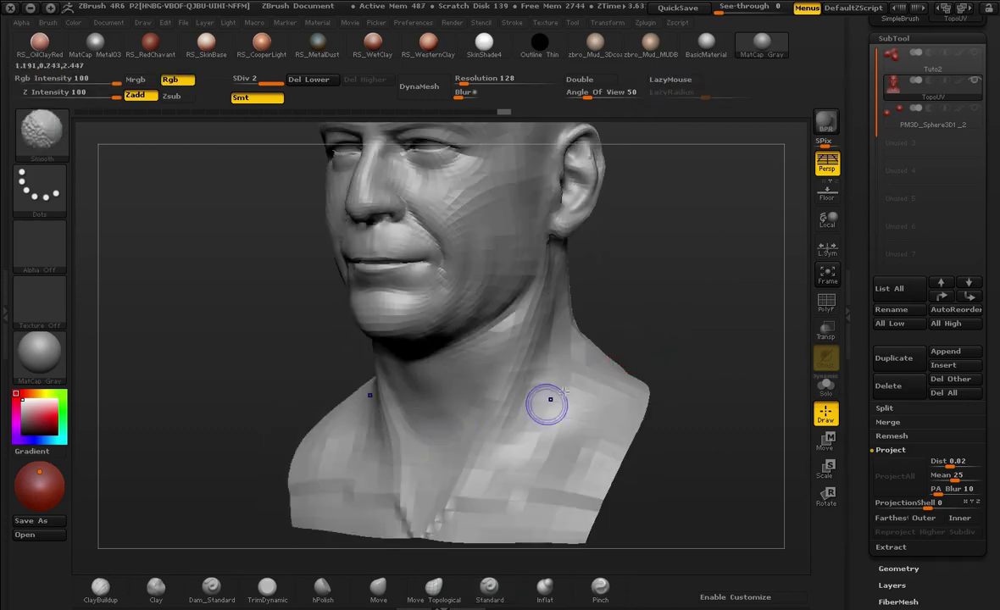
mouse_move(550, 399)
mouse_down()
mouse_move(601, 253)
mouse_move(408, 194)
mouse_move(270, 199)
mouse_move(400, 339)
mouse_move(237, 343)
mouse_move(255, 301)
mouse_up()
key(shift)
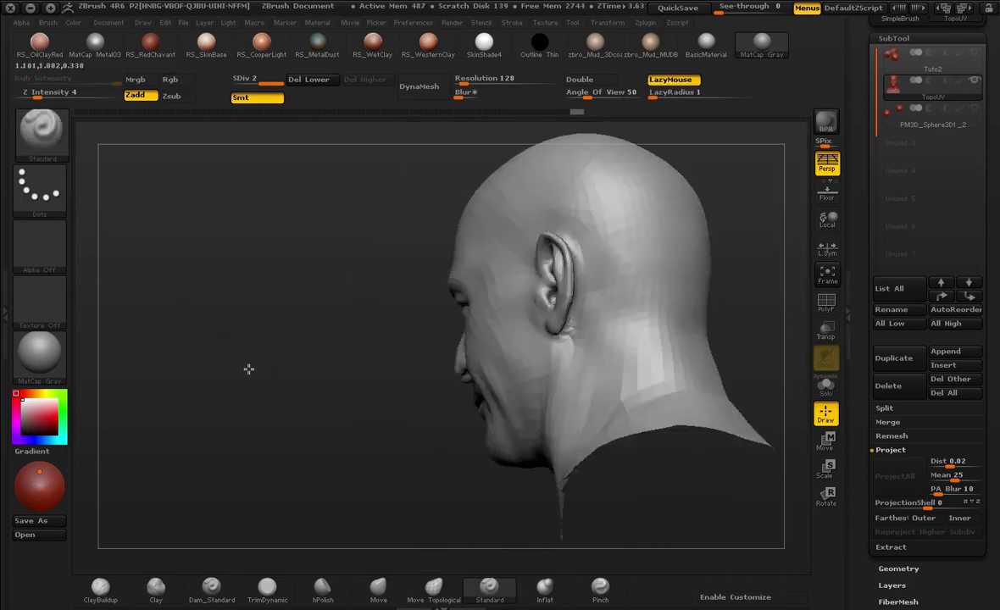
Step: Smooth the jagged center notch and the band across the lower chest of TopoUV
mouse_move(247, 364)
mouse_down()
mouse_move(299, 362)
mouse_move(304, 435)
mouse_move(335, 399)
mouse_move(261, 337)
mouse_move(276, 416)
mouse_up()
alt+drag(663, 441, 672, 335)
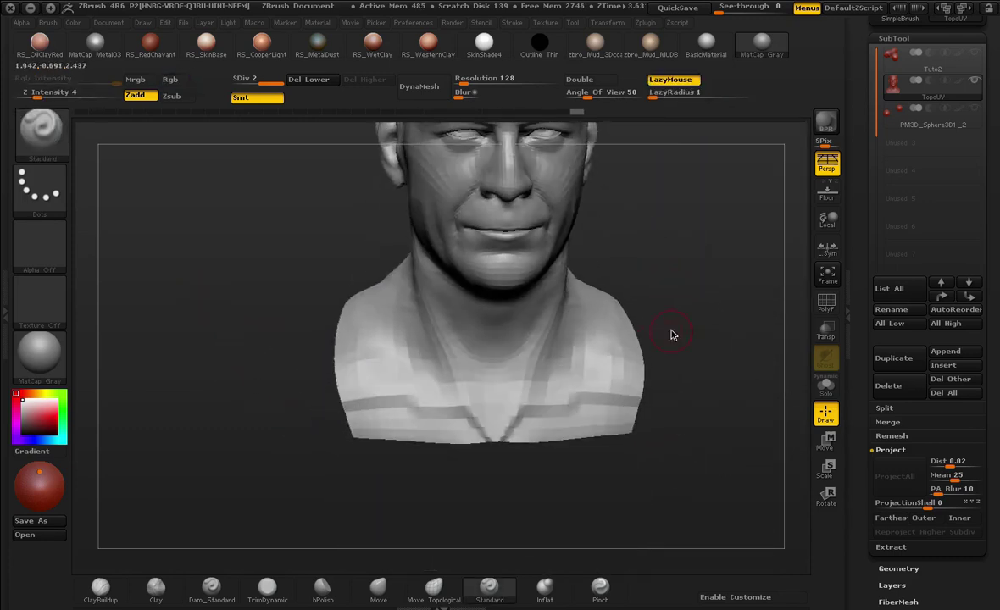
shift+drag(528, 412, 509, 422)
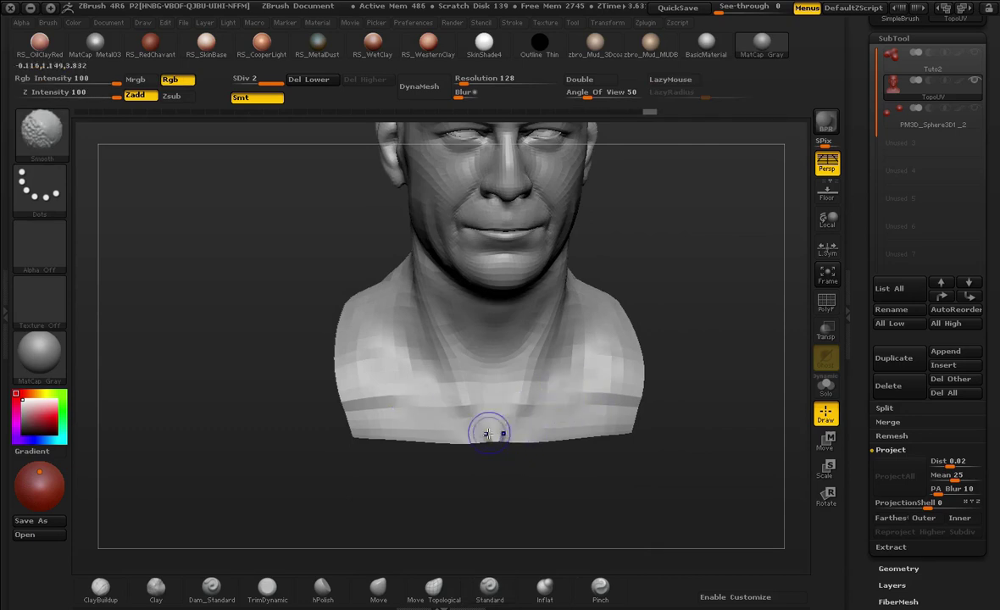
shift+drag(609, 391, 632, 394)
mouse_move(683, 390)
shift+mouse_down()
mouse_move(688, 370)
mouse_move(744, 380)
mouse_move(721, 407)
shift+mouse_up()
Step: Subdivide TopoUV to level 3, project the visible Tuto2 shape onto it, and hide Tuto2 again
mouse_move(523, 452)
alt+mouse_down()
mouse_move(672, 388)
mouse_move(708, 277)
alt+mouse_up()
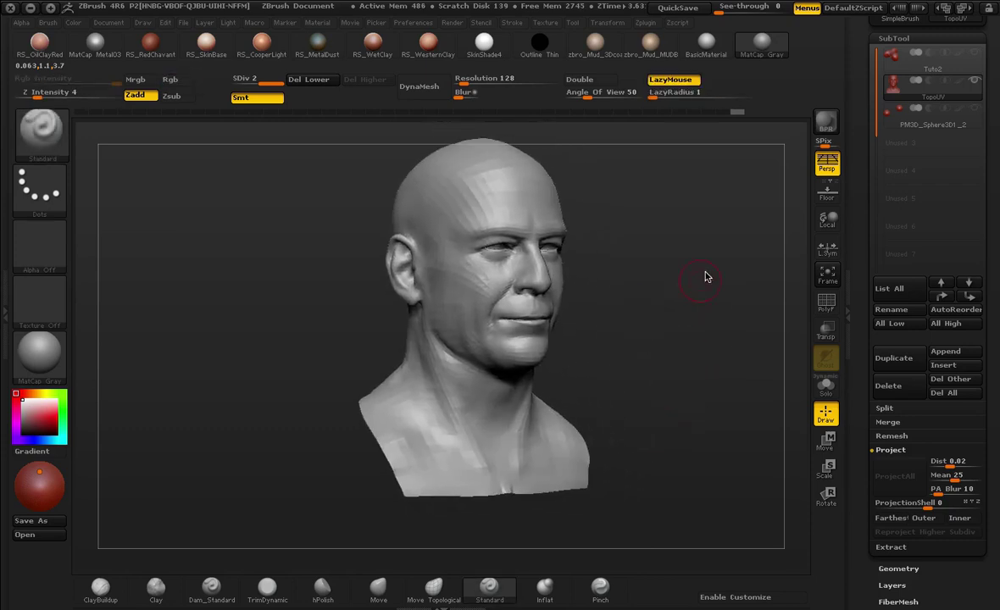
click(977, 55)
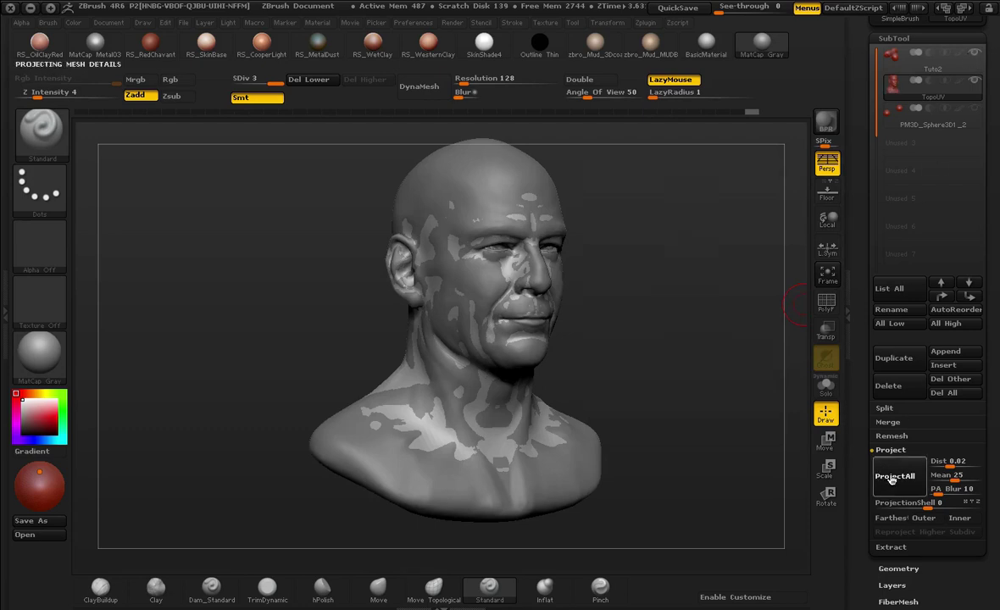
click(976, 81)
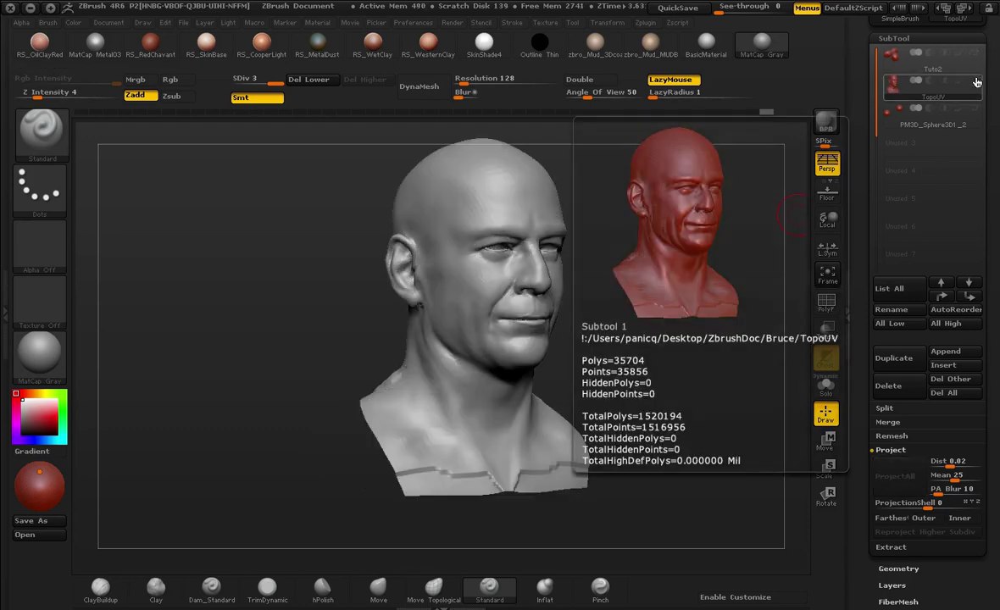
Step: Fill the crease across the lower chest with the ClayBuildup brush and smooth the center notch
mouse_move(732, 240)
mouse_down()
mouse_move(641, 253)
mouse_move(681, 335)
mouse_move(730, 341)
mouse_move(753, 298)
mouse_move(476, 415)
mouse_move(705, 391)
mouse_move(661, 330)
mouse_up()
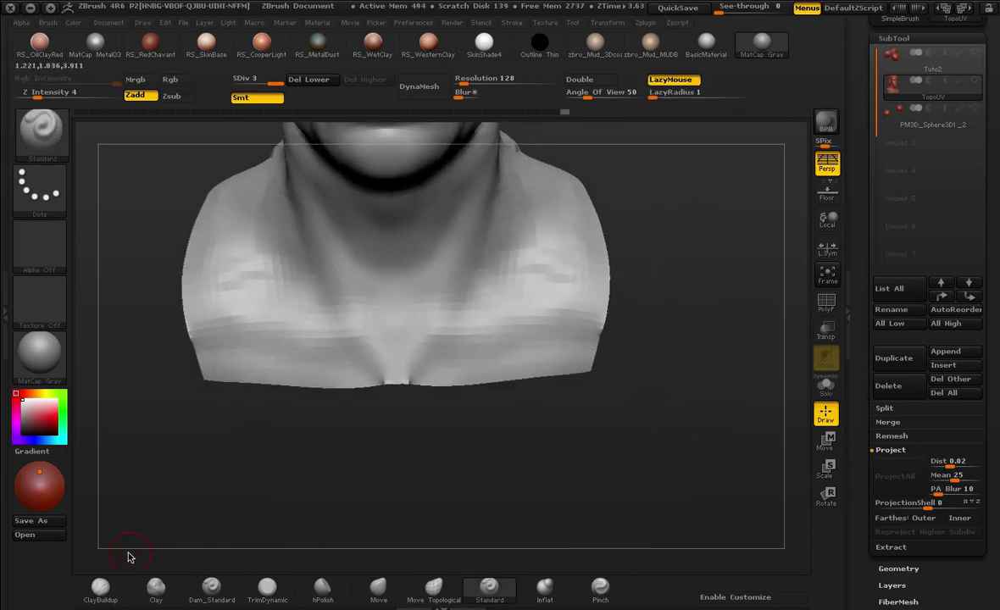
click(100, 587)
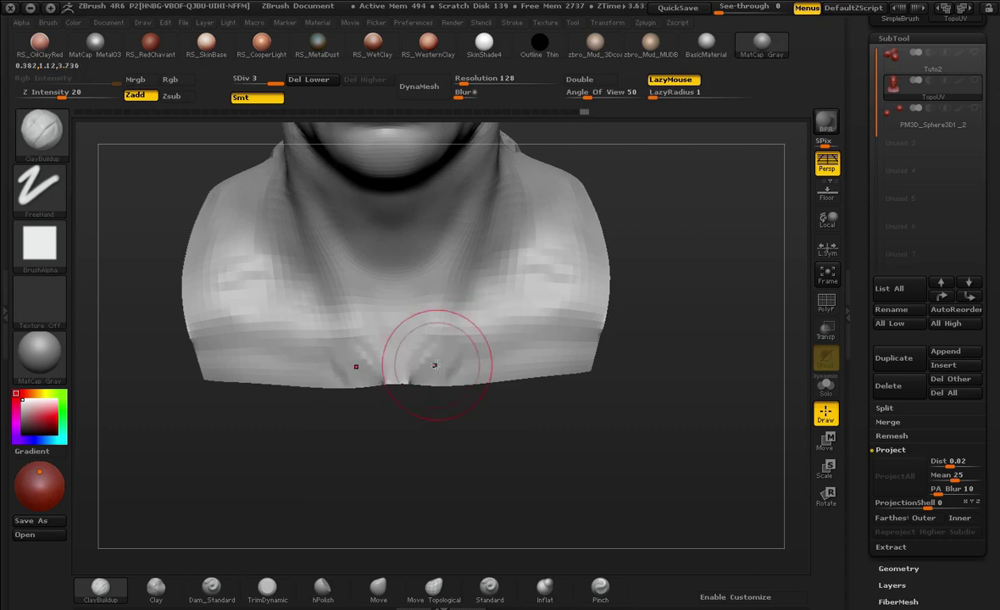
mouse_move(435, 366)
mouse_down()
mouse_move(532, 362)
mouse_move(478, 357)
mouse_move(514, 338)
mouse_move(478, 358)
mouse_move(496, 307)
mouse_up()
drag(591, 327, 543, 365)
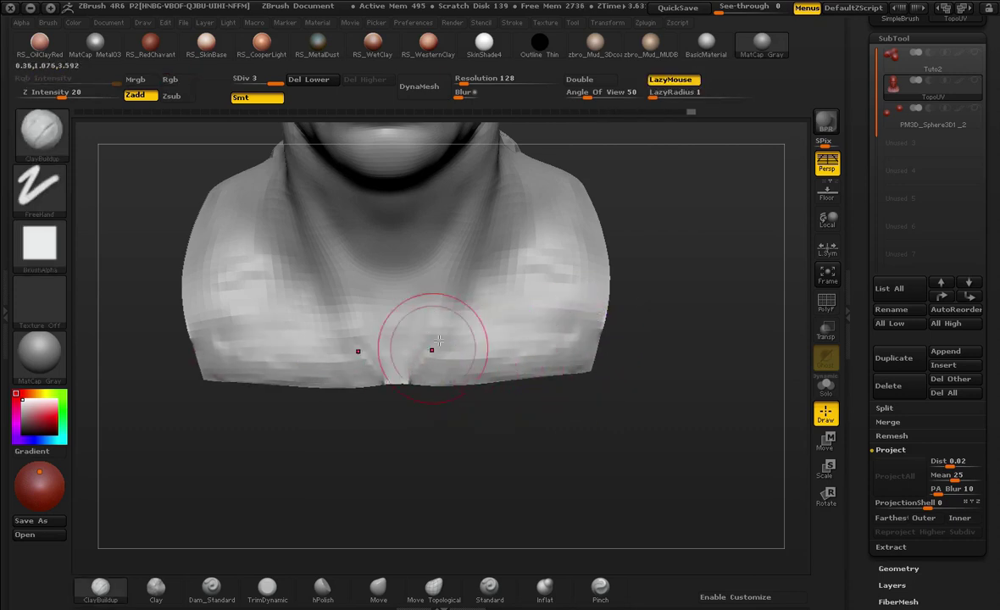
key(shift)
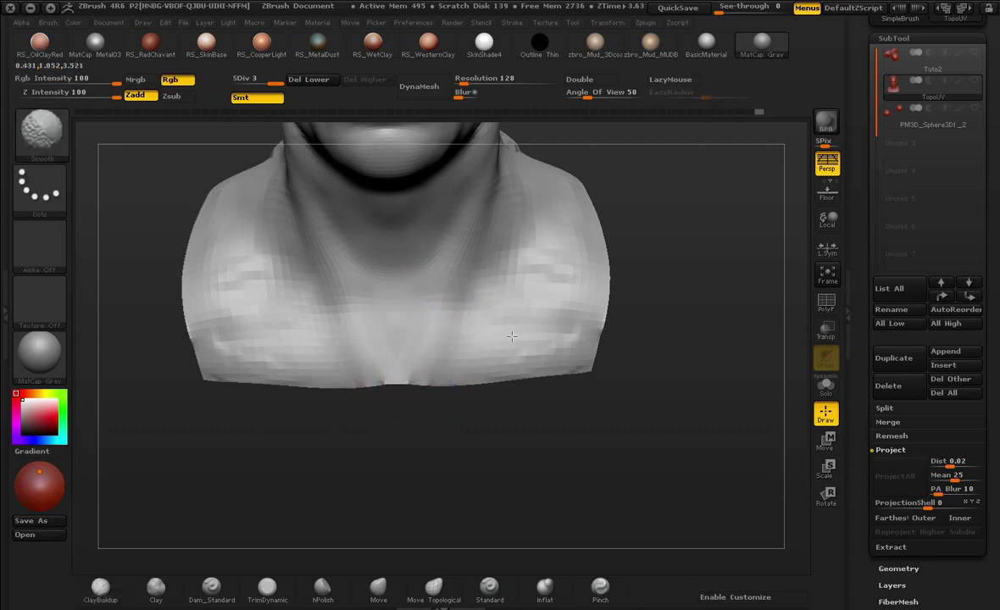
key(ctrl+z)
Step: Smooth the jagged ridge at the back of the neck base and fill its dents with ClayBuildup
key(f)
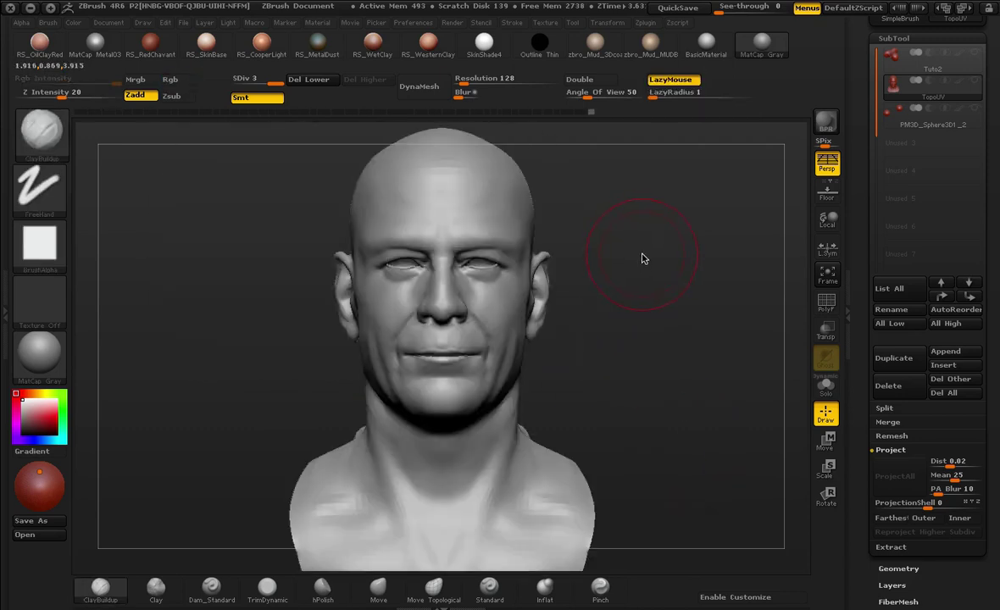
mouse_move(645, 257)
mouse_down()
mouse_move(658, 333)
mouse_move(696, 414)
mouse_move(643, 322)
mouse_up()
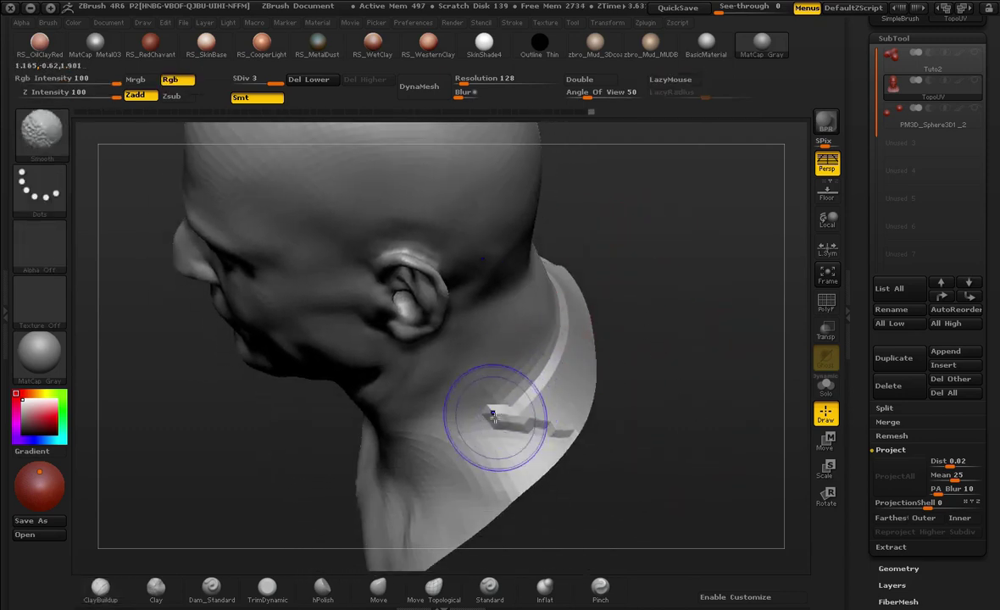
shift+drag(491, 413, 564, 422)
mouse_move(606, 375)
mouse_down()
mouse_move(651, 334)
mouse_move(543, 364)
mouse_move(527, 353)
mouse_up()
drag(527, 365, 578, 411)
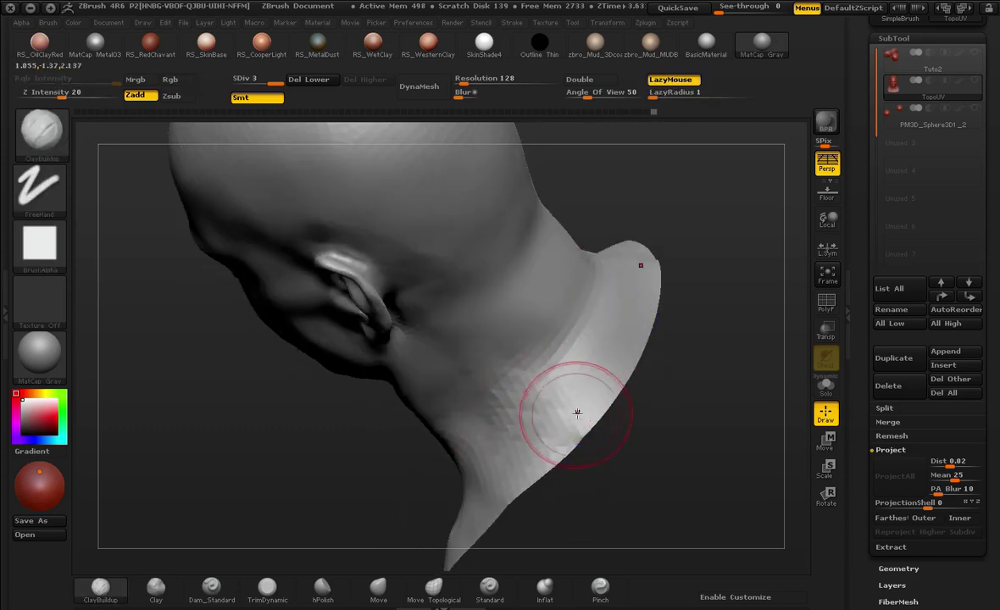
drag(514, 387, 549, 412)
mouse_move(464, 378)
mouse_down()
mouse_move(466, 424)
mouse_move(471, 344)
mouse_up()
Step: Build up and smooth the remaining uneven areas around the neck and shoulders at subdivision level 3
mouse_move(675, 474)
alt+mouse_down()
mouse_move(606, 319)
mouse_move(651, 364)
alt+mouse_up()
drag(597, 373, 696, 423)
mouse_move(661, 314)
mouse_down()
mouse_move(714, 312)
mouse_move(705, 271)
mouse_move(715, 235)
mouse_move(771, 346)
mouse_move(708, 485)
mouse_move(679, 462)
mouse_move(679, 357)
mouse_move(705, 438)
mouse_move(642, 308)
mouse_up()
shift+drag(612, 268, 643, 281)
Step: Fill and smooth the artifact where the back of the ear meets the head
mouse_move(775, 536)
mouse_down()
mouse_move(782, 522)
mouse_move(659, 503)
mouse_up()
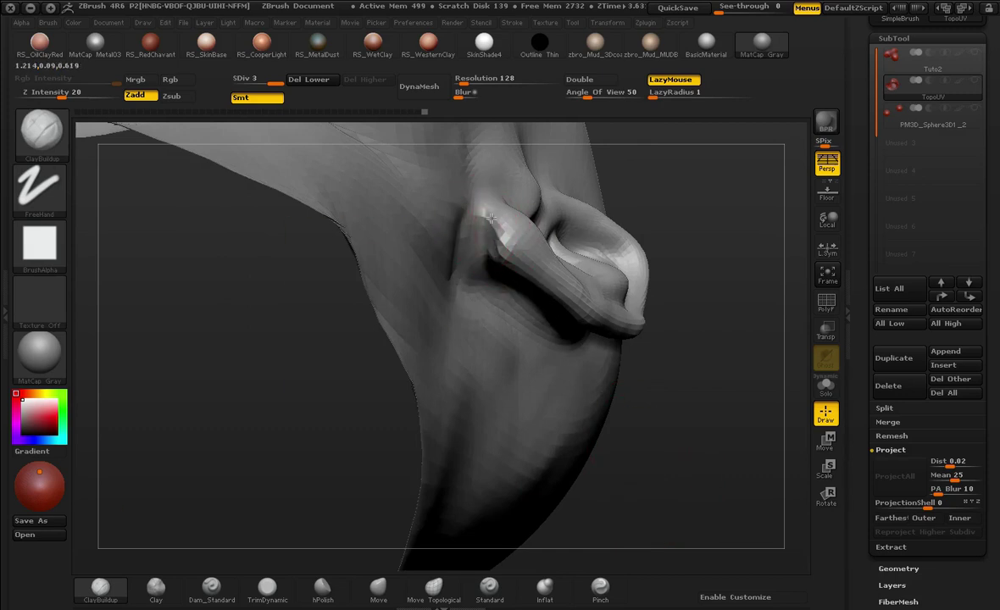
shift+drag(526, 251, 492, 223)
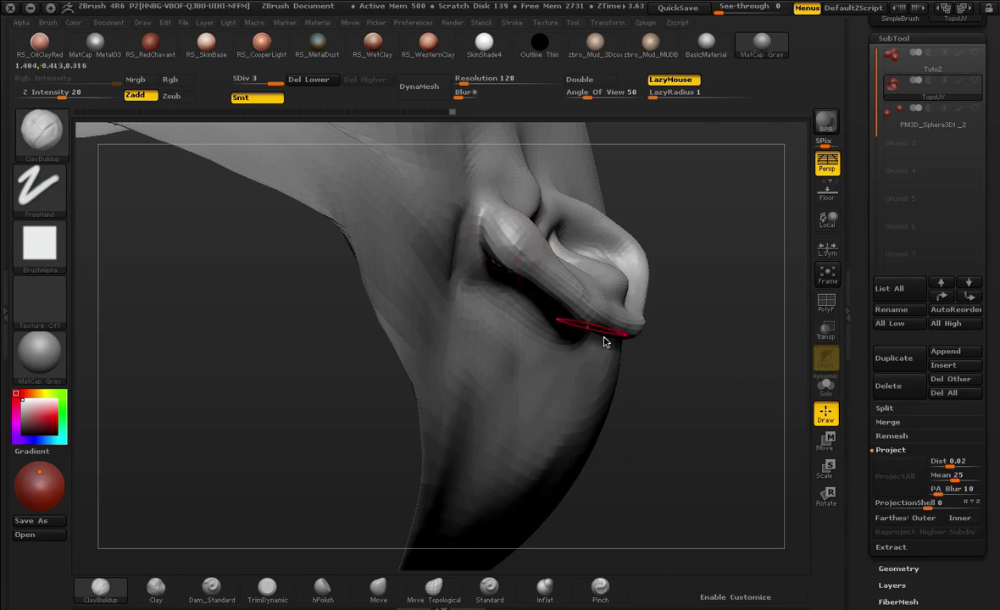
drag(603, 341, 639, 285)
Step: Subdivide TopoUV to level 4, project the visible Tuto2 detail onto it, and hide Tuto2 again
drag(704, 299, 736, 244)
key(ctrl+d)
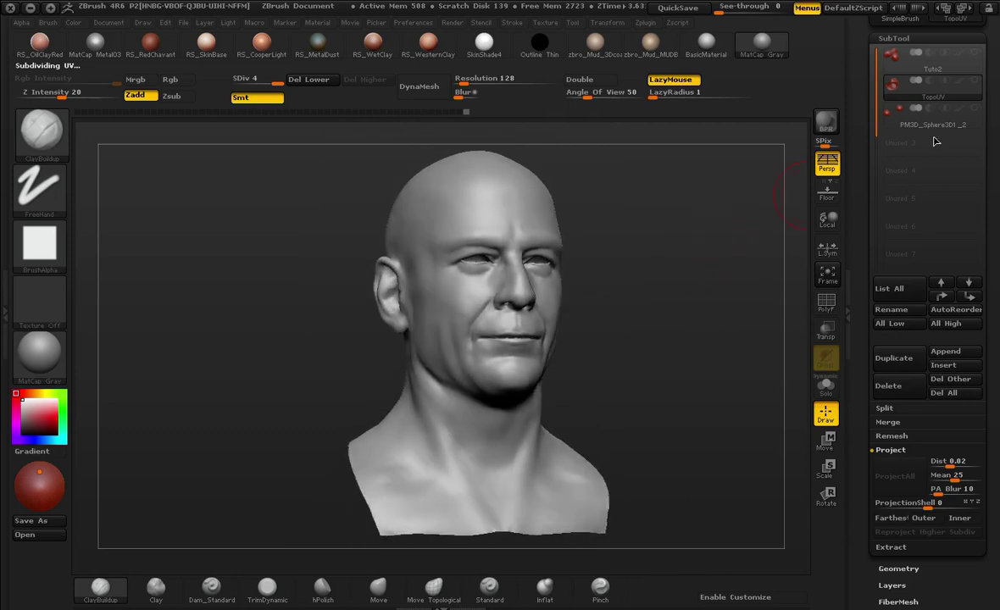
click(971, 84)
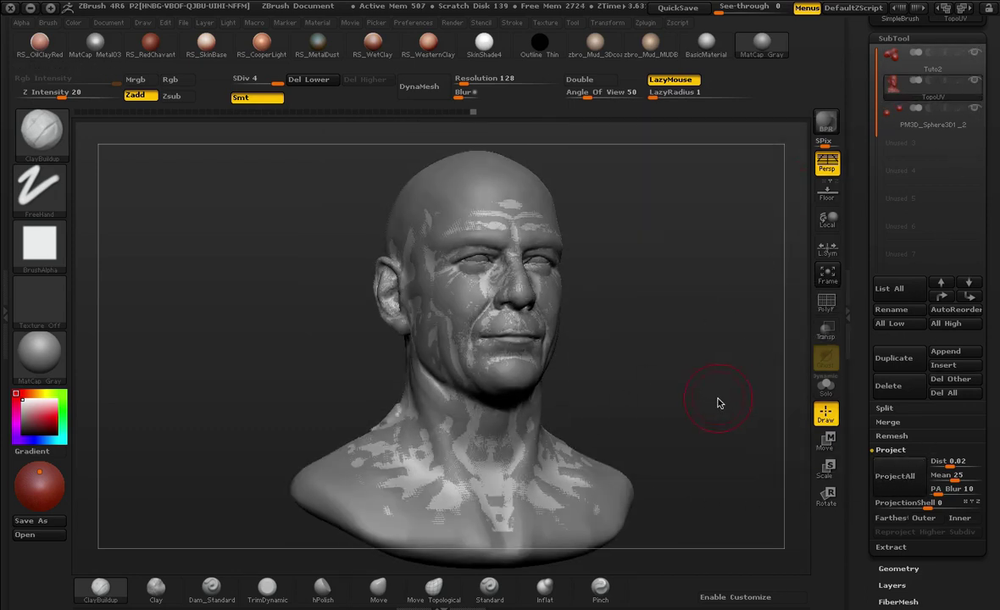
mouse_move(972, 88)
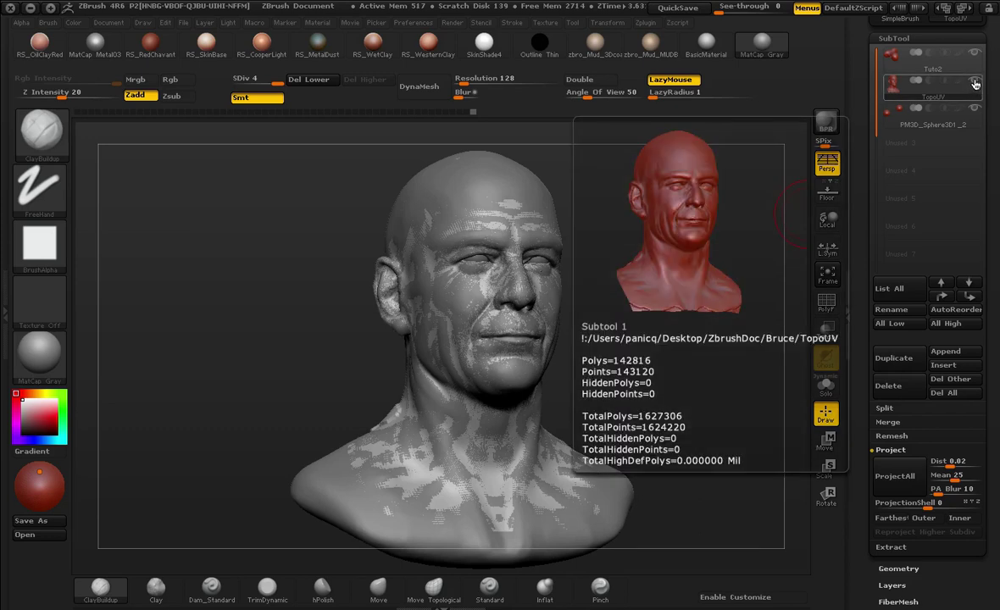
click(975, 55)
Step: Smooth the jagged ridges along the side and back of the neck base at level 4, filling dents with ClayBuildup
mouse_move(725, 316)
mouse_down()
mouse_move(677, 228)
mouse_move(713, 305)
mouse_move(690, 293)
mouse_move(735, 247)
mouse_move(699, 271)
mouse_move(725, 294)
mouse_move(746, 360)
mouse_move(699, 248)
mouse_move(746, 263)
mouse_up()
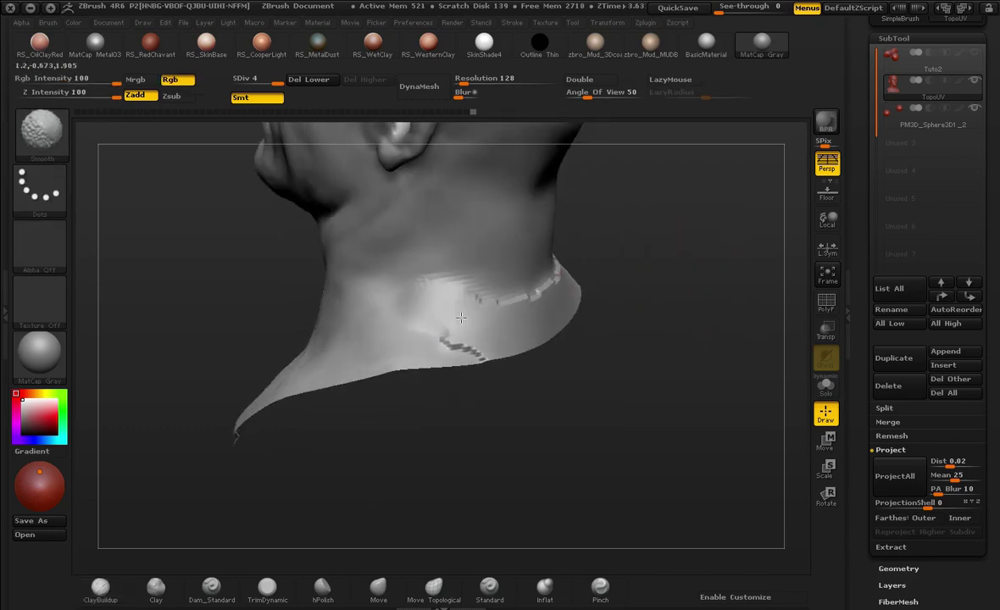
mouse_move(599, 328)
mouse_down()
mouse_move(446, 299)
mouse_move(416, 281)
mouse_up()
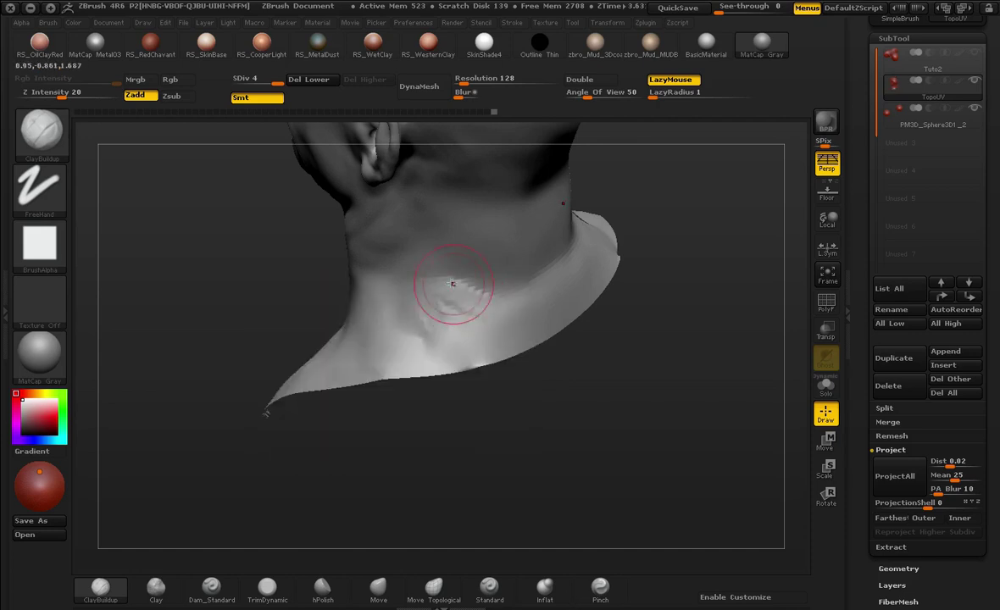
key(shift)
shift+drag(493, 325, 535, 292)
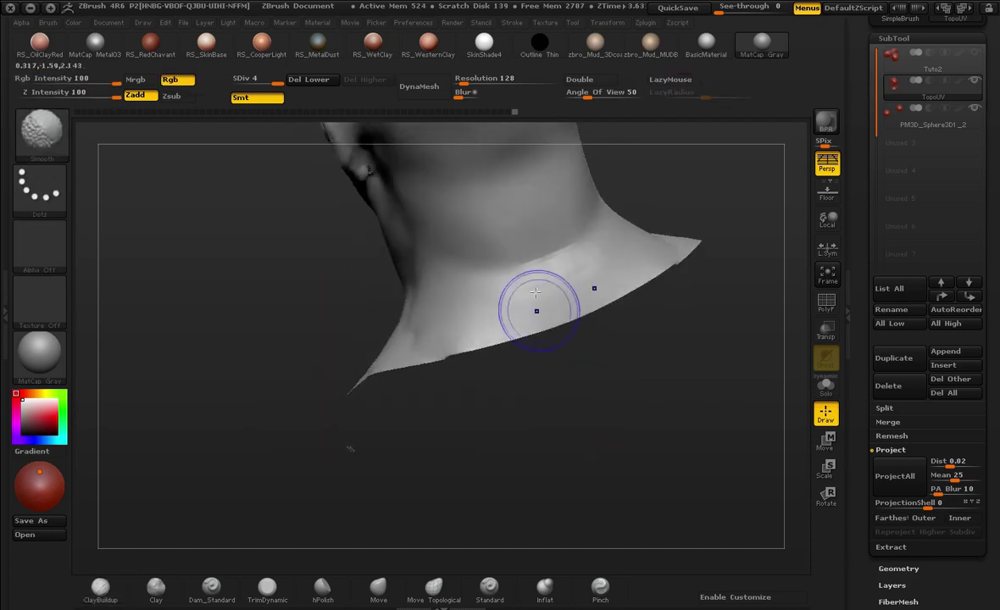
key(shift)
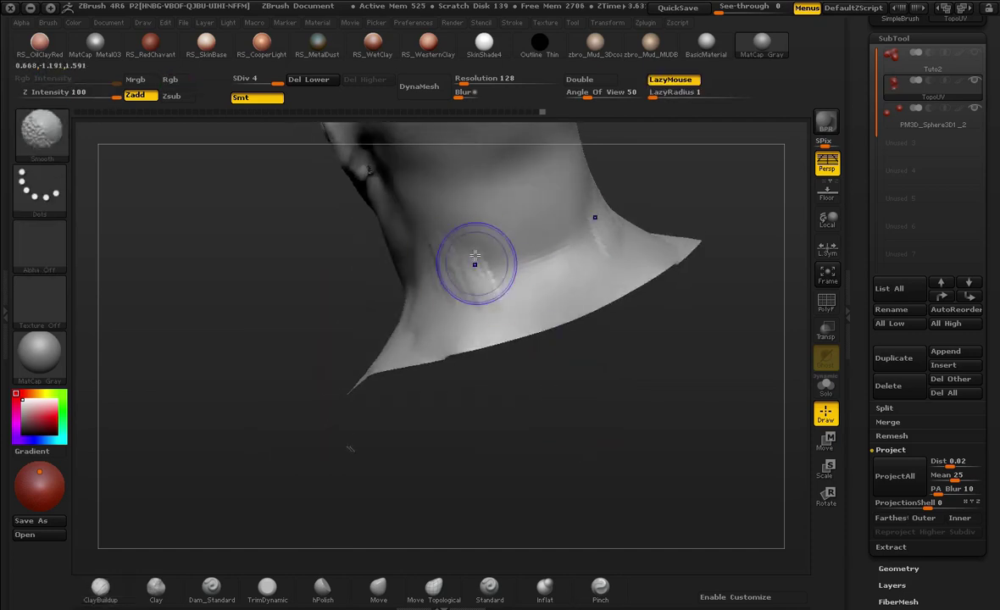
shift+drag(429, 242, 500, 411)
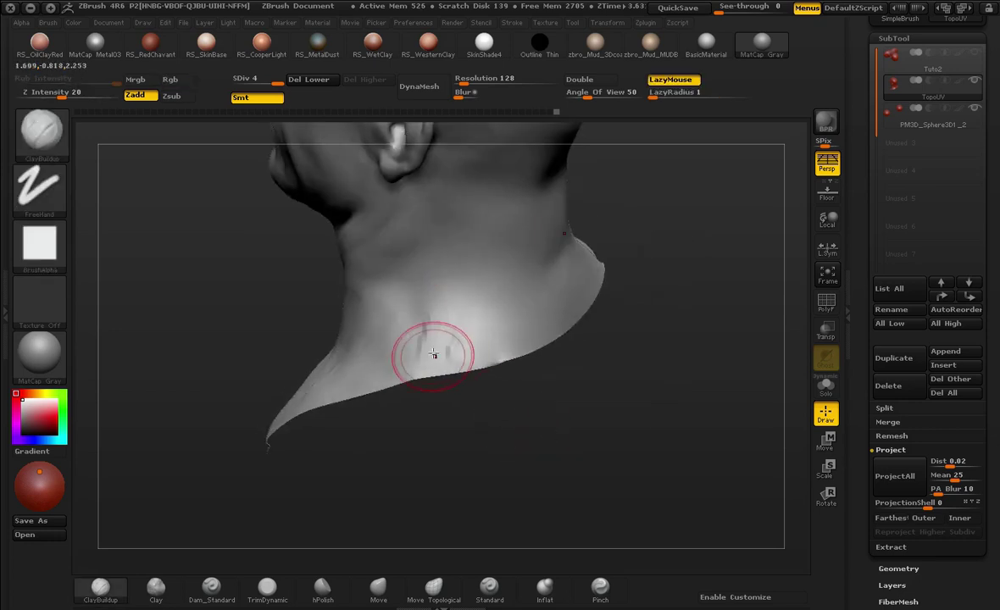
key(shift)
Step: Build up the lower front edge of the chest with ClayBuildup and smooth its creases
mouse_move(591, 445)
shift+mouse_down()
mouse_move(600, 346)
mouse_move(589, 341)
mouse_move(620, 365)
mouse_move(655, 370)
mouse_move(659, 303)
mouse_move(712, 161)
mouse_move(441, 304)
mouse_move(505, 313)
mouse_move(440, 303)
mouse_move(479, 303)
shift+mouse_up()
key(shift)
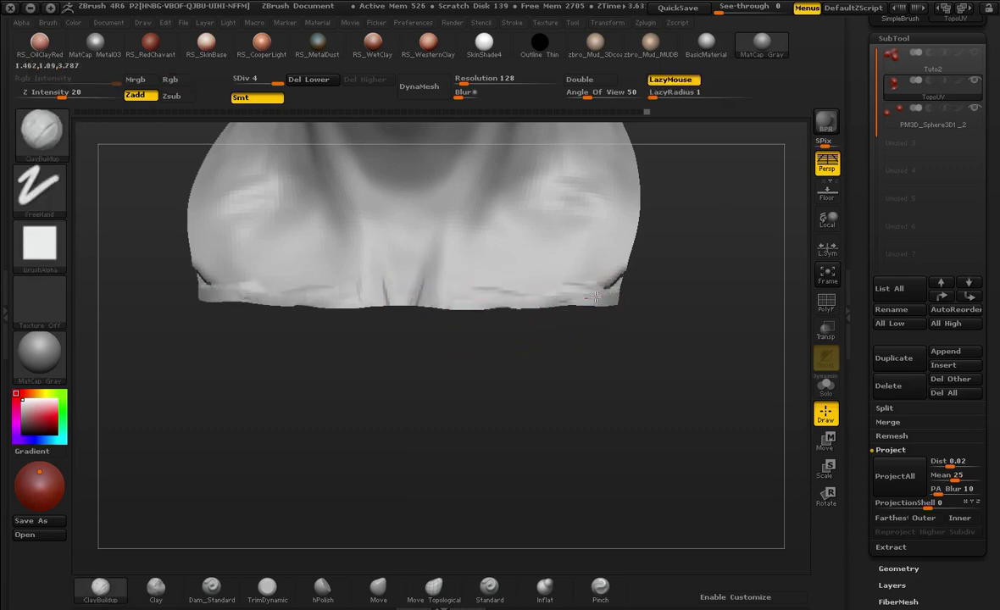
mouse_move(610, 295)
shift+mouse_down()
mouse_move(574, 282)
mouse_move(609, 303)
shift+mouse_up()
shift+drag(378, 328, 672, 298)
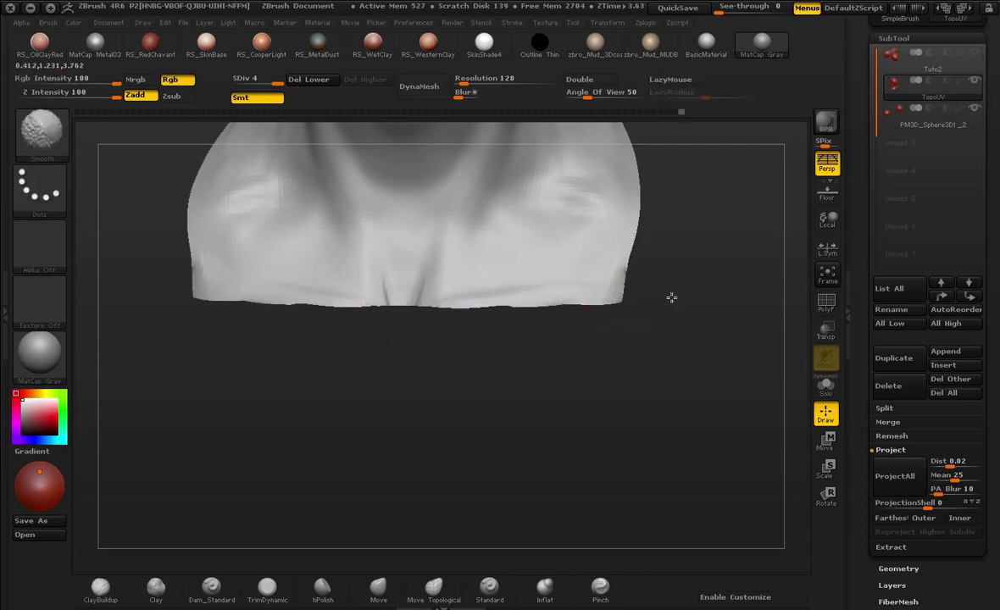
Step: Smooth the projection artifact behind the ear on the level 4 mesh
alt+drag(611, 323, 630, 469)
key(f)
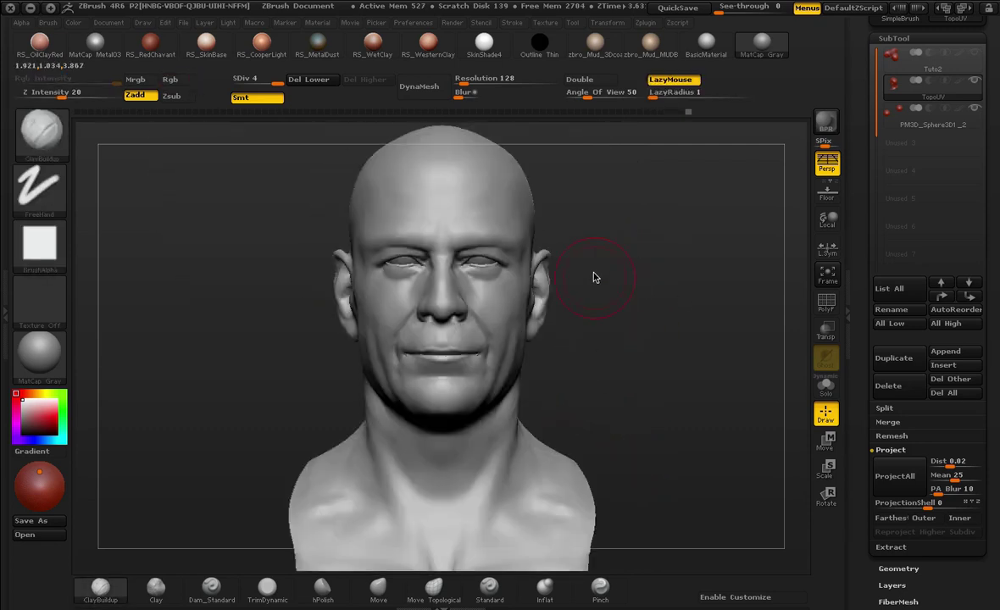
drag(594, 277, 669, 175)
alt+drag(640, 140, 653, 475)
alt+drag(156, 461, 208, 266)
key(shift)
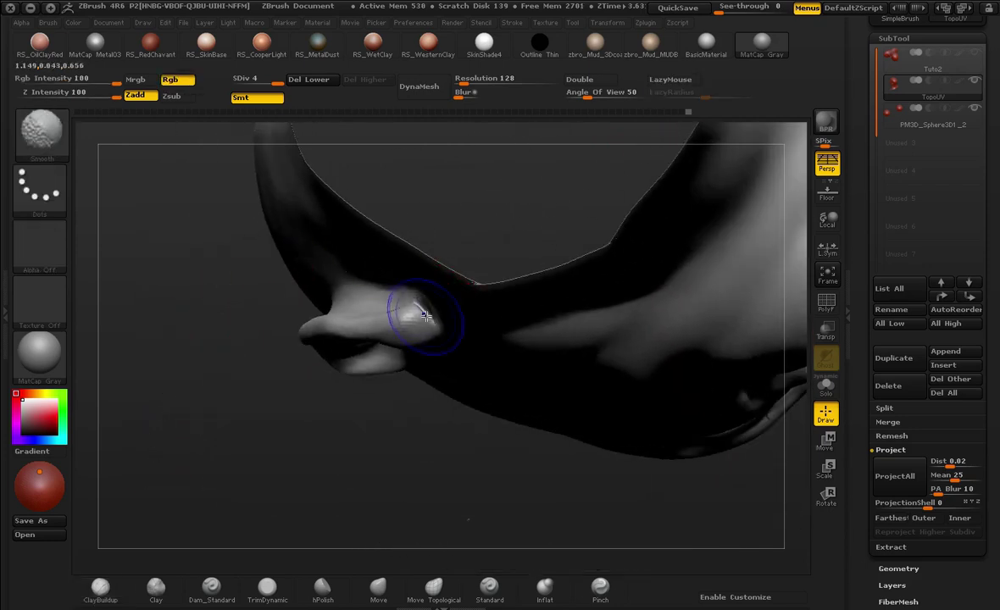
shift+drag(426, 321, 425, 316)
Step: Examine the bust's topology with the polygon wireframe shown, then return to the plain shaded view
drag(369, 436, 583, 299)
drag(652, 222, 644, 332)
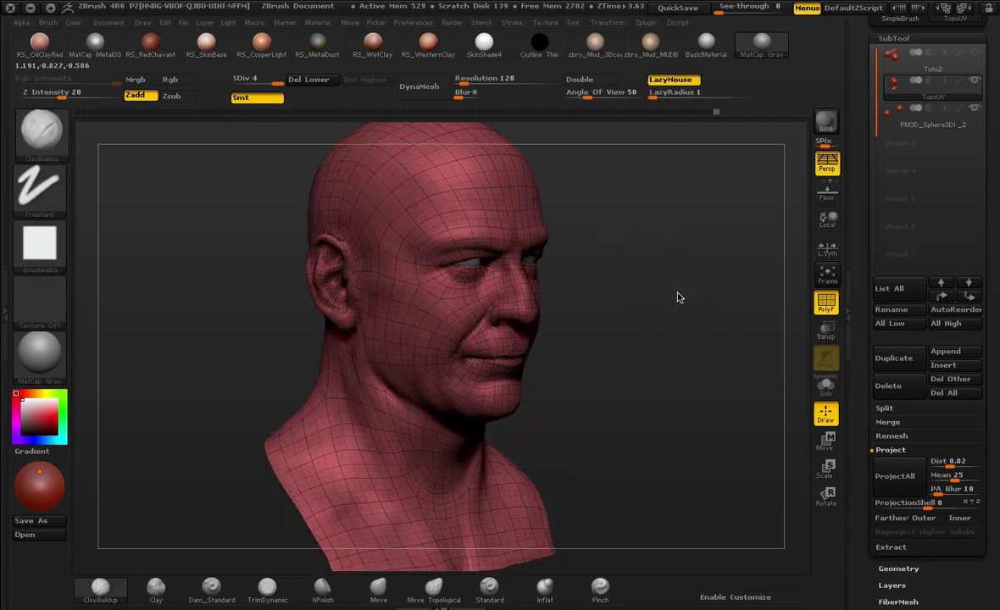
drag(679, 298, 688, 330)
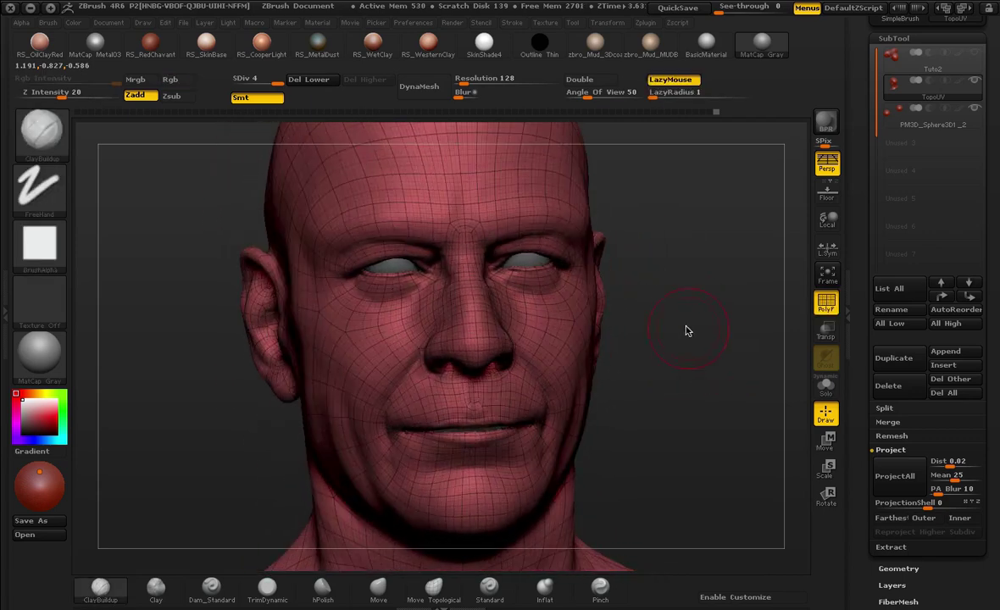
alt+drag(693, 402, 721, 278)
key(shift+f)
alt+drag(796, 194, 551, 233)
key(f)
drag(655, 307, 666, 315)
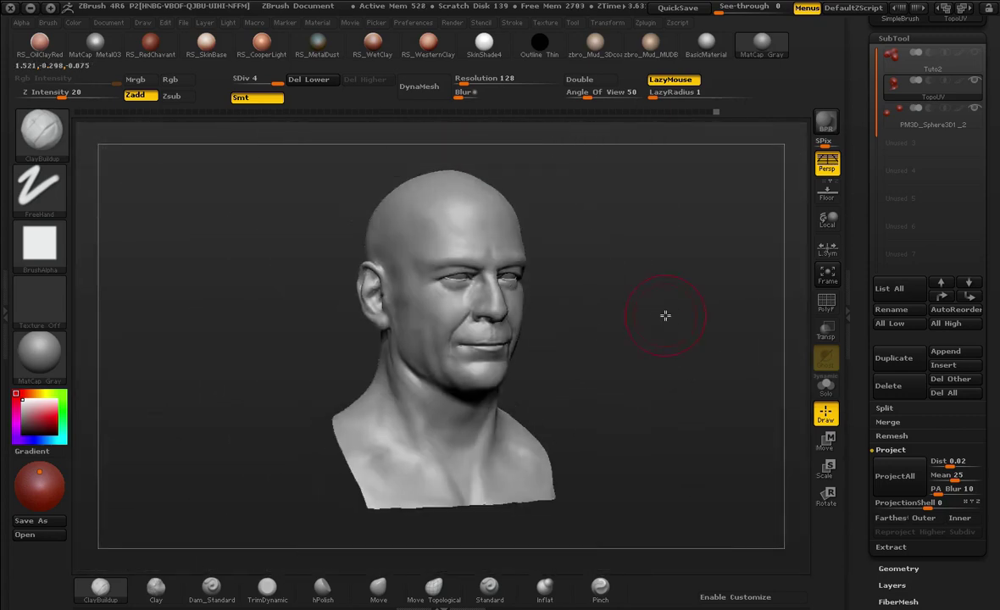
Step: Check TopoUV's UV map settings and return to the subtool list
scroll(950, 364, down, 10)
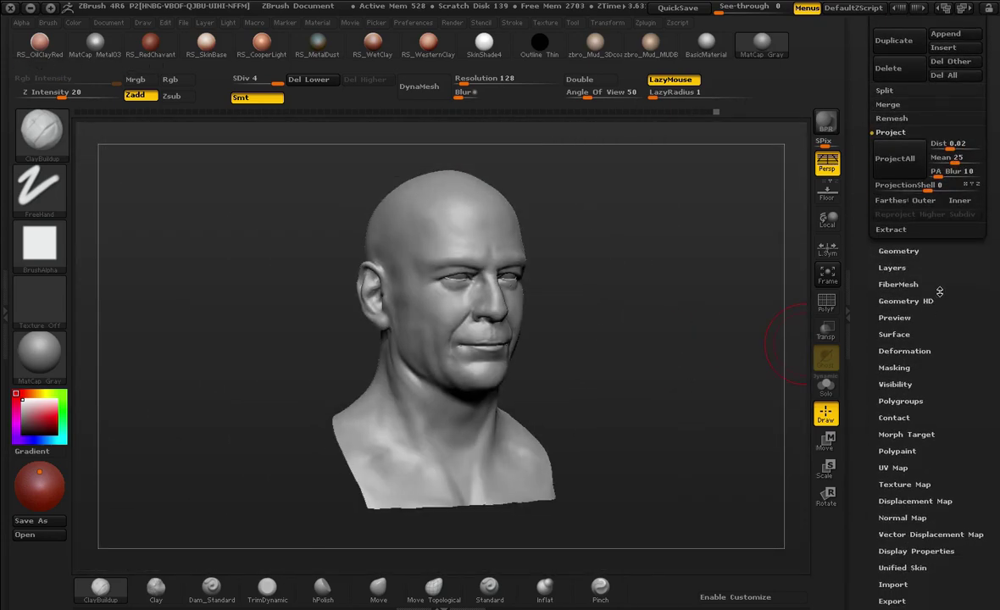
click(894, 462)
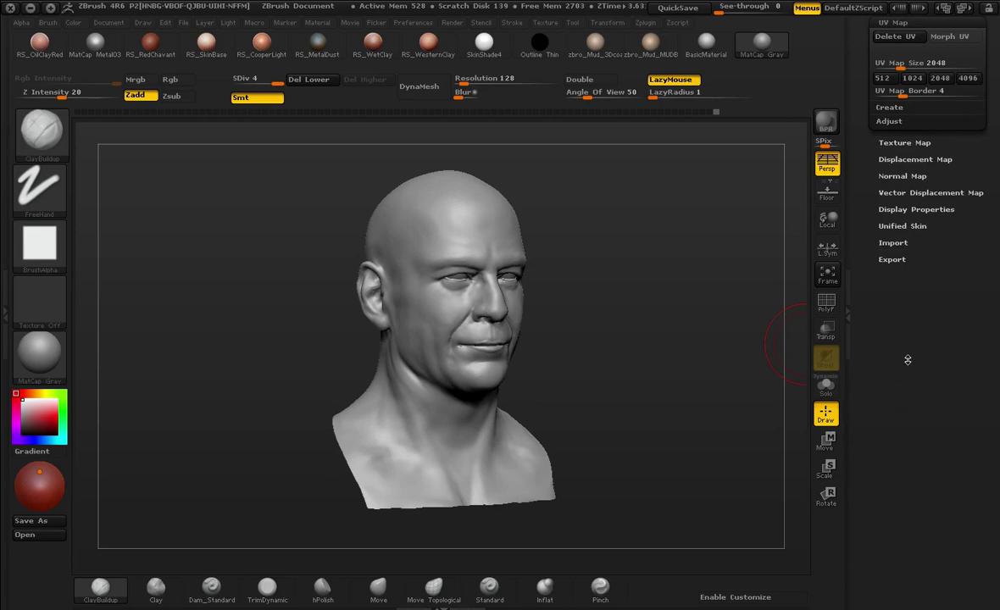
scroll(908, 360, up, 10)
click(894, 235)
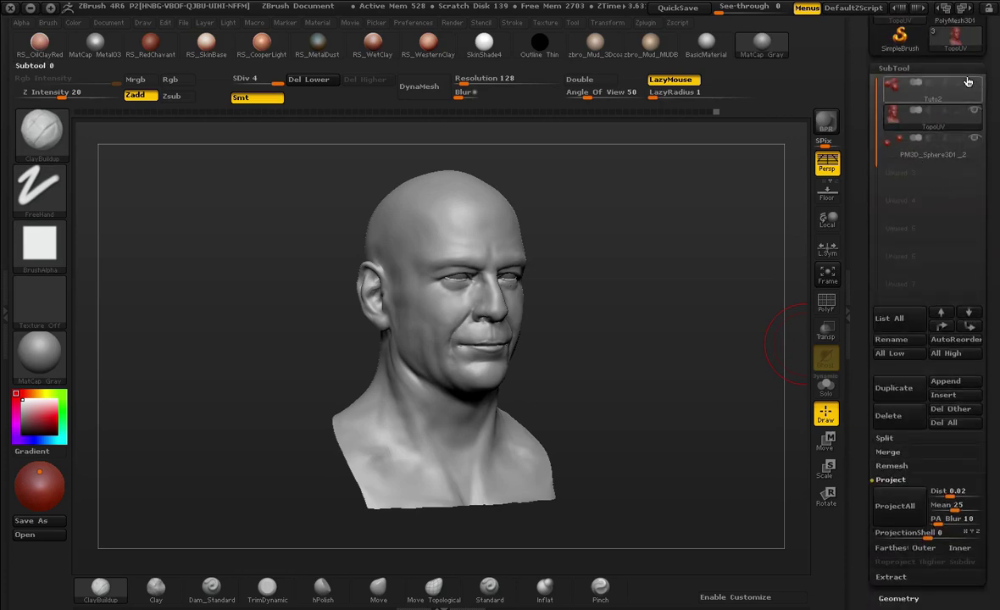
Step: Compare the Tuto2 sculpt with the projected TopoUV mesh by switching their visibility and selection, finishing with TopoUV active
click(975, 112)
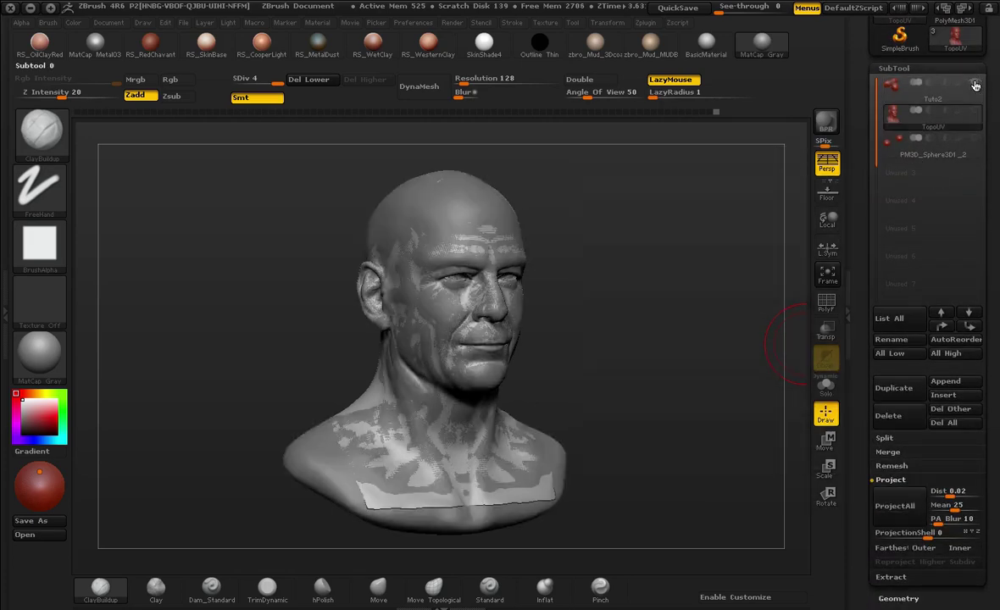
click(898, 93)
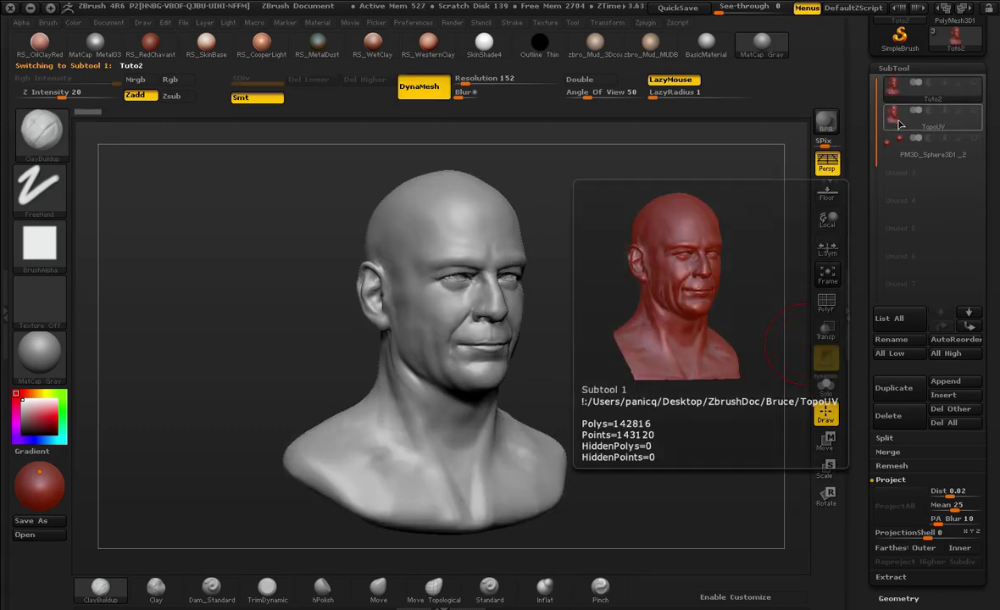
click(897, 122)
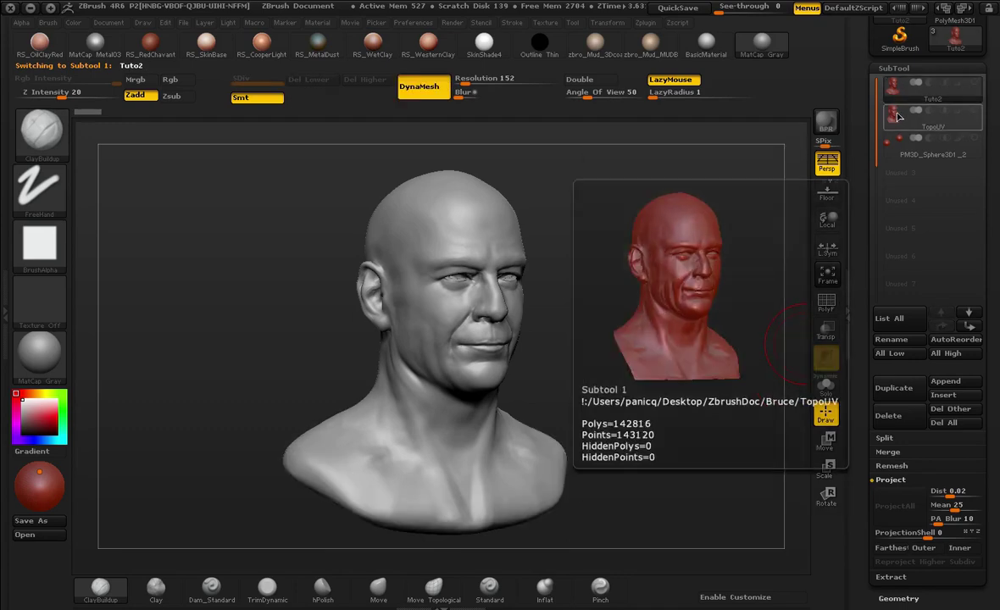
click(898, 123)
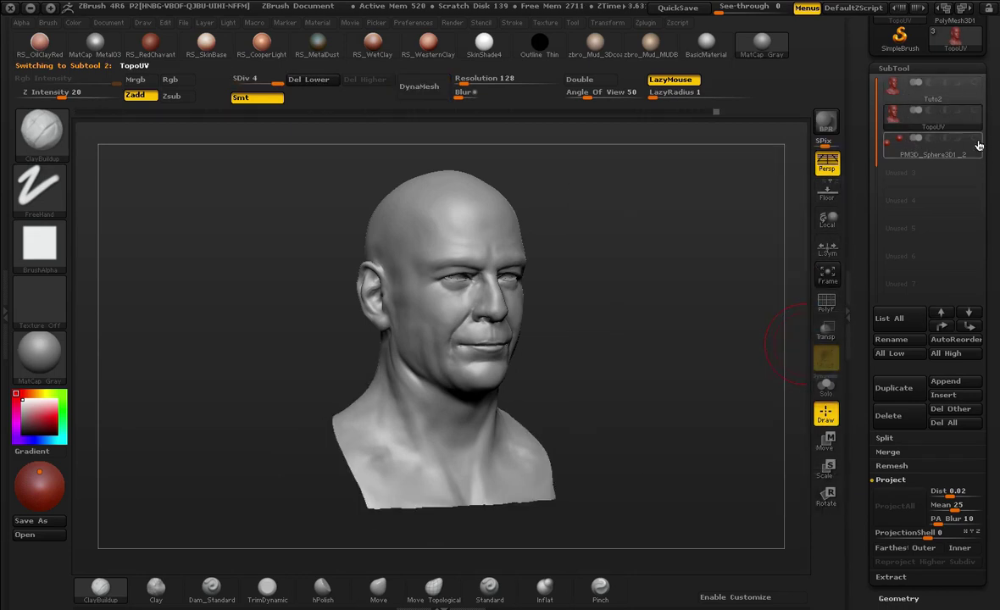
drag(763, 203, 777, 261)
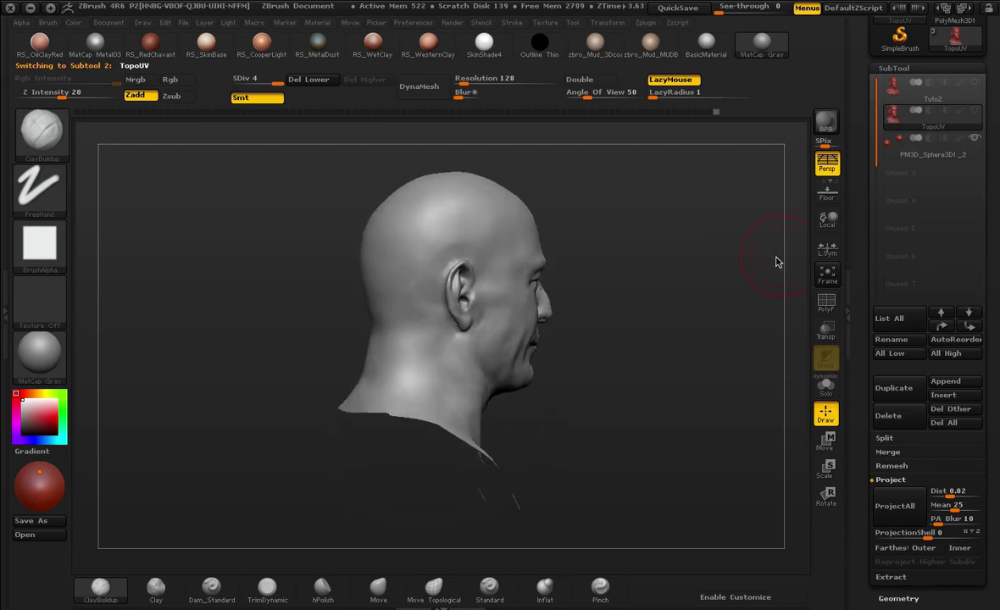
drag(719, 242, 788, 318)
key(f)
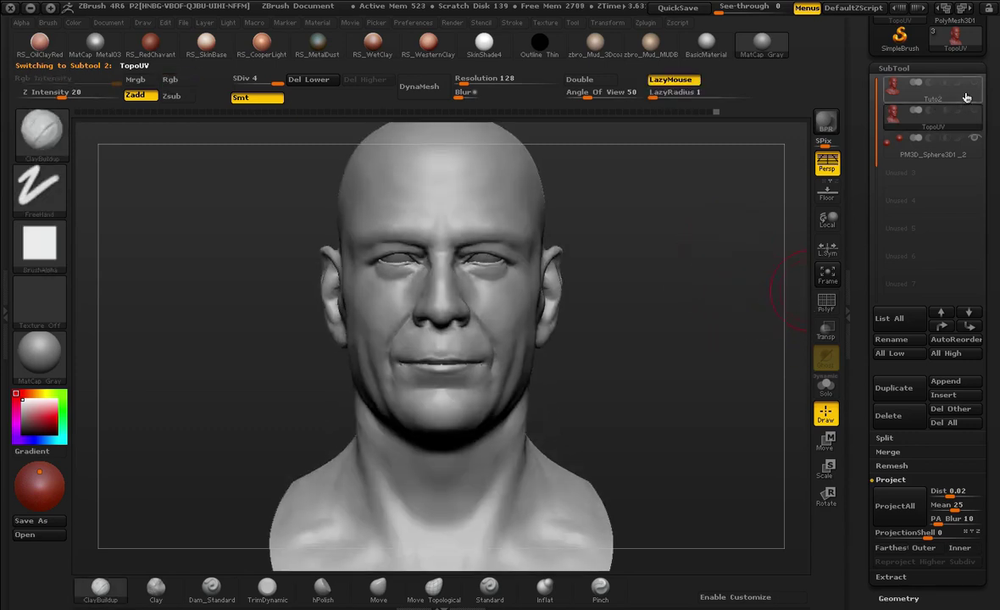
click(976, 114)
click(975, 119)
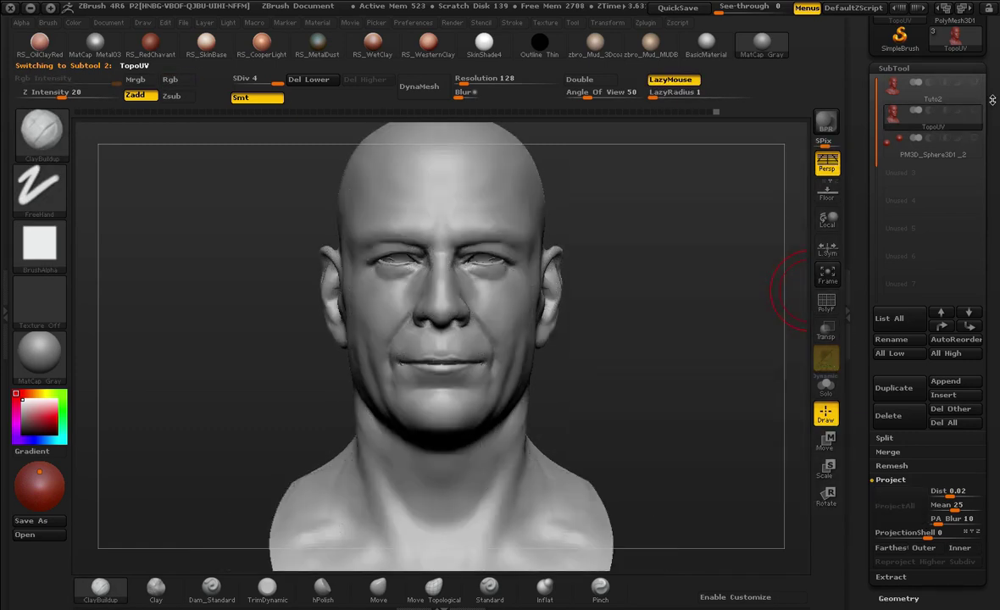
Step: Save the whole tool as a new ZTool file named Tuto3
drag(993, 100, 993, 266)
click(947, 45)
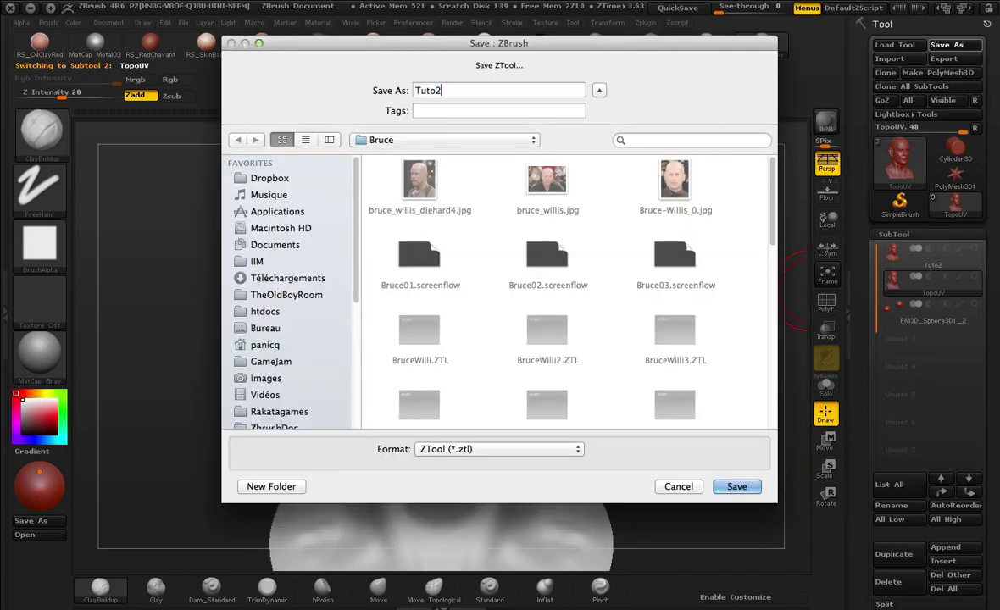
key(Return)
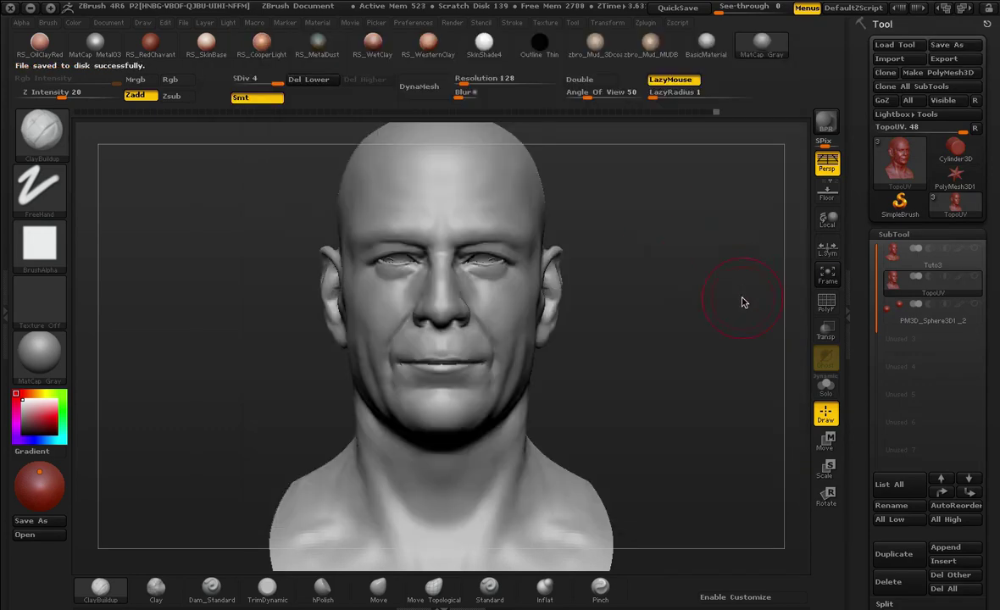
Step: Smooth the small projection artifacts on both upper eyelids of TopoUV
alt+drag(743, 302, 761, 386)
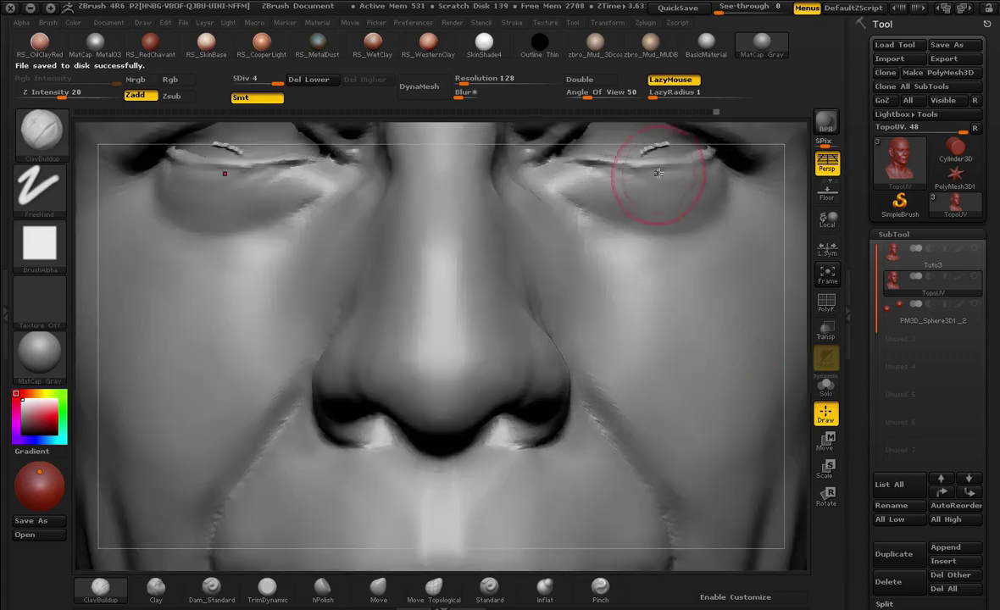
key(shift)
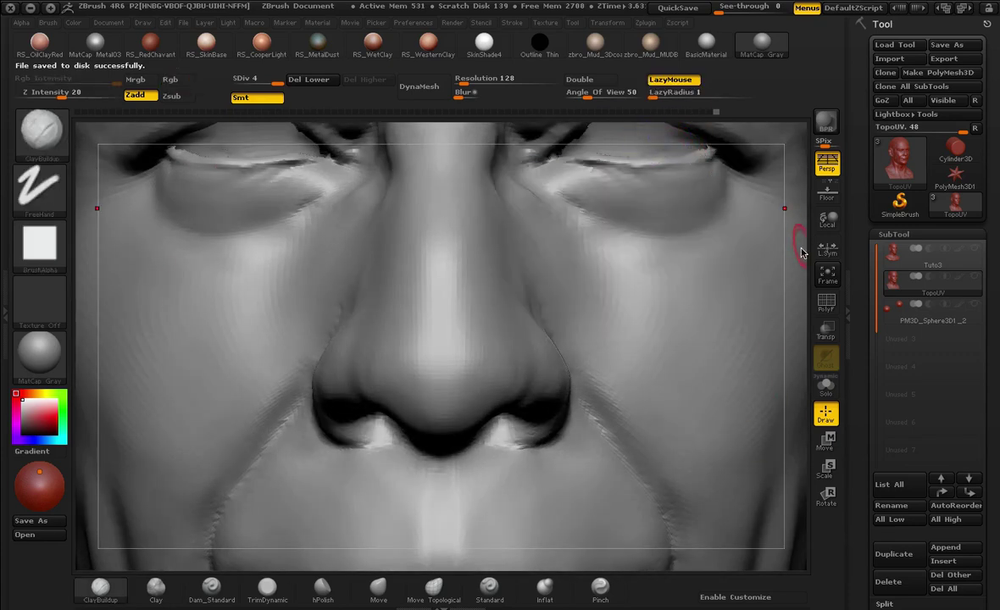
mouse_move(799, 250)
alt+mouse_down()
mouse_move(778, 225)
mouse_move(602, 170)
mouse_move(673, 265)
mouse_move(652, 259)
mouse_move(641, 226)
alt+mouse_up()
Step: Cycle through TopoUV's subdivision levels, settle on level 1, and open its UV map settings
drag(986, 348, 986, 195)
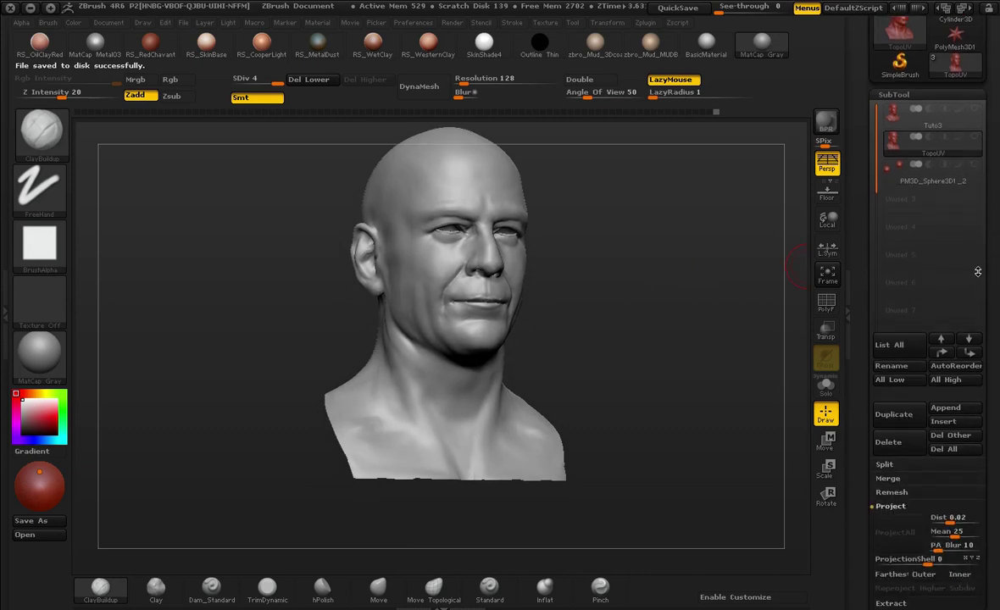
key(shift)
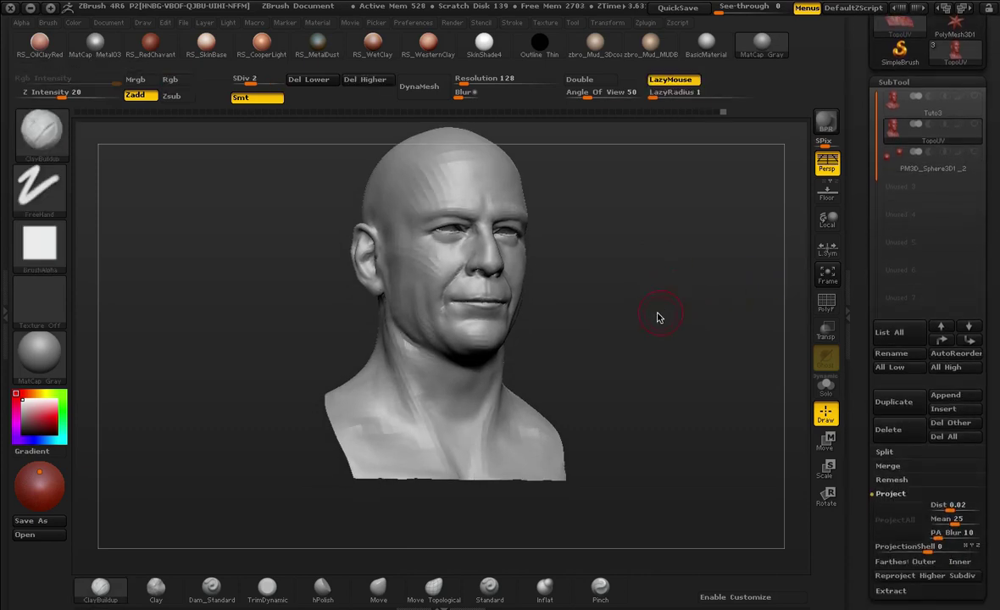
key(shift+d)
key(d)
key(d)
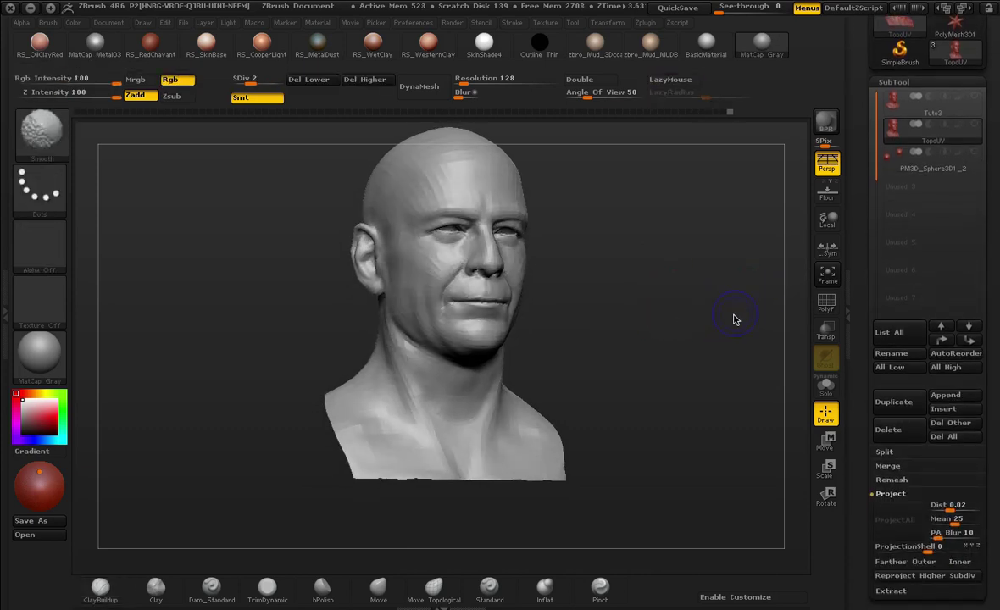
key(shift+d)
key(shift+d)
drag(988, 419, 989, 160)
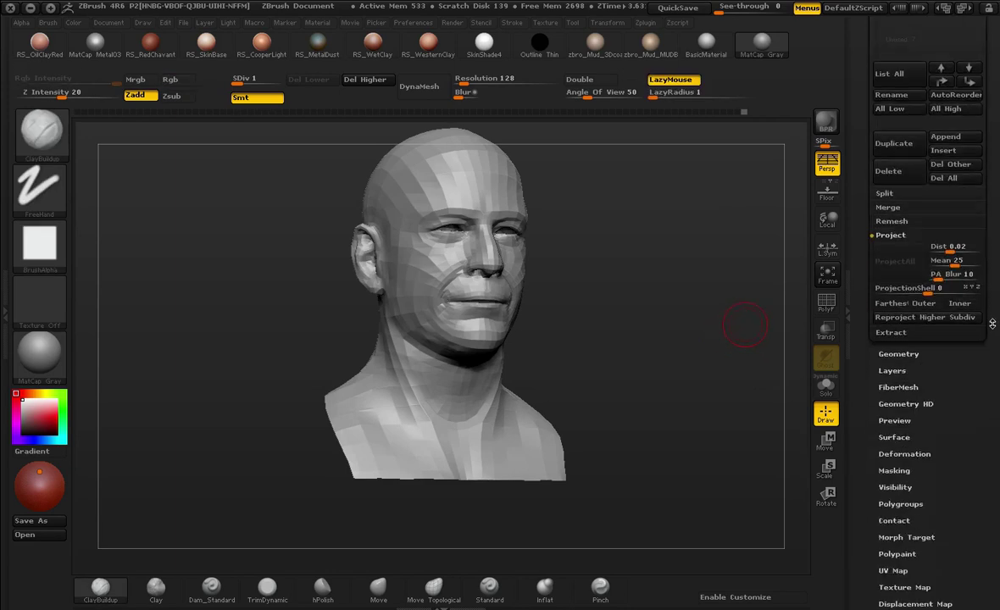
click(894, 517)
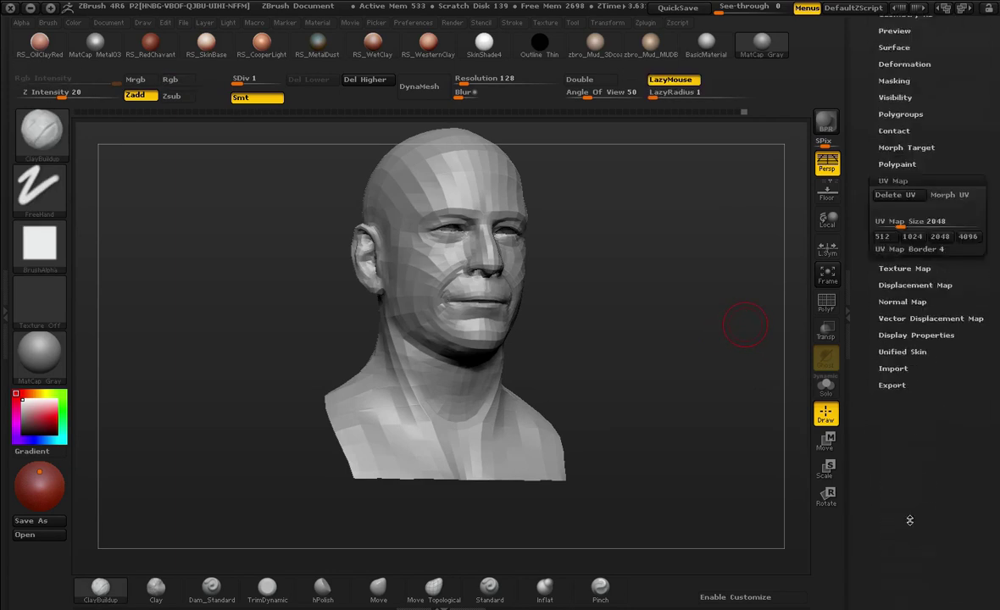
Step: Morph TopoUV into its flat UV layout with the polygon wireframe shown and examine the face, eye and mouth areas
click(963, 210)
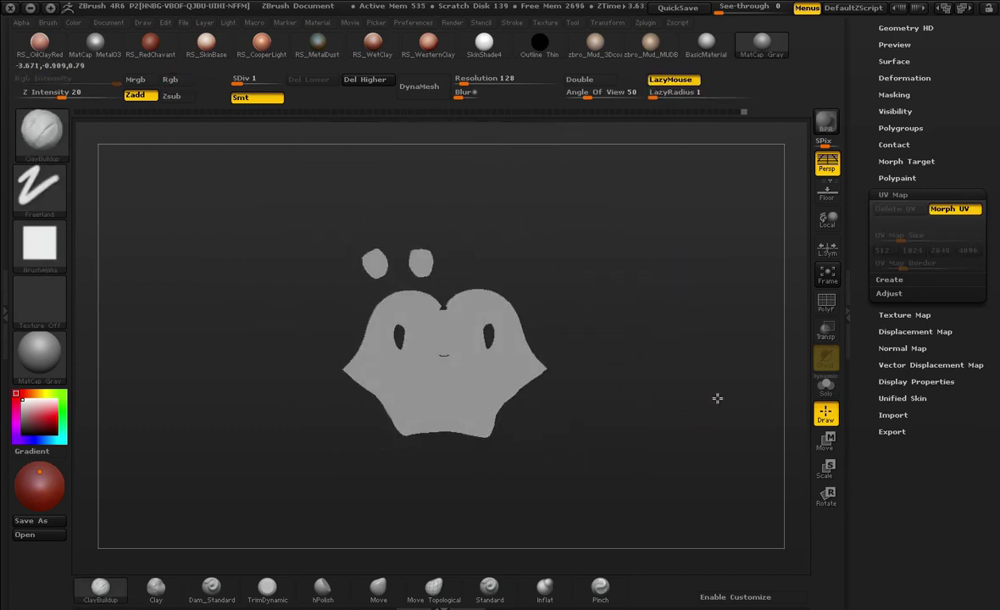
key(f)
key(shift+f)
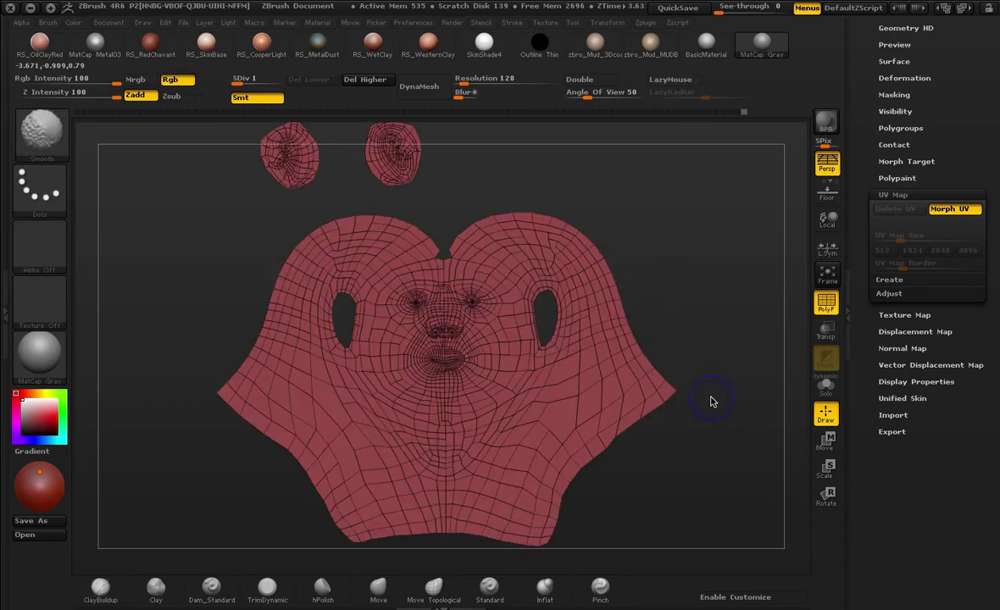
alt+drag(751, 462, 769, 496)
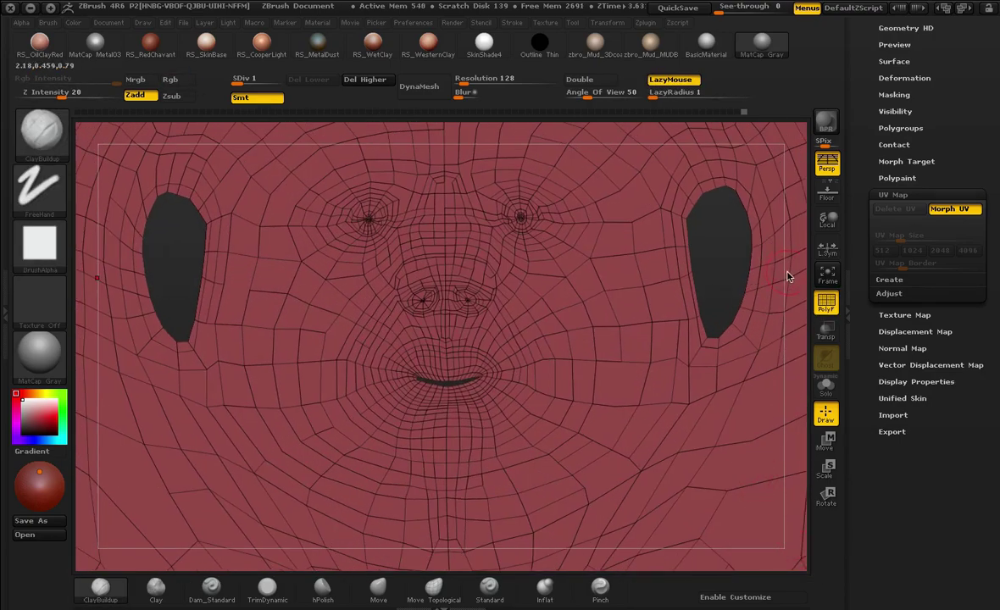
alt+drag(802, 279, 819, 462)
key(f)
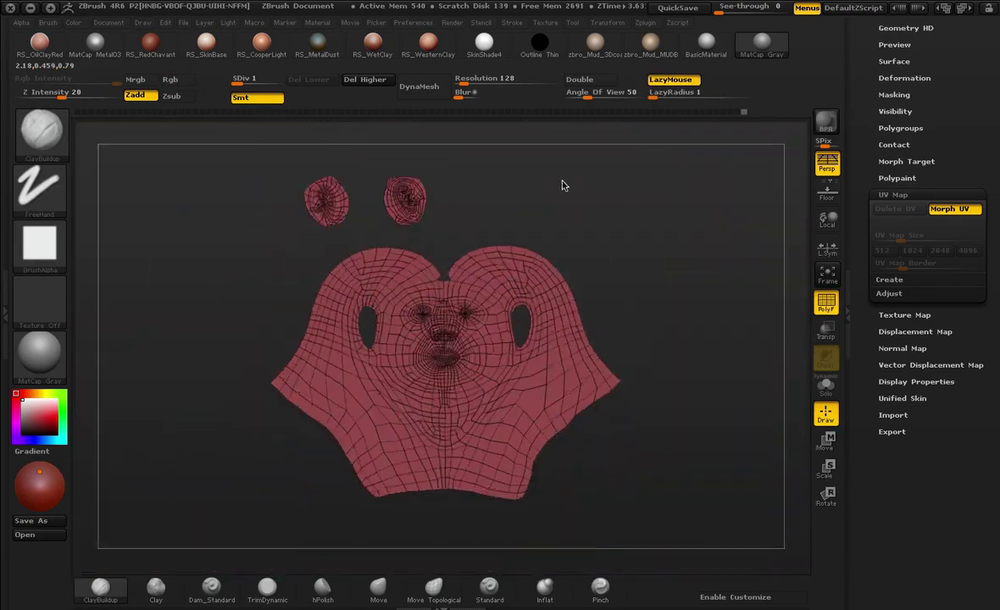
alt+drag(612, 223, 705, 438)
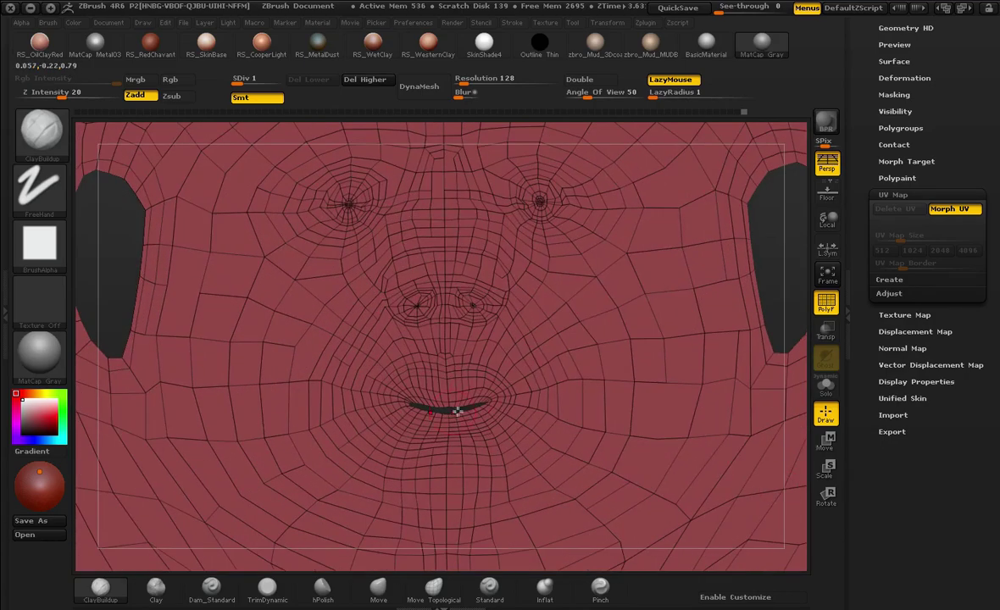
alt+drag(761, 234, 688, 216)
Step: Raise TopoUV to subdivision level 3, examine its UV layout around the mouth, and return to the 3D bust
key(ctrl+d)
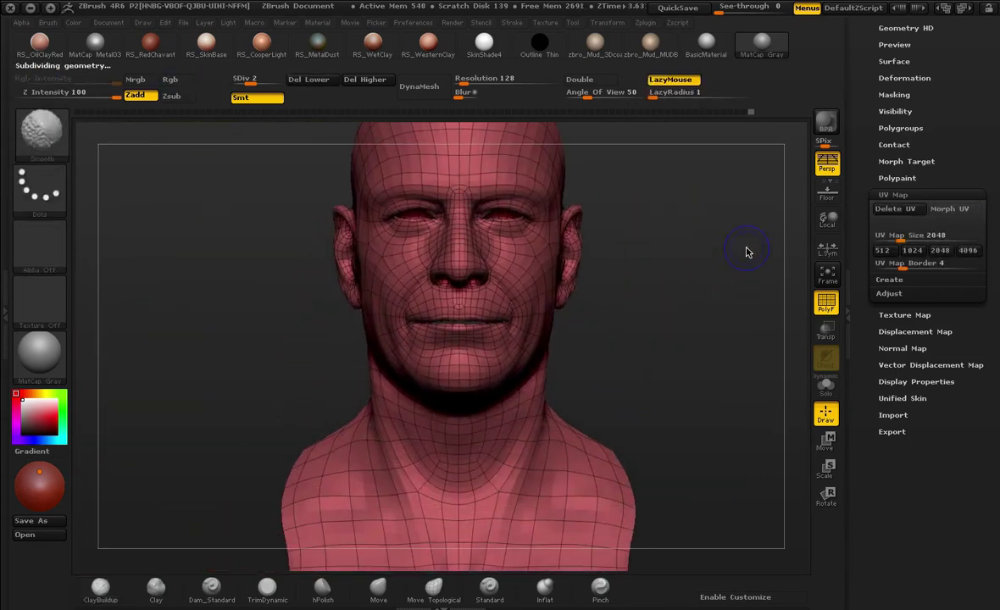
click(961, 211)
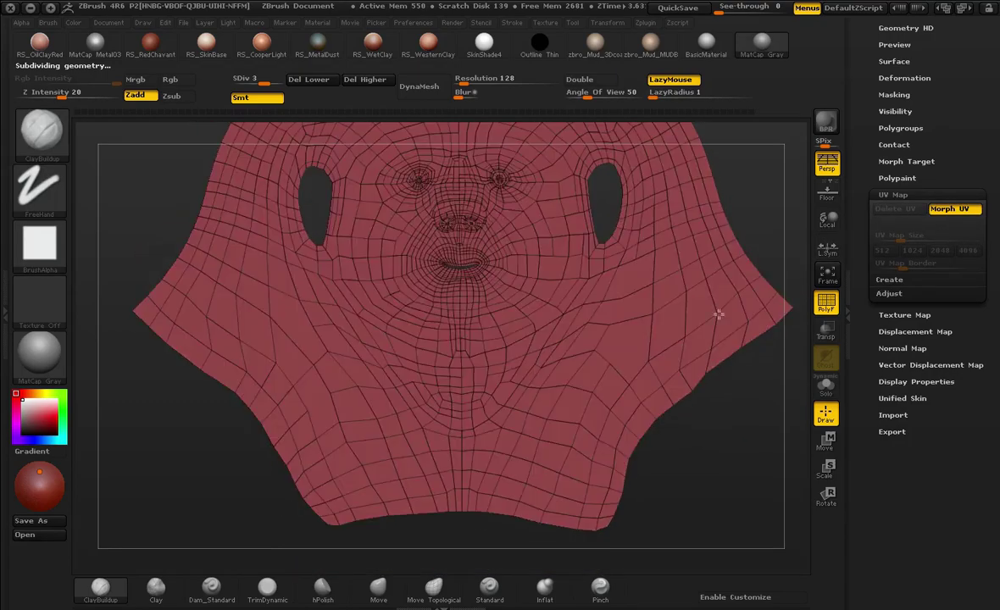
alt+drag(753, 408, 859, 559)
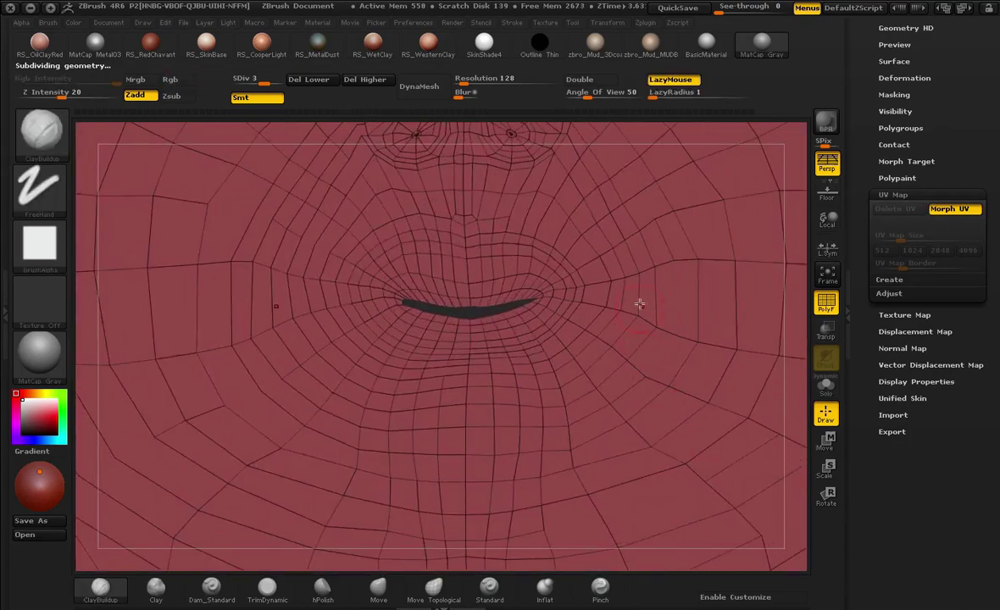
alt+drag(768, 171, 674, 391)
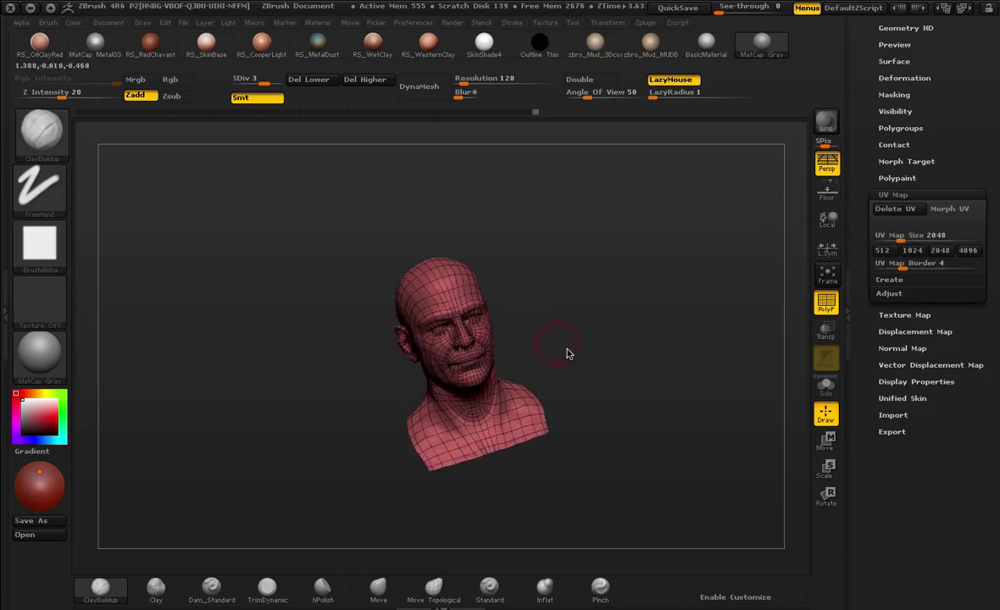
alt+drag(610, 280, 710, 306)
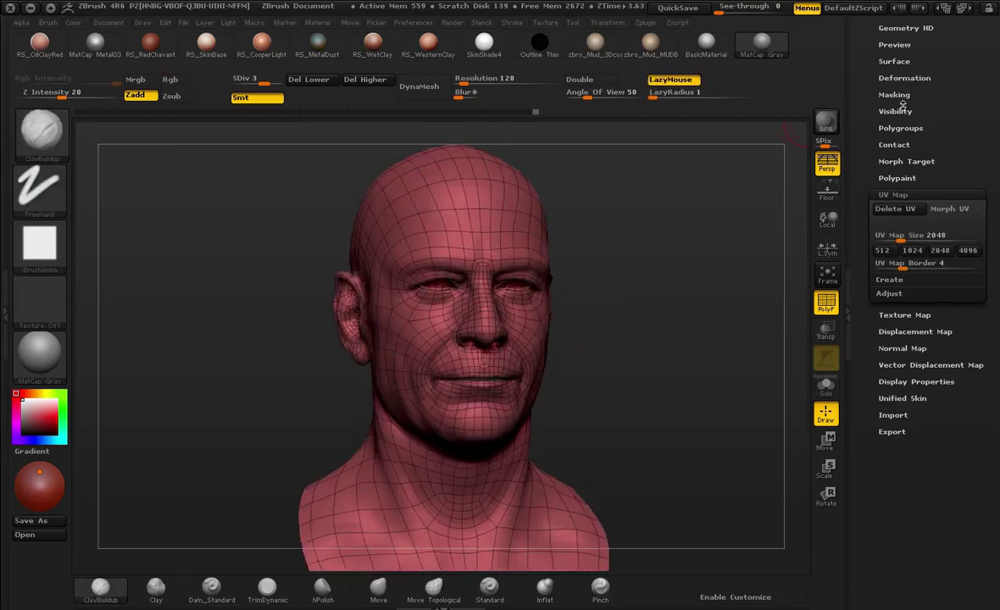
Step: Return to the subtool list and lower TopoUV to subdivision level 1 with the polygon wireframe shown
scroll(903, 105, up, 5)
click(897, 230)
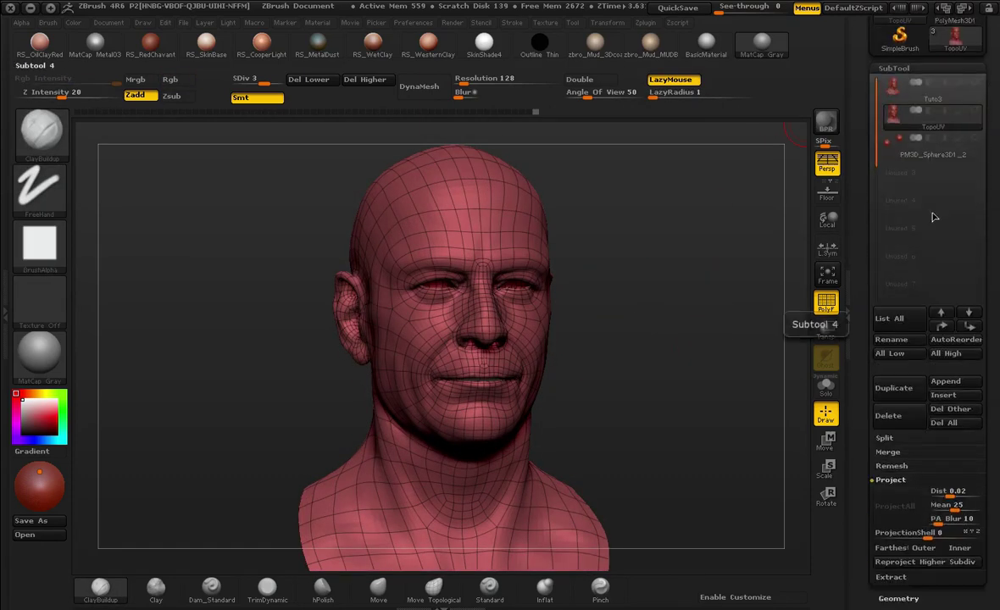
key(shift+d)
key(shift+d)
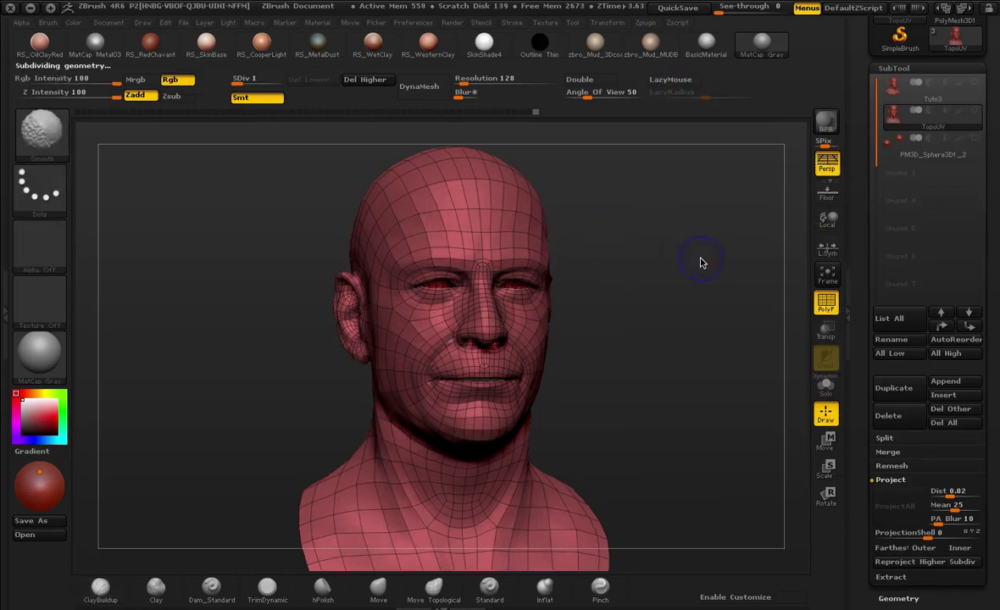
key(shift+f)
mouse_move(708, 223)
mouse_down()
mouse_move(656, 263)
mouse_move(688, 216)
mouse_move(661, 219)
mouse_move(610, 250)
mouse_move(594, 286)
mouse_move(711, 270)
mouse_move(696, 240)
mouse_move(725, 239)
mouse_move(692, 230)
mouse_move(632, 240)
mouse_move(605, 259)
mouse_move(638, 244)
mouse_move(705, 279)
mouse_move(670, 268)
mouse_move(665, 282)
mouse_move(672, 210)
mouse_move(614, 244)
mouse_move(635, 214)
mouse_move(742, 197)
mouse_move(729, 246)
mouse_up()
key(shift+f)
Step: Try pulling the mouth corners into a wide smile with the Move brush on the level 1 mesh
key(b)
key(m)
key(v)
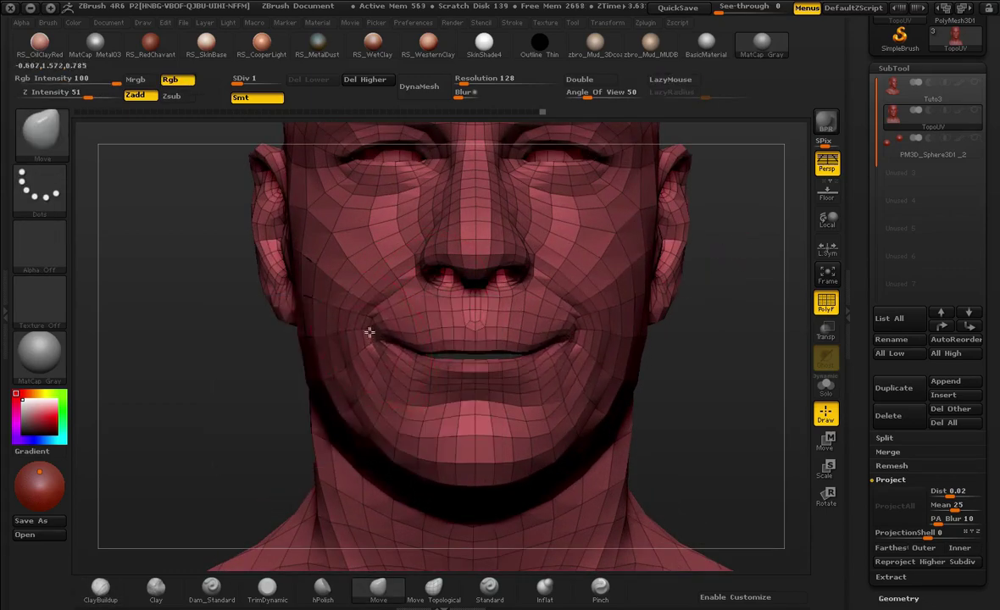
drag(202, 389, 288, 363)
alt+drag(722, 243, 600, 322)
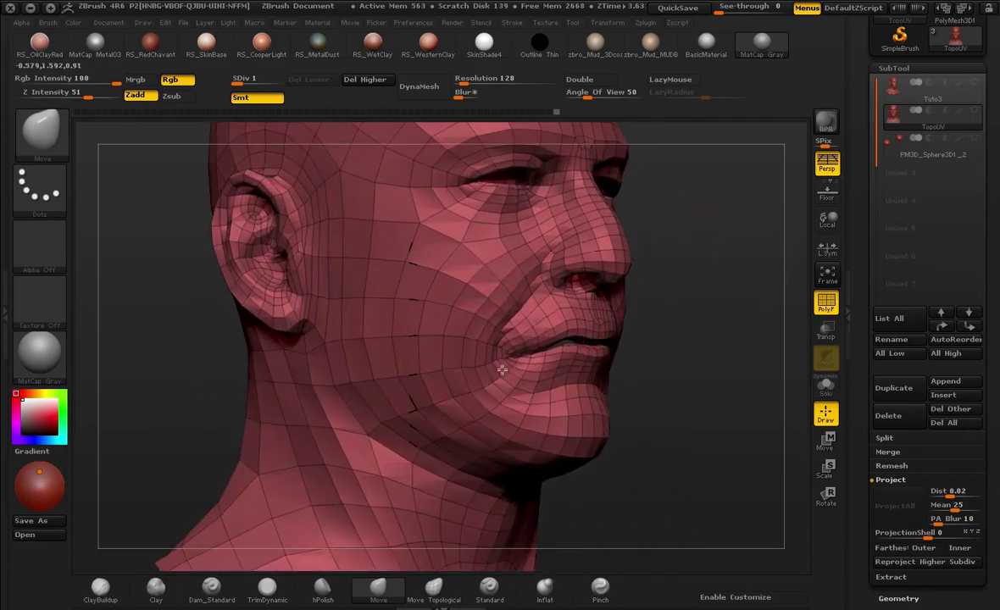
mouse_move(643, 405)
alt+mouse_down()
mouse_move(646, 334)
mouse_move(612, 357)
alt+mouse_up()
mouse_move(644, 259)
alt+mouse_down()
mouse_move(653, 327)
mouse_move(688, 333)
alt+mouse_up()
Step: Undo the mouth reshaping and return TopoUV to subdivision level 4
key(ctrl)
key(ctrl+z)
key(d)
key(d)
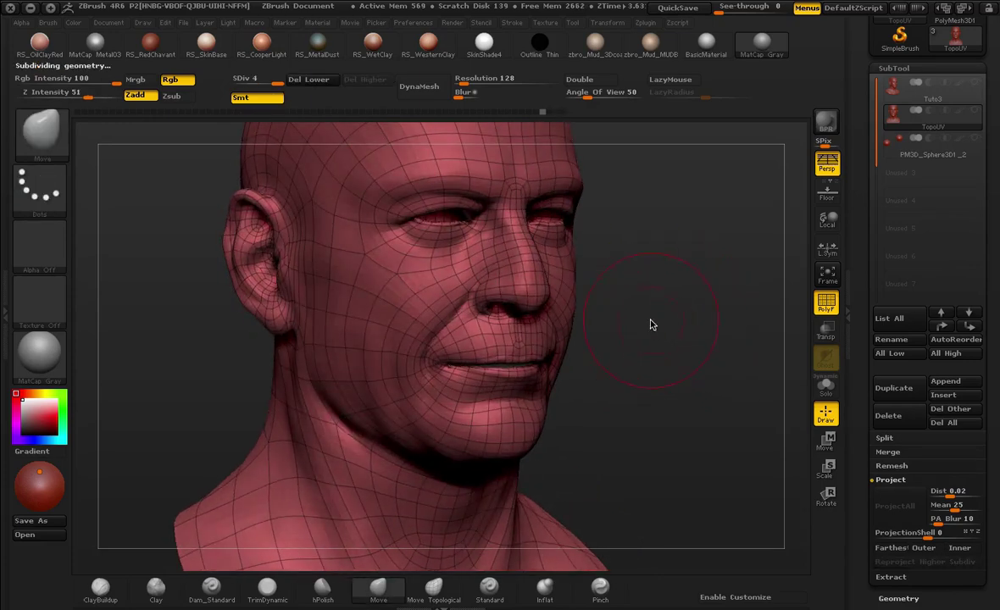
Step: Select the Tuto3 sculpt, check its geometry settings and dense wireframe, and return to the subtool list
click(885, 95)
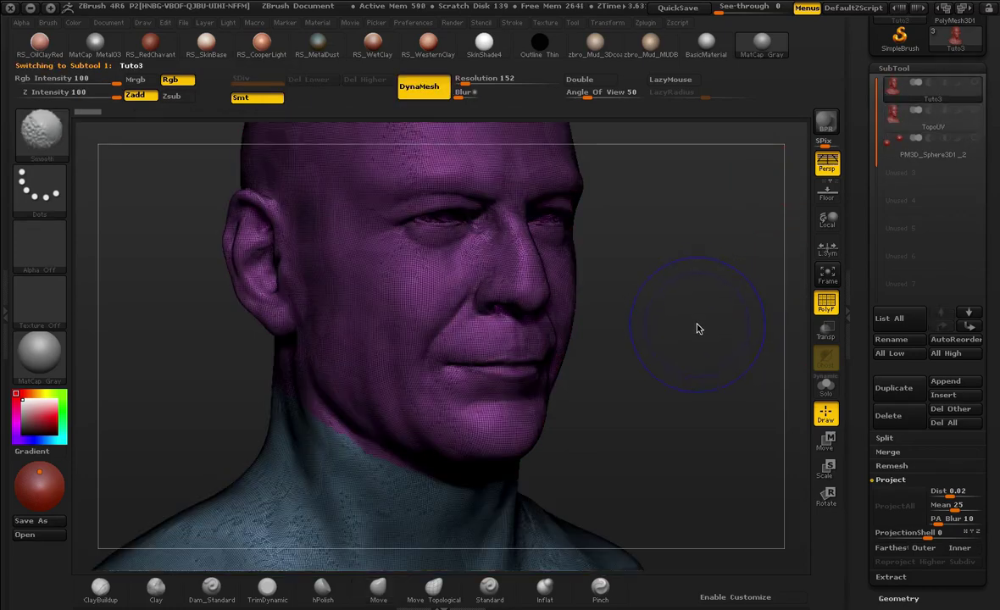
drag(991, 375, 944, 446)
click(906, 457)
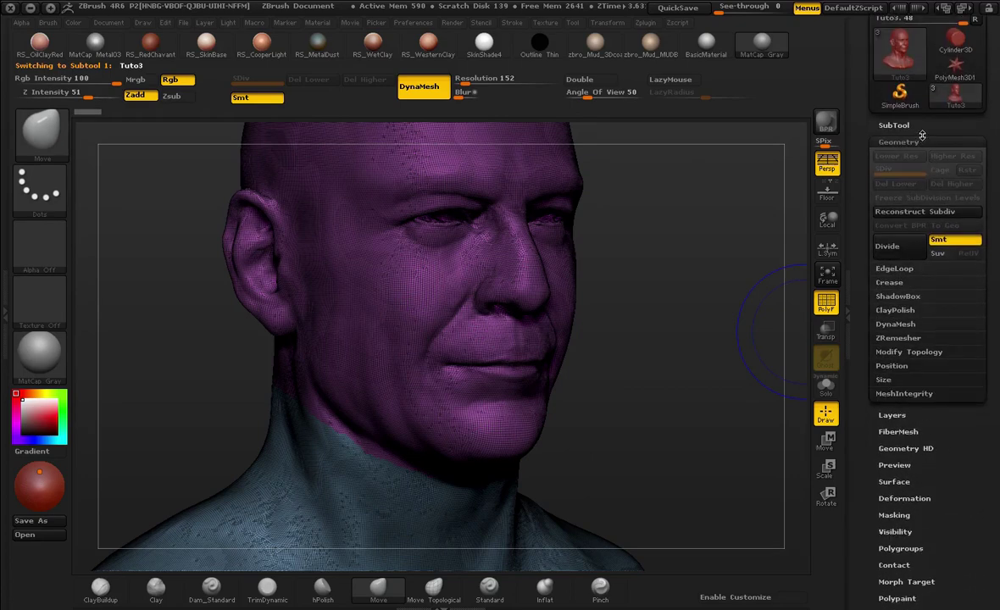
click(921, 144)
key(f)
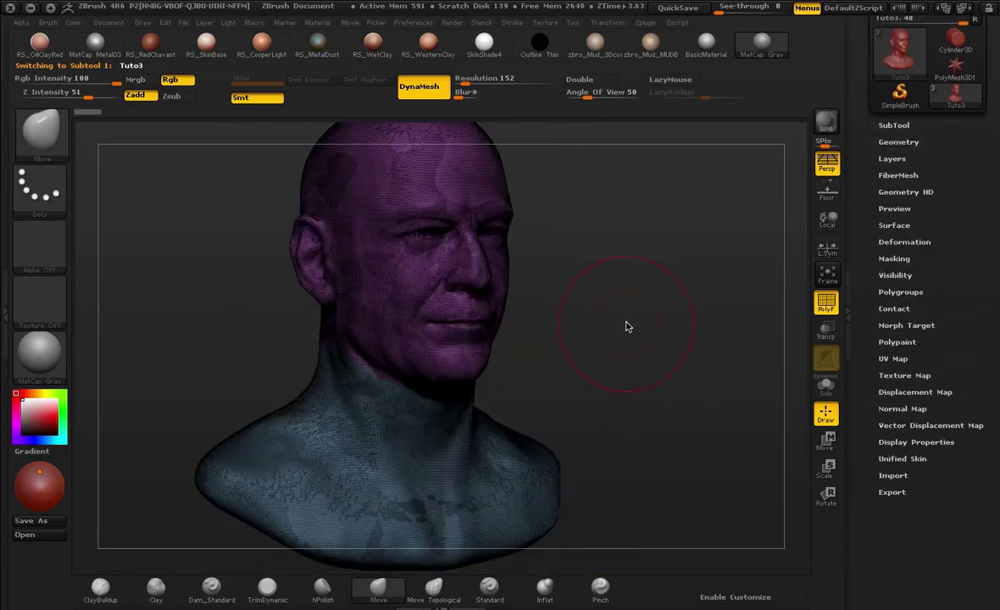
click(937, 127)
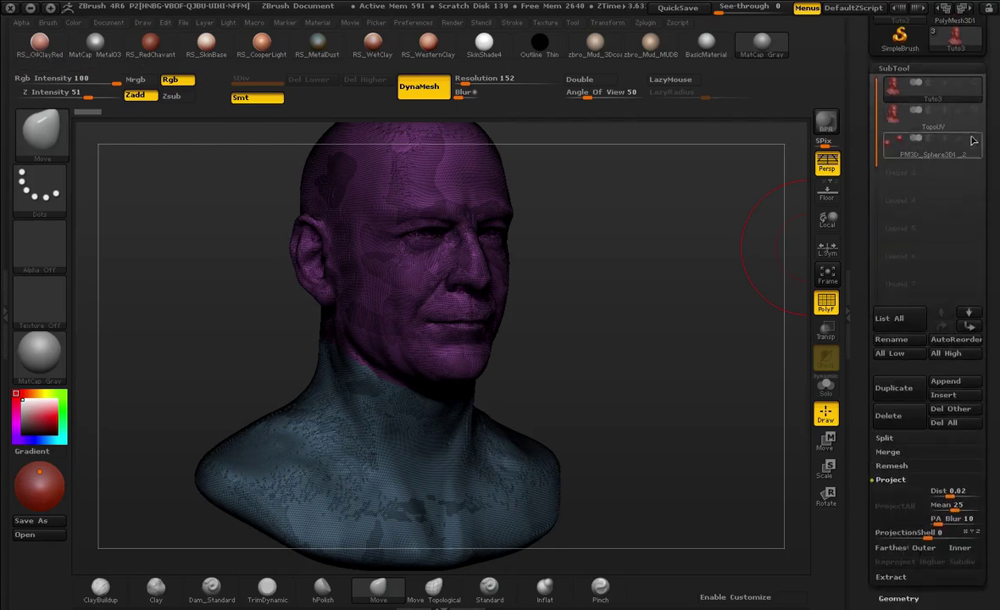
Step: Select the TopoUV subtool, lower it to subdivision level 1 and hide the polygon wireframe
click(893, 118)
drag(553, 309, 716, 277)
key(shift+d)
key(shift+d)
key(shift+d)
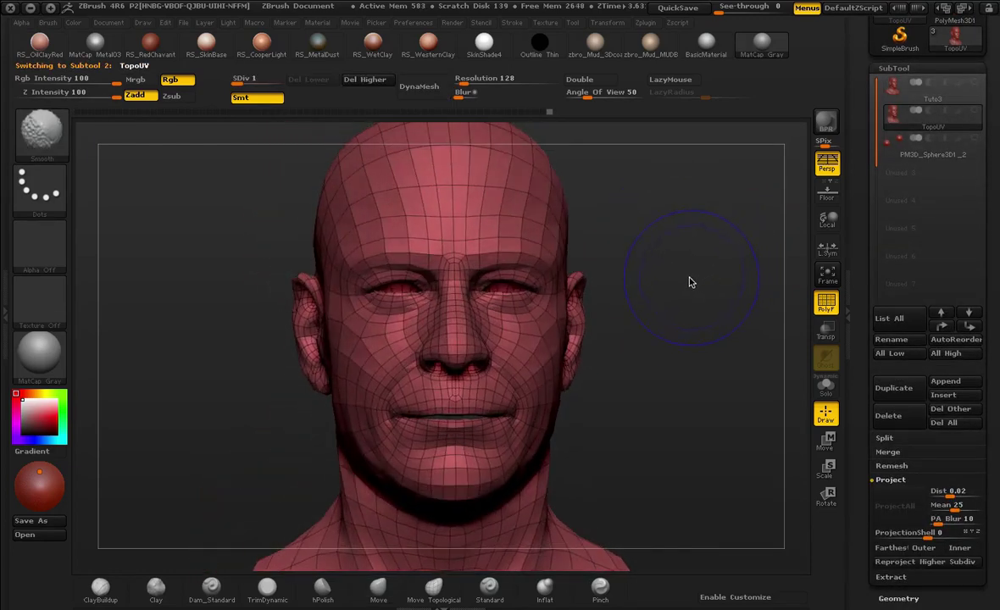
key(shift+f)
Step: Try a ClayBuildup stroke on the forehead of the level 1 mesh
key(b)
key(m)
key(v)
click(107, 590)
key(space)
drag(484, 216, 464, 215)
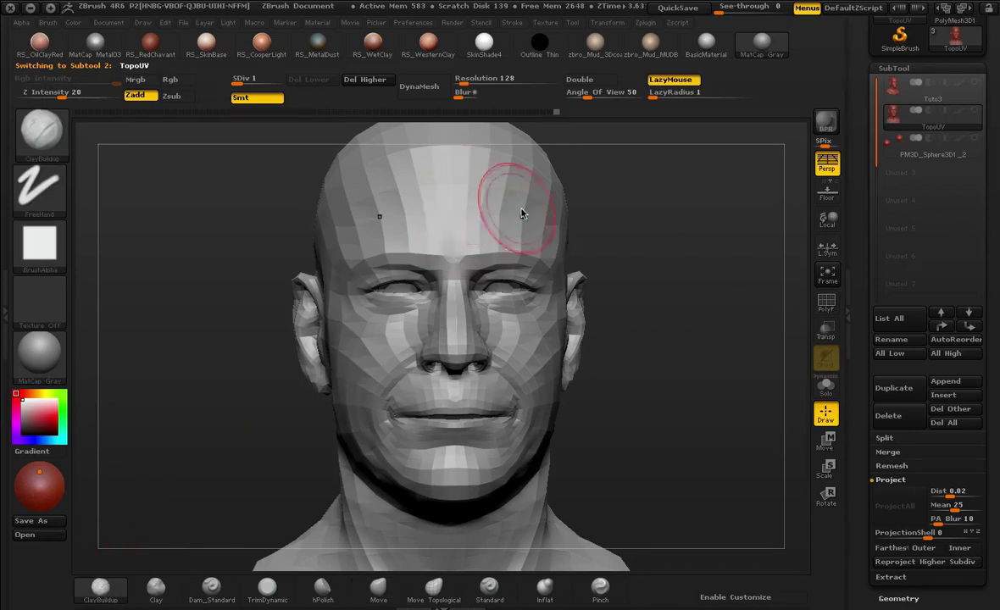
Step: Try raising the brows, opening the eyes and widening the mouth with the Move brush, and inspect the face at subdivision level 4
drag(685, 206, 661, 232)
key(b)
key(m)
key(v)
key(space)
mouse_move(402, 277)
mouse_down()
mouse_move(410, 278)
mouse_move(383, 235)
mouse_up()
drag(381, 293, 386, 331)
drag(254, 415, 335, 379)
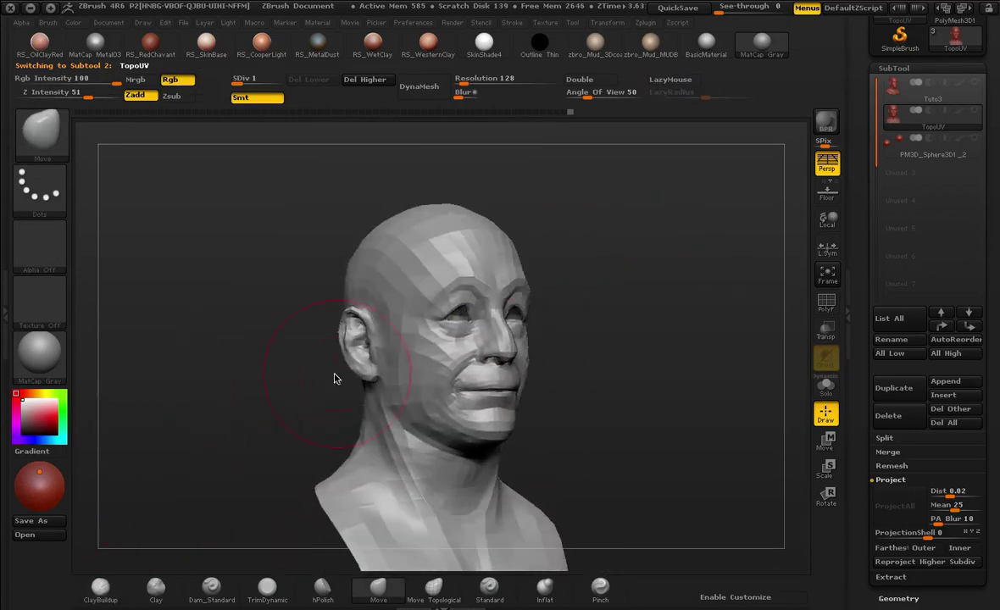
drag(455, 392, 434, 384)
drag(580, 403, 557, 403)
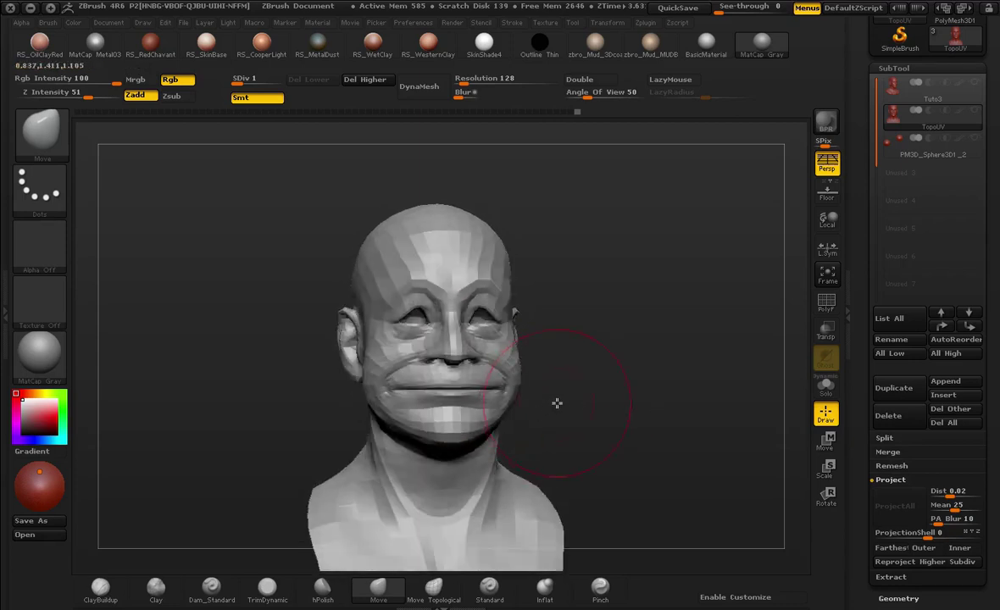
mouse_move(589, 327)
mouse_down()
mouse_move(659, 297)
mouse_move(685, 250)
mouse_move(596, 284)
mouse_move(662, 279)
mouse_up()
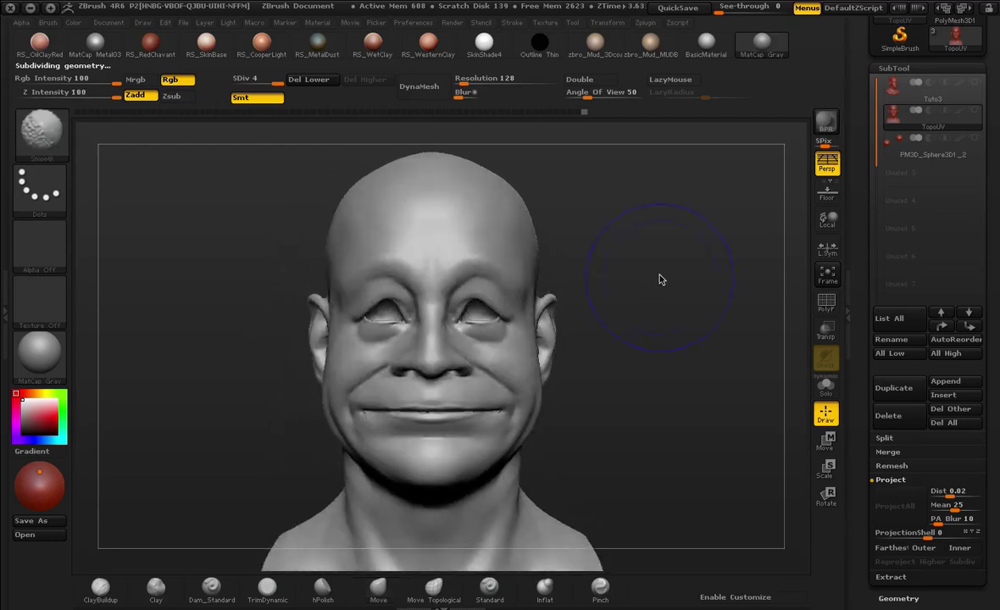
Step: Return TopoUV to subdivision level 1, undo the expression and try a broad, heavy jaw with the Move brush
key(shift+d)
key(shift+d)
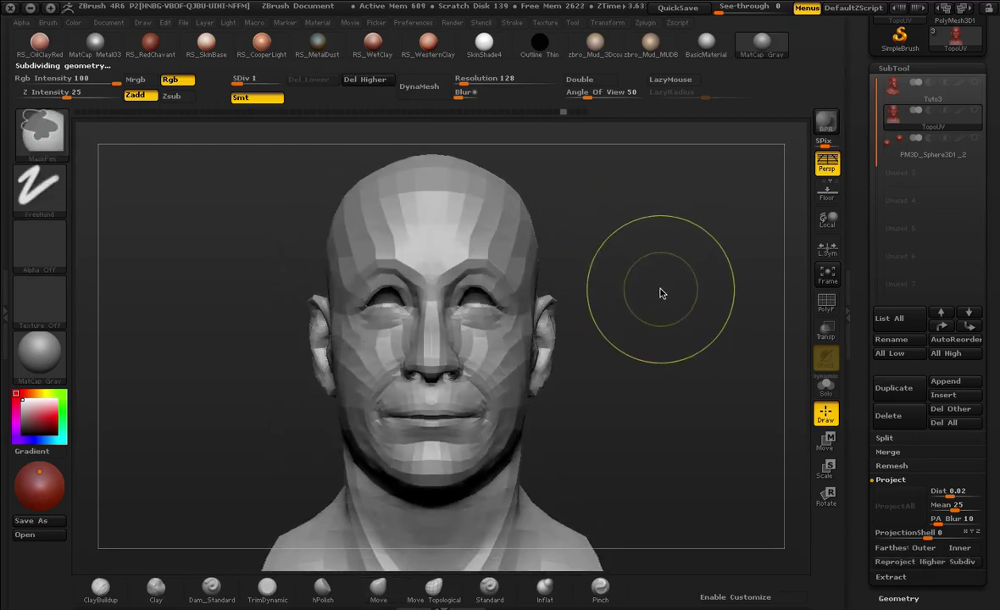
drag(694, 394, 647, 295)
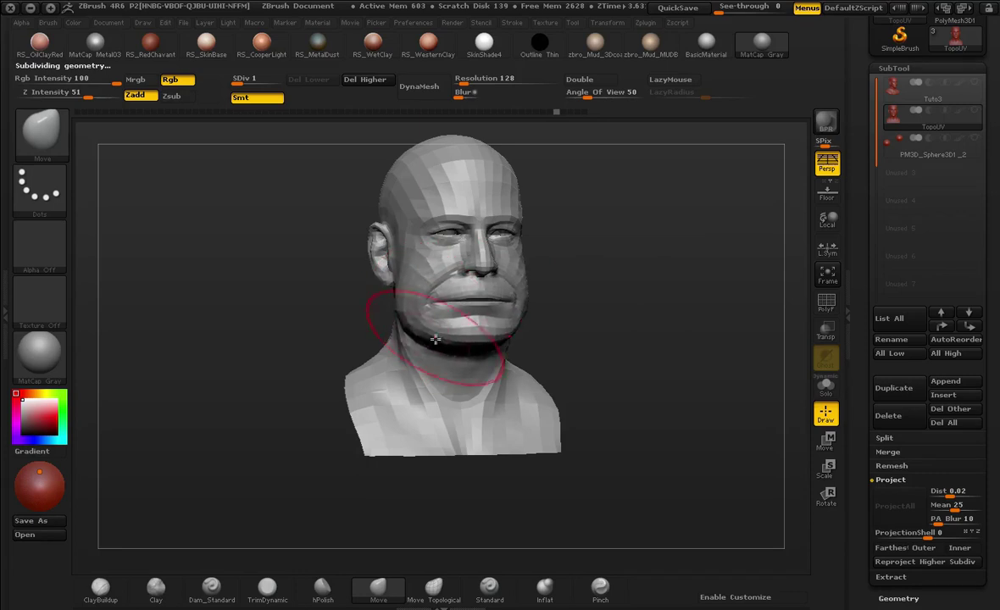
mouse_move(550, 272)
mouse_down()
mouse_move(619, 285)
mouse_move(621, 326)
mouse_move(610, 302)
mouse_move(543, 272)
mouse_move(487, 310)
mouse_up()
key(space)
drag(482, 411, 480, 417)
key(space)
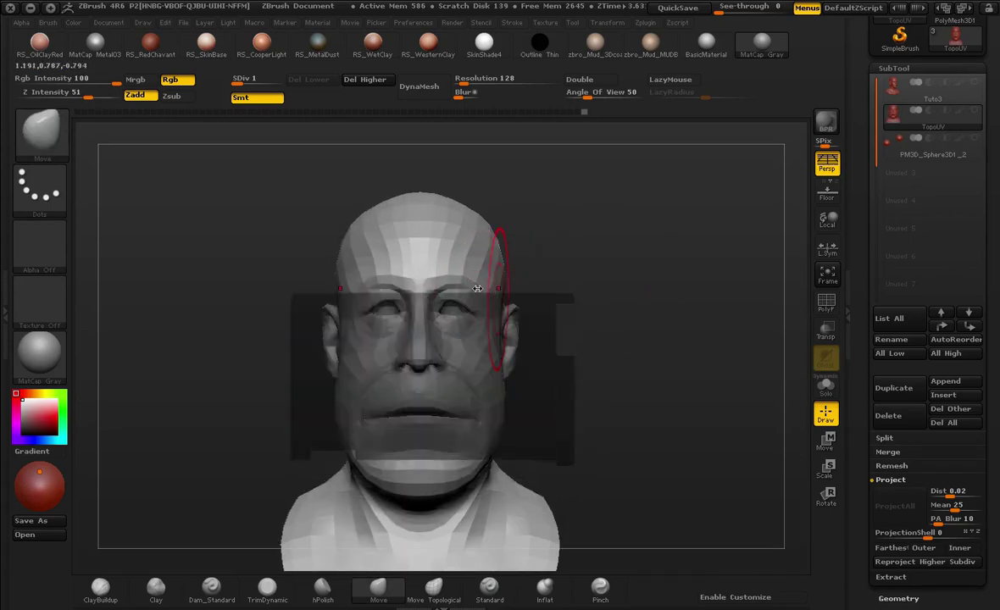
Step: Try further caricature changes to the head shape with the Move brush and inspect the head at subdivision level 4
drag(478, 296, 500, 299)
mouse_move(545, 317)
mouse_down()
mouse_move(526, 302)
mouse_move(501, 308)
mouse_move(524, 309)
mouse_move(538, 346)
mouse_move(487, 404)
mouse_up()
key(space)
mouse_move(551, 421)
alt+mouse_down()
mouse_move(533, 381)
mouse_move(604, 397)
alt+mouse_up()
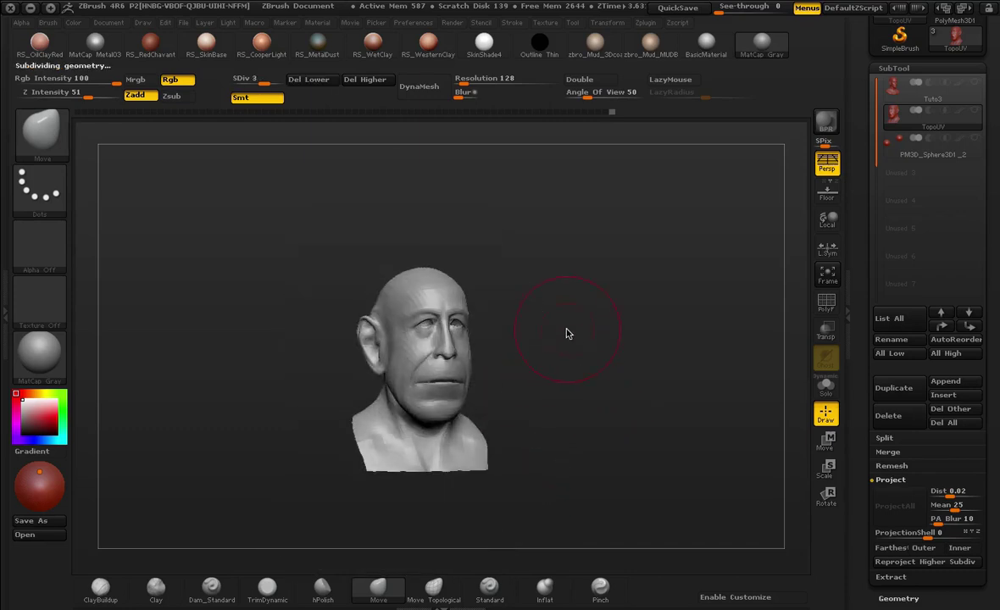
drag(537, 296, 566, 333)
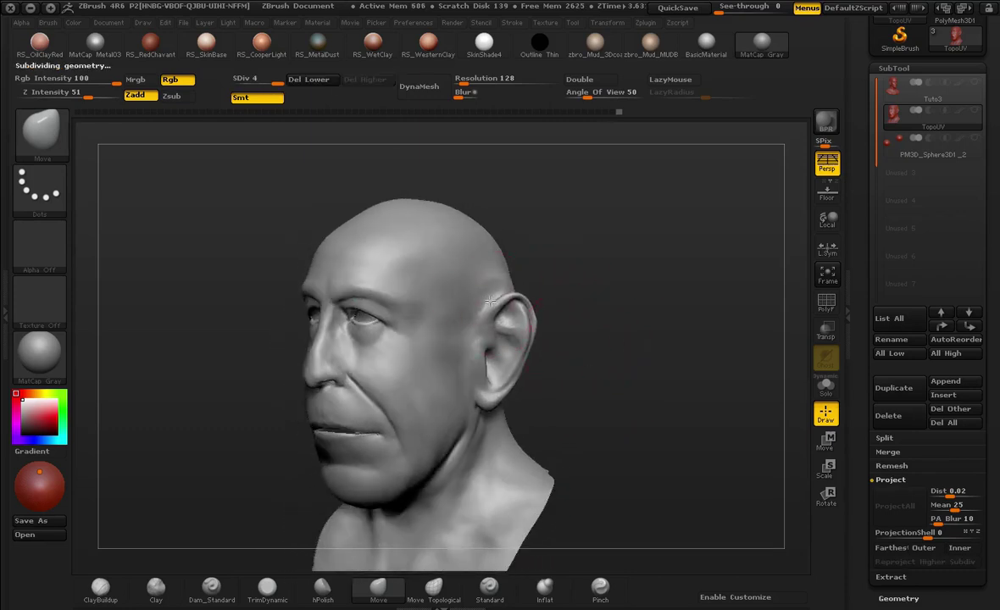
mouse_move(490, 301)
mouse_down()
mouse_move(565, 253)
mouse_move(613, 285)
mouse_up()
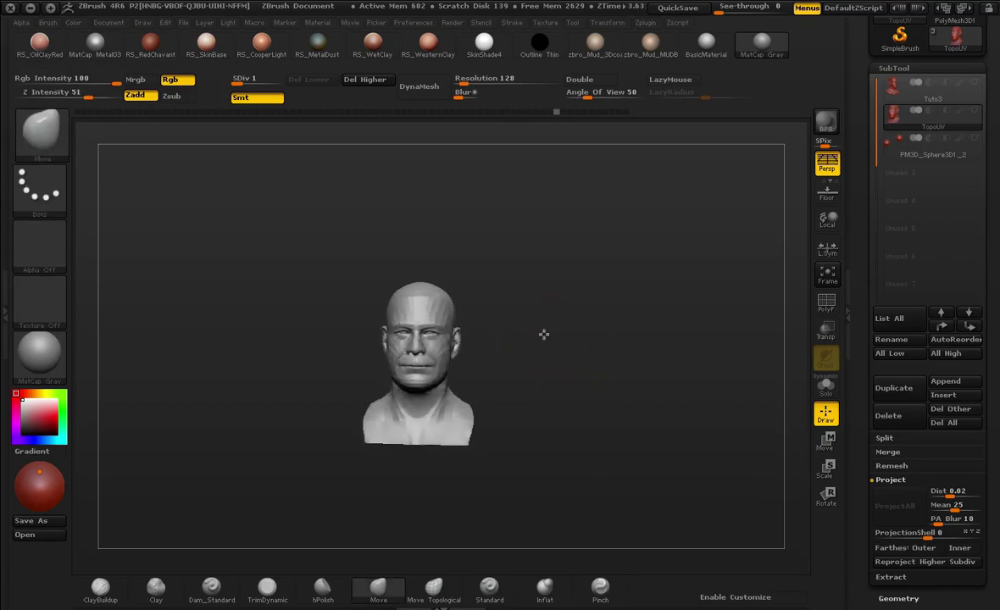
Step: Try reshaping the lower face at subdivision level 1 with a resized Move brush, accepting the removal of the newer undo history entries
ctrl+right_drag(544, 334, 693, 356)
mouse_move(693, 356)
ctrl+right_down()
mouse_move(696, 421)
mouse_move(719, 255)
mouse_move(726, 280)
ctrl+right_up()
key(s)
mouse_move(424, 292)
mouse_down()
mouse_move(448, 293)
mouse_move(432, 303)
mouse_up()
click(449, 286)
click(447, 325)
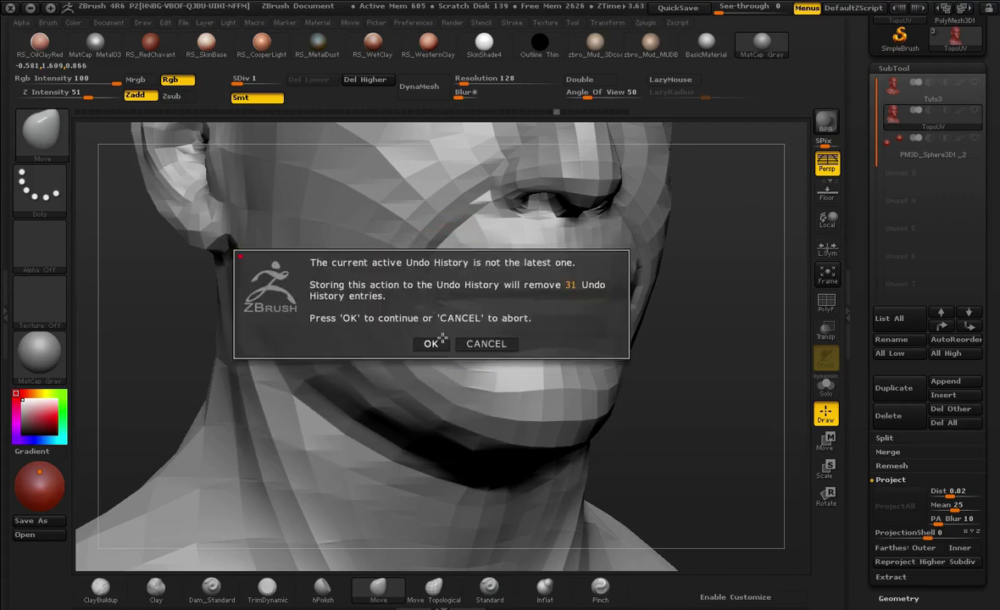
click(434, 343)
Step: Undo the trial reshaping and return TopoUV to subdivision level 4 in a front view
mouse_move(572, 348)
right_down()
mouse_move(522, 232)
mouse_move(737, 411)
right_up()
key(f)
shift+right_drag(732, 349, 748, 406)
key(f)
key(d)
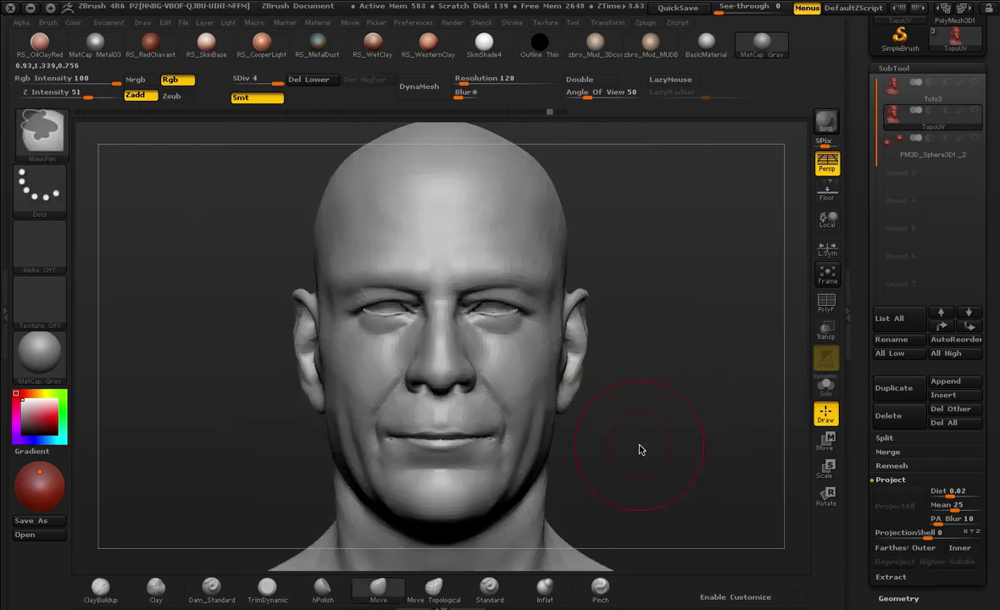
Step: Lower TopoUV to subdivision level 2 and pull the mouth corners outward into a slight smile with the Move brush
mouse_move(655, 429)
alt+right_down()
mouse_move(672, 286)
mouse_move(538, 324)
alt+right_up()
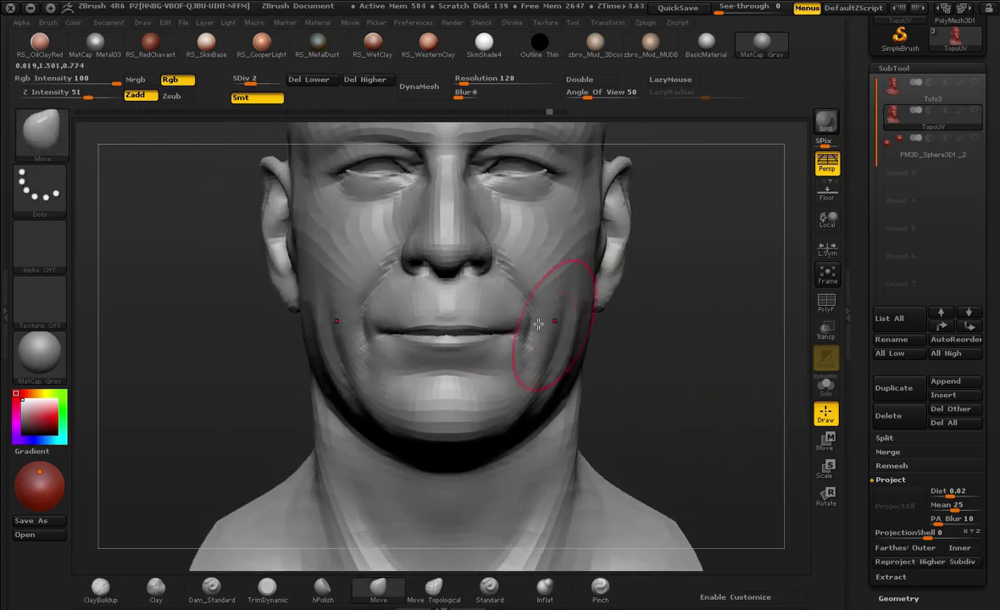
key(space)
key(space)
mouse_move(527, 322)
mouse_down()
mouse_move(537, 322)
mouse_move(522, 328)
mouse_up()
key(space)
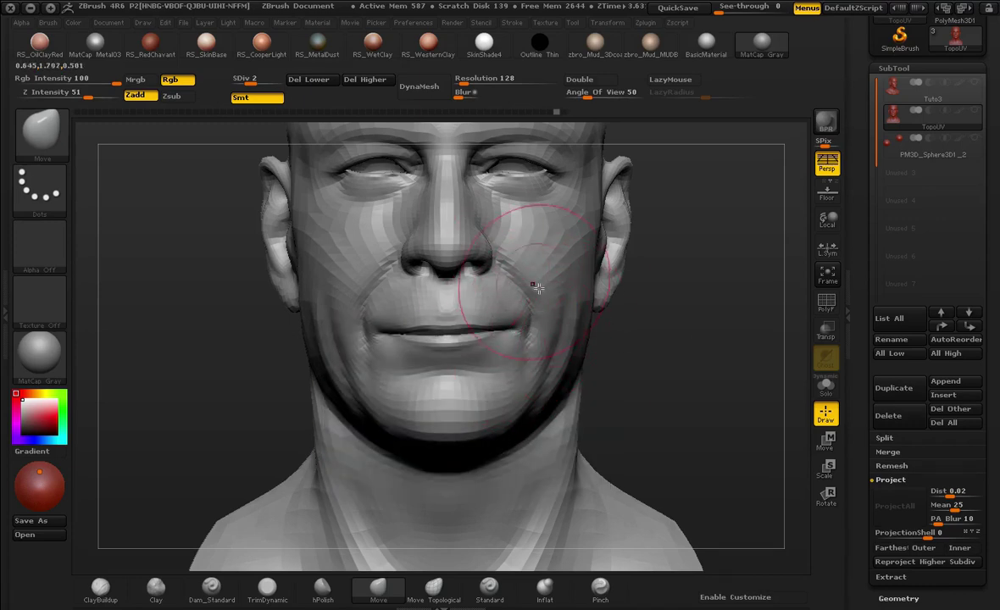
ctrl+right_drag(726, 326, 731, 452)
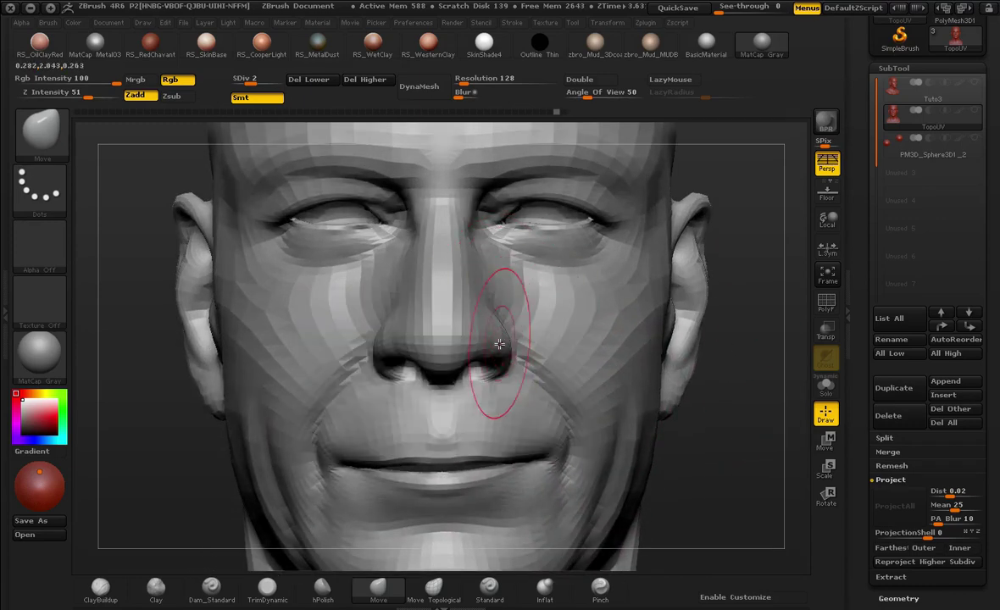
Step: Adjust the brows and surrounding face forms at subdivision level 2 with a resized Move brush
mouse_move(688, 483)
right_down()
mouse_move(688, 427)
mouse_move(458, 362)
right_up()
mouse_move(709, 305)
alt+right_down()
mouse_move(694, 369)
mouse_move(695, 446)
alt+right_up()
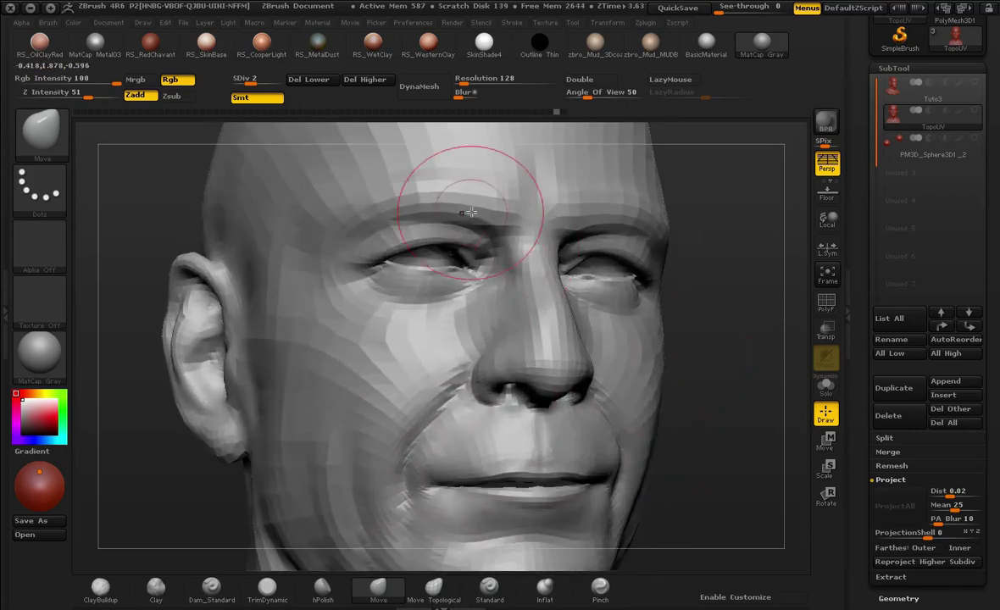
drag(498, 219, 497, 210)
right_click(501, 216)
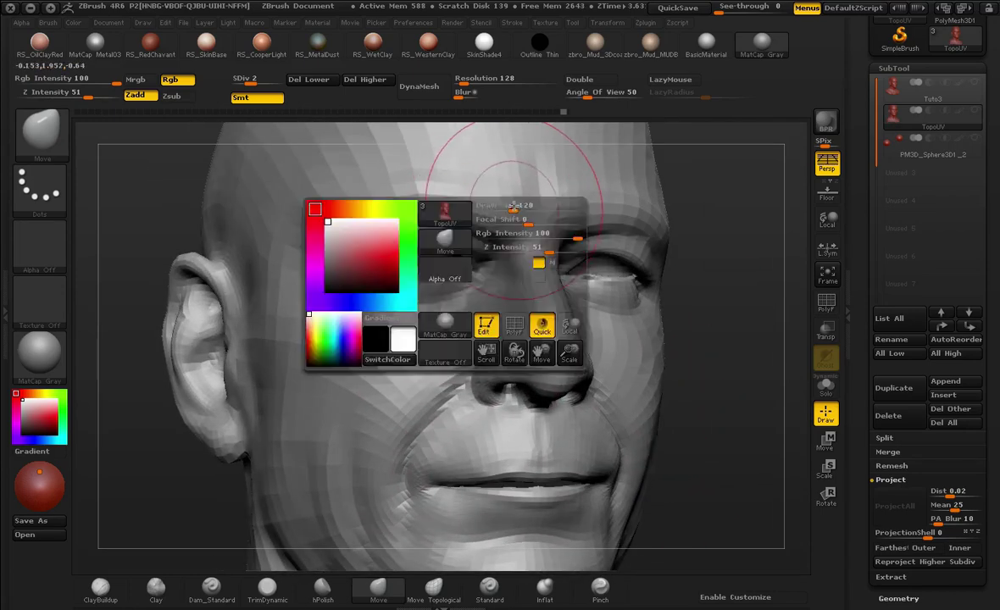
right_drag(727, 244, 500, 233)
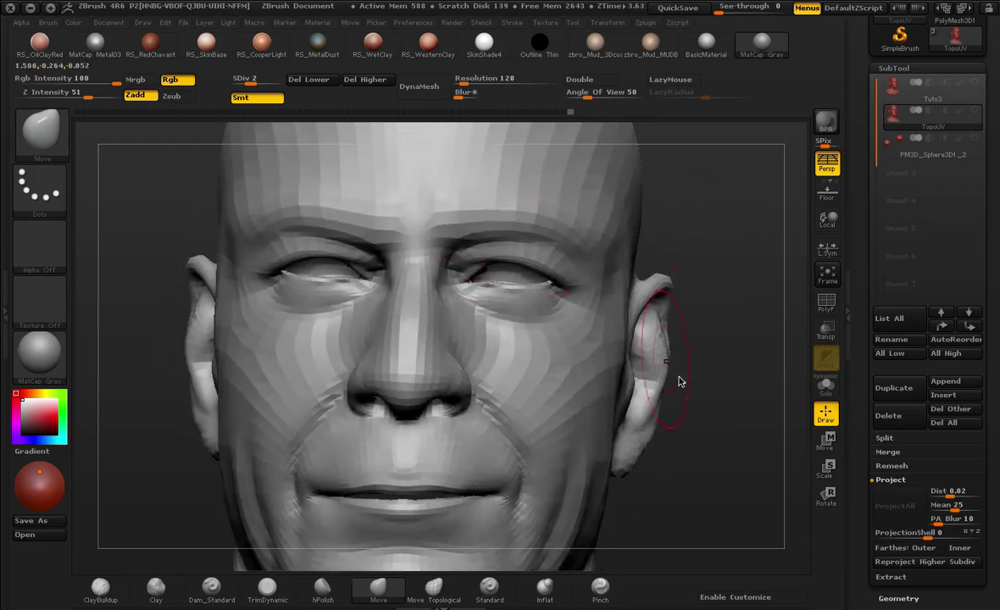
right_drag(678, 381, 470, 241)
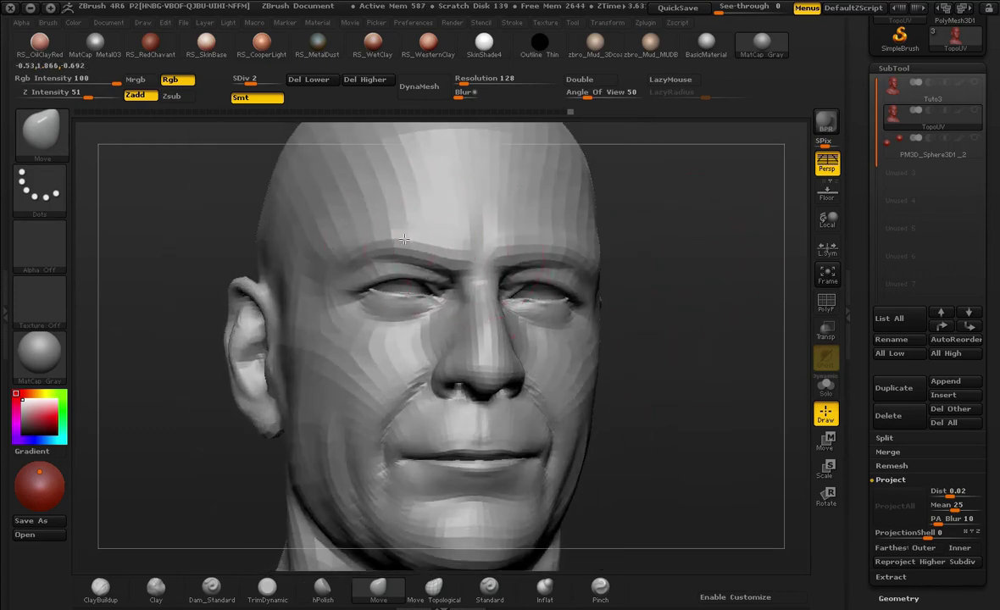
mouse_move(652, 384)
ctrl+right_down()
mouse_move(563, 303)
mouse_move(589, 239)
mouse_move(634, 262)
mouse_move(661, 342)
mouse_move(645, 324)
mouse_move(495, 374)
ctrl+right_up()
Step: Raise TopoUV to subdivision level 4 and smooth the rough edges along the lips
key(d)
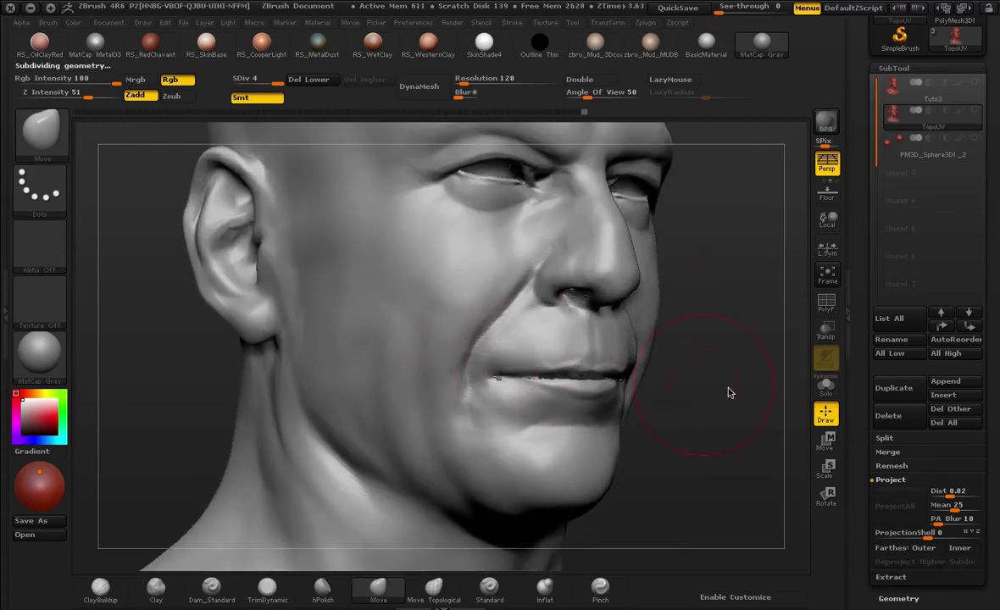
alt+right_drag(728, 393, 618, 329)
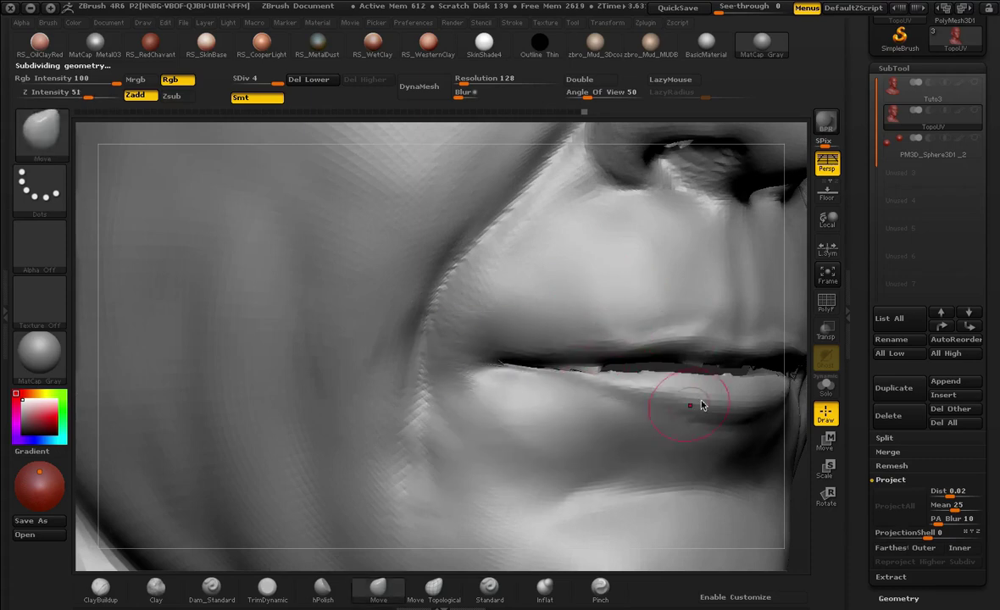
mouse_move(796, 364)
right_down()
mouse_move(672, 288)
mouse_move(656, 295)
mouse_move(666, 312)
right_up()
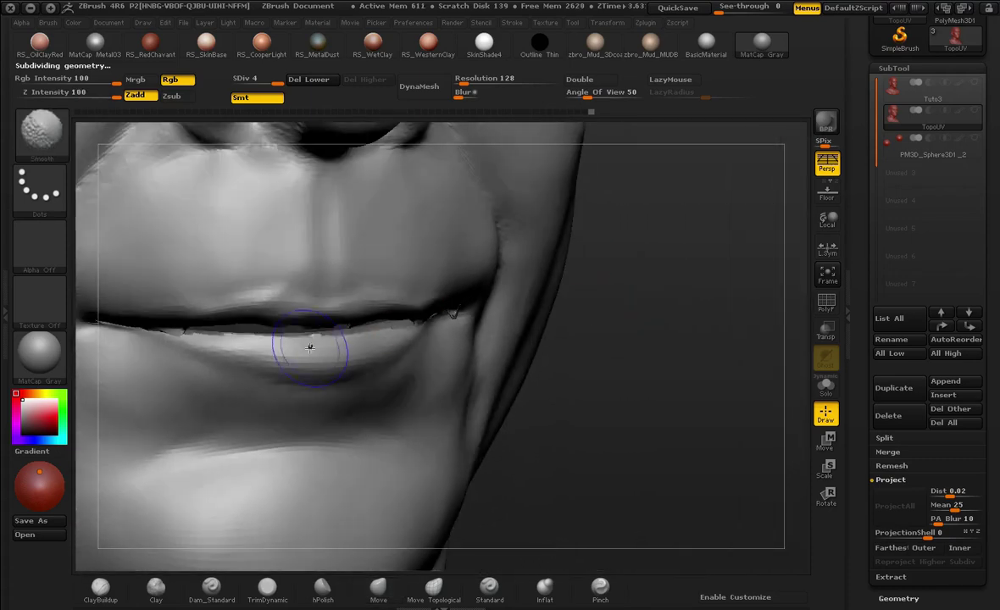
right_drag(428, 347, 589, 327)
alt+drag(615, 227, 636, 331)
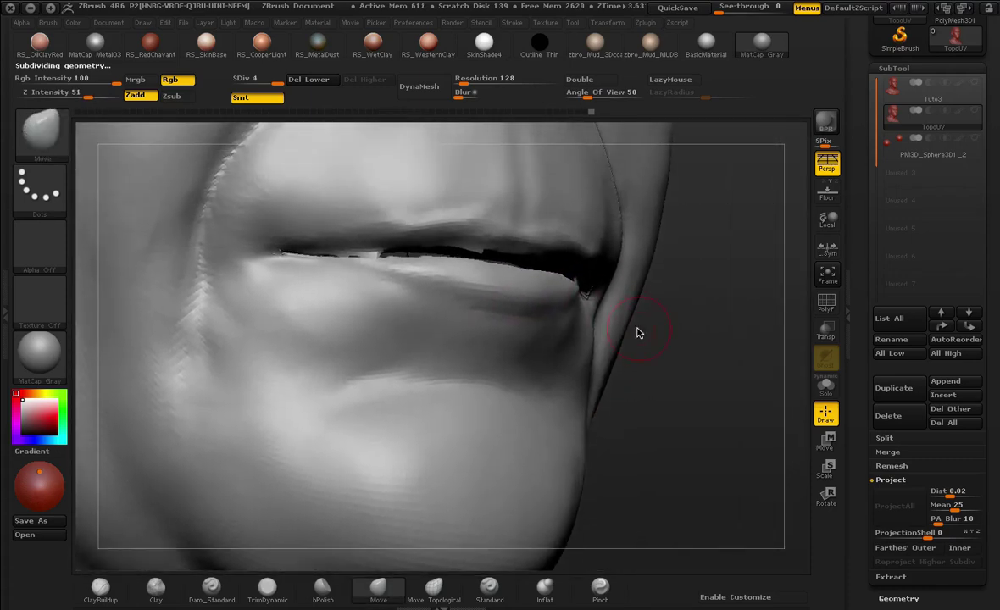
Step: Set TopoUV to subdivision level 3 and smooth the jagged geometry at the mouth corners
key(shift+d)
key(shift+d)
key(d)
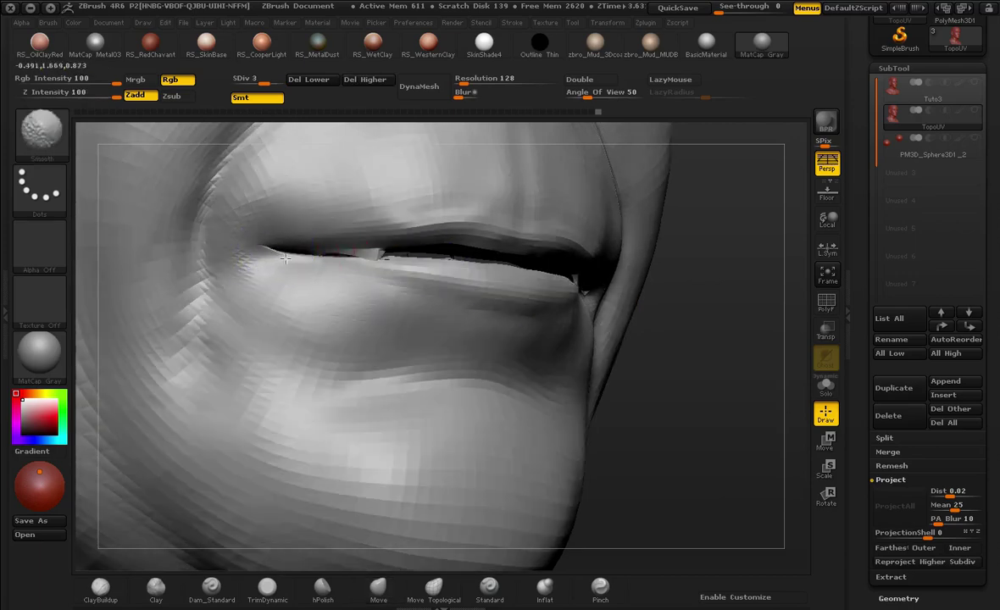
right_drag(570, 278, 674, 324)
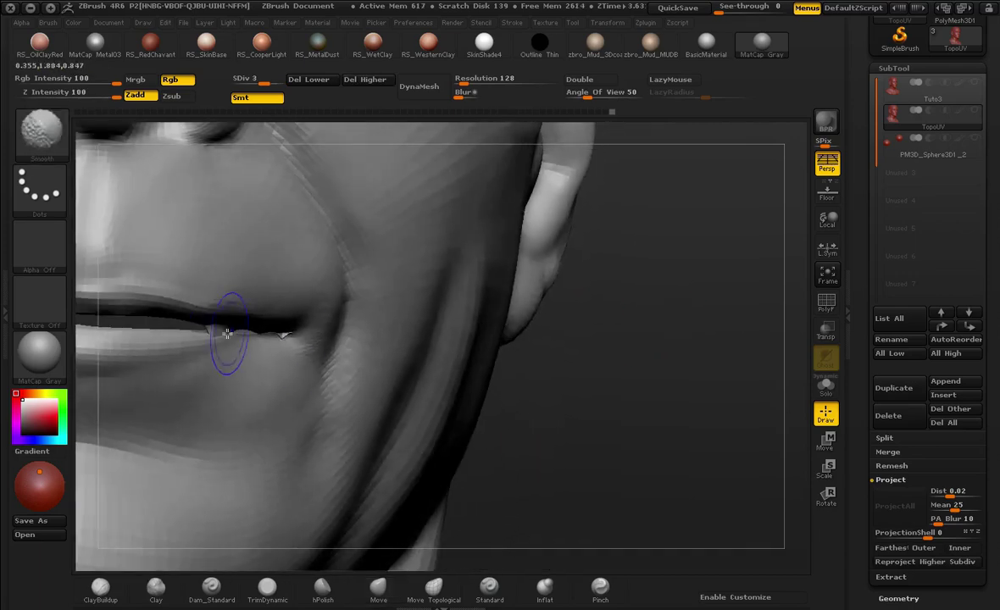
shift+drag(272, 334, 297, 325)
mouse_move(594, 379)
alt+mouse_down()
mouse_move(606, 370)
mouse_move(514, 306)
mouse_move(613, 338)
mouse_move(662, 445)
alt+mouse_up()
right_drag(629, 357, 709, 348)
Step: Refine the lips from the side and smooth the lower lip's edge at subdivision level 3
mouse_move(793, 331)
alt+mouse_down()
mouse_move(609, 297)
mouse_move(754, 350)
alt+mouse_up()
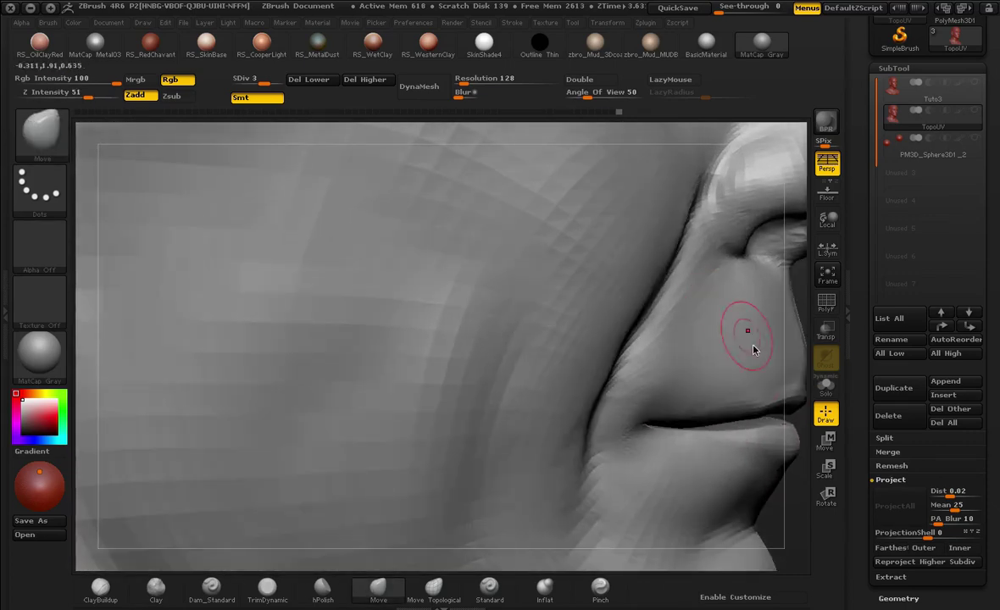
alt+drag(800, 433, 408, 259)
drag(459, 284, 513, 344)
drag(645, 353, 356, 373)
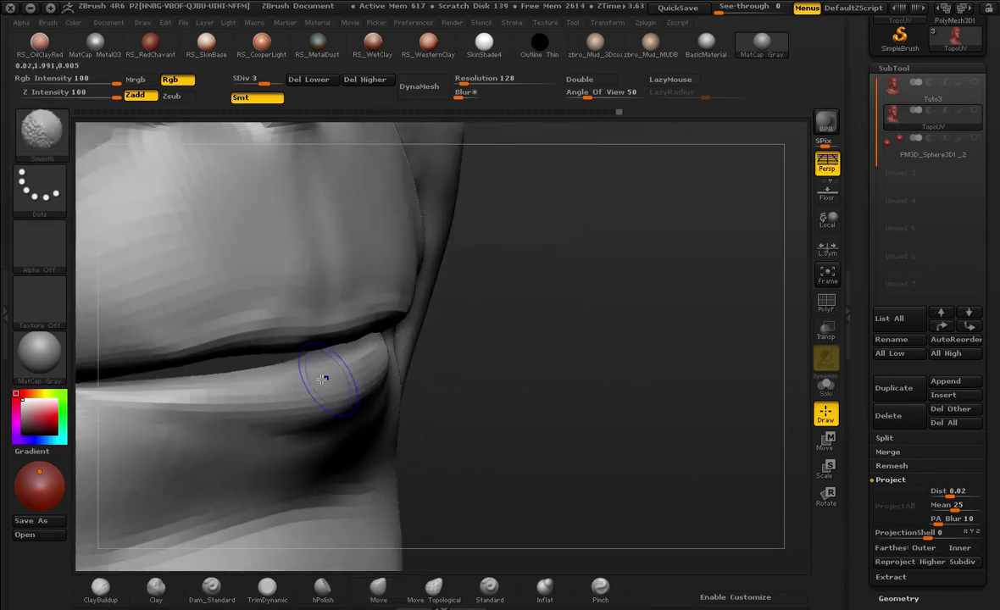
mouse_move(479, 349)
mouse_down()
mouse_move(467, 326)
mouse_move(415, 301)
mouse_up()
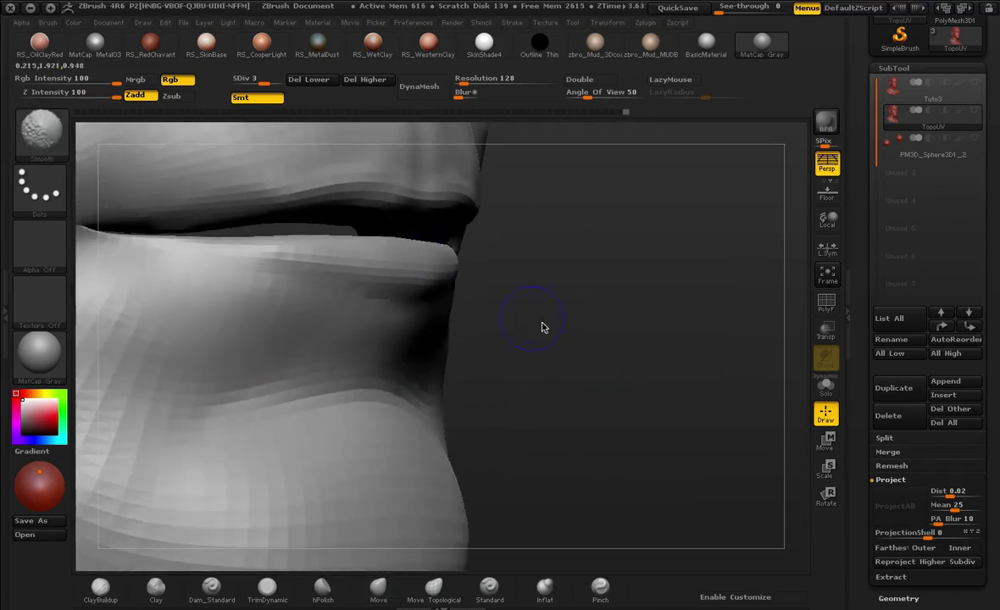
shift+drag(543, 327, 491, 265)
Step: Return TopoUV to subdivision level 4 and smooth the creases around the mouth corners
key(d)
key(f)
mouse_move(588, 290)
shift+mouse_down()
mouse_move(638, 335)
mouse_move(679, 422)
mouse_move(656, 394)
mouse_move(641, 409)
mouse_move(687, 490)
mouse_move(723, 223)
mouse_move(733, 339)
mouse_move(689, 437)
shift+mouse_up()
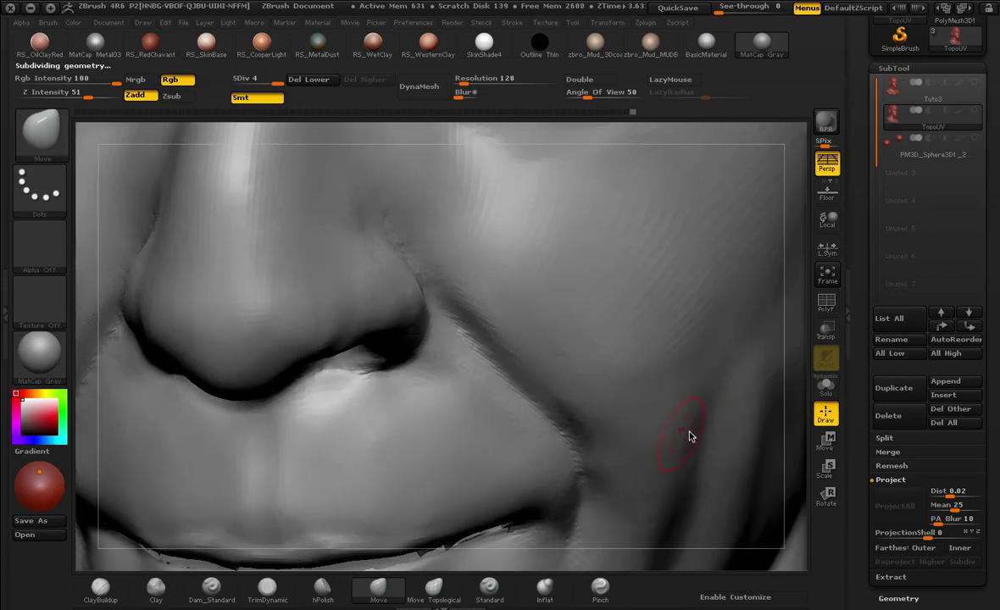
alt+drag(786, 387, 820, 190)
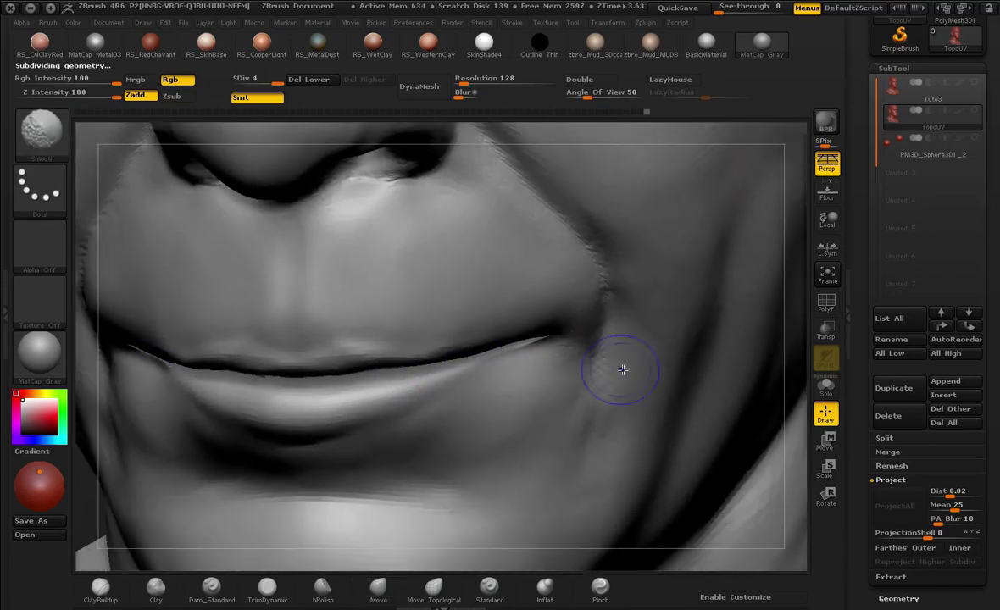
mouse_move(795, 336)
alt+mouse_down()
mouse_move(799, 295)
mouse_move(797, 312)
mouse_move(732, 252)
mouse_move(736, 130)
mouse_move(728, 353)
alt+mouse_up()
drag(717, 293, 734, 309)
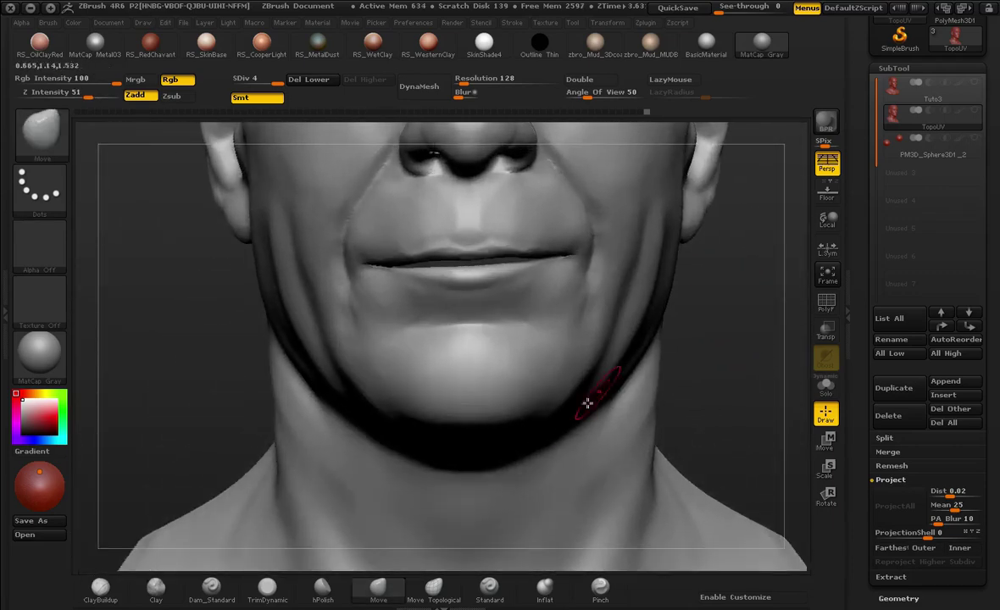
Step: Try sharpening the line between the lips with the Pinch brush and undo the stroke
click(599, 587)
key(space)
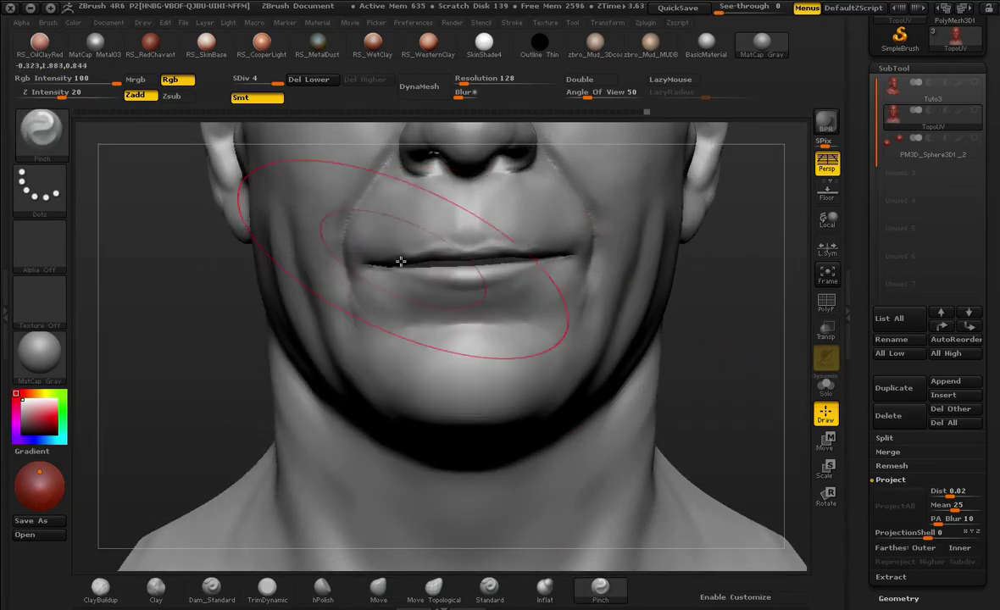
key(ctrl+z)
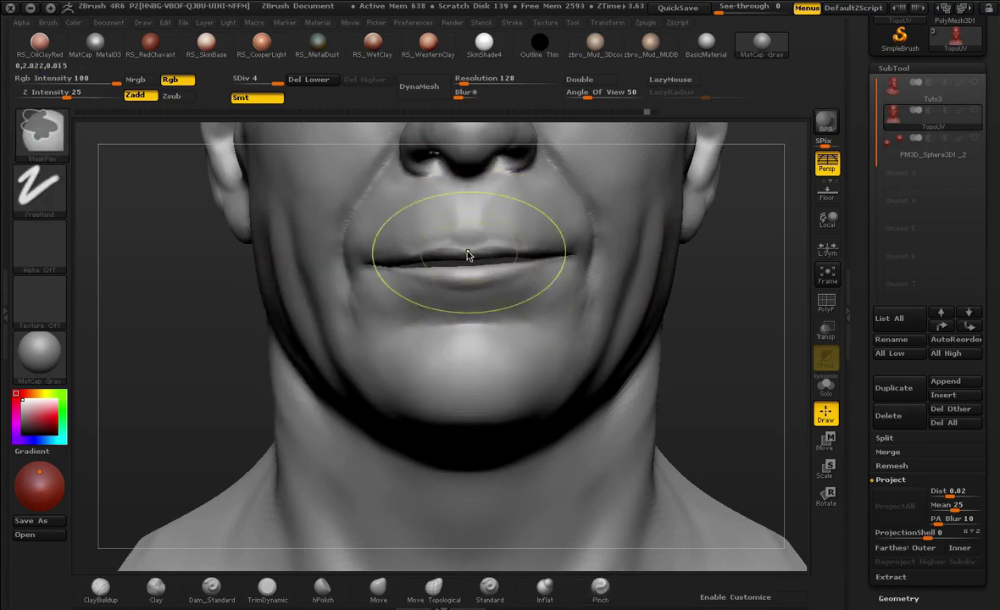
alt+drag(733, 285, 606, 399)
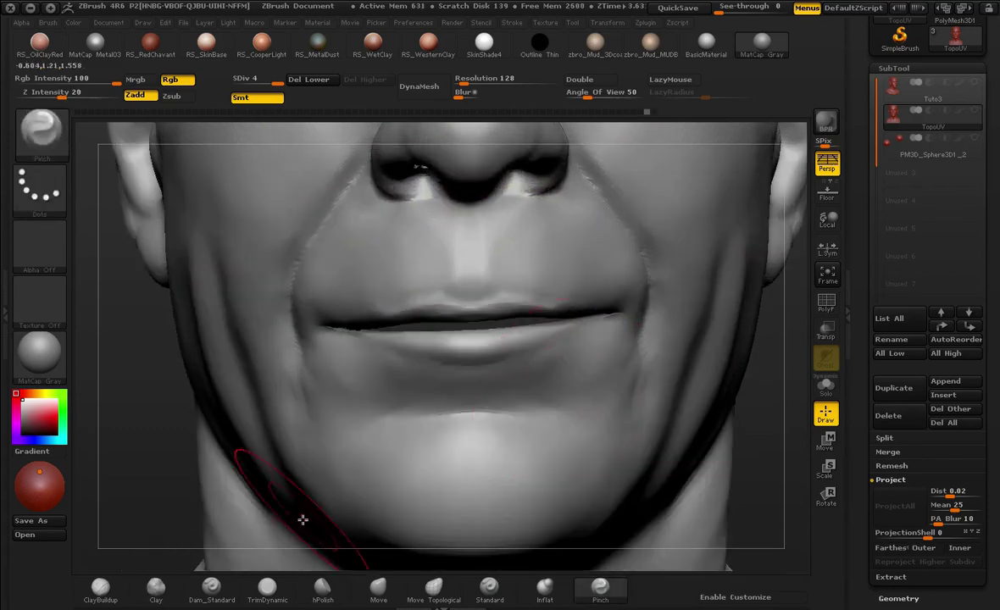
Step: Even out the line between the lips from the front with the Move Topological brush
click(433, 588)
key(s)
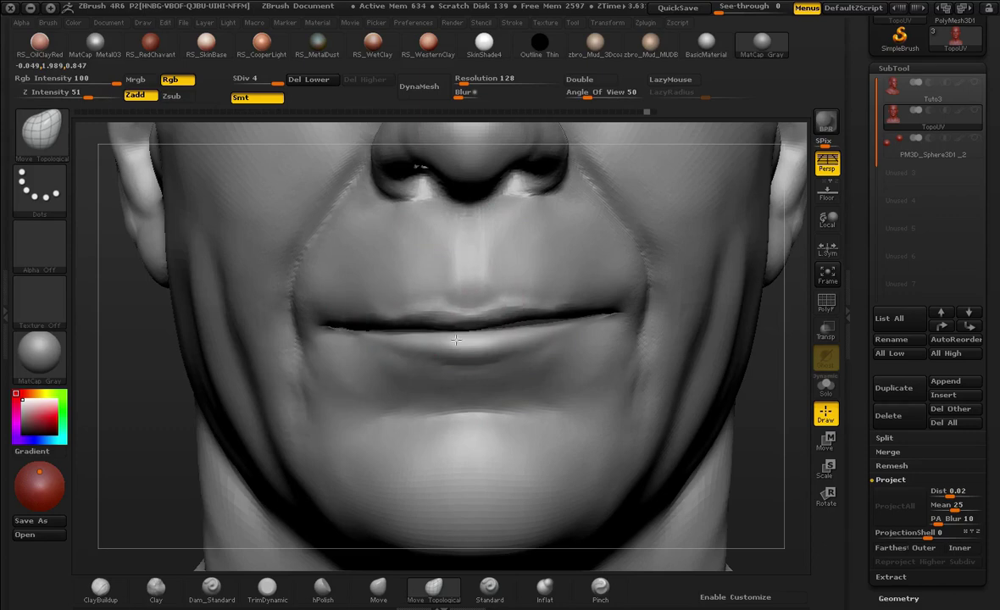
drag(533, 323, 532, 320)
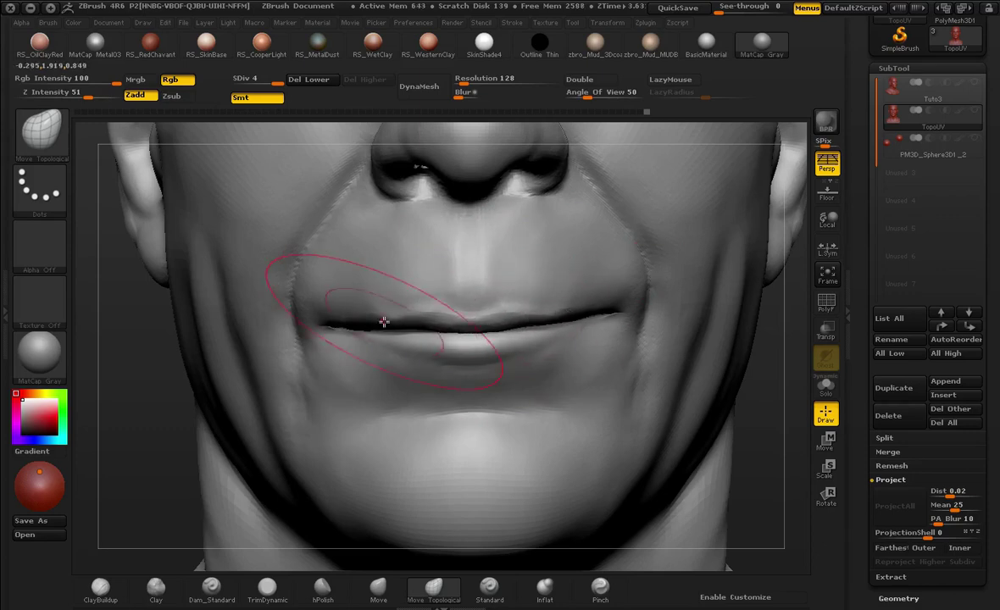
key(space)
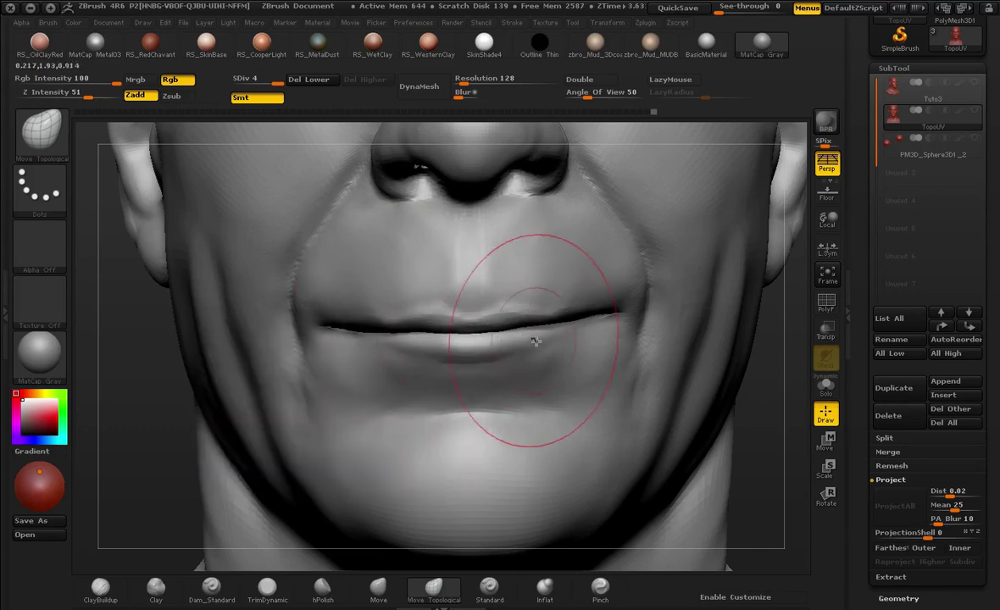
Step: Adjust the lips' profile from both sides of the head with the Move Topological brush
mouse_move(788, 424)
alt+mouse_down()
mouse_move(687, 277)
mouse_move(691, 237)
mouse_move(688, 360)
alt+mouse_up()
shift+drag(688, 361, 724, 366)
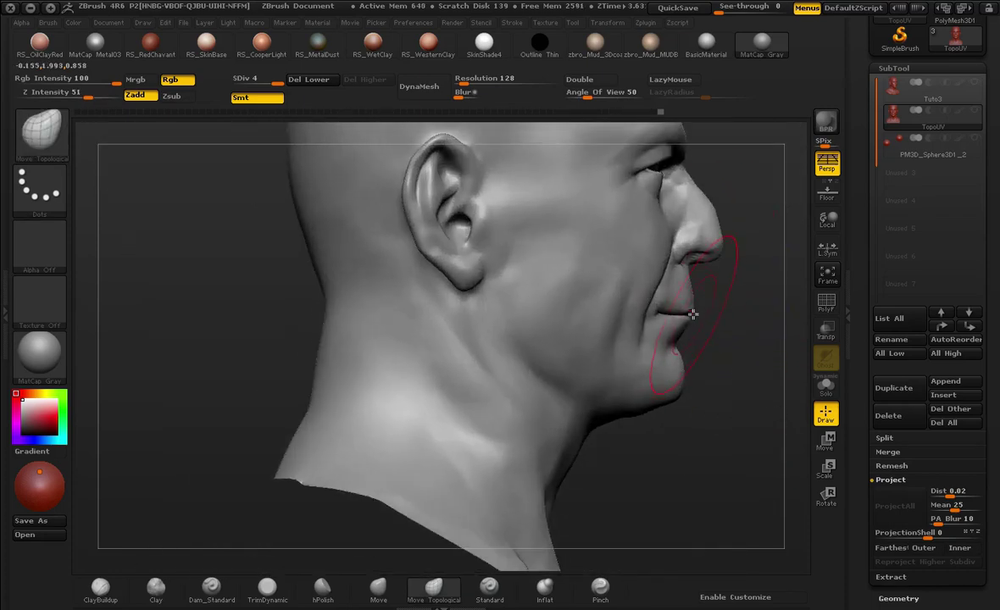
drag(734, 307, 631, 466)
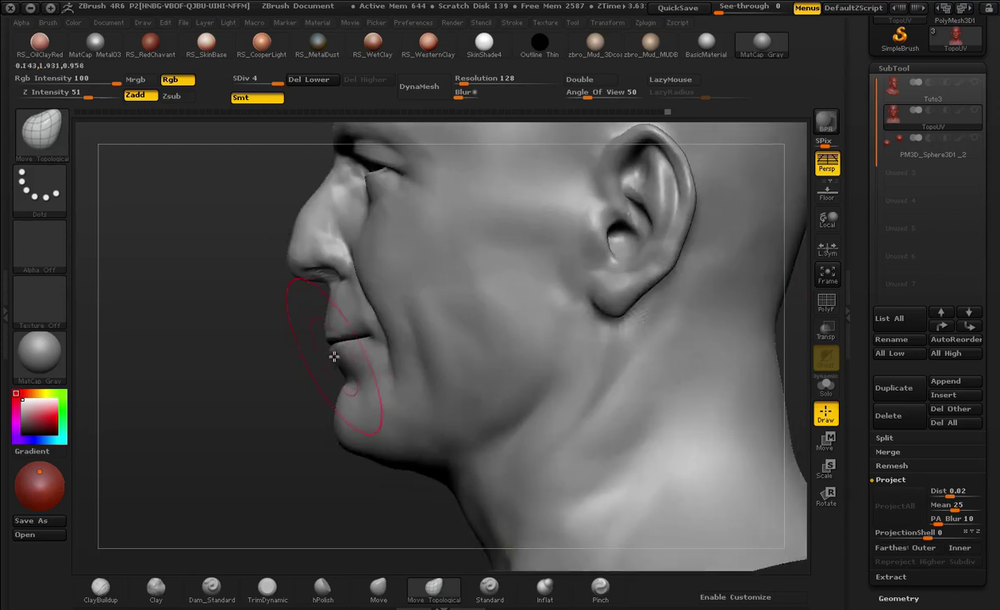
drag(255, 356, 230, 417)
drag(683, 292, 540, 458)
key(bracketleft)
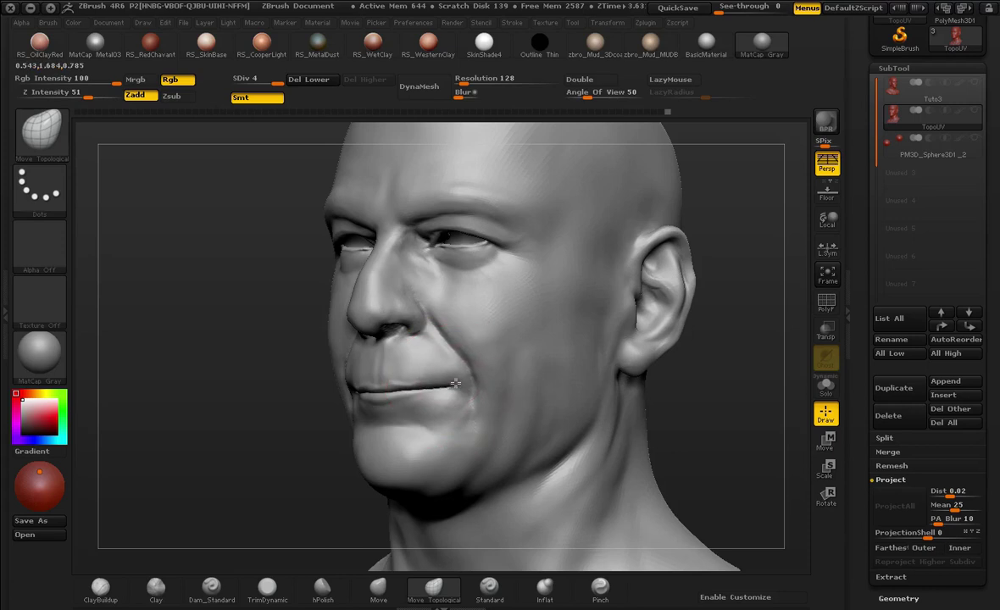
Step: Try pulling the upper and lower lips wide apart with Move Topological, and undo the mouth opening
drag(305, 445, 407, 428)
mouse_move(523, 393)
mouse_down()
mouse_move(523, 416)
mouse_move(525, 344)
mouse_move(511, 353)
mouse_move(500, 337)
mouse_up()
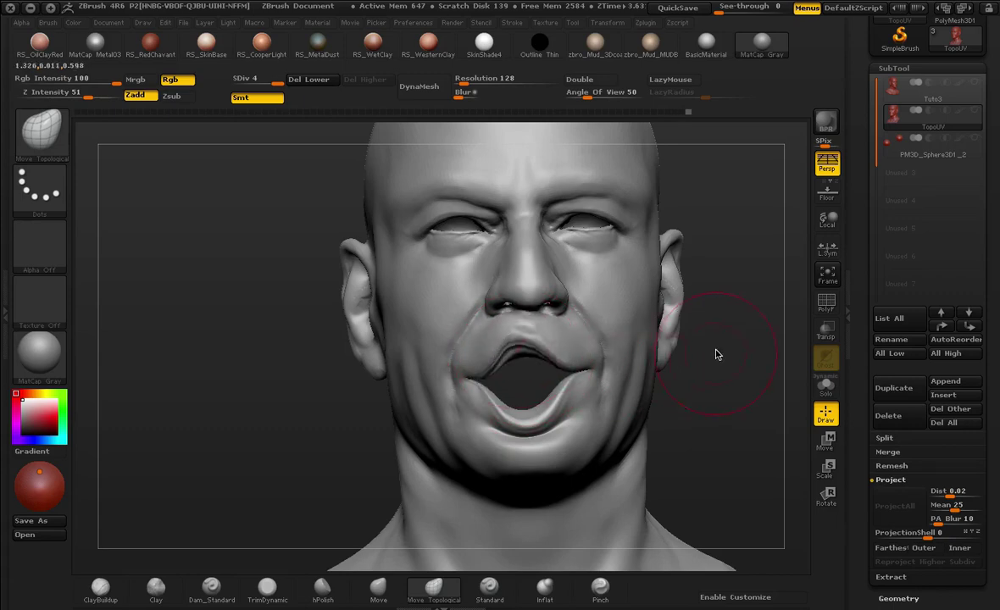
drag(716, 354, 716, 331)
key(f)
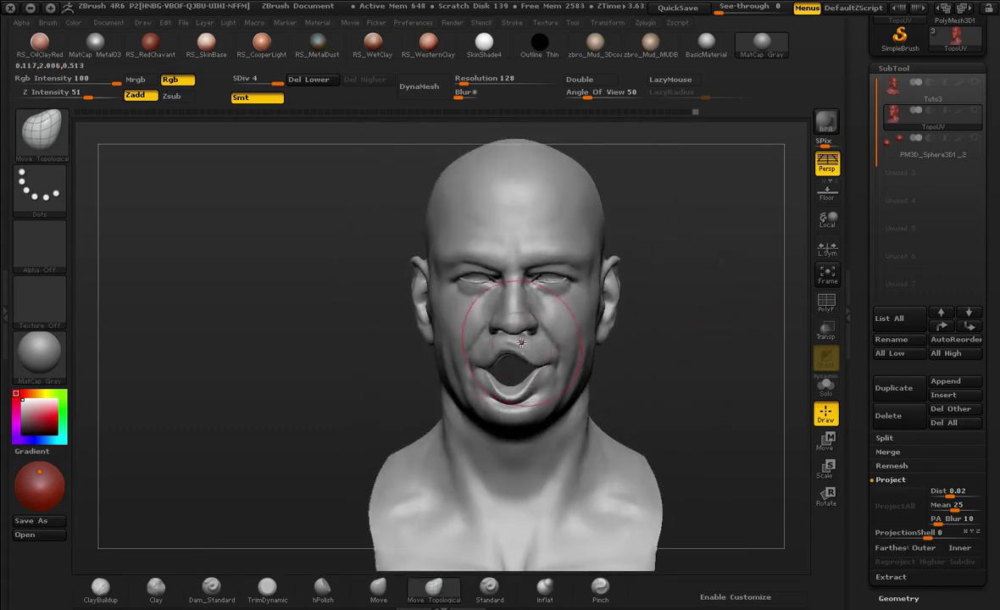
key(ctrl)
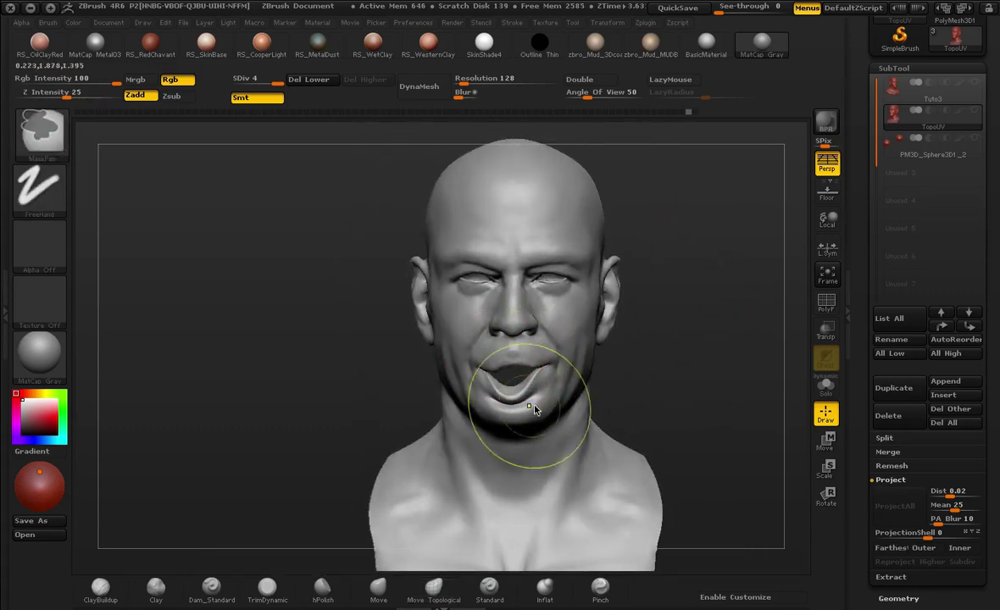
key(ctrl+z)
key(ctrl+z)
key(ctrl+z)
key(ctrl+z)
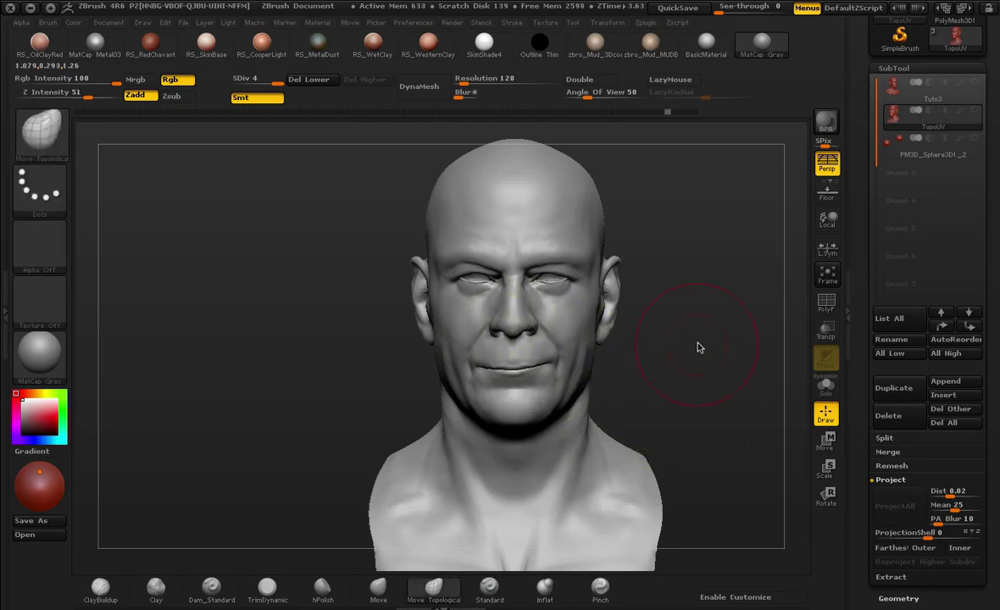
Step: Lower TopoUV to subdivision level 3, show its polyframe, and pull the upper and lower lips apart at the centre
mouse_move(698, 346)
alt+mouse_down()
mouse_move(737, 376)
mouse_move(710, 333)
mouse_move(718, 380)
mouse_move(768, 247)
mouse_move(773, 306)
alt+mouse_up()
key(shift+f)
key(shift+d)
key(space)
drag(474, 240, 446, 217)
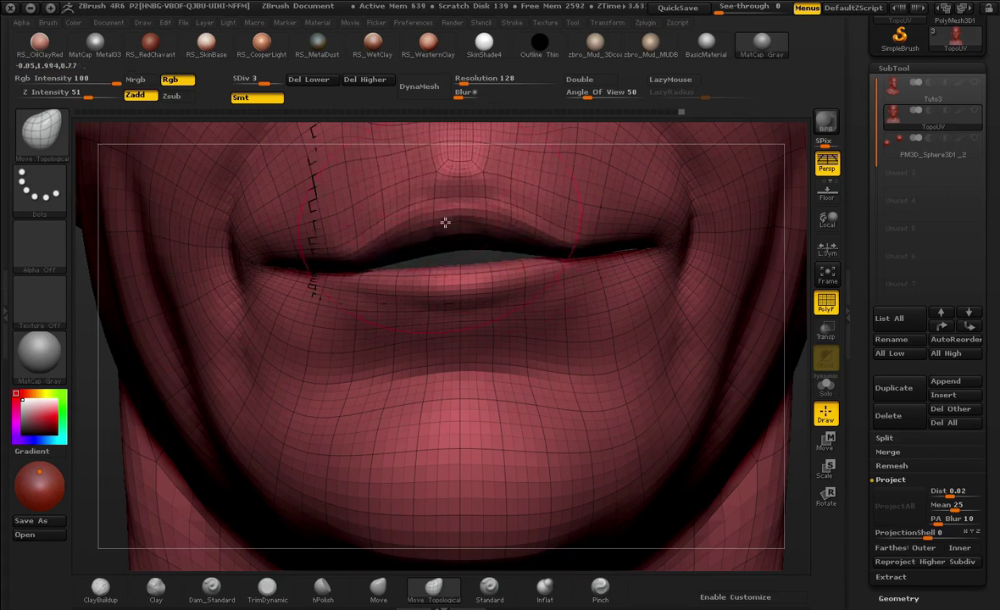
mouse_move(460, 213)
mouse_down()
mouse_move(455, 183)
mouse_move(457, 202)
mouse_up()
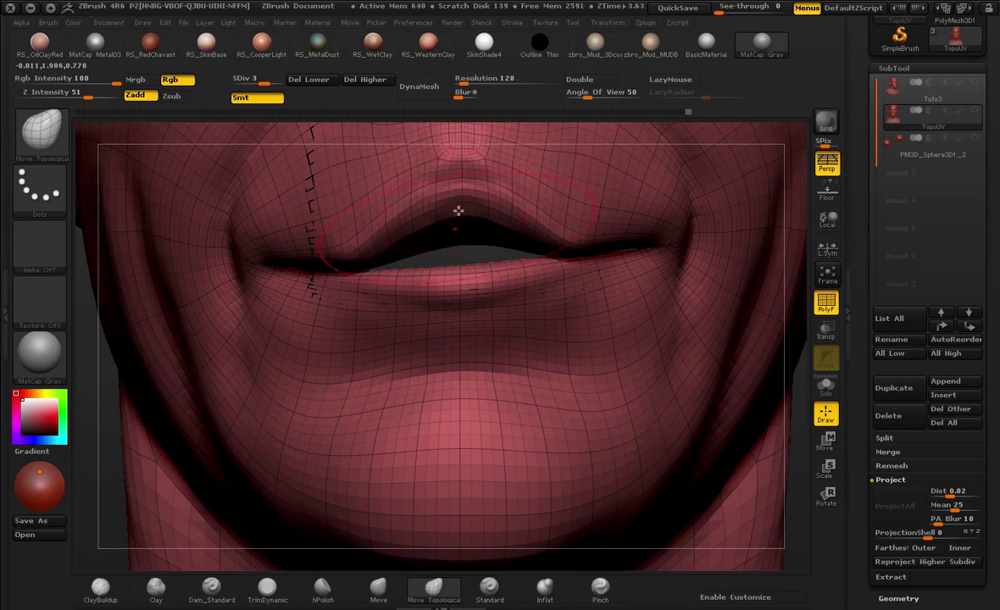
drag(453, 291, 466, 313)
alt+drag(428, 252, 458, 148)
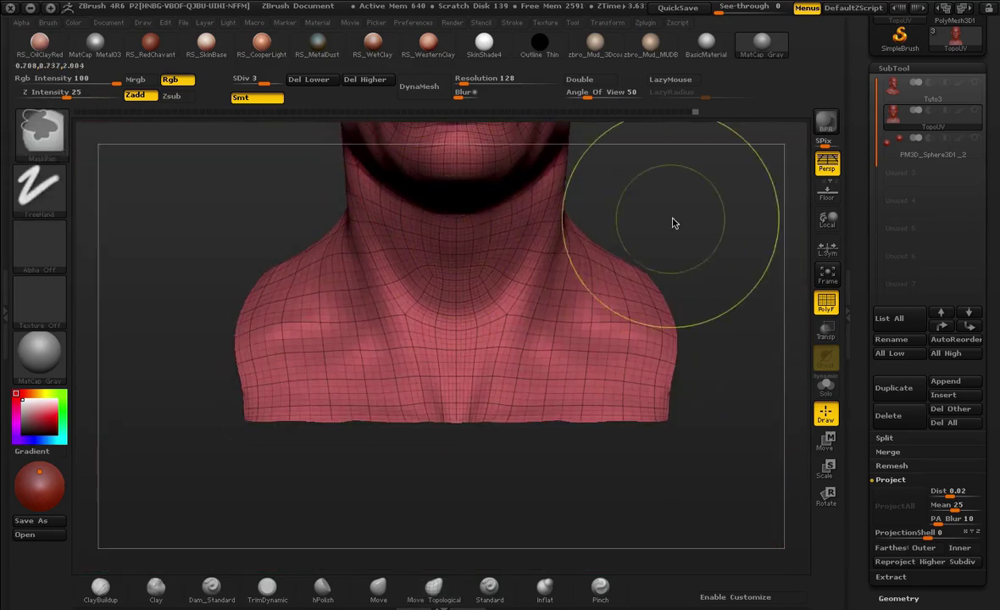
Step: Step TopoUV back through its undo history to an earlier state of the mouth at subdivision level 3
mouse_move(676, 219)
alt+mouse_down()
mouse_move(686, 176)
mouse_move(674, 148)
mouse_move(715, 391)
alt+mouse_up()
key(ctrl)
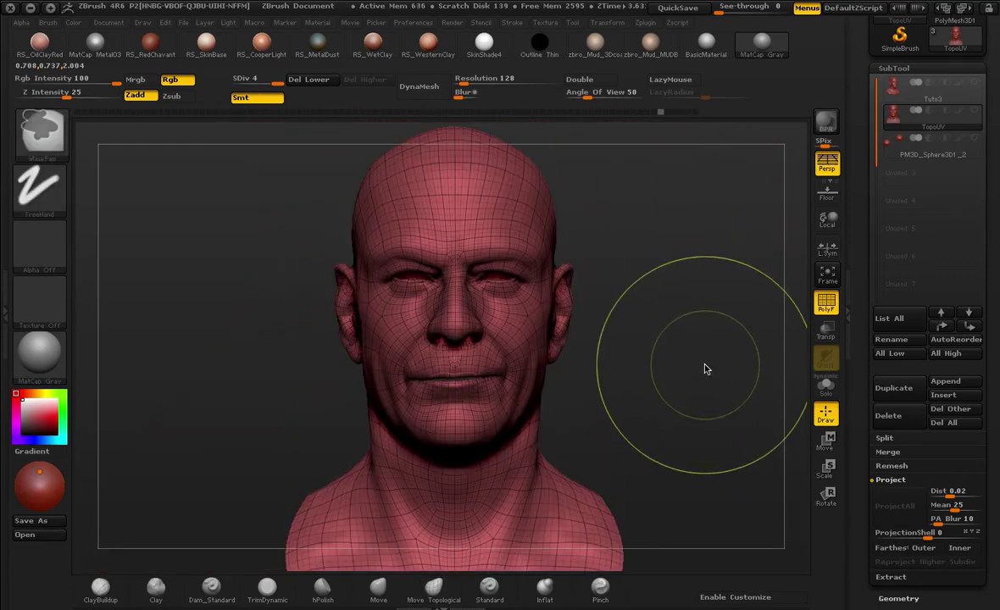
key(ctrl+z)
key(ctrl+z)
key(ctrl+z)
key(ctrl+z)
key(ctrl+z)
key(ctrl+z)
key(ctrl+z)
key(ctrl+z)
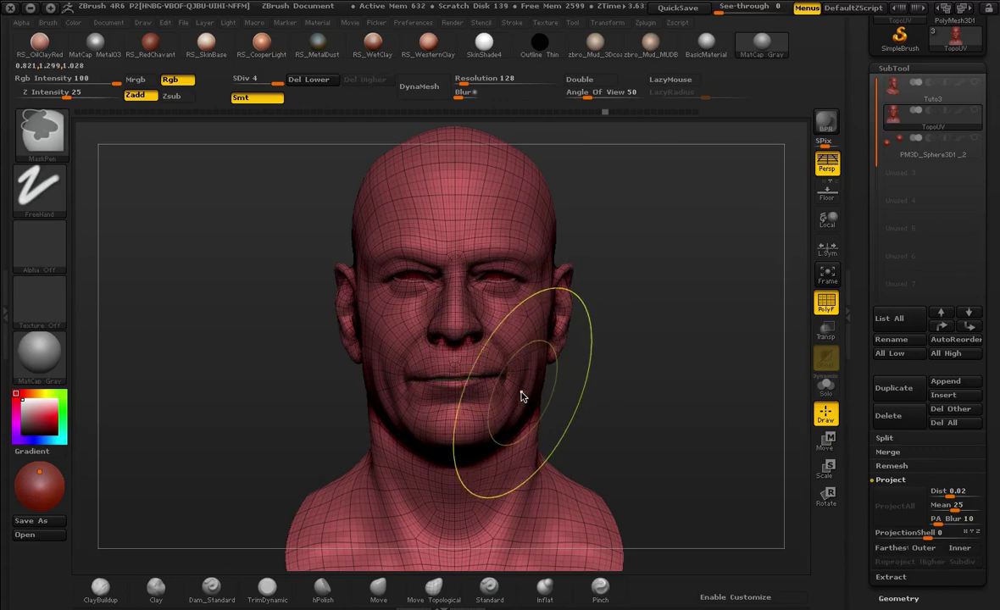
key(ctrl+z)
key(ctrl+z)
key(ctrl+z)
key(ctrl+z)
key(ctrl+z)
key(ctrl+z)
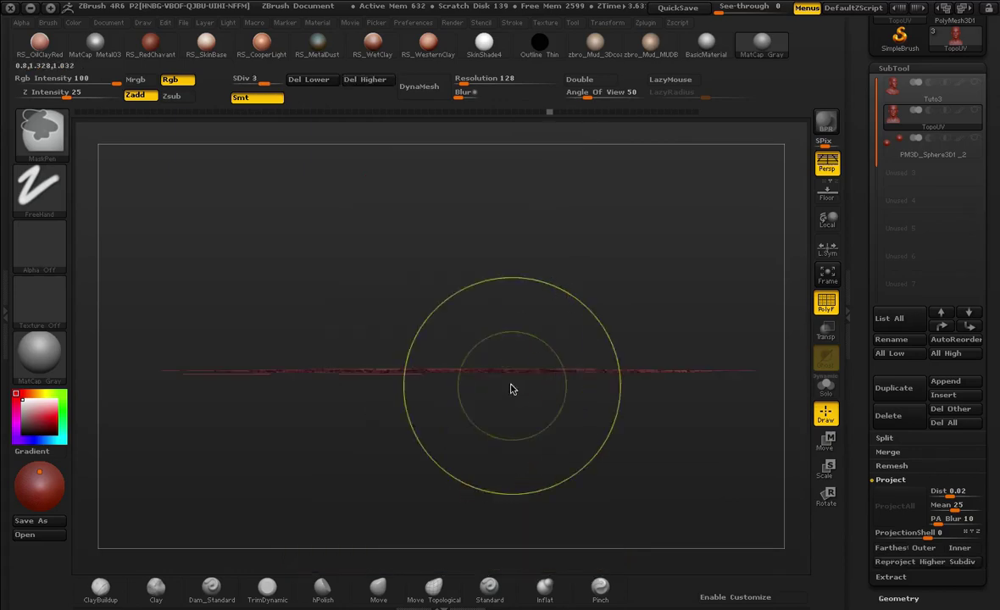
key(ctrl+shift+z)
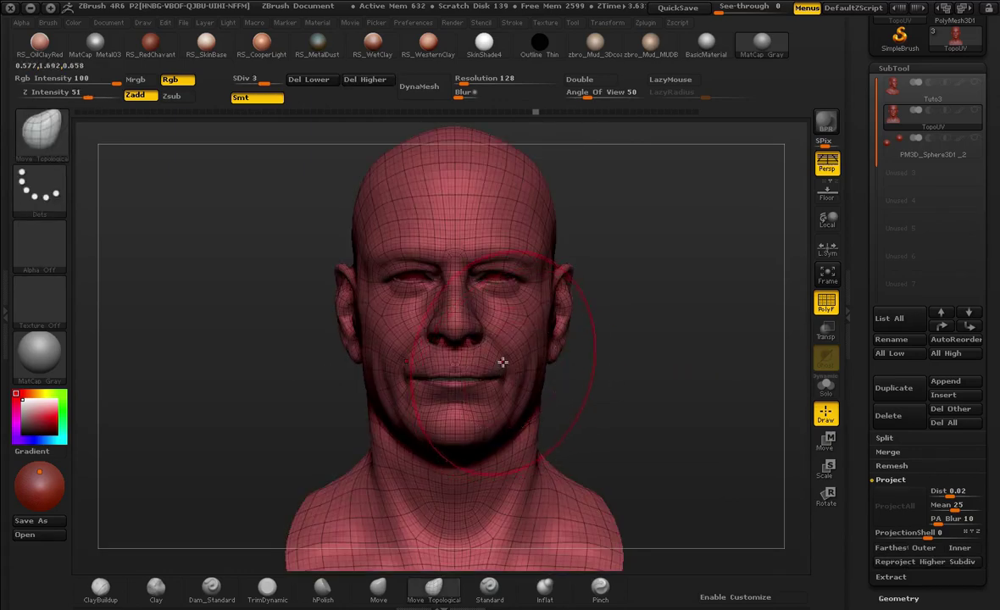
Step: Hide the polyframe and smooth the lips near the mouth corner, accepting the removal of the newer undo history entries
alt+drag(614, 346, 627, 408)
alt+drag(672, 438, 693, 335)
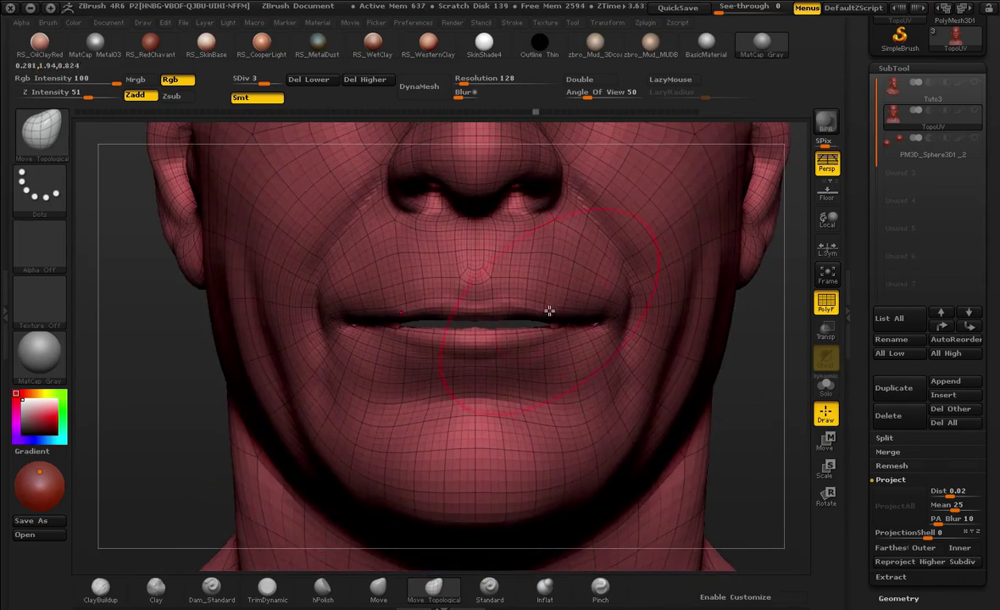
key(shift+f)
mouse_move(770, 429)
alt+mouse_down()
mouse_move(767, 356)
mouse_move(754, 332)
mouse_move(756, 373)
alt+mouse_up()
key(space)
click(432, 297)
shift+click(429, 321)
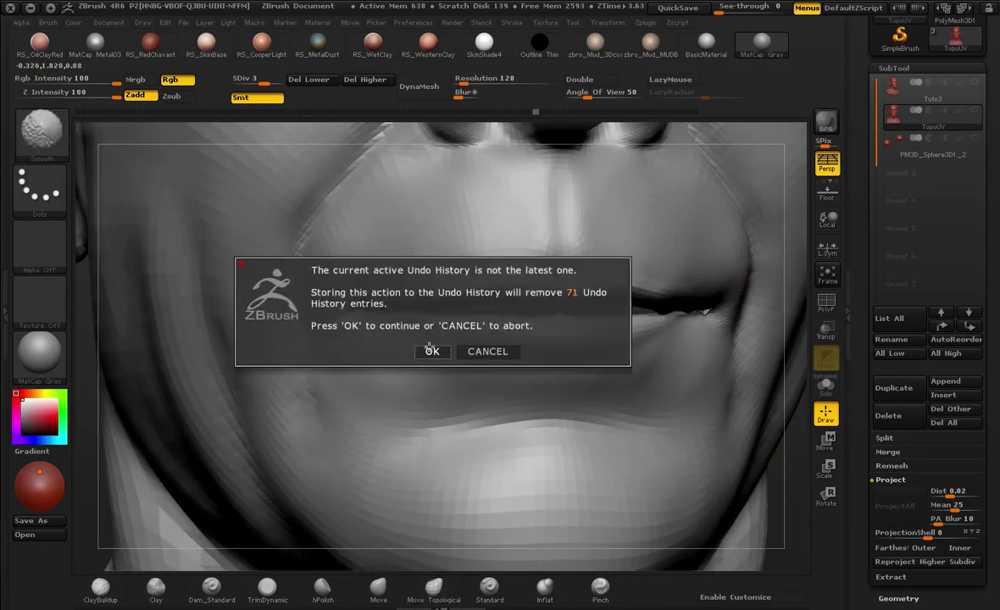
click(431, 350)
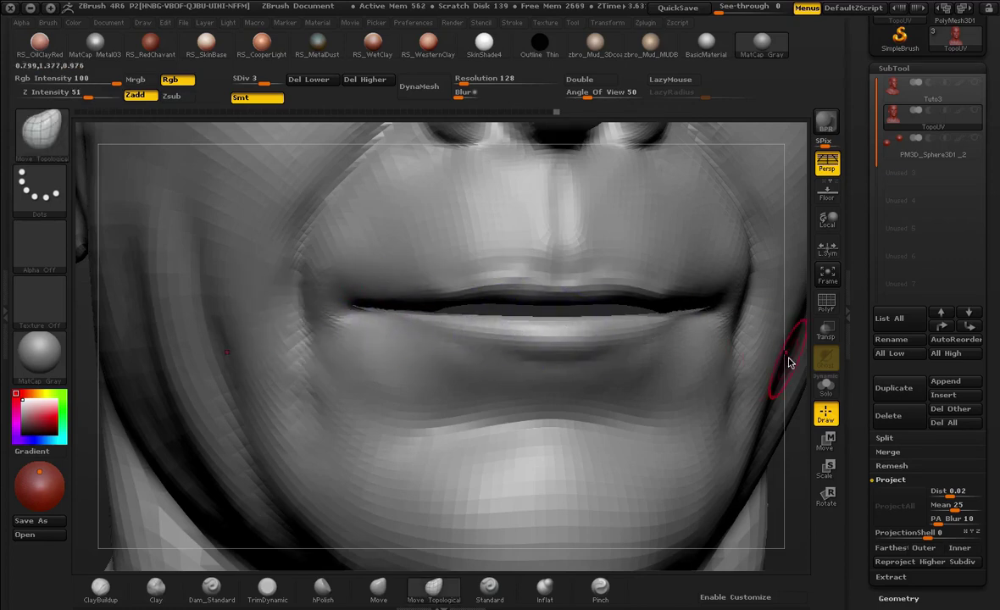
Step: Switch to the Move brush and refine and smooth the mouth corner from below
mouse_move(790, 362)
mouse_down()
mouse_move(810, 362)
mouse_move(787, 385)
mouse_up()
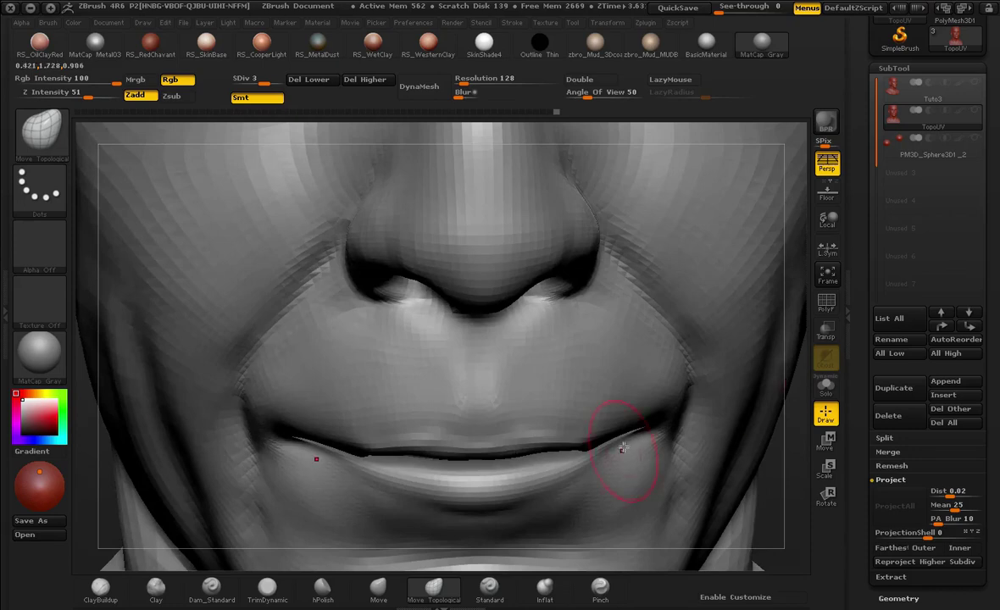
key(b)
key(m)
key(v)
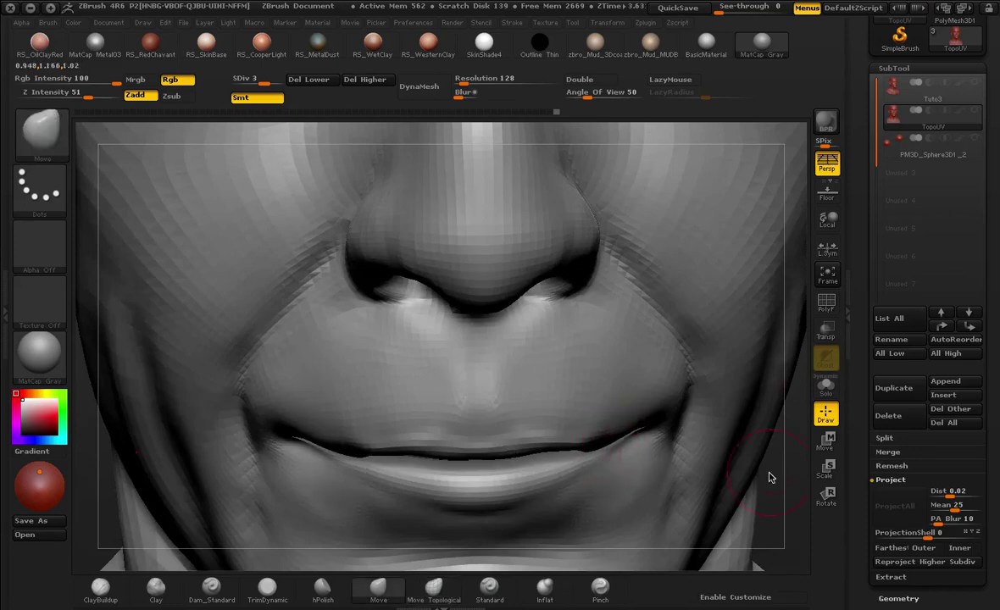
mouse_move(769, 477)
mouse_down()
mouse_move(757, 346)
mouse_move(786, 342)
mouse_move(753, 326)
mouse_move(794, 268)
mouse_move(436, 388)
mouse_up()
key(shift)
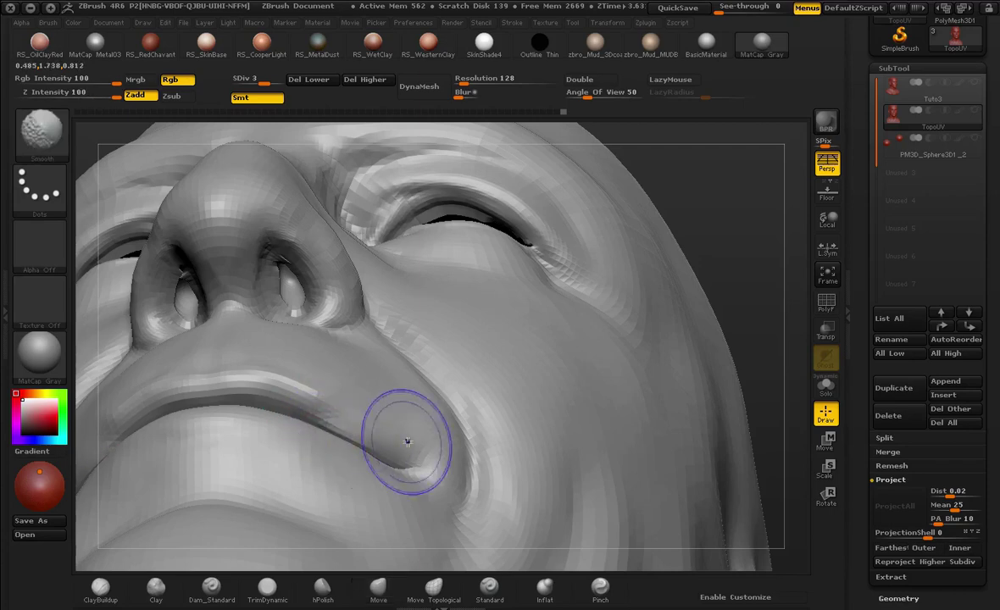
drag(759, 222, 735, 354)
mouse_move(788, 375)
alt+mouse_down()
mouse_move(728, 290)
mouse_move(611, 276)
mouse_move(657, 157)
mouse_move(694, 311)
mouse_move(698, 290)
mouse_move(737, 423)
mouse_move(751, 405)
alt+mouse_up()
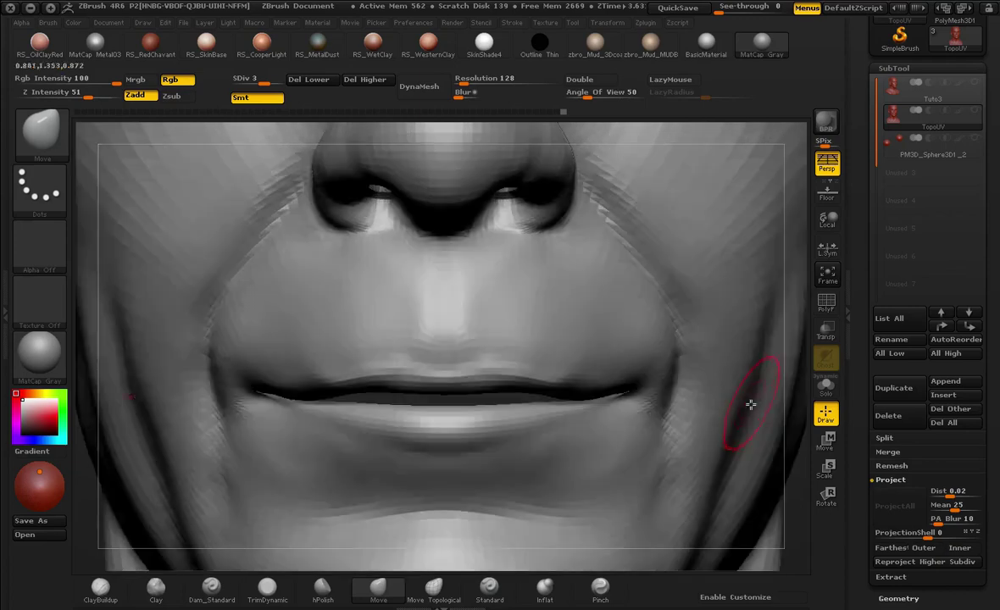
Step: Close the gap between the lips with Move Topological and smooth the lip line from the front and side
click(447, 593)
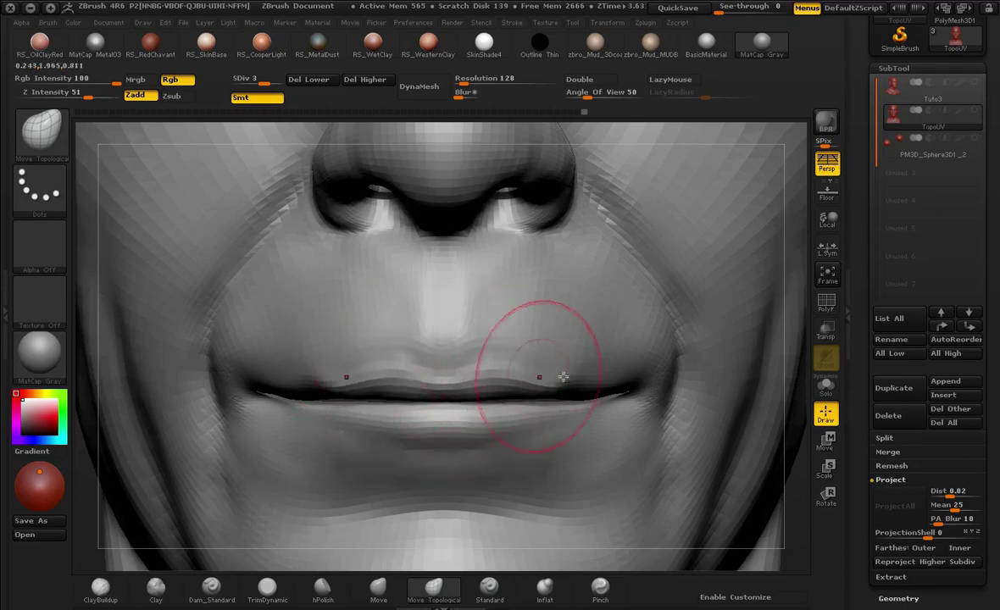
mouse_move(543, 390)
shift+mouse_down()
mouse_move(616, 399)
mouse_move(566, 383)
shift+mouse_up()
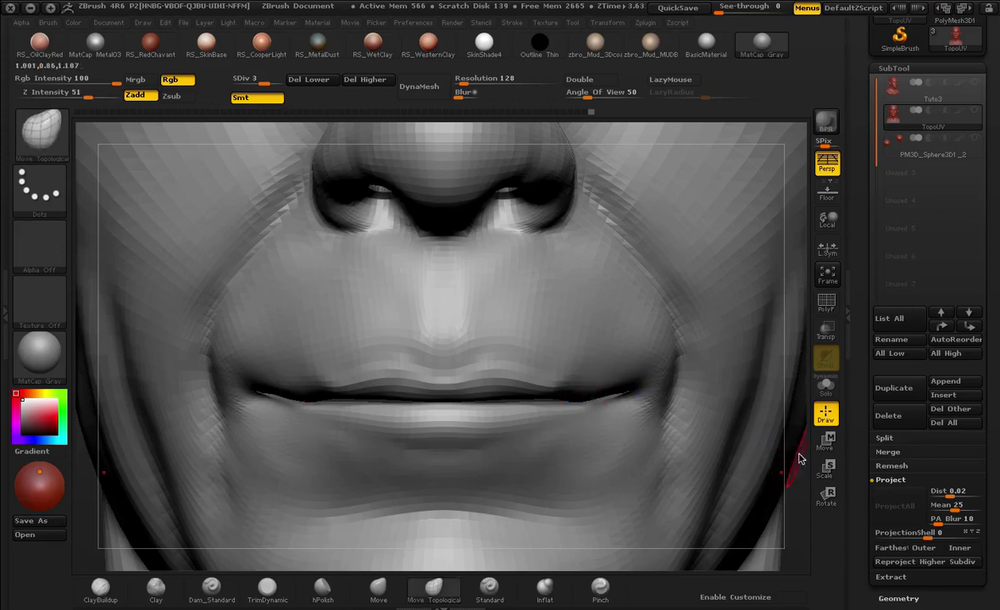
mouse_move(797, 458)
alt+mouse_down()
mouse_move(715, 355)
mouse_move(652, 331)
mouse_move(644, 430)
mouse_move(509, 315)
mouse_move(504, 358)
alt+mouse_up()
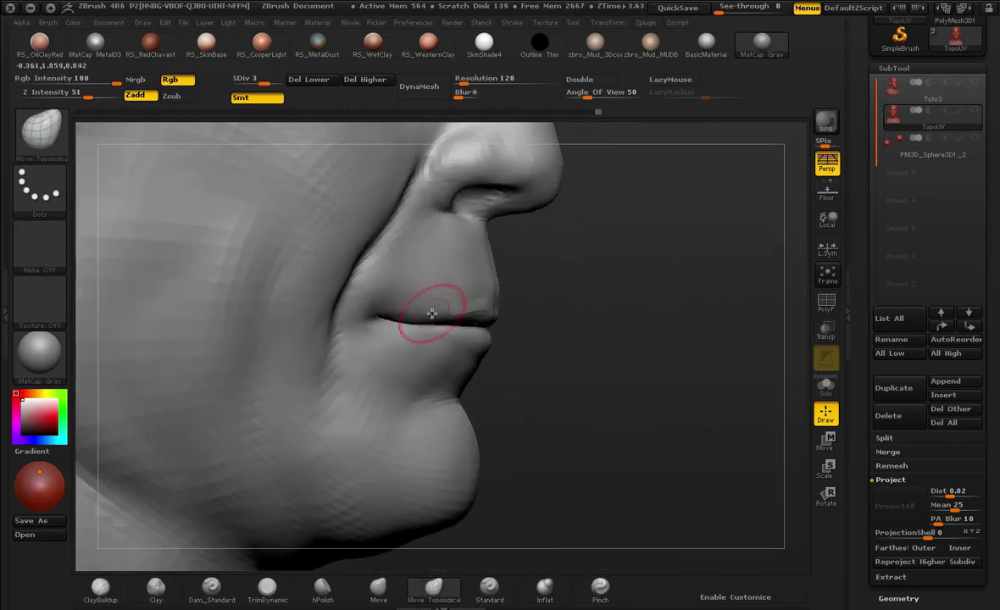
shift+drag(441, 313, 462, 313)
Step: Reshape the lower lip and chin contour in profile with the Move Topological brush
mouse_move(649, 383)
mouse_down()
mouse_move(637, 387)
mouse_move(542, 328)
mouse_move(617, 401)
mouse_move(545, 309)
mouse_move(627, 296)
mouse_up()
alt+drag(627, 296, 655, 350)
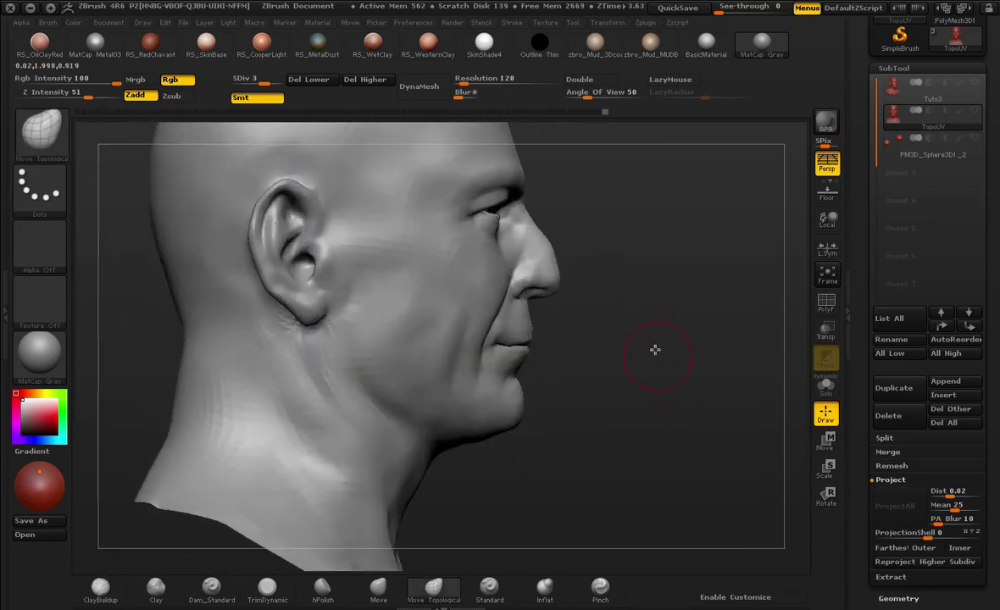
key(space)
mouse_move(595, 333)
mouse_down()
mouse_move(608, 333)
mouse_move(565, 370)
mouse_up()
key(space)
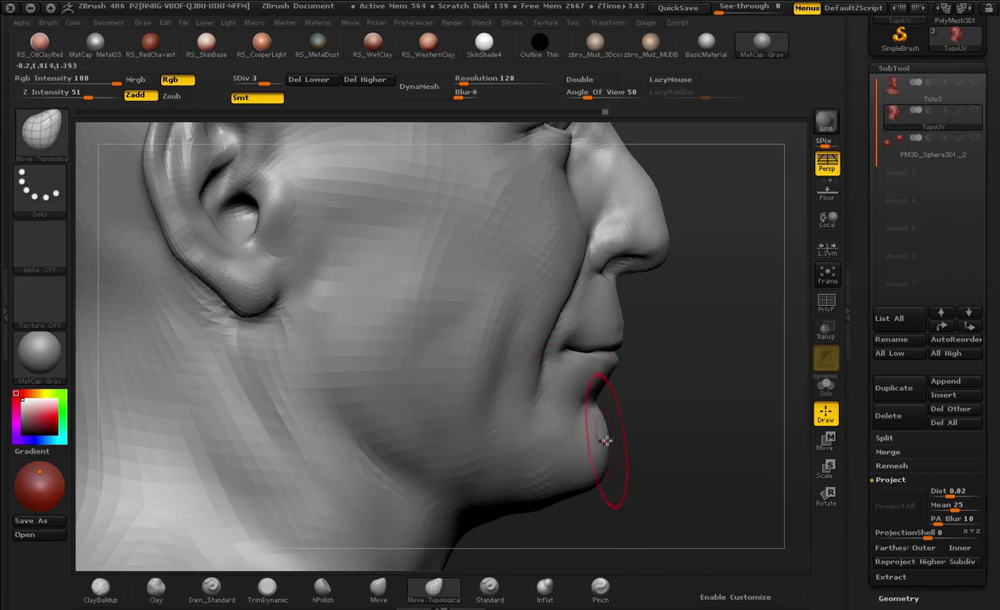
key(space)
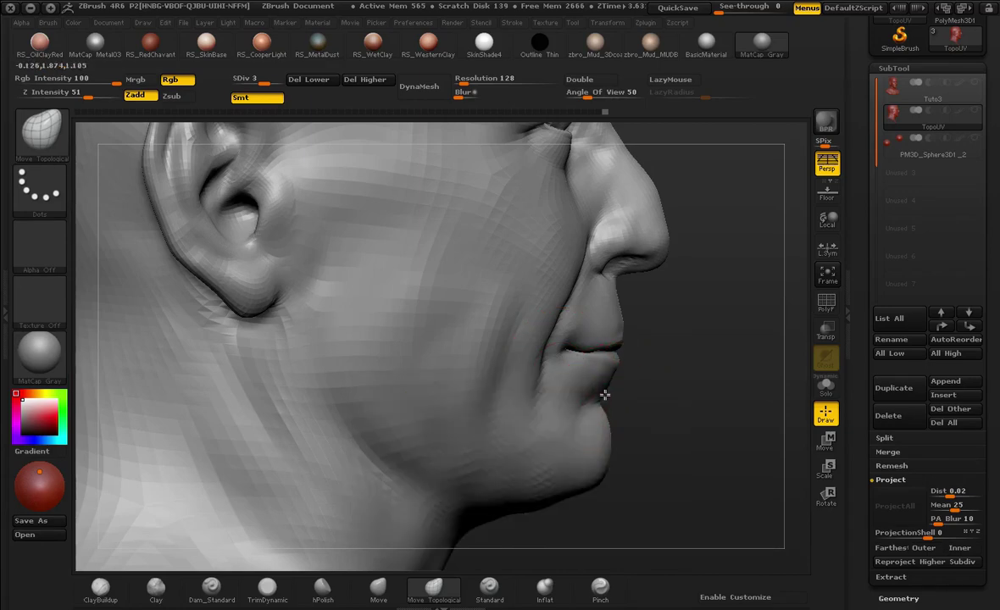
Step: Adjust the mouth corner from a three-quarter view with the Move Topological brush
alt+drag(611, 393, 624, 422)
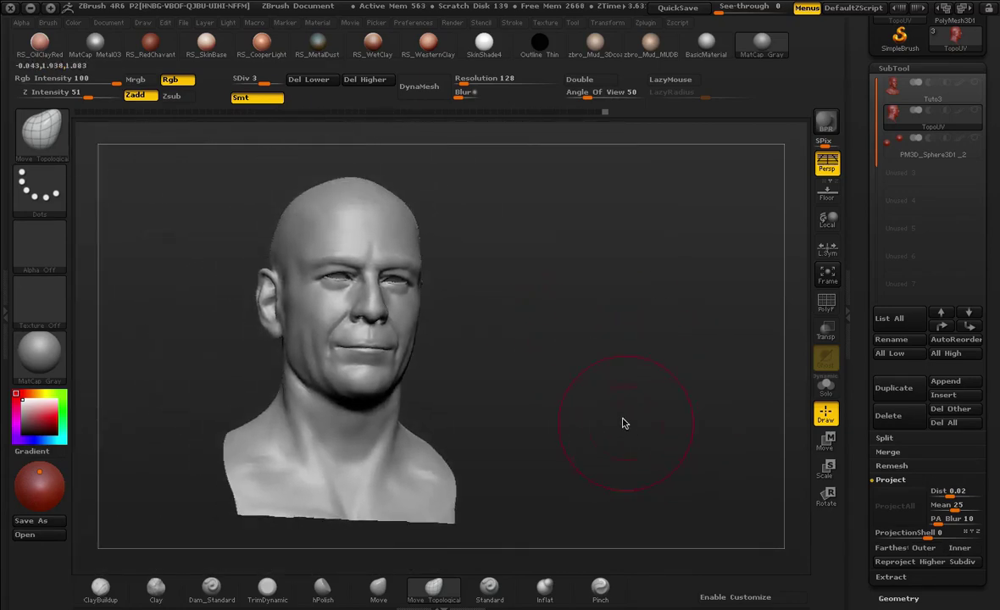
shift+drag(573, 379, 563, 402)
mouse_move(587, 342)
mouse_down()
mouse_move(655, 449)
mouse_move(646, 317)
mouse_move(646, 398)
mouse_up()
key(space)
drag(381, 381, 382, 391)
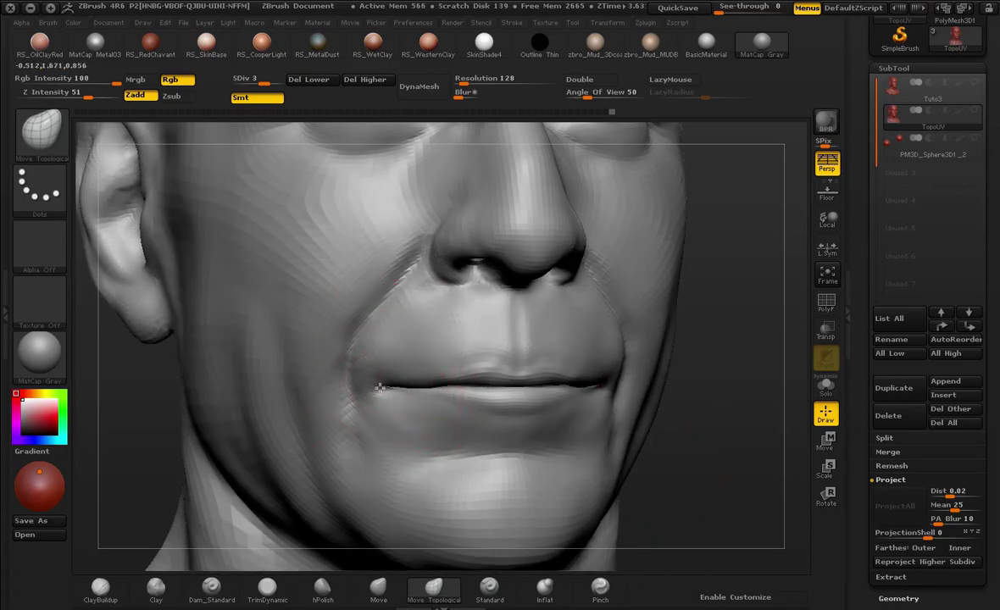
Step: Raise the TopoUV mesh to subdivision level 4 and smooth the lower lip toward the mouth corner
alt+drag(736, 420, 472, 367)
key(ctrl+d)
key(space)
mouse_move(360, 367)
mouse_down()
mouse_move(341, 367)
mouse_move(345, 348)
mouse_move(324, 337)
mouse_up()
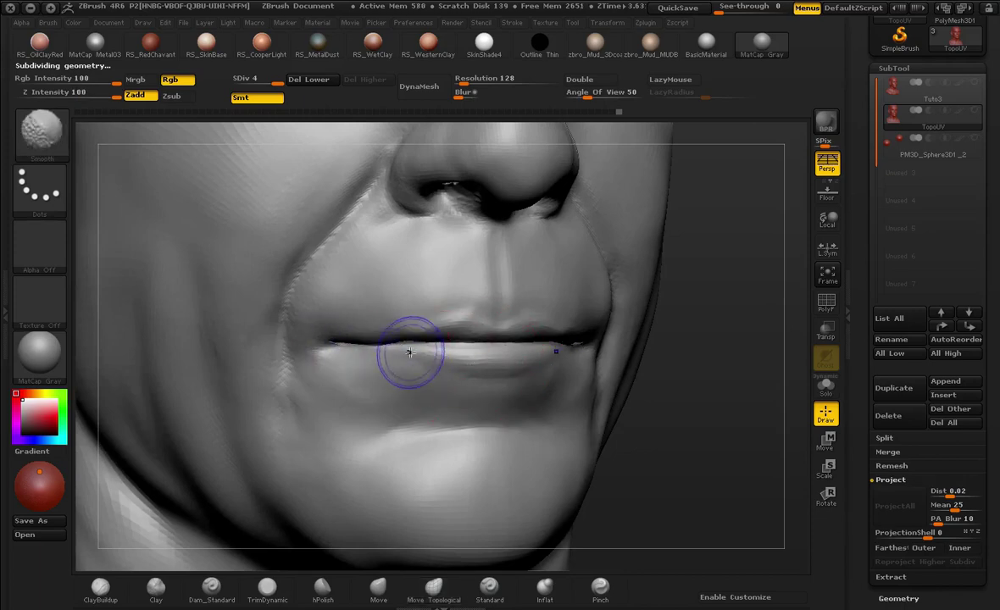
mouse_move(408, 351)
shift+mouse_down()
mouse_move(339, 352)
mouse_move(329, 341)
shift+mouse_up()
mouse_move(711, 400)
alt+mouse_down()
mouse_move(670, 337)
mouse_move(500, 223)
mouse_move(576, 368)
mouse_move(574, 322)
mouse_move(605, 311)
alt+mouse_up()
Step: Show the PM3D_Sphere3D1_2 eyeballs together with the head and make them the active subtool
click(974, 143)
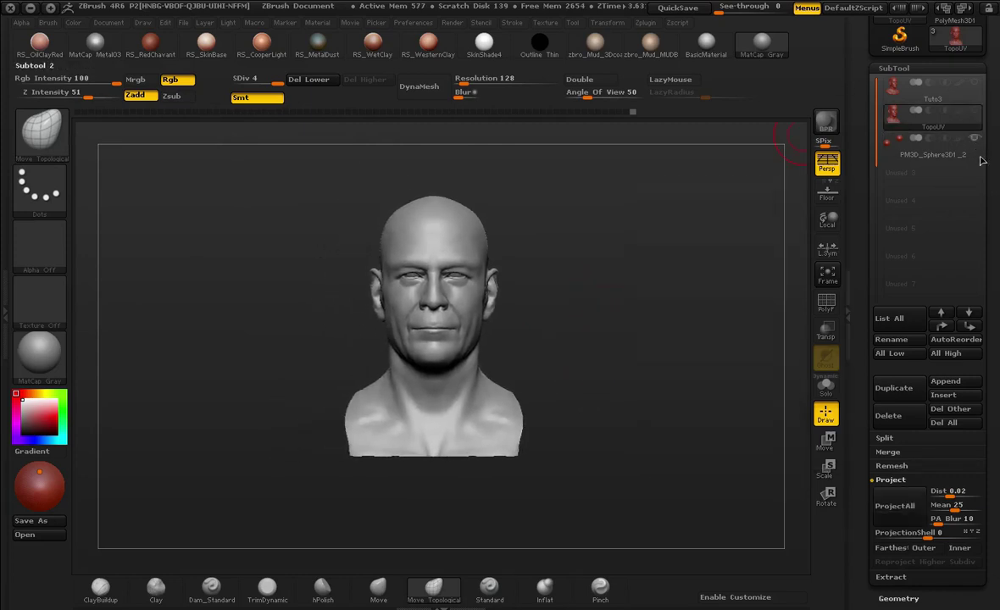
drag(605, 222, 729, 407)
alt+drag(715, 276, 694, 395)
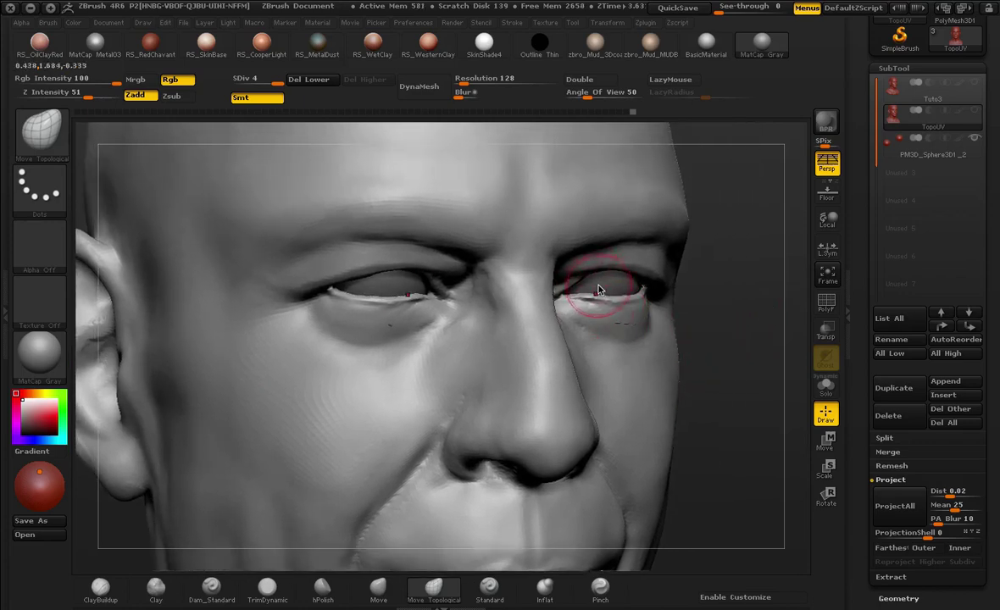
alt+click(614, 293)
key(shift)
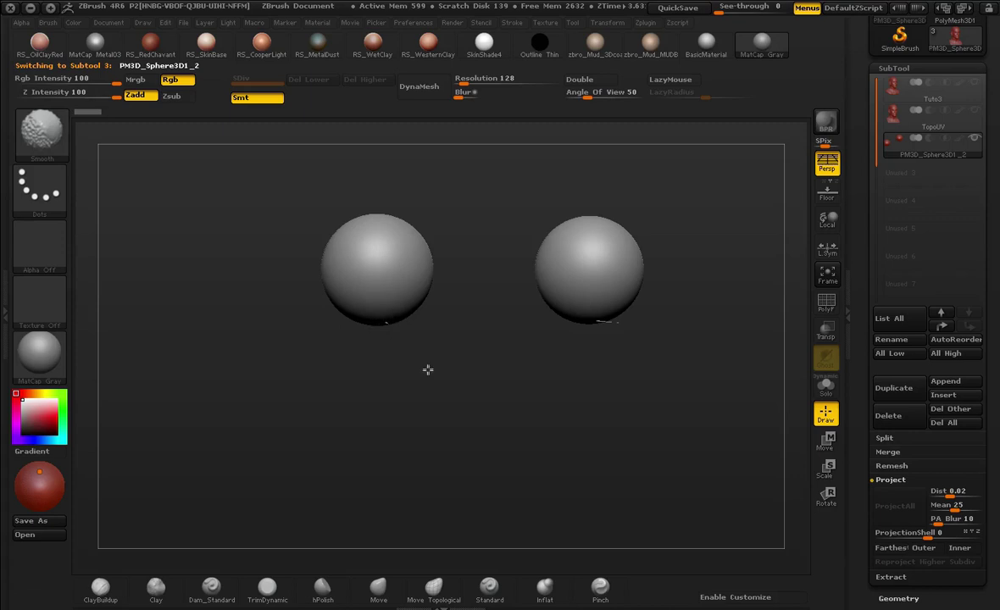
Step: Smooth away the stray bumps on the undersides of both eyeballs
drag(427, 369, 522, 263)
mouse_move(486, 294)
shift+mouse_down()
mouse_move(497, 285)
mouse_move(482, 305)
mouse_move(496, 300)
shift+mouse_up()
mouse_move(260, 255)
shift+mouse_down()
mouse_move(277, 294)
mouse_move(264, 270)
mouse_move(277, 259)
mouse_move(265, 281)
shift+mouse_up()
alt+drag(360, 254, 385, 326)
alt+drag(603, 261, 574, 295)
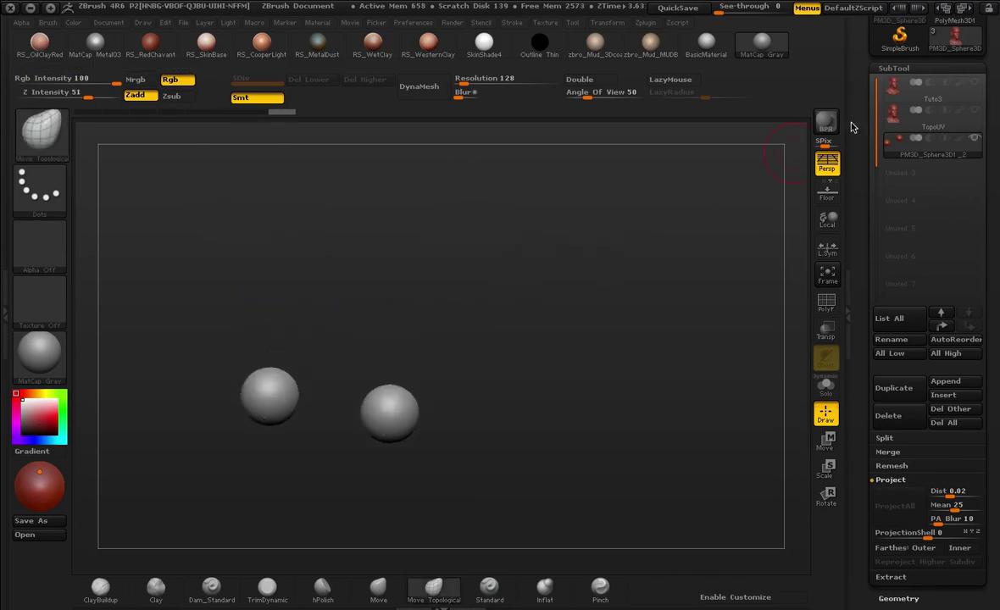
Step: Make the TopoUV head visible with the eyeballs and select it as the active subtool
click(974, 110)
drag(617, 208, 563, 270)
alt+click(443, 337)
shift+drag(523, 316, 534, 295)
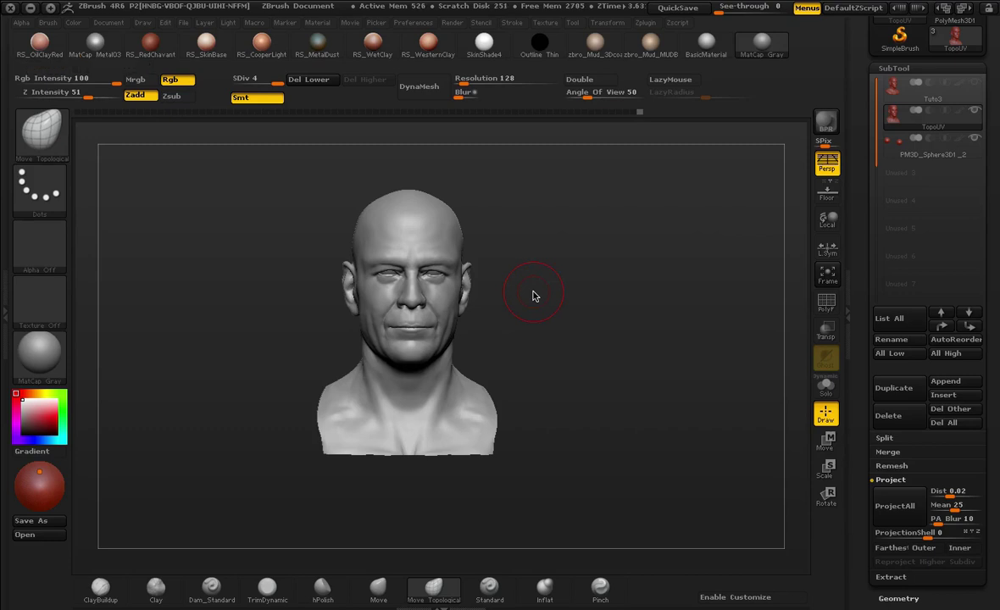
Step: Switch to the Move brush and pull the side of the neck inward from the back view
mouse_move(630, 284)
mouse_down()
mouse_move(599, 285)
mouse_move(616, 306)
mouse_move(570, 297)
mouse_move(659, 308)
mouse_move(626, 310)
mouse_move(674, 347)
mouse_move(652, 317)
mouse_move(634, 353)
mouse_move(668, 290)
mouse_move(644, 326)
mouse_up()
key(b)
key(m)
key(v)
key(space)
drag(433, 315, 453, 313)
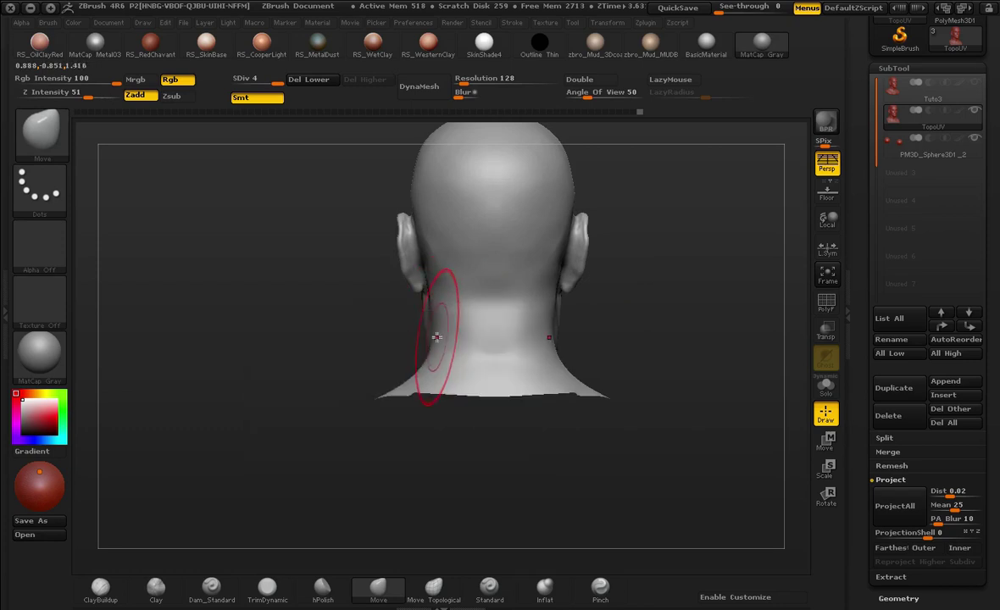
mouse_move(344, 353)
mouse_down()
mouse_move(525, 364)
mouse_move(647, 328)
mouse_move(660, 312)
mouse_move(652, 360)
mouse_up()
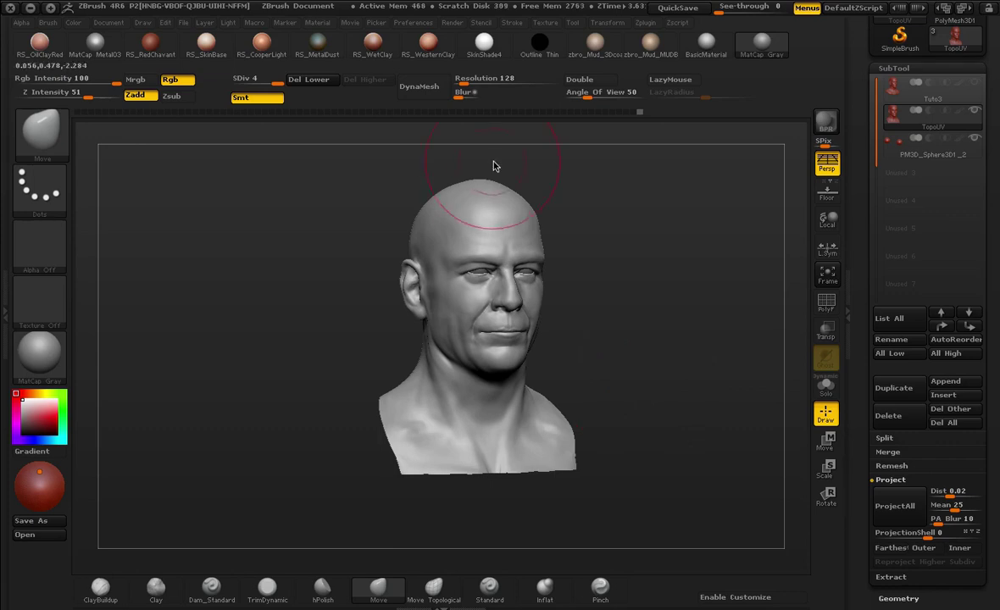
mouse_move(585, 246)
mouse_down()
mouse_move(570, 221)
mouse_move(532, 269)
mouse_move(602, 271)
mouse_move(641, 250)
mouse_move(674, 253)
mouse_move(634, 280)
mouse_move(534, 271)
mouse_move(661, 314)
mouse_move(627, 302)
mouse_move(663, 254)
mouse_up()
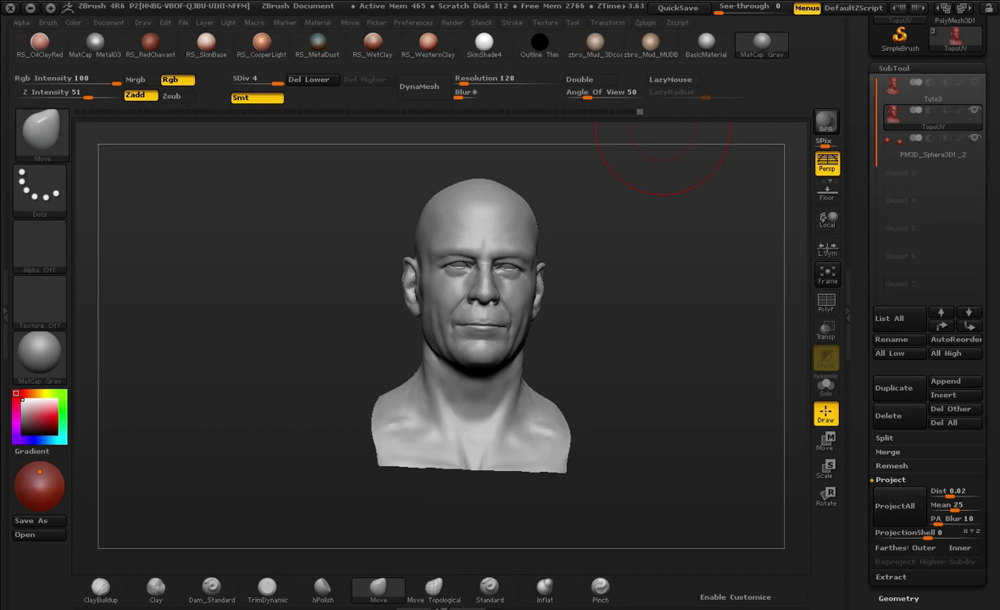
Step: Save the tool as the ZTool file Tuto3 in the Bruce folder
click(947, 10)
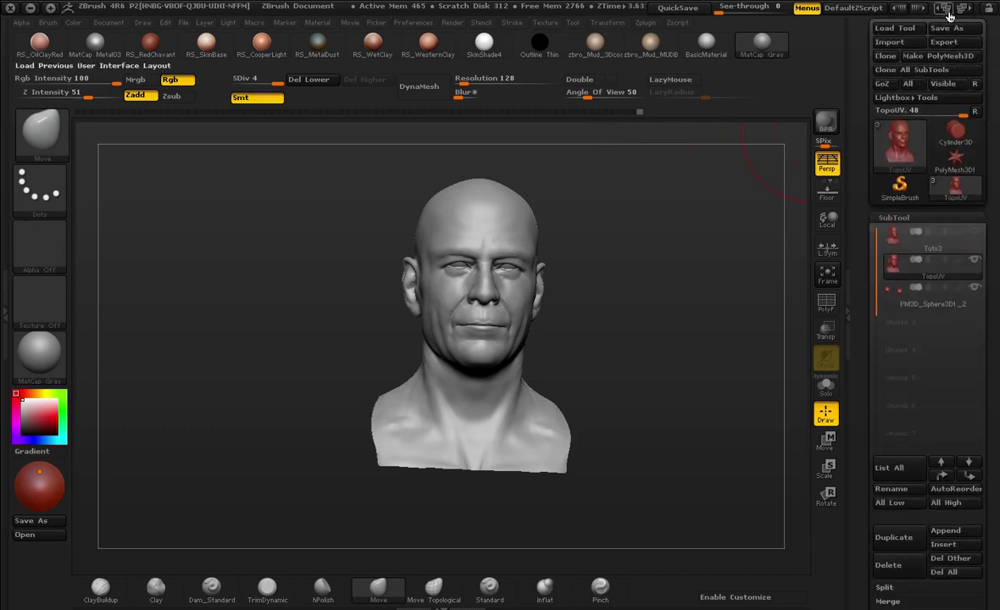
click(947, 28)
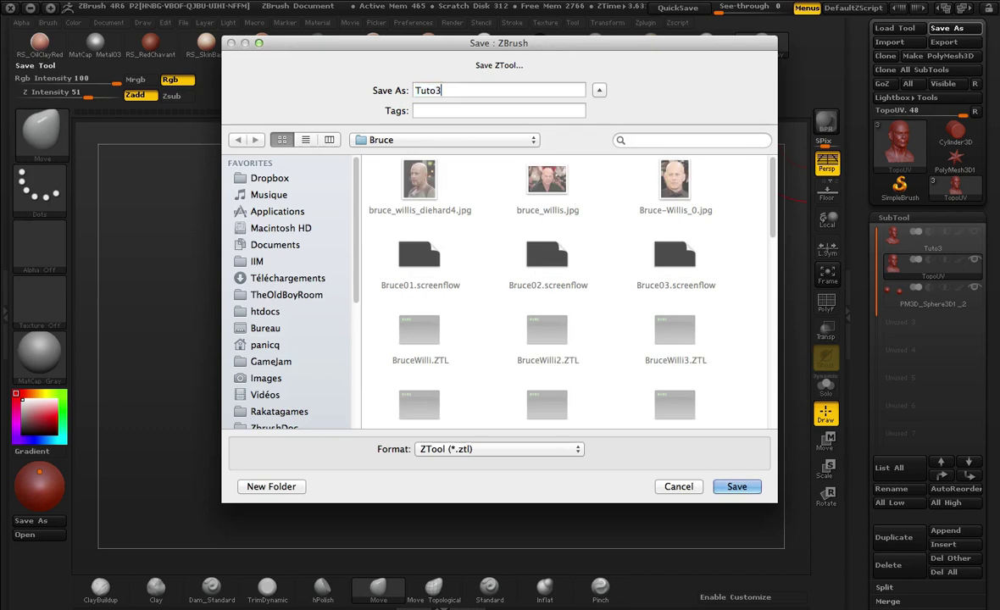
key(Return)
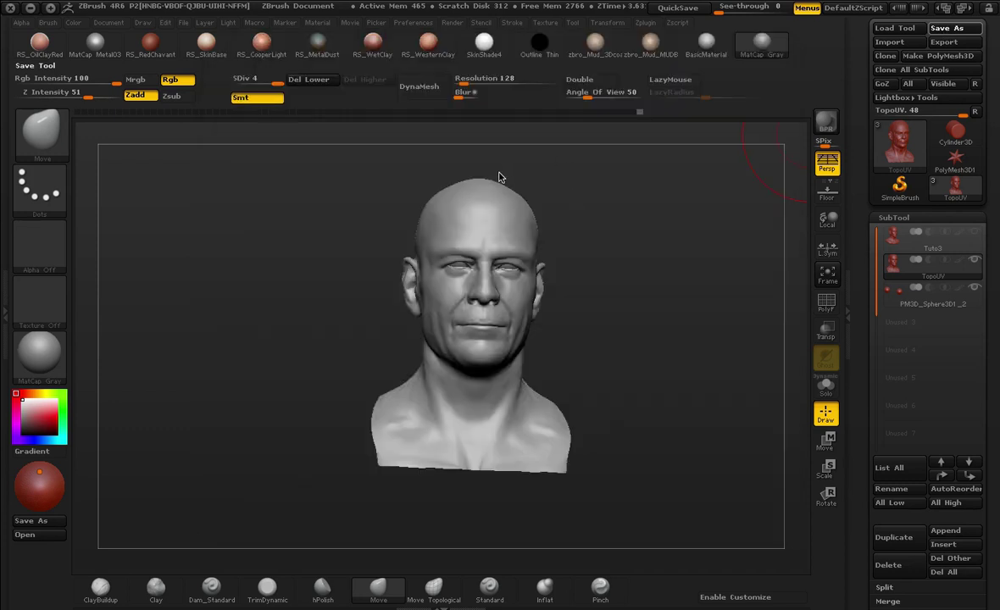